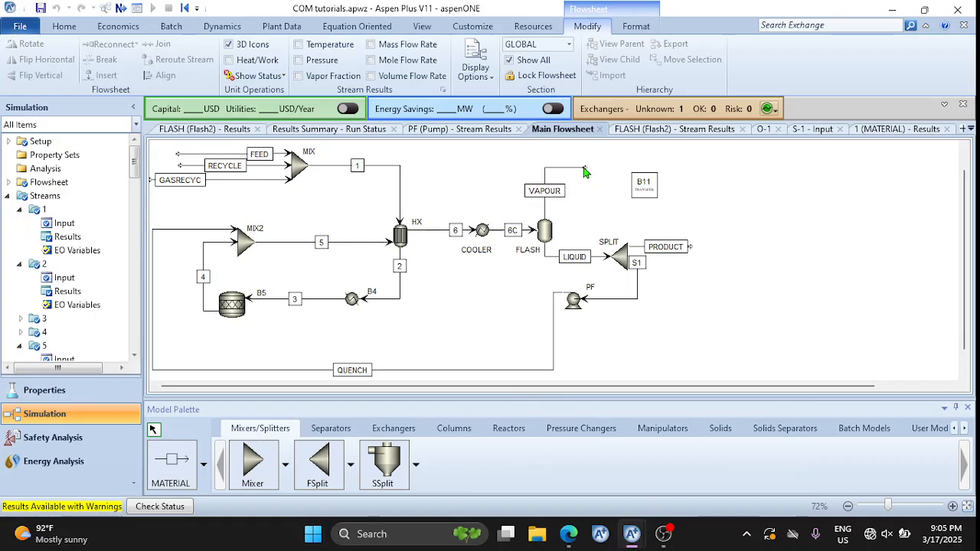
Connect the VAPOUR stream's free end to the MIX mixer inlet, run the simulation, and route the stream line above the equipment
drag(584, 170, 582, 166)
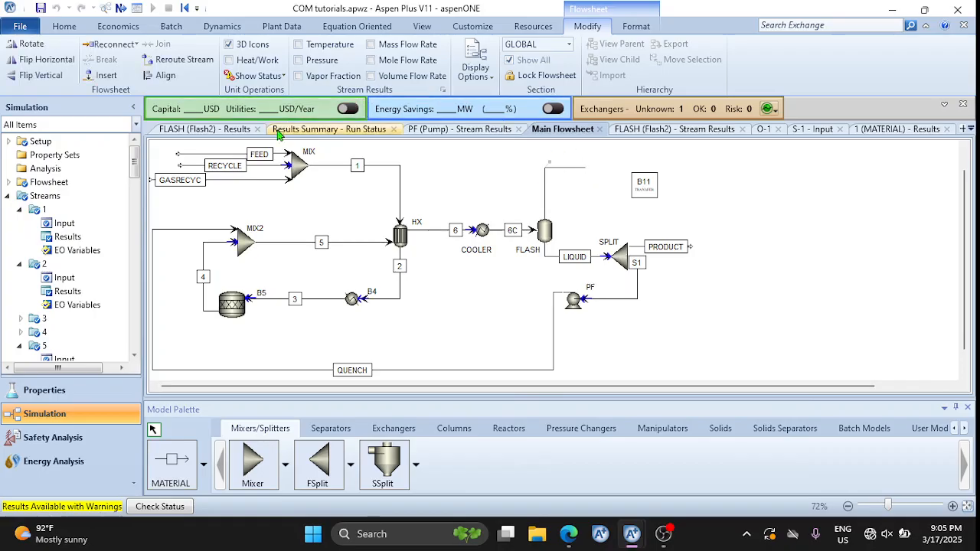
click(284, 163)
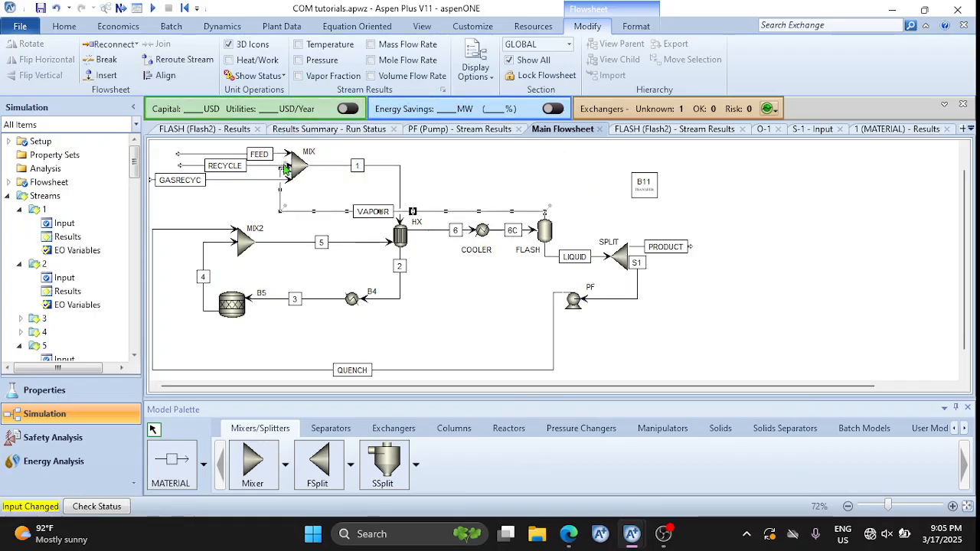
click(153, 7)
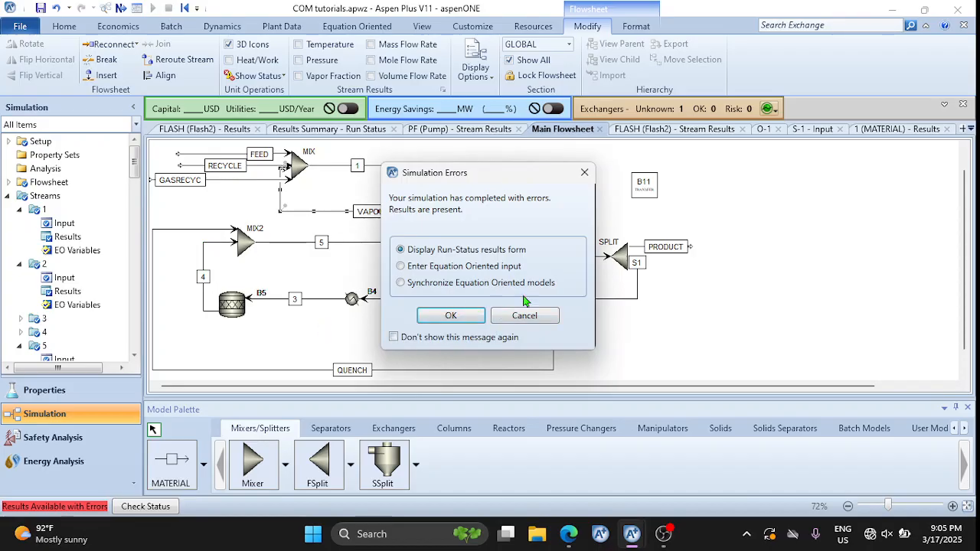
click(583, 173)
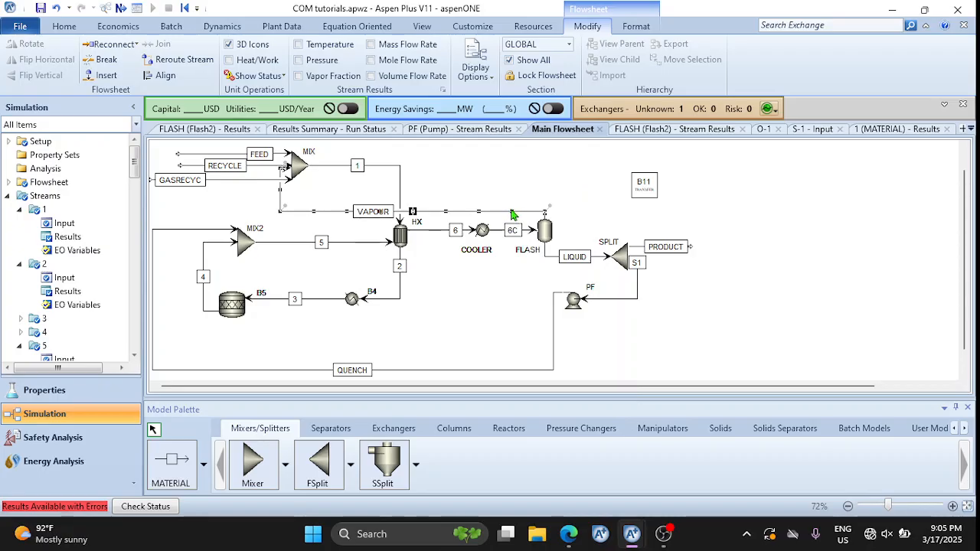
drag(512, 215, 570, 151)
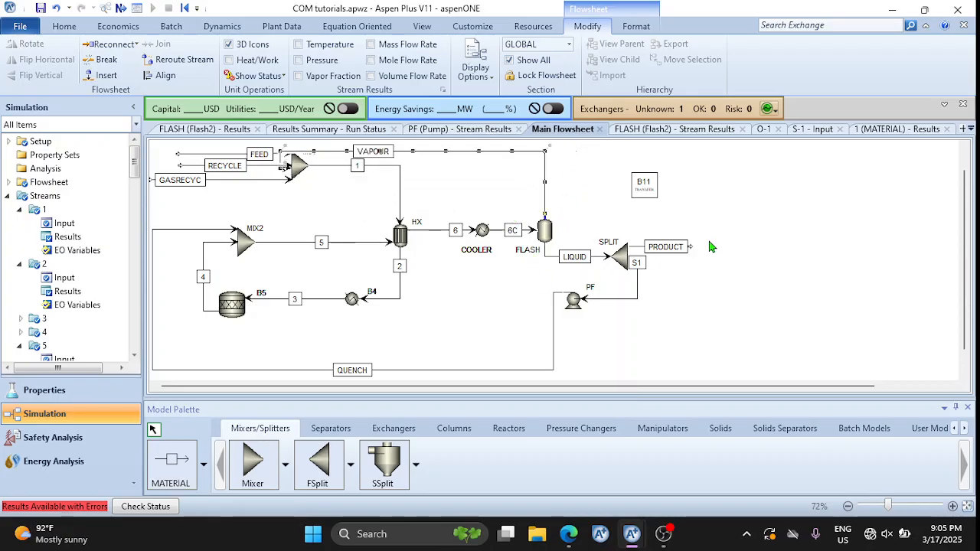
Reconnect the VAPOUR stream's destination to an empty spot above the FLASH block, detaching it from MIX
right_click(479, 156)
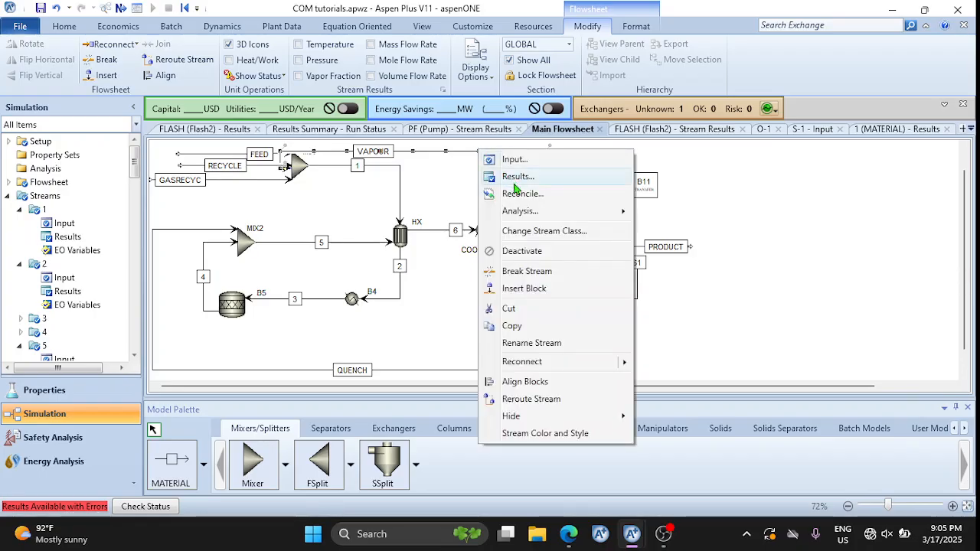
mouse_move(575, 360)
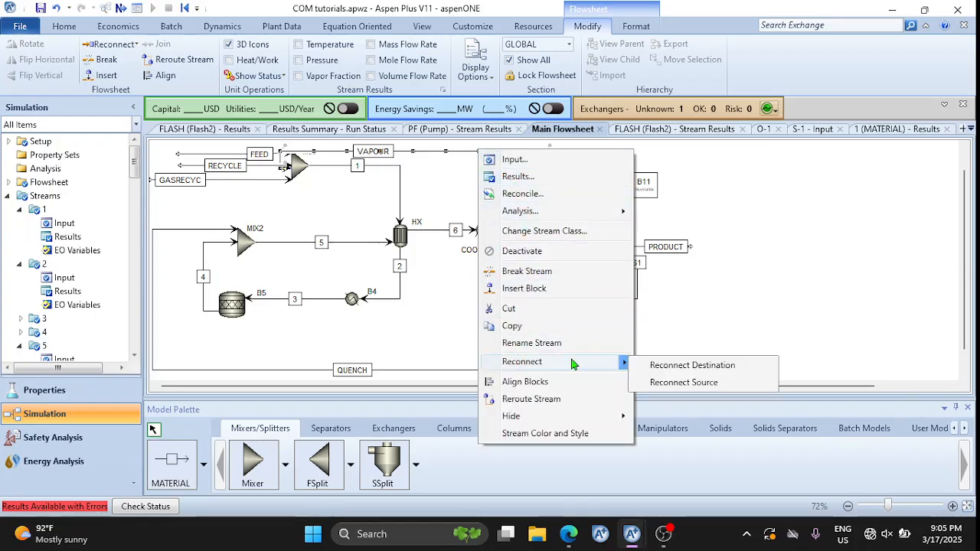
click(674, 369)
click(570, 162)
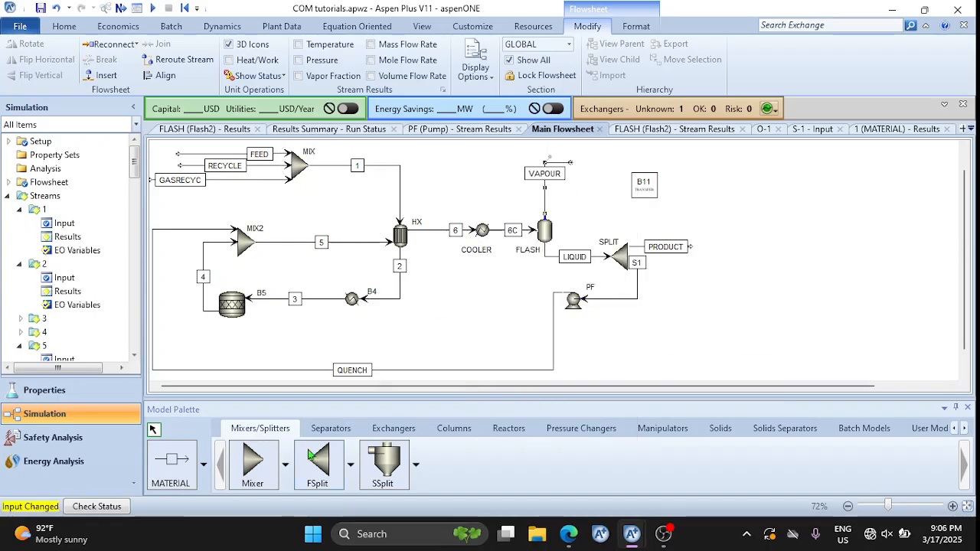
Place an FSplit block beside the open end of the VAPOUR stream and connect that stream to its inlet
click(322, 471)
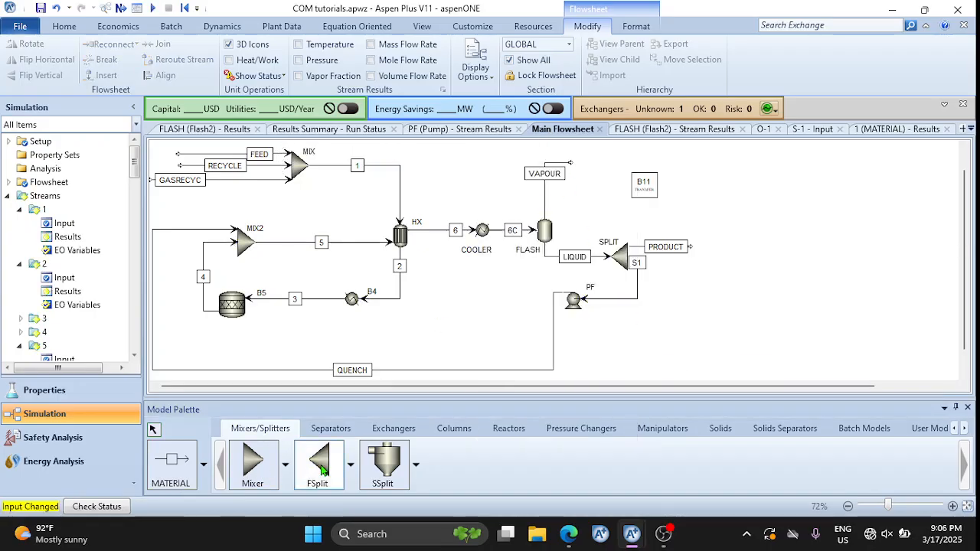
click(597, 165)
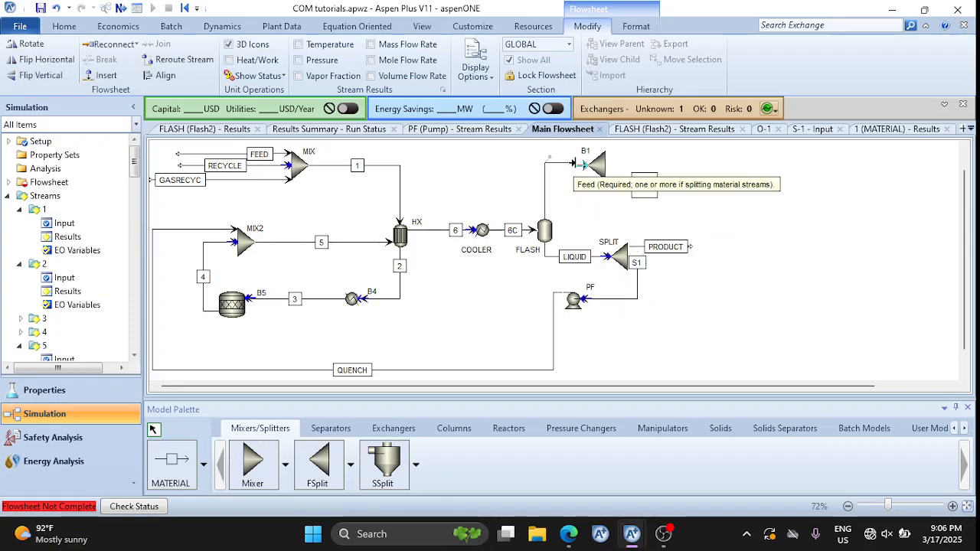
click(582, 166)
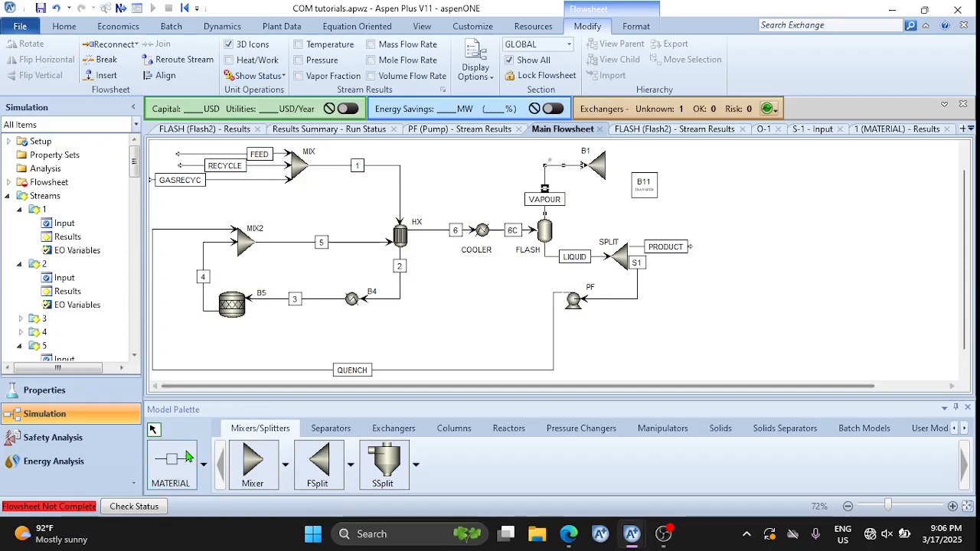
Add two material streams from the new splitter's outlet, one leaving freely and one feeding the MIX mixer inlet
click(188, 459)
click(610, 164)
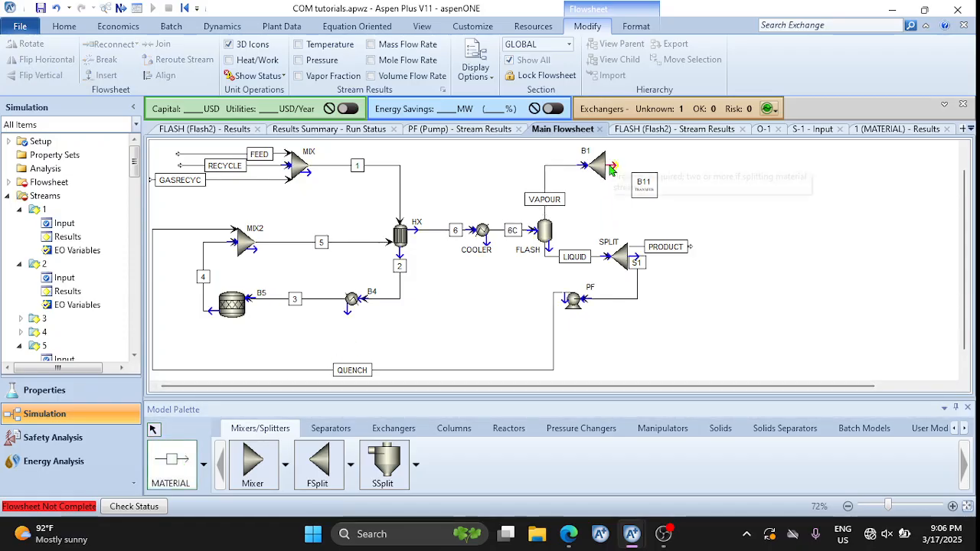
click(660, 159)
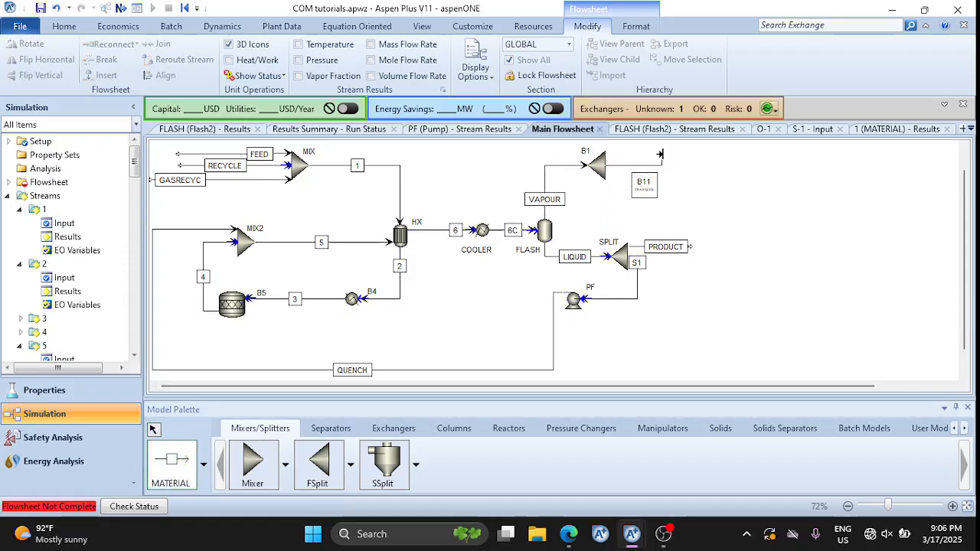
click(613, 166)
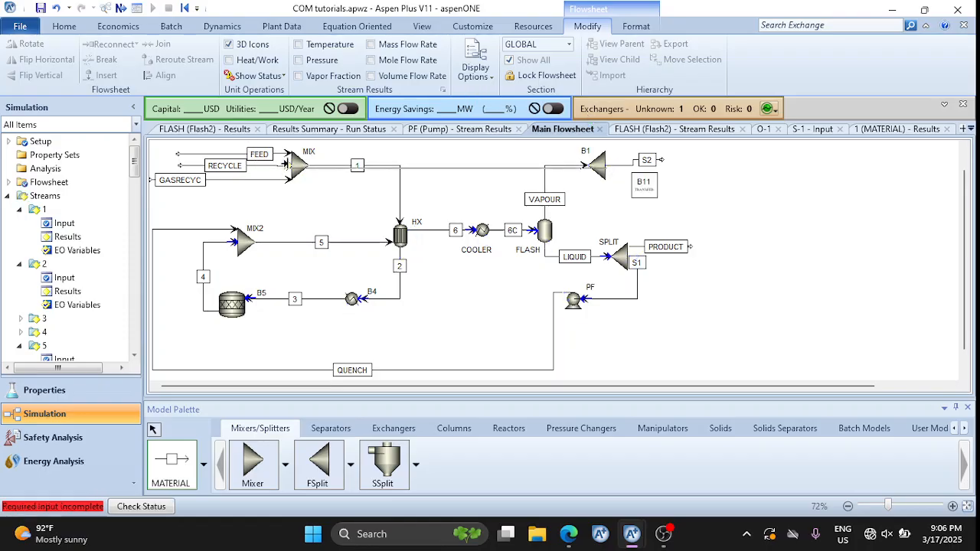
click(287, 164)
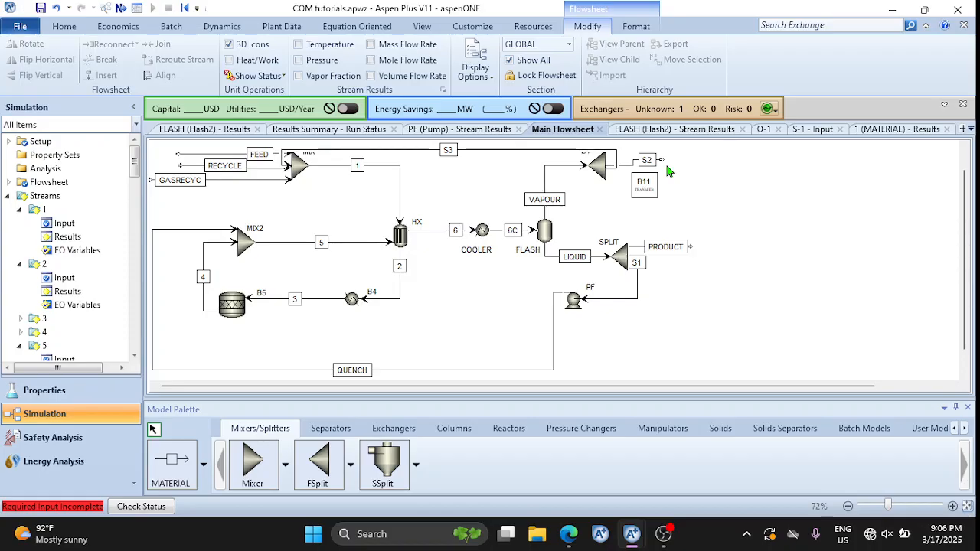
Switch to the empty Simulation 1 flowsheet and draw three parallel, unconnected material streams one below the other
click(900, 13)
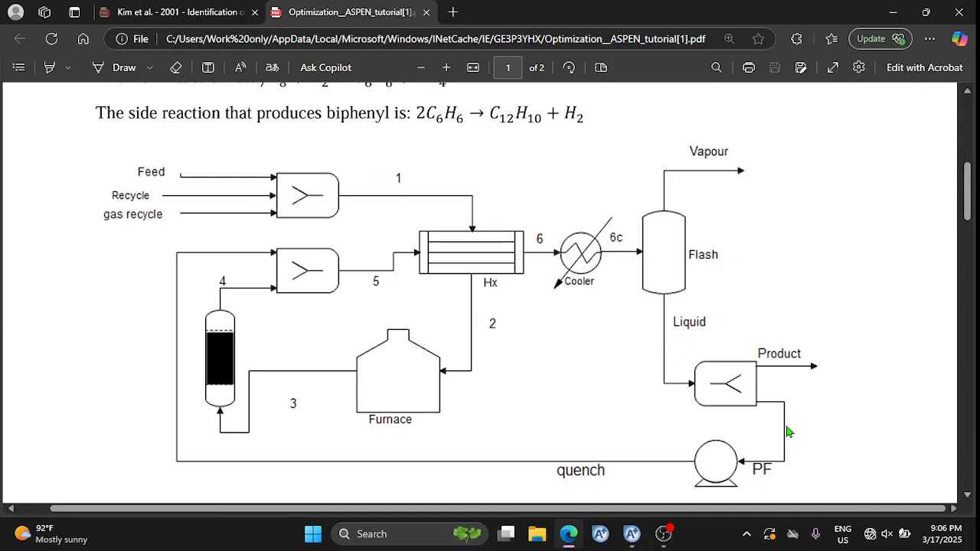
mouse_move(632, 534)
click(741, 448)
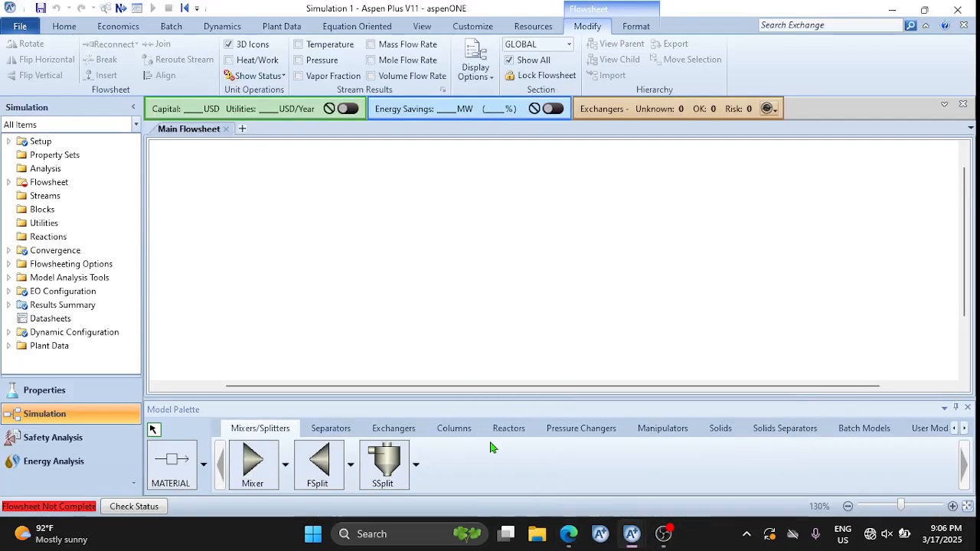
click(245, 214)
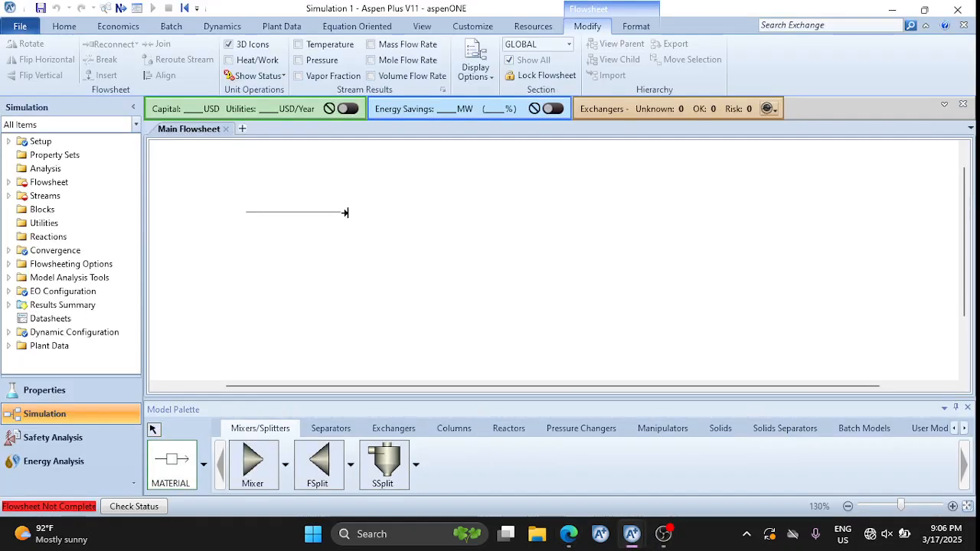
click(349, 212)
click(246, 242)
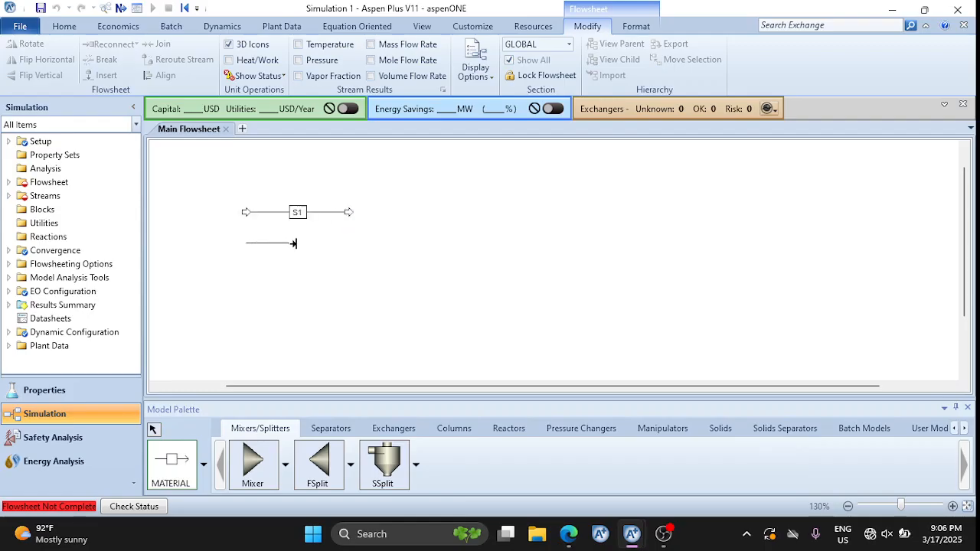
click(348, 246)
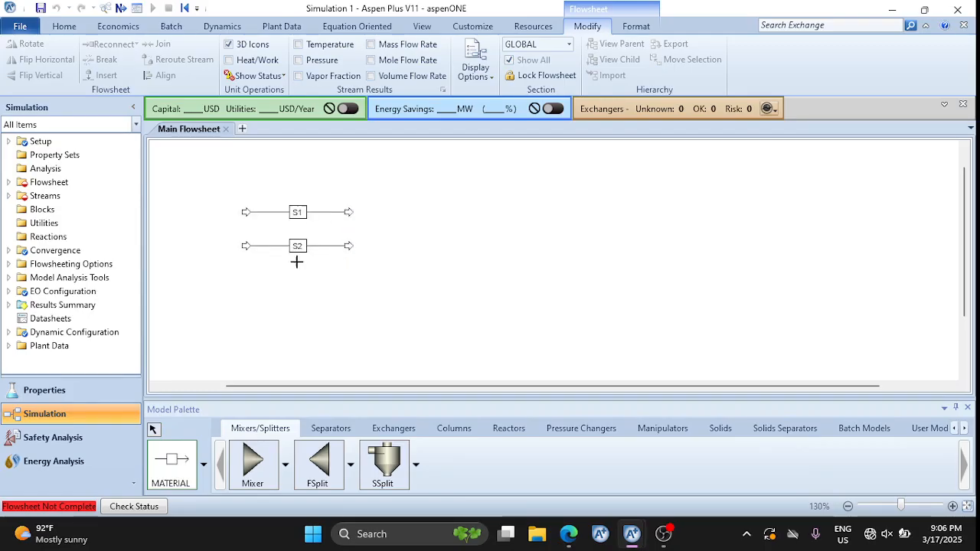
click(246, 284)
click(349, 285)
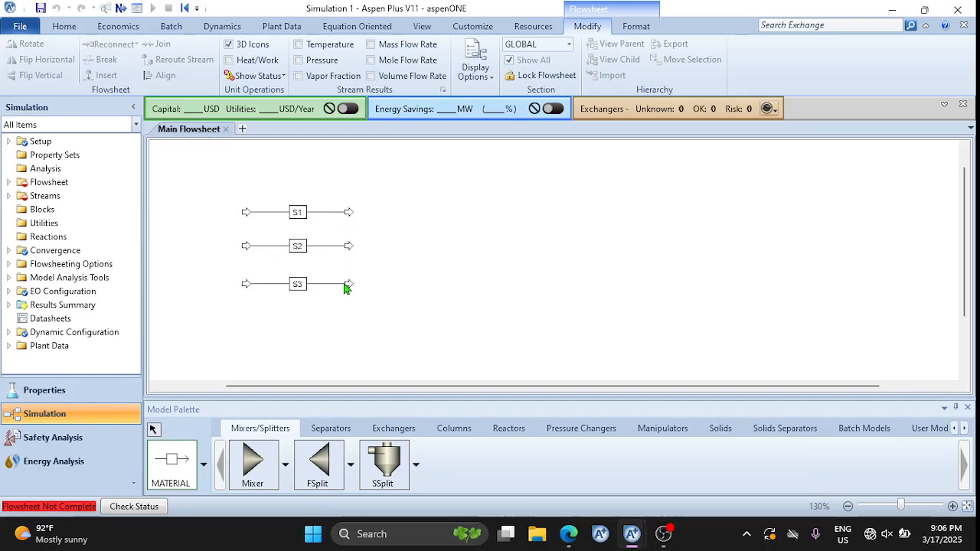
Rename the three streams from top to bottom as FEED, RECYCLE and GASRECYC
click(302, 217)
click(302, 217)
text(FEED)
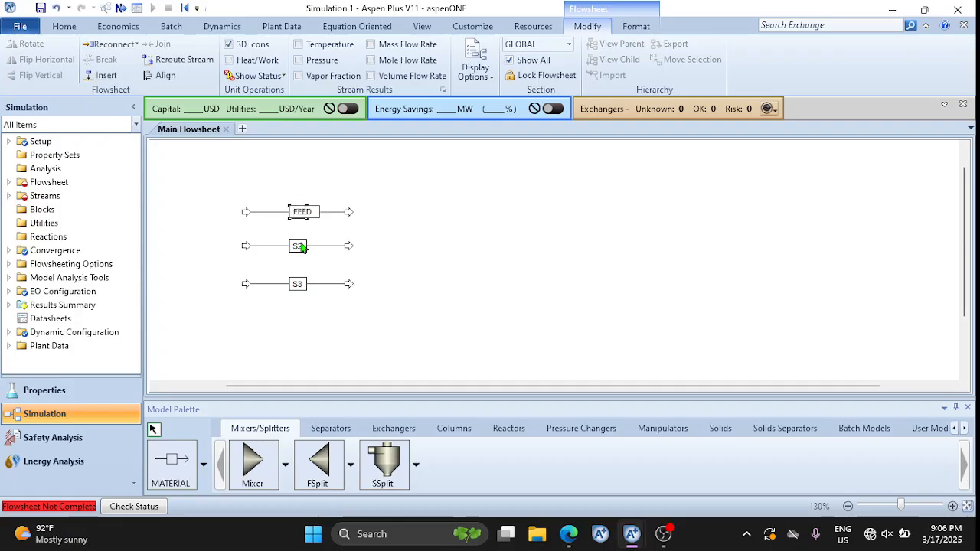
click(299, 246)
click(299, 246)
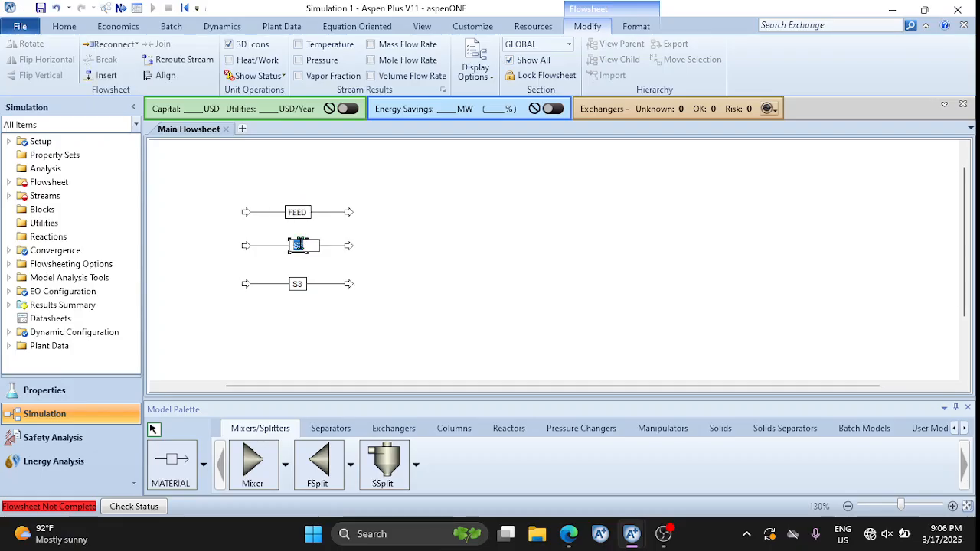
text(RECYCLE)
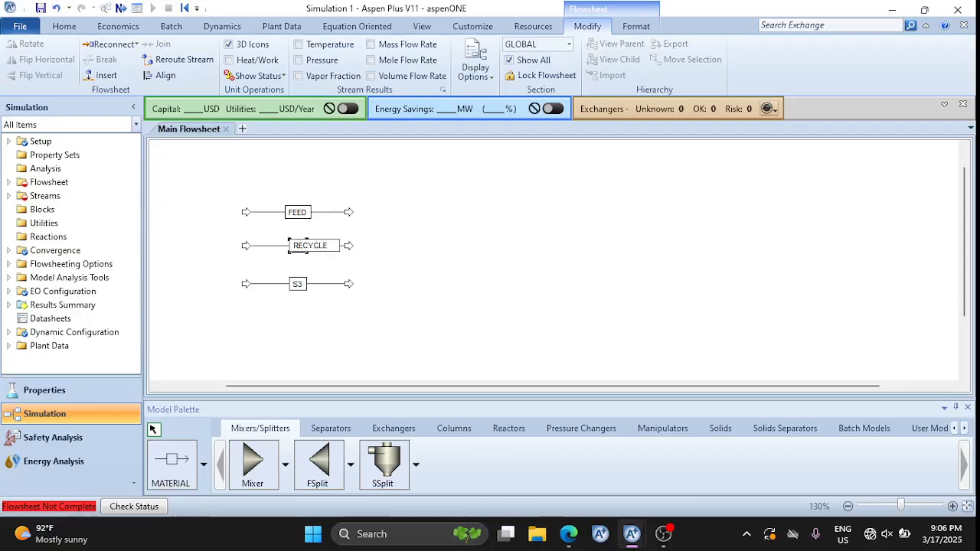
click(297, 284)
click(297, 285)
text(G)
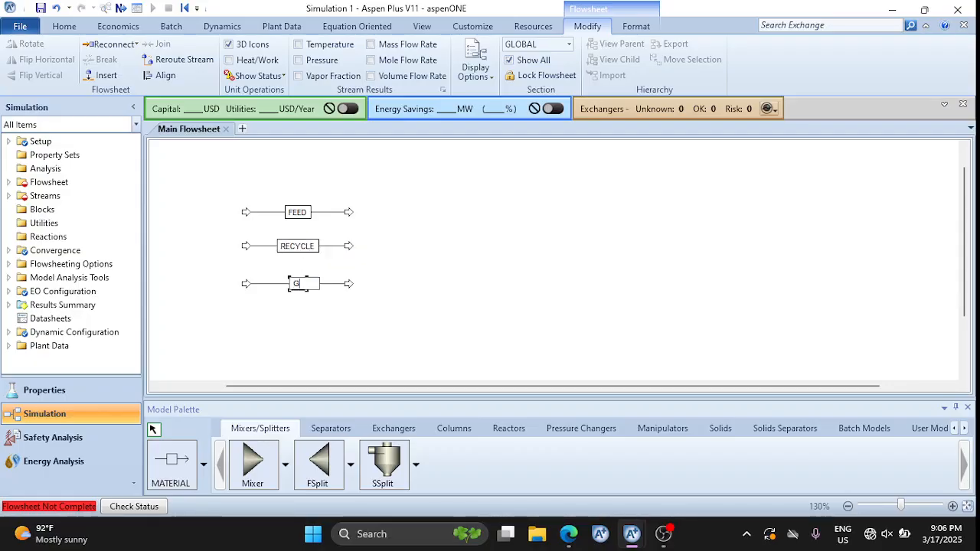
text(ASRECYC)
key(Return)
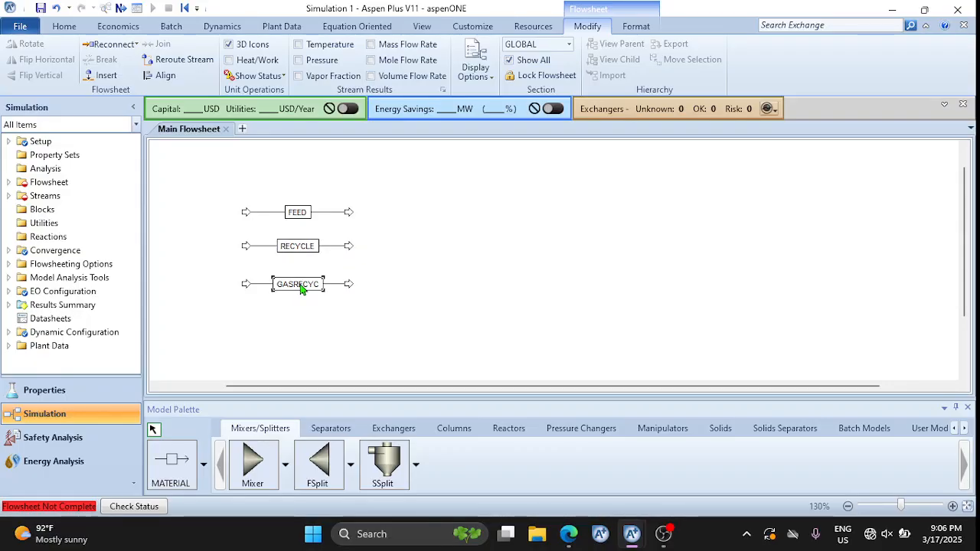
Check the process diagram in the tutorial PDF and place three Mixer blocks downstream of the streams on the Simulation 1 flowsheet
mouse_move(568, 534)
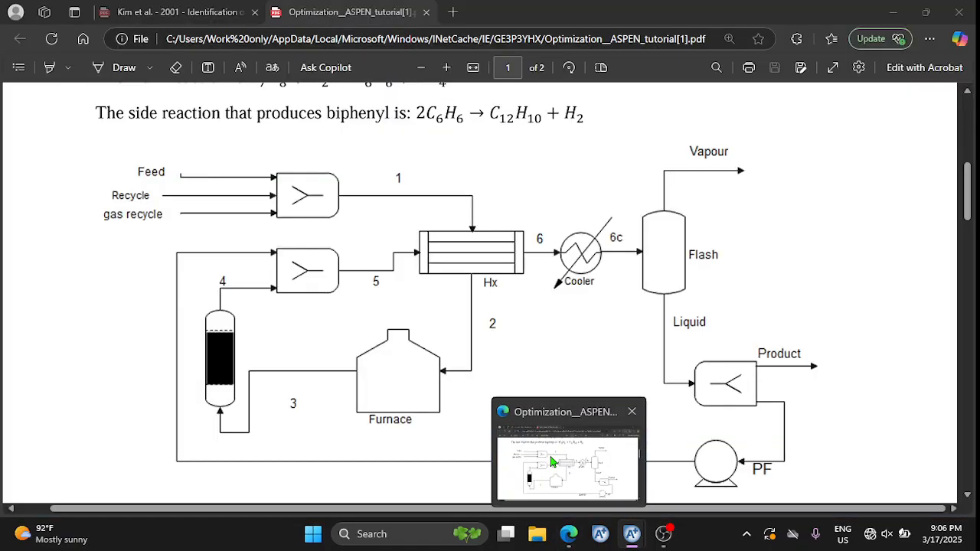
click(552, 461)
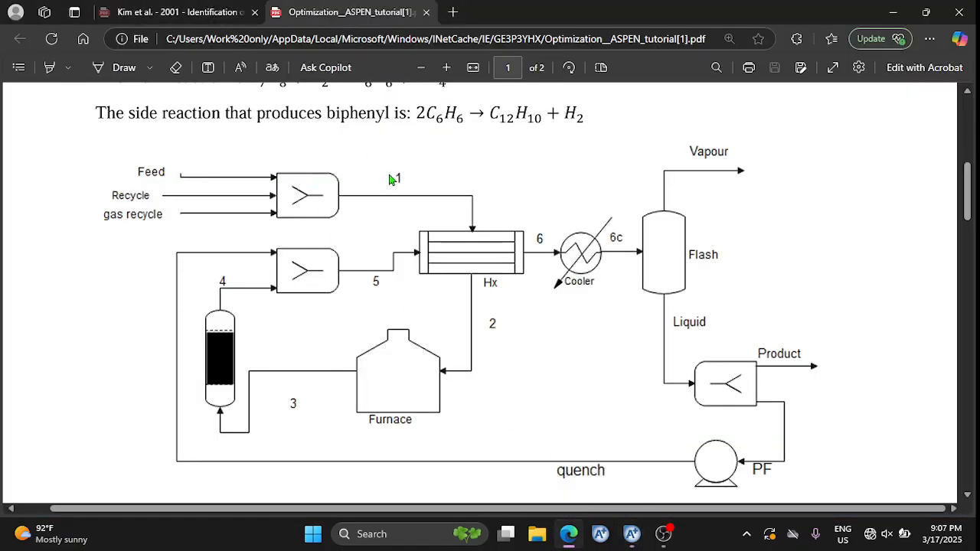
mouse_move(631, 534)
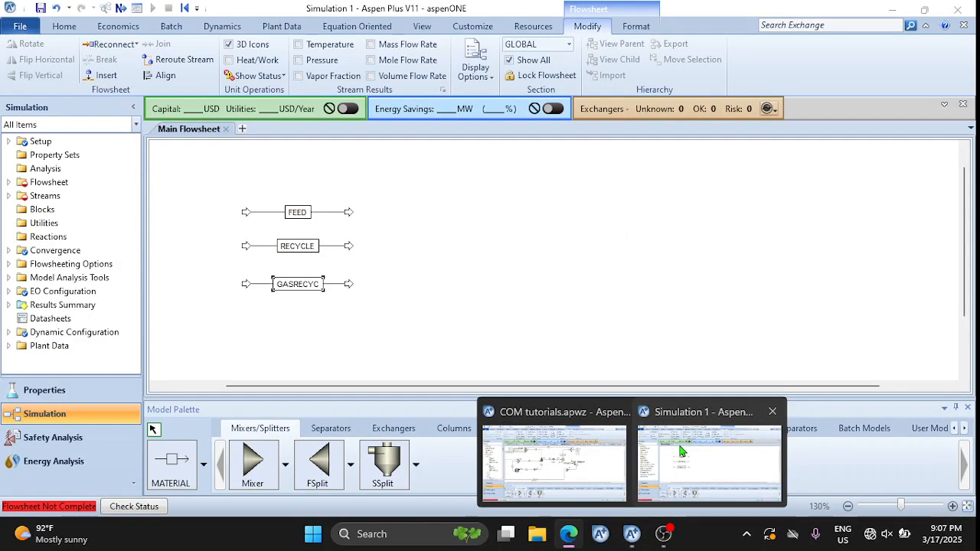
click(681, 451)
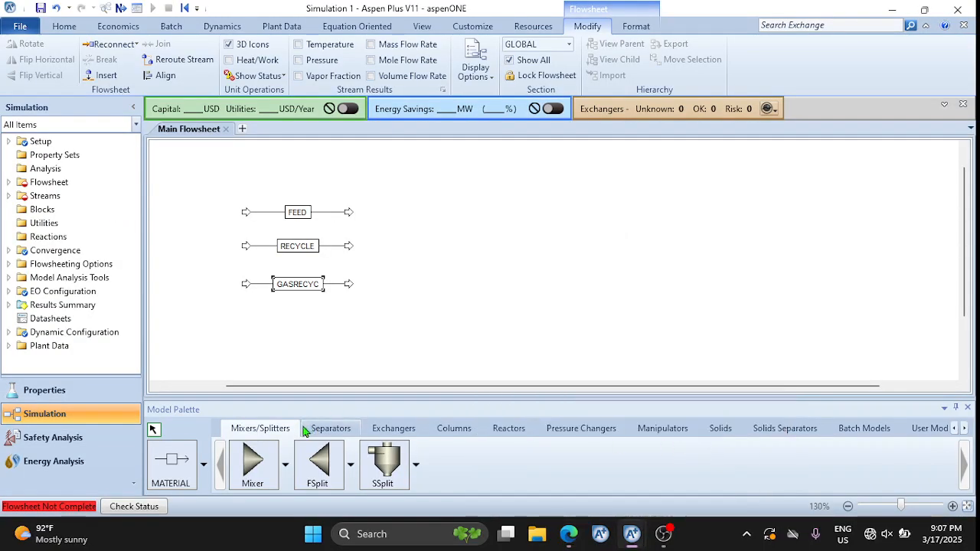
click(252, 474)
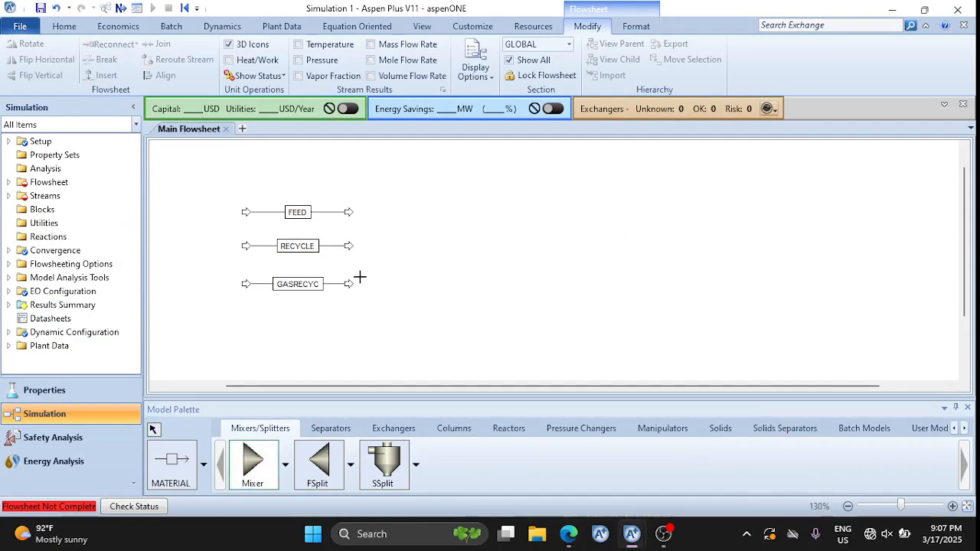
click(405, 239)
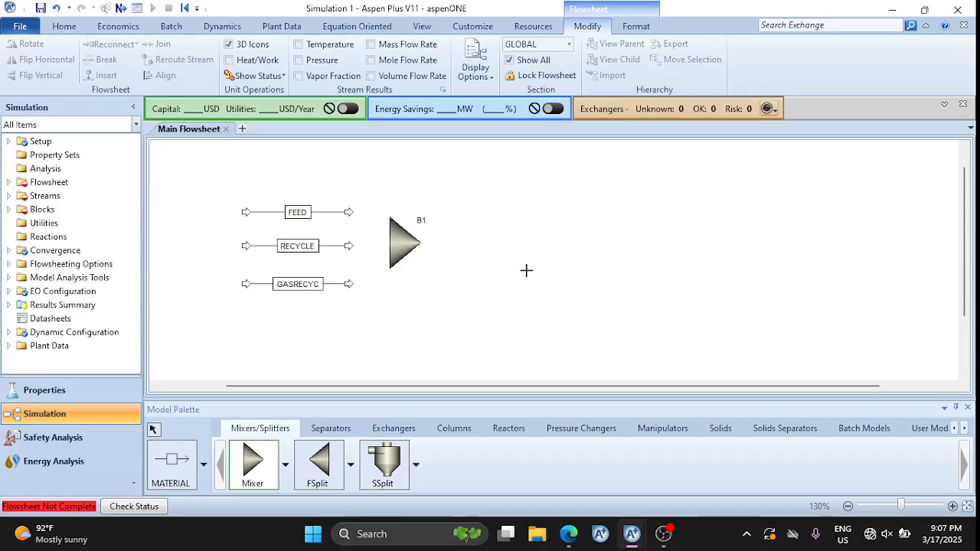
click(526, 271)
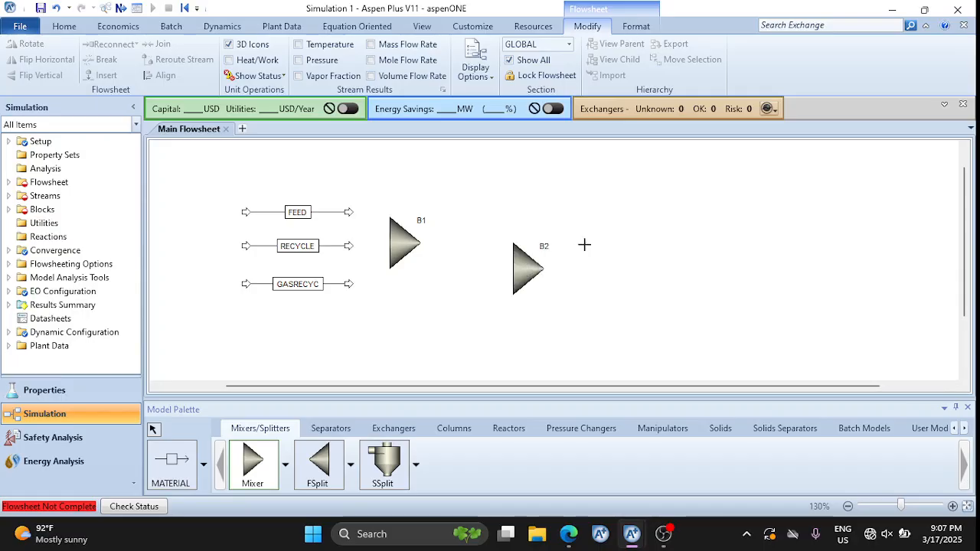
click(584, 244)
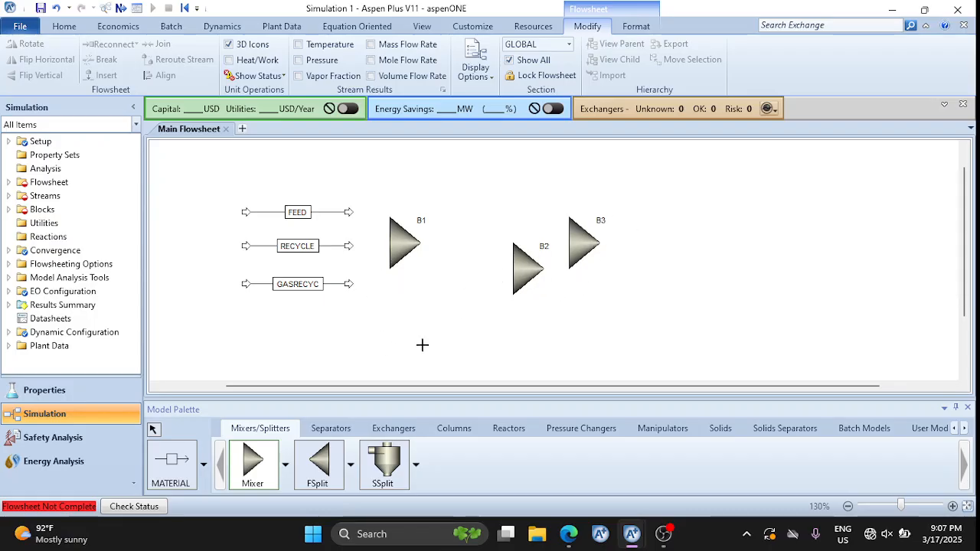
click(155, 431)
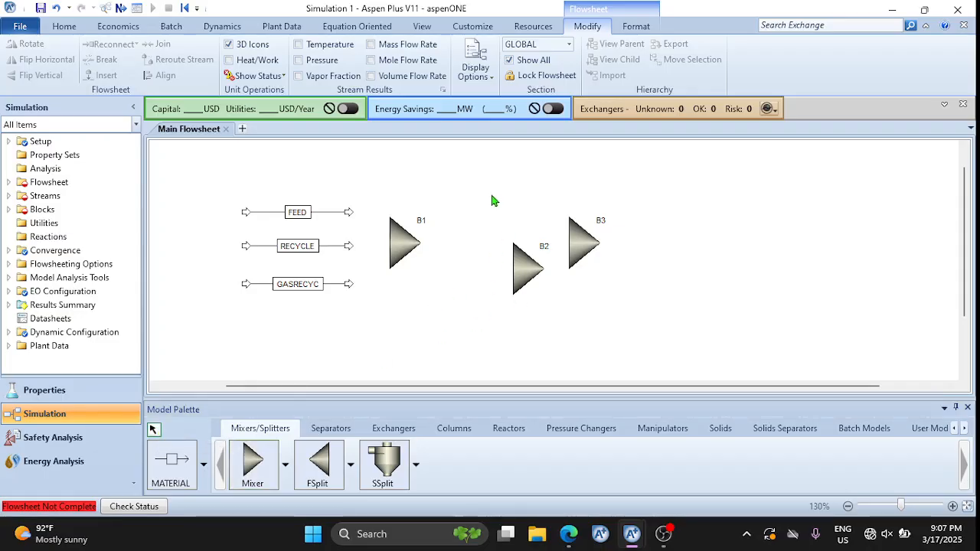
Delete the two extra mixers B2 and B3 and connect the FEED, RECYCLE and GASRECYC streams to the inlet of mixer B1
drag(492, 193, 631, 326)
key(Delete)
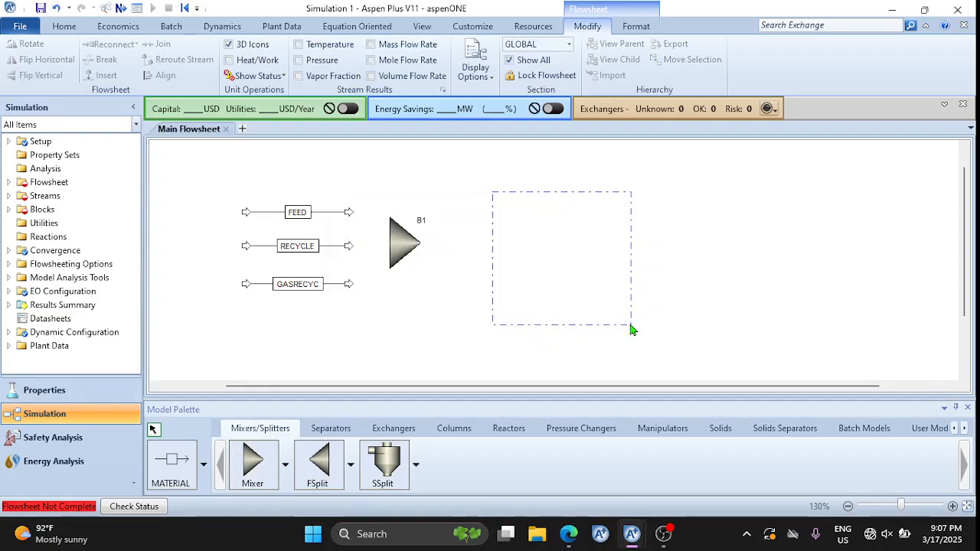
drag(351, 220, 381, 244)
drag(348, 287, 383, 252)
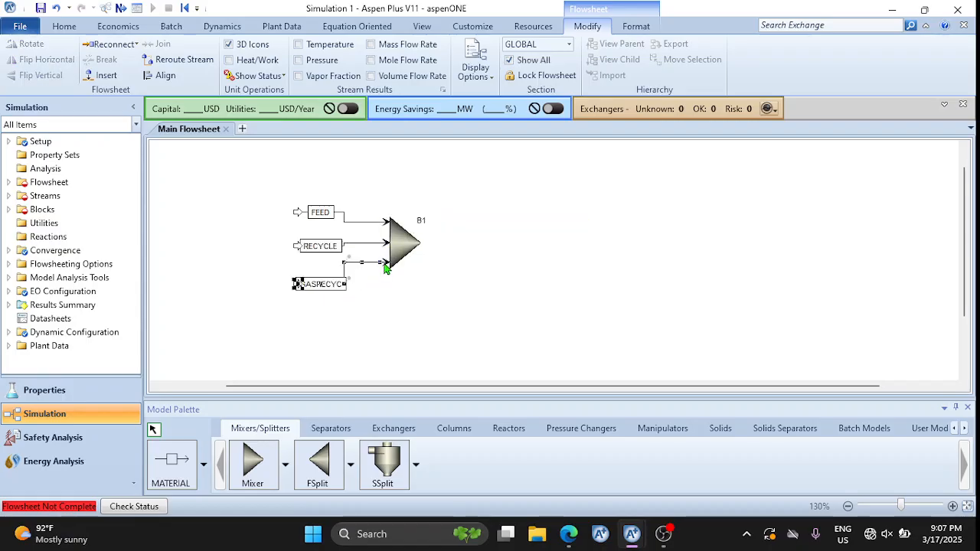
Add a material stream leaving the outlet of mixer B1 and rename it as 1
click(170, 459)
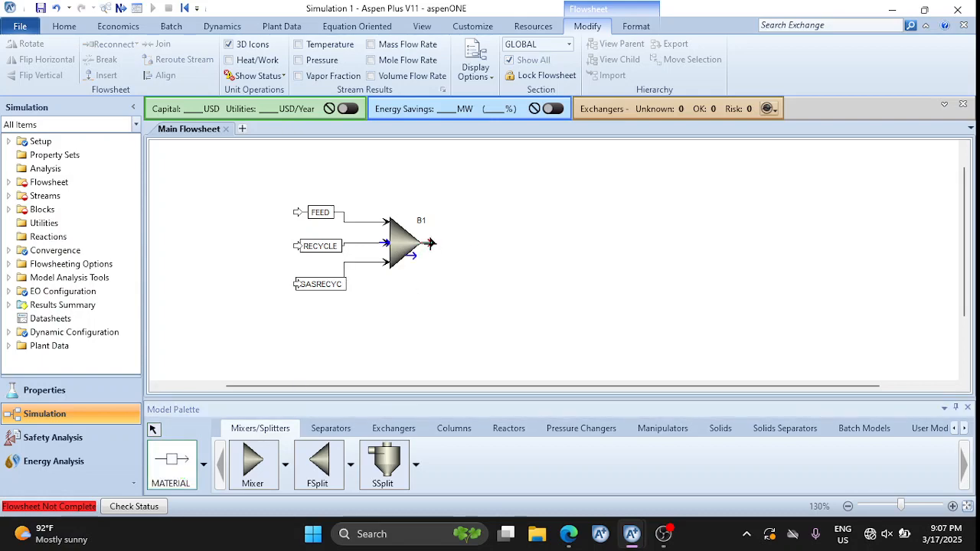
click(432, 243)
click(507, 238)
mouse_move(568, 534)
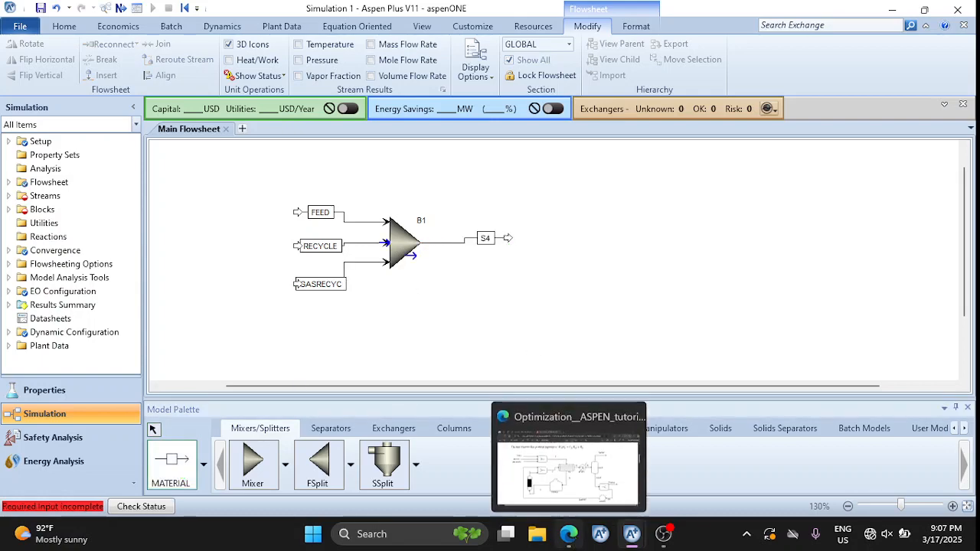
mouse_move(562, 443)
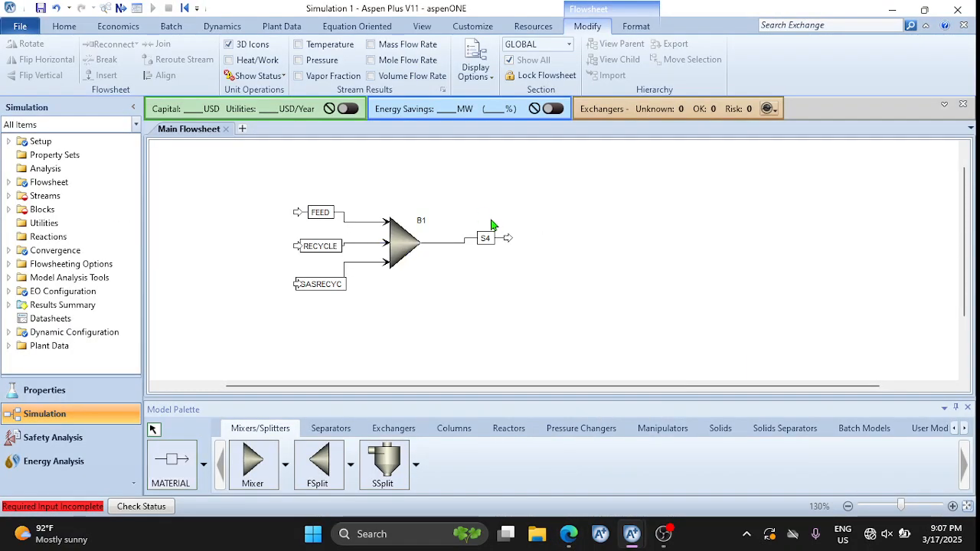
double_click(487, 243)
text(1)
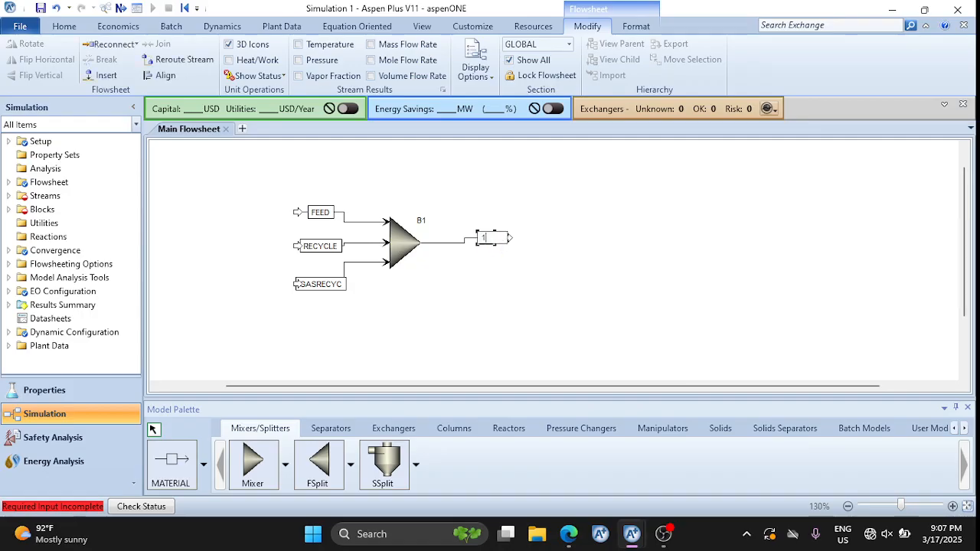
key(Return)
Find the feed and recycle conditions table in the tutorial PDF and arrange the PDF side by side with the Simulation 1 flowsheet
mouse_move(568, 534)
click(567, 494)
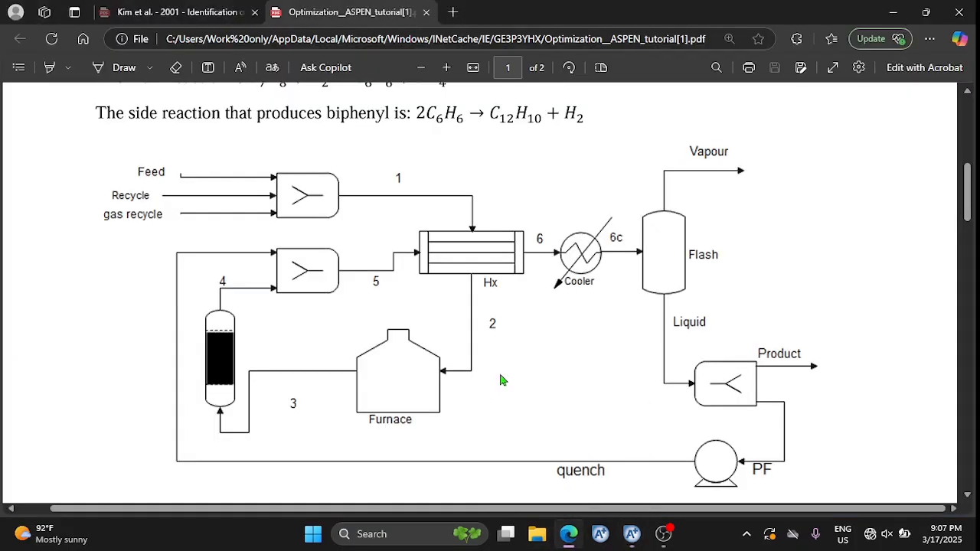
scroll(502, 380, down, 2)
scroll(502, 381, up, 4)
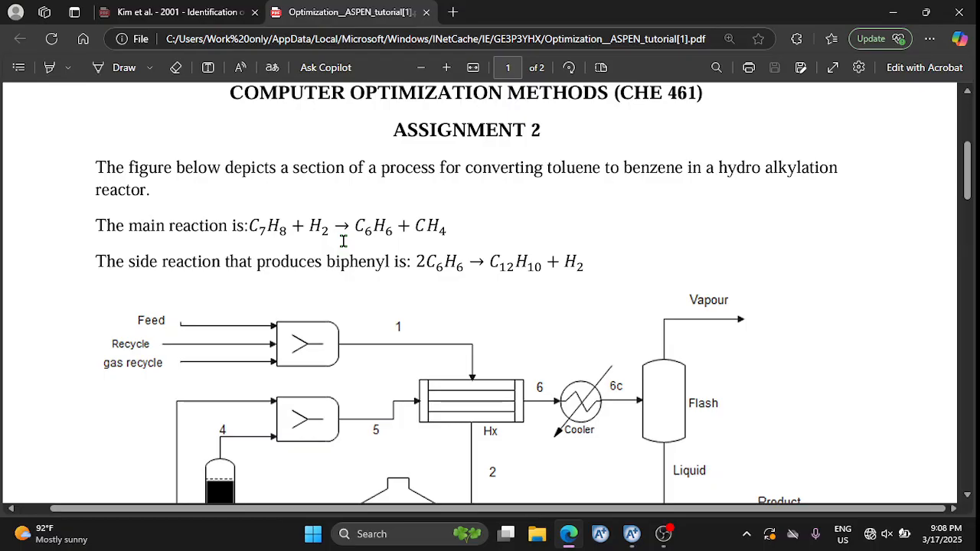
scroll(343, 242, down, 10)
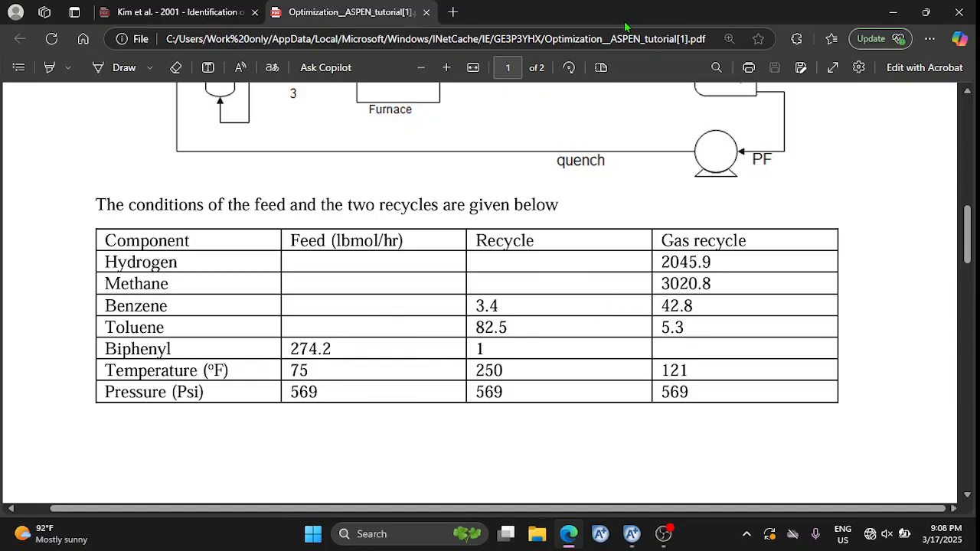
drag(634, 16, 4, 191)
click(610, 197)
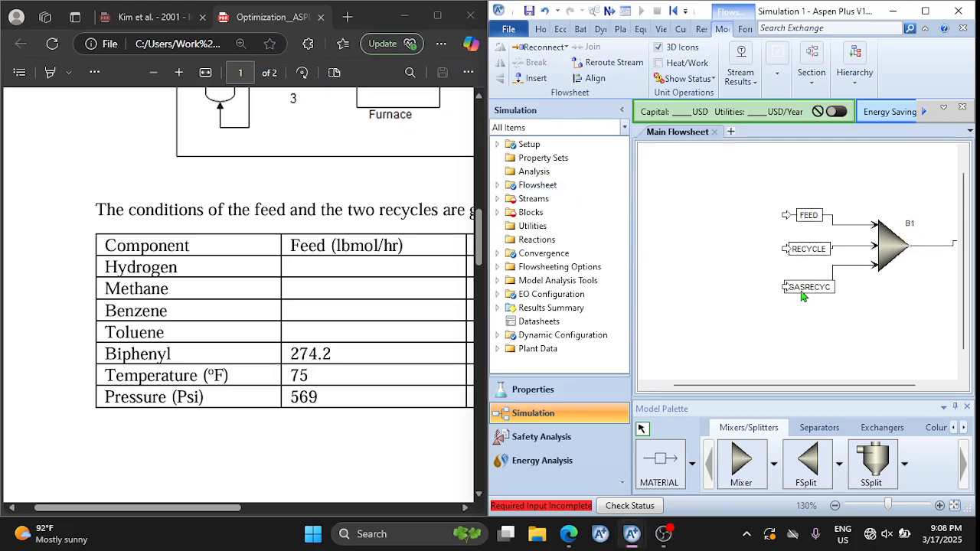
scroll(305, 314, right, 3)
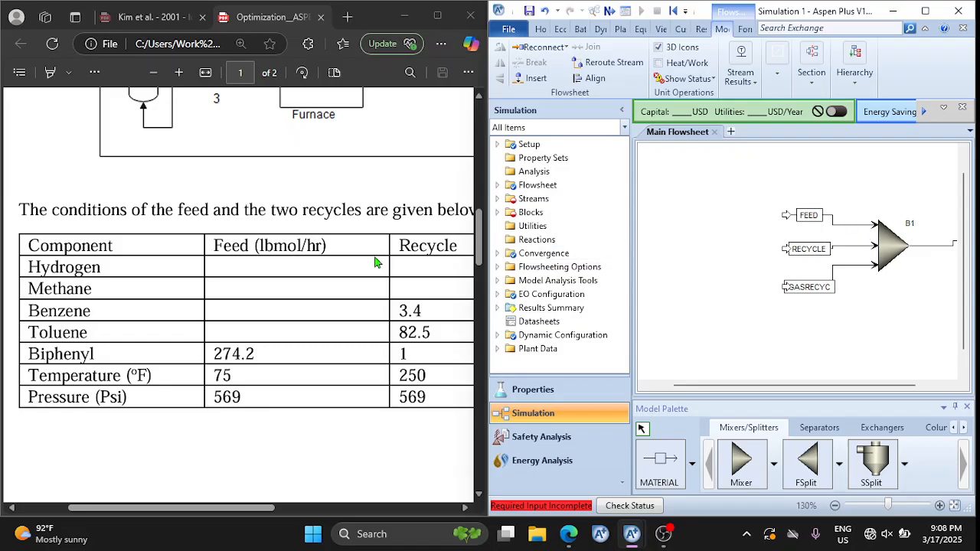
scroll(375, 263, right, 5)
scroll(376, 263, left, 3)
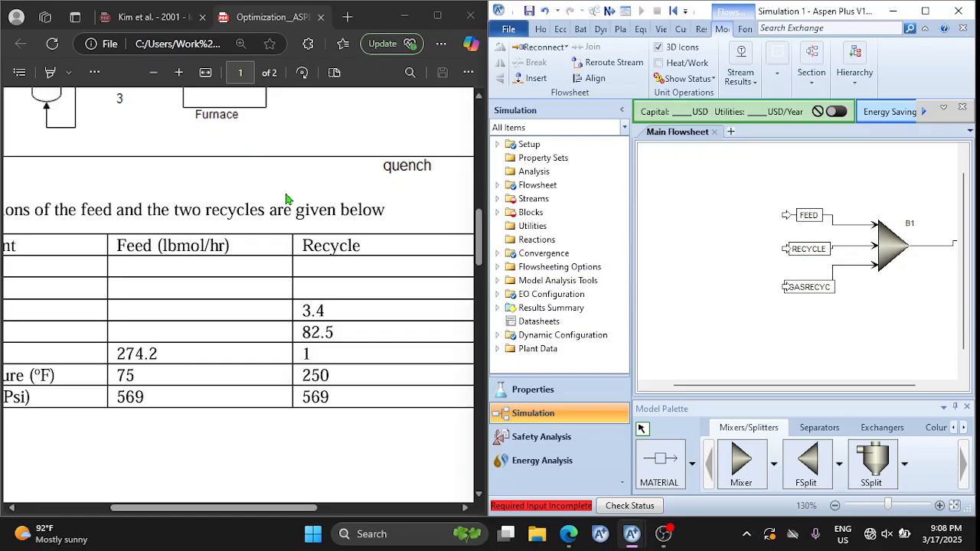
scroll(339, 288, left, 4)
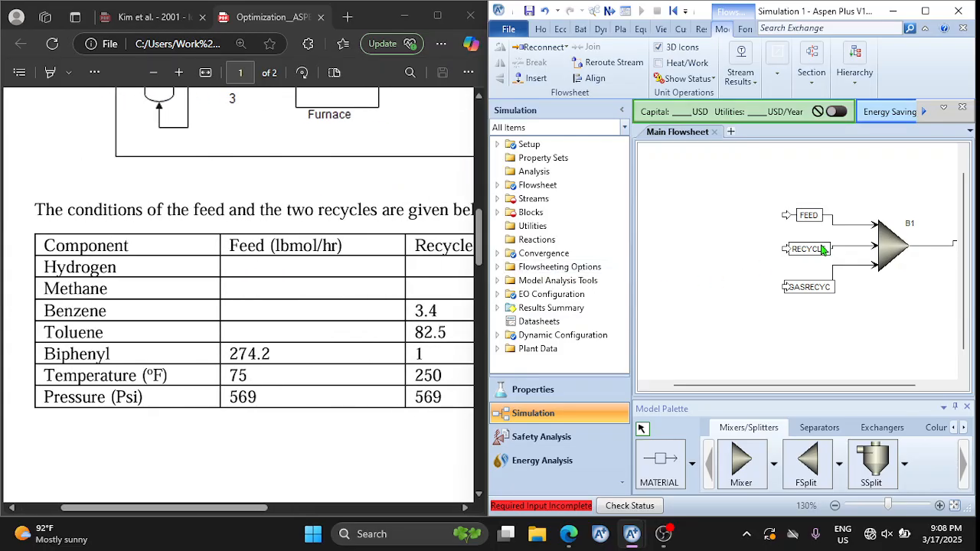
Set the FEED stream's temperature to 75 F and its pressure to 569 psi
double_click(838, 223)
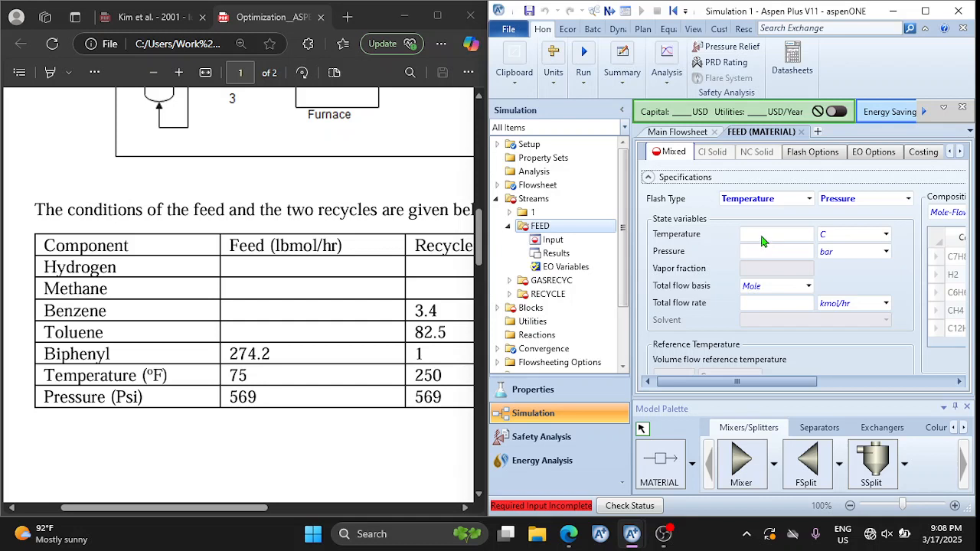
click(761, 235)
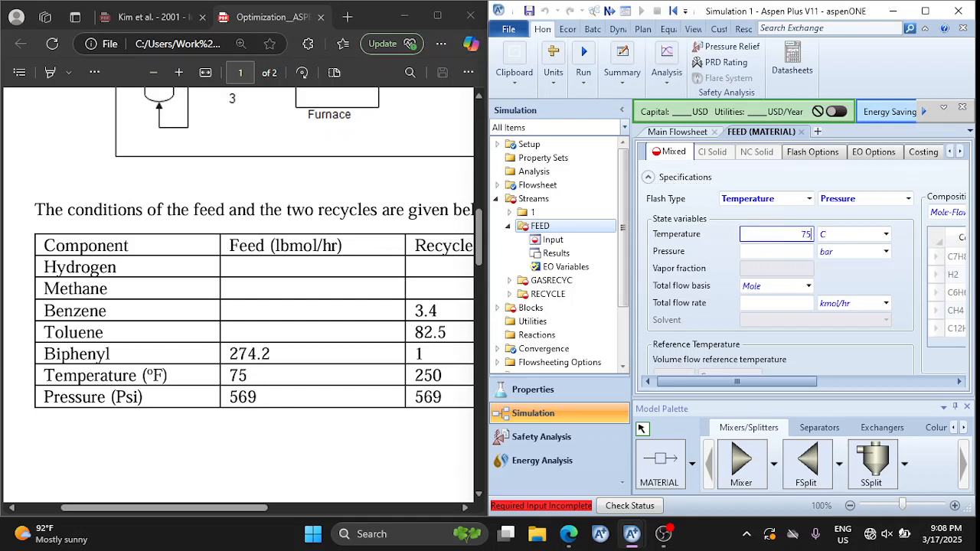
click(848, 241)
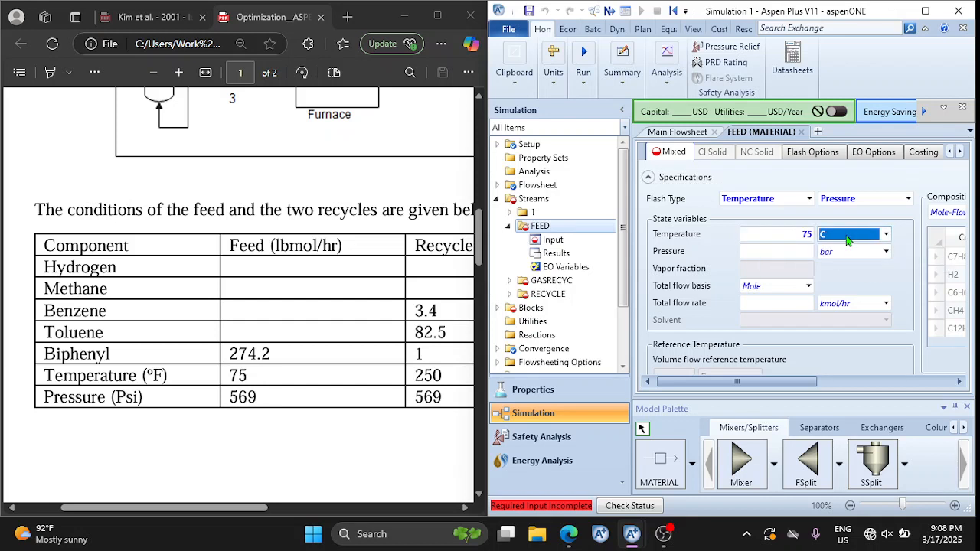
text(F)
click(779, 253)
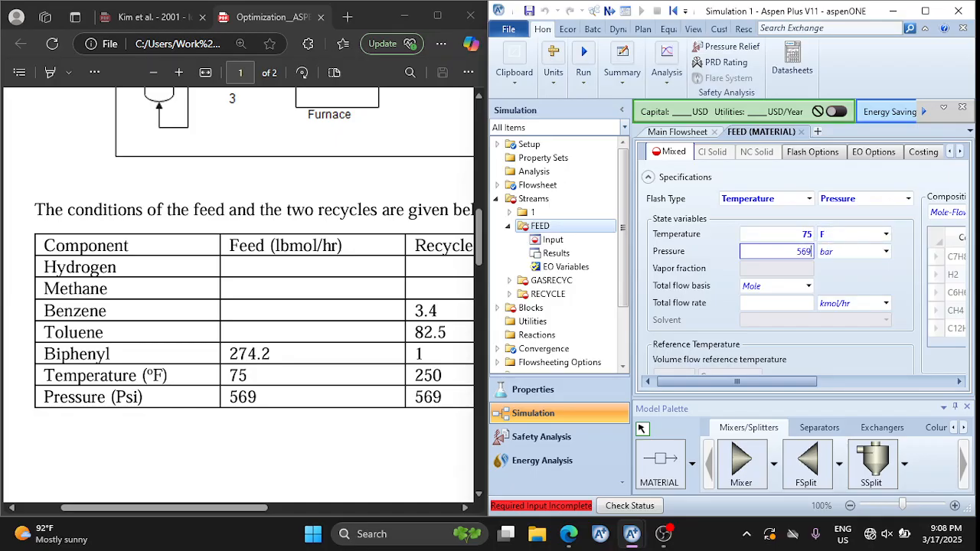
click(886, 252)
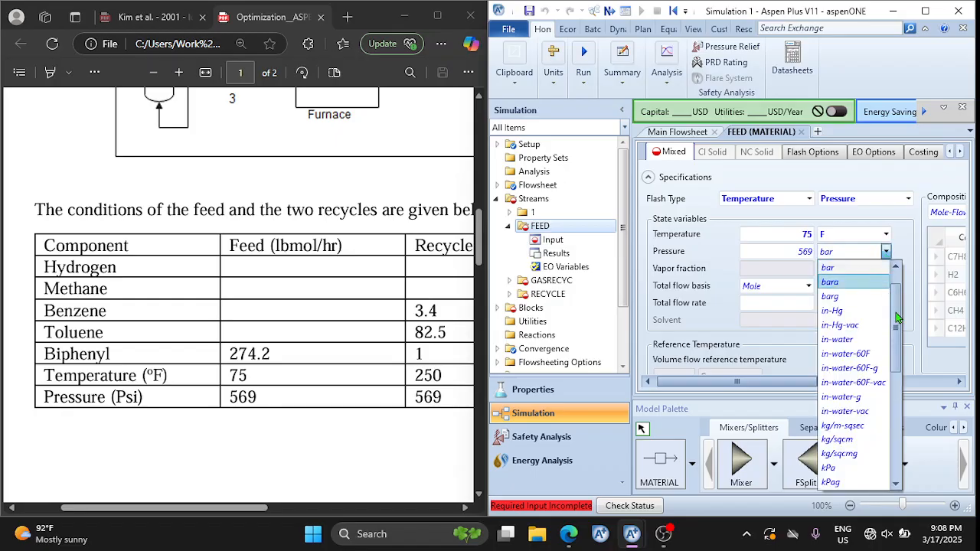
drag(897, 325, 898, 444)
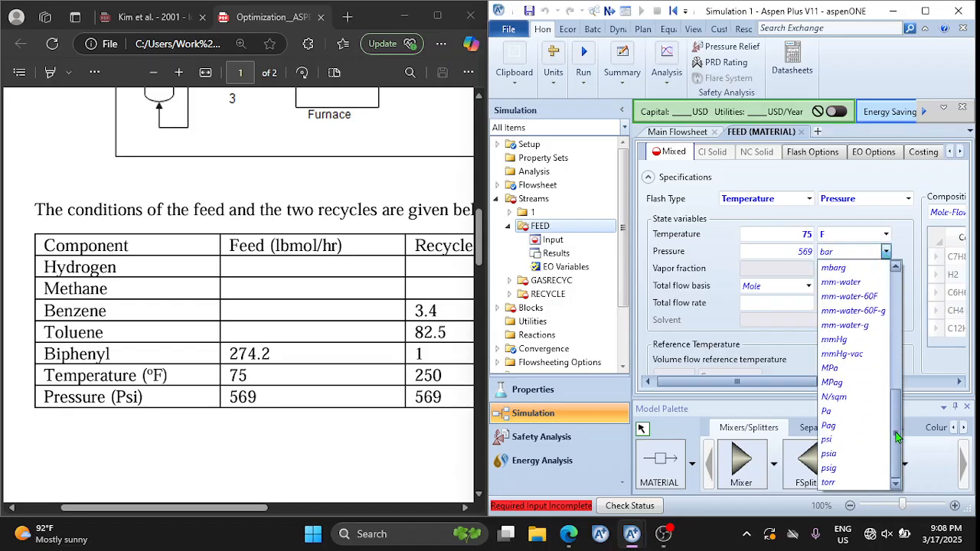
click(826, 444)
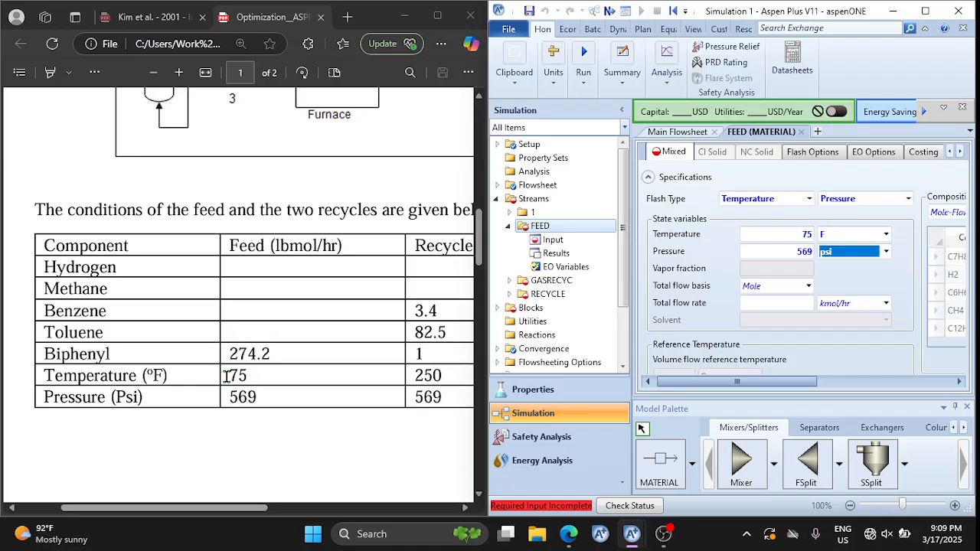
Enter a C12H10 mole flow of 274.2 lbmol/hr in the FEED stream's composition
scroll(227, 376, right, 2)
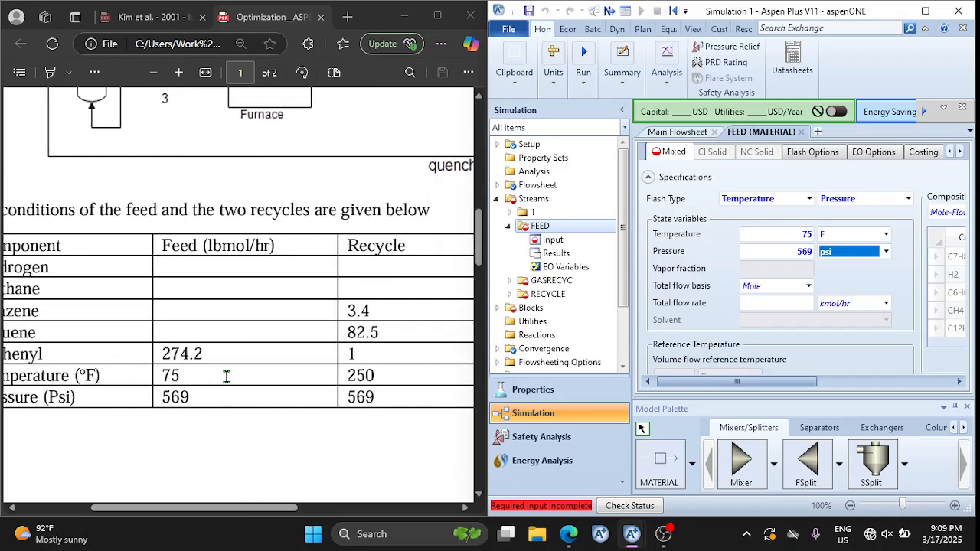
scroll(227, 376, left, 2)
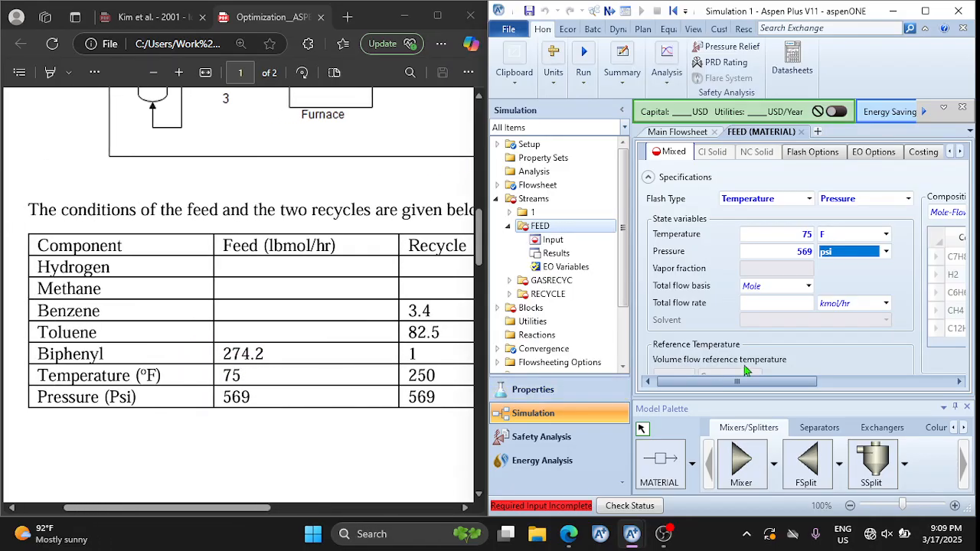
drag(750, 382, 849, 386)
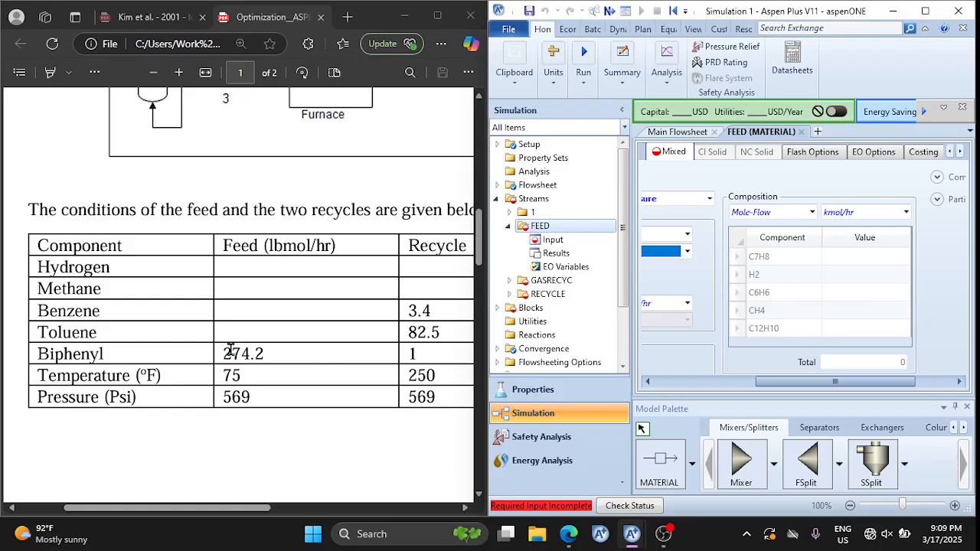
drag(835, 382, 732, 382)
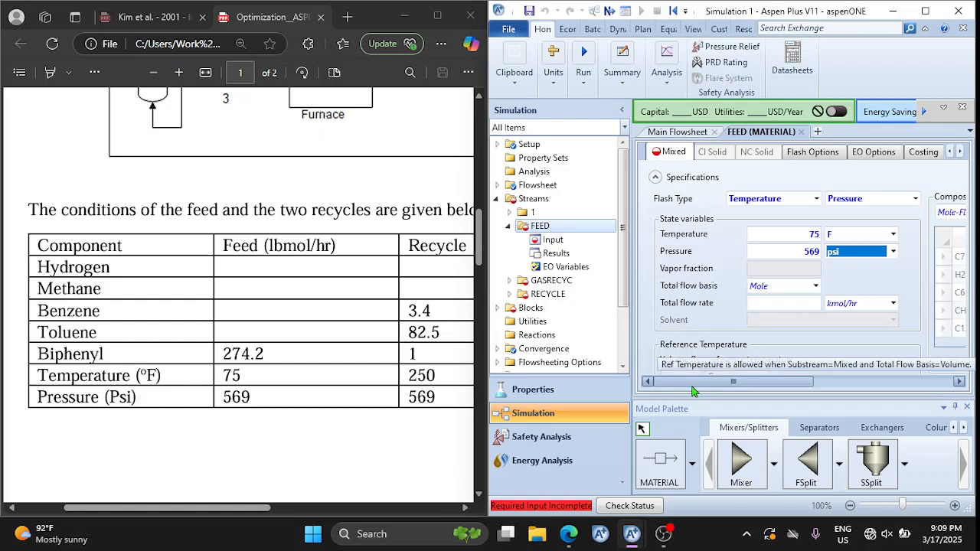
drag(699, 381, 829, 381)
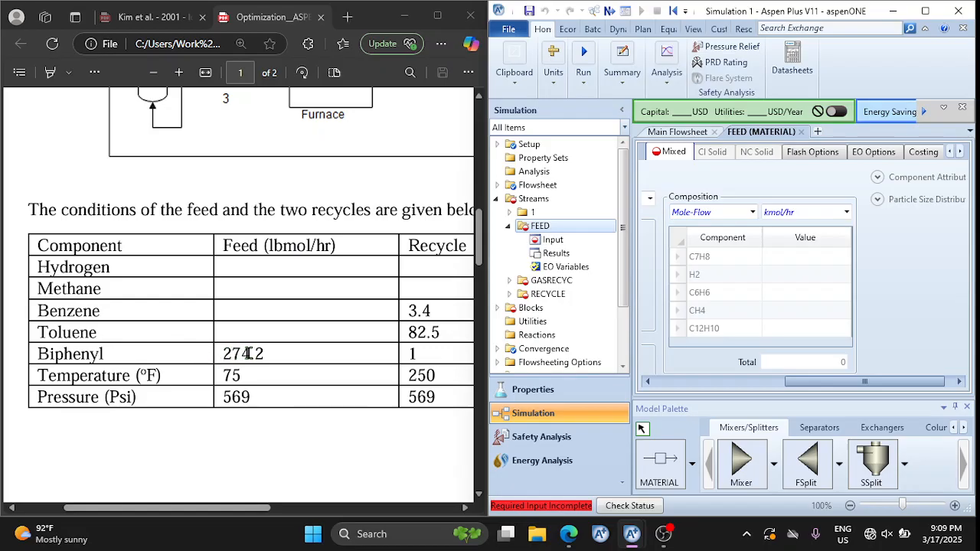
click(794, 332)
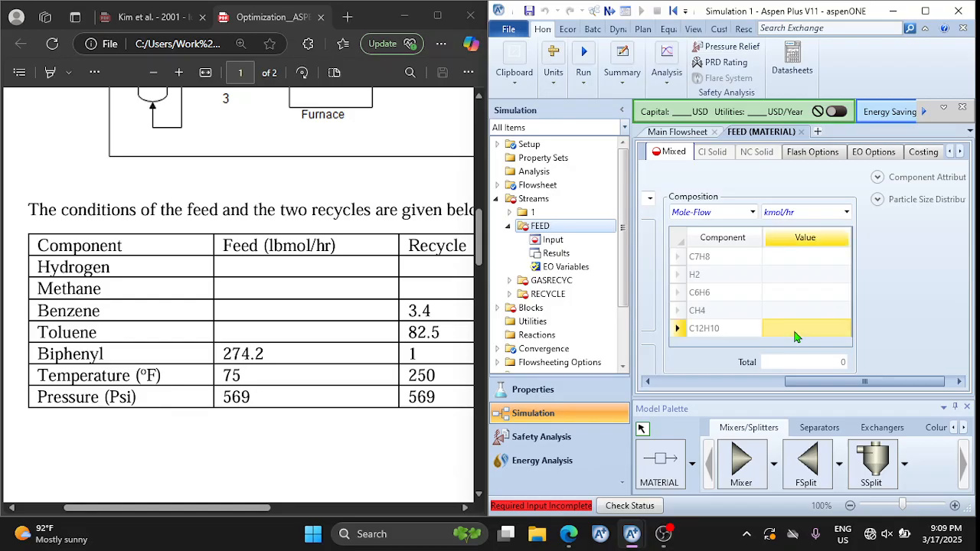
text(274.2)
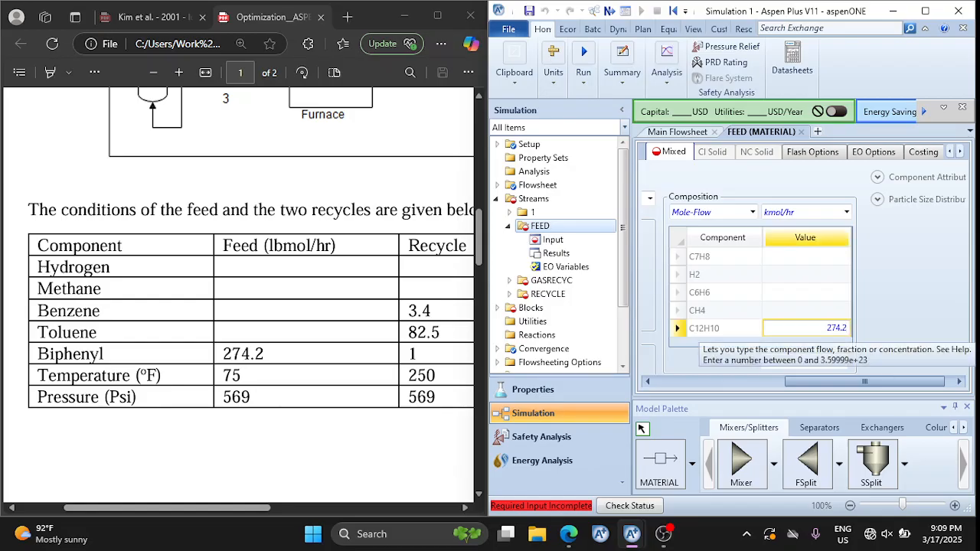
click(846, 212)
scroll(842, 284, down, 3)
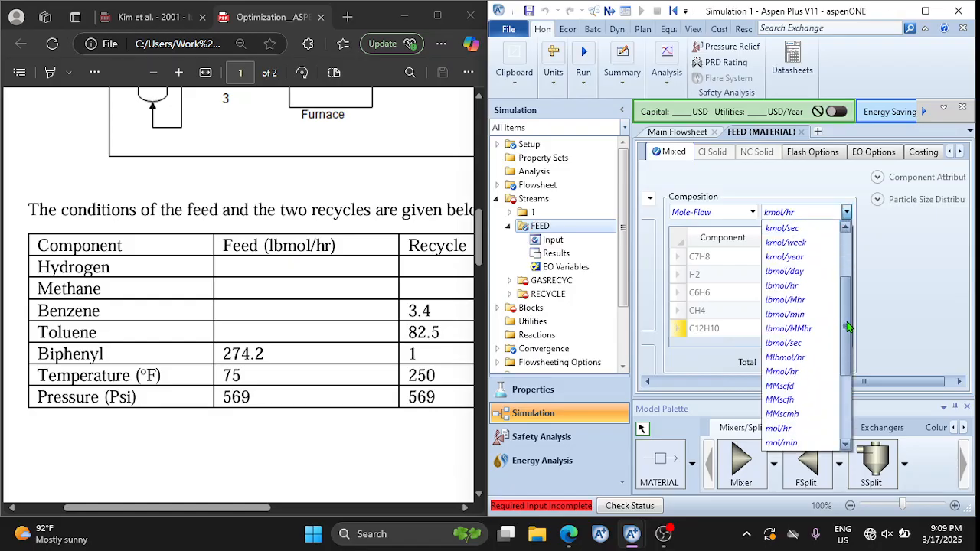
click(804, 270)
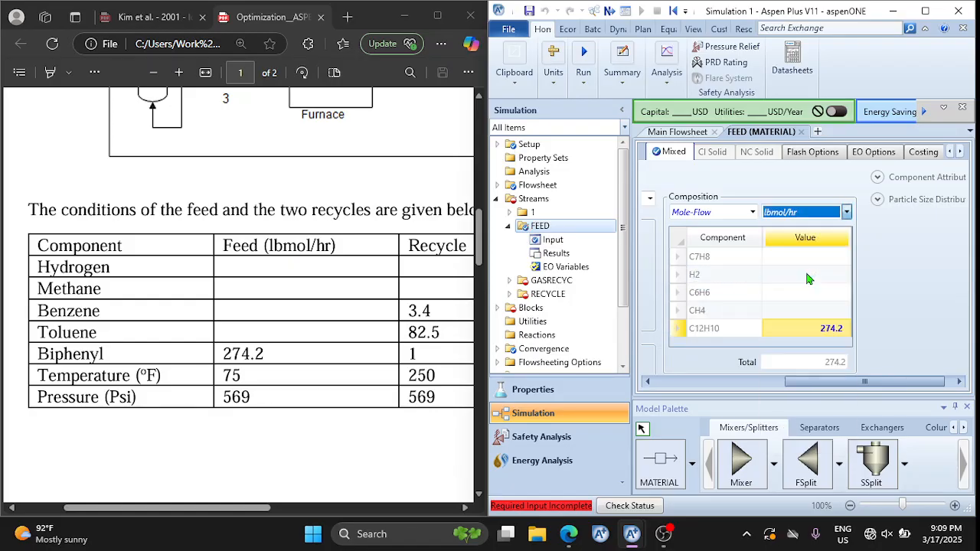
Set the RECYCLE stream's temperature to 250 F and its pressure to 569 psi
click(663, 135)
double_click(840, 251)
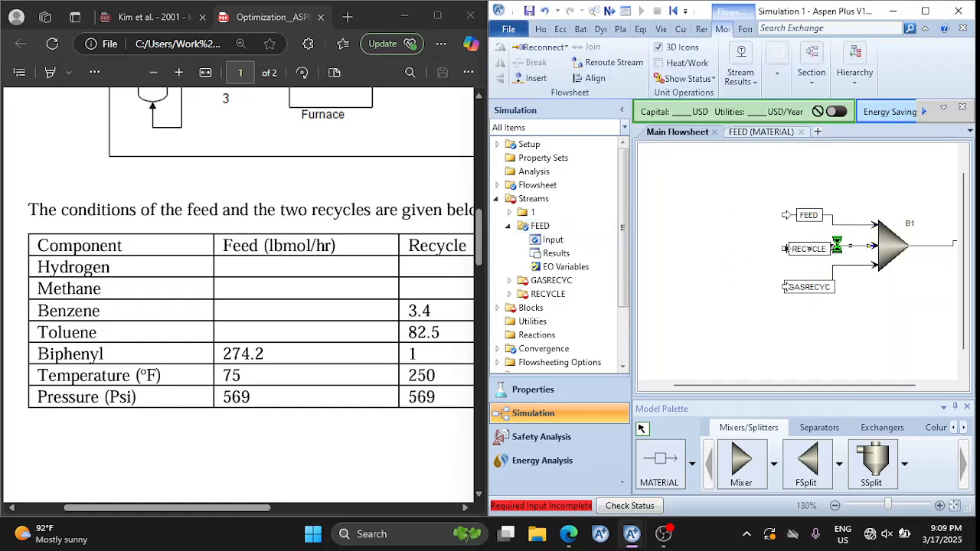
scroll(357, 307, right, 5)
scroll(357, 306, left, 4)
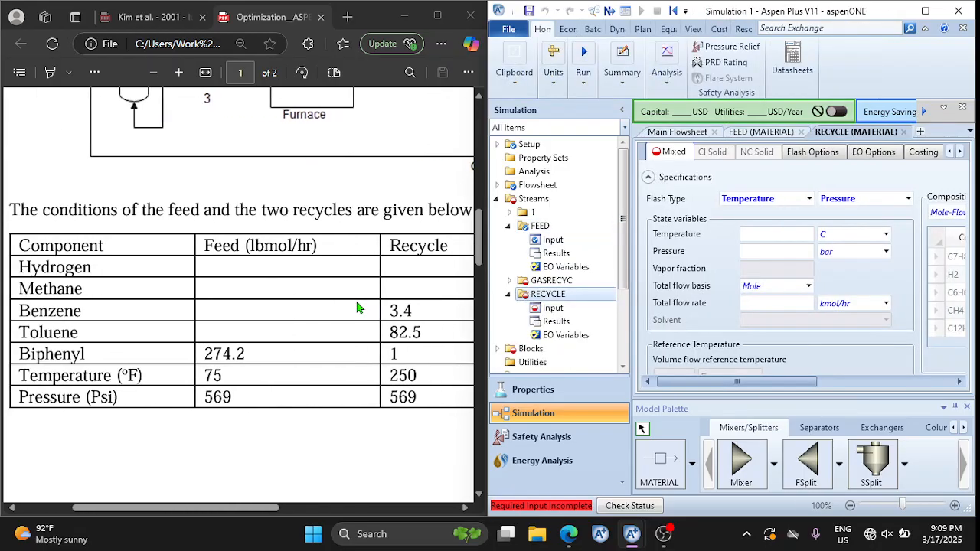
scroll(357, 306, down, 3)
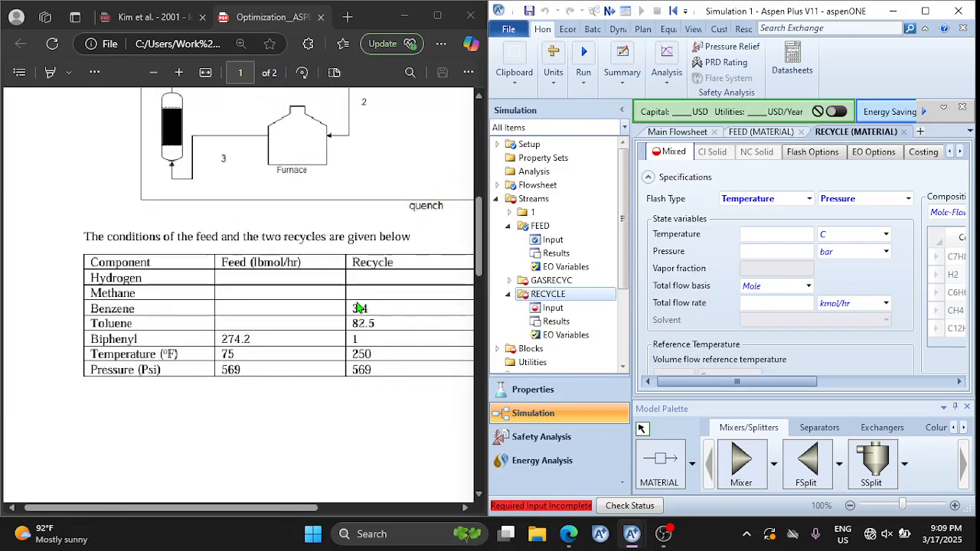
click(776, 233)
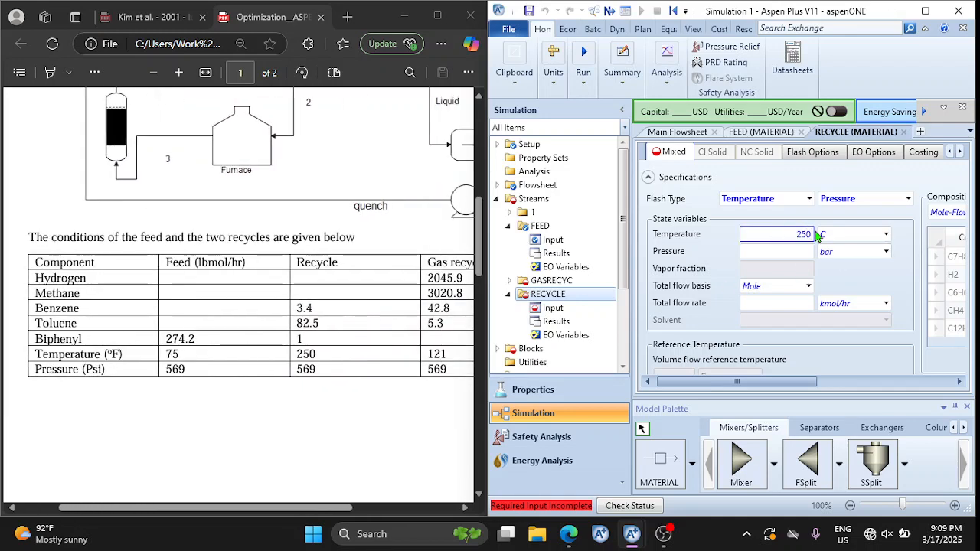
click(860, 237)
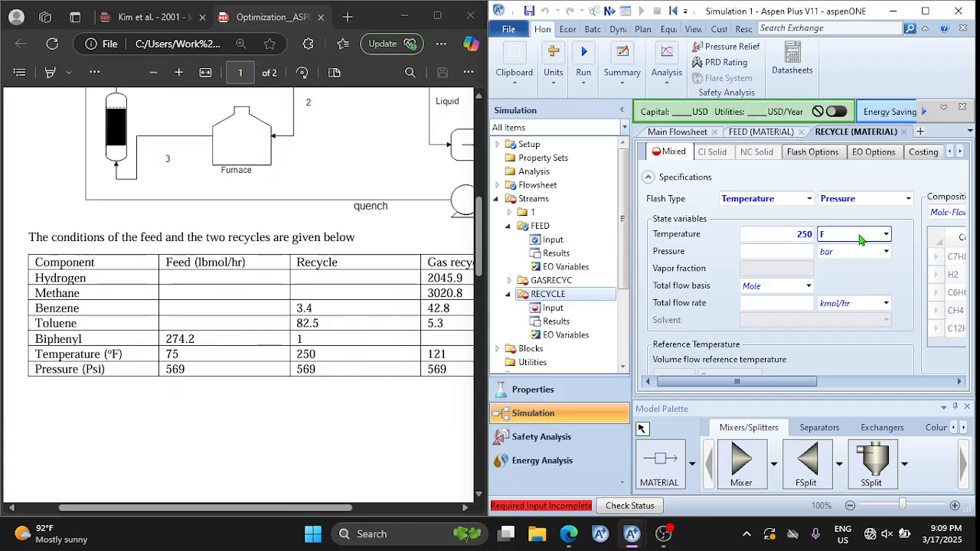
click(784, 251)
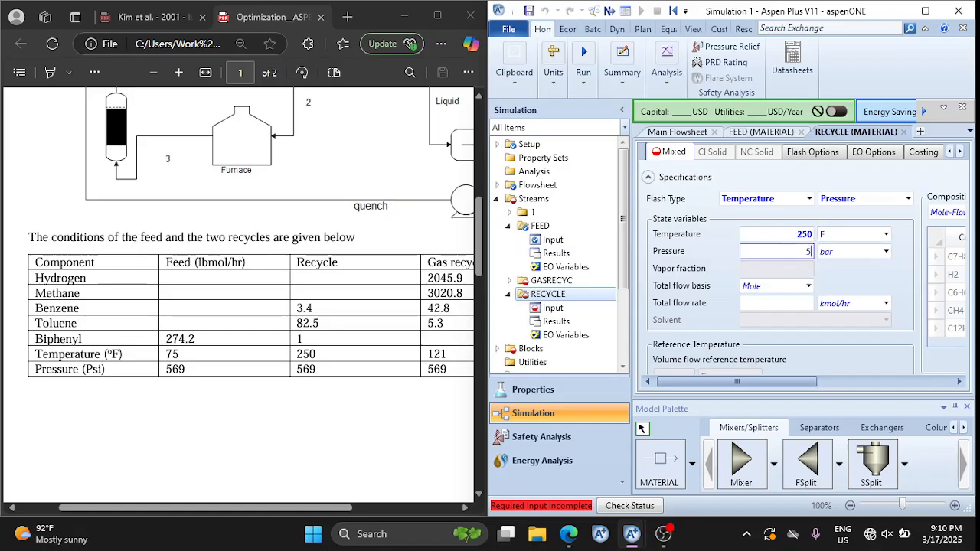
text(569)
click(850, 253)
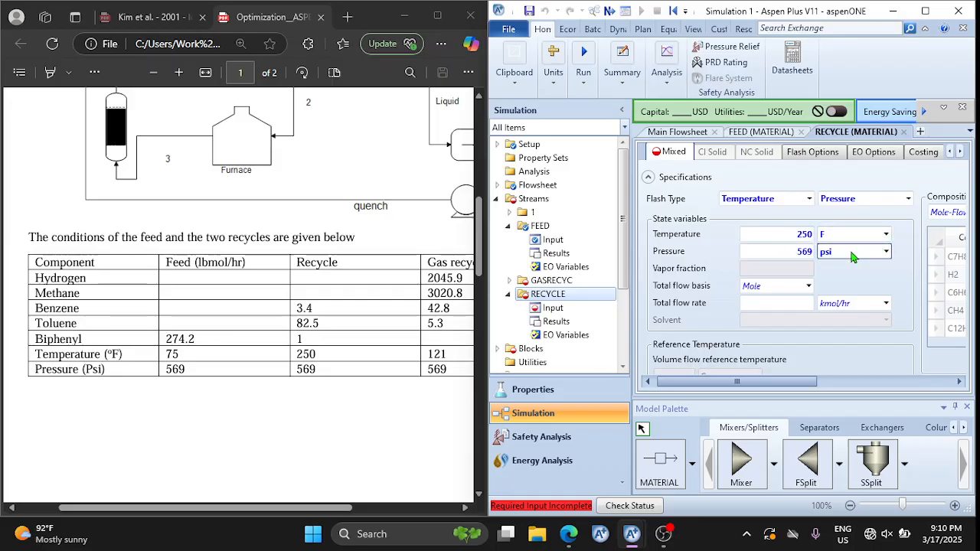
Set the mole-flow unit of the RECYCLE stream's composition to lbmol/hr
drag(704, 382, 822, 397)
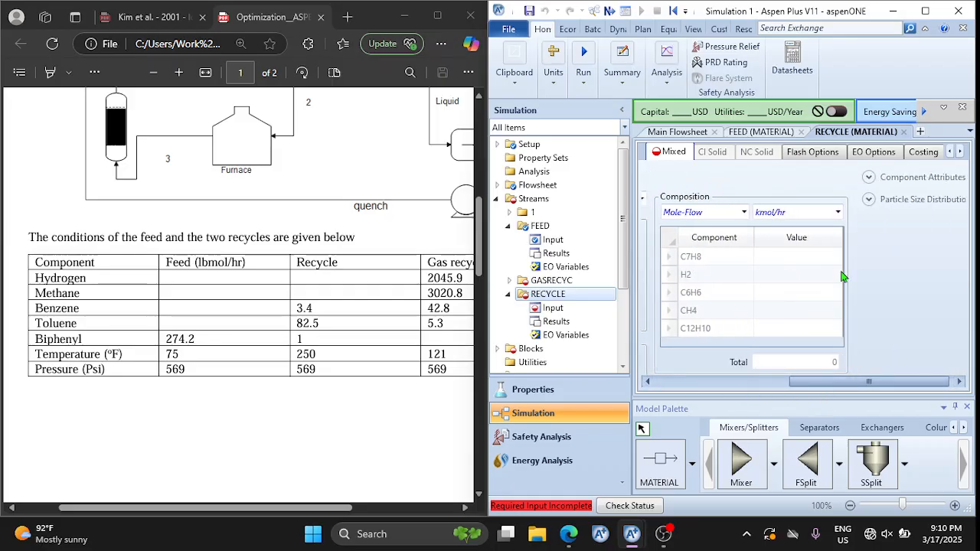
click(810, 218)
key(l)
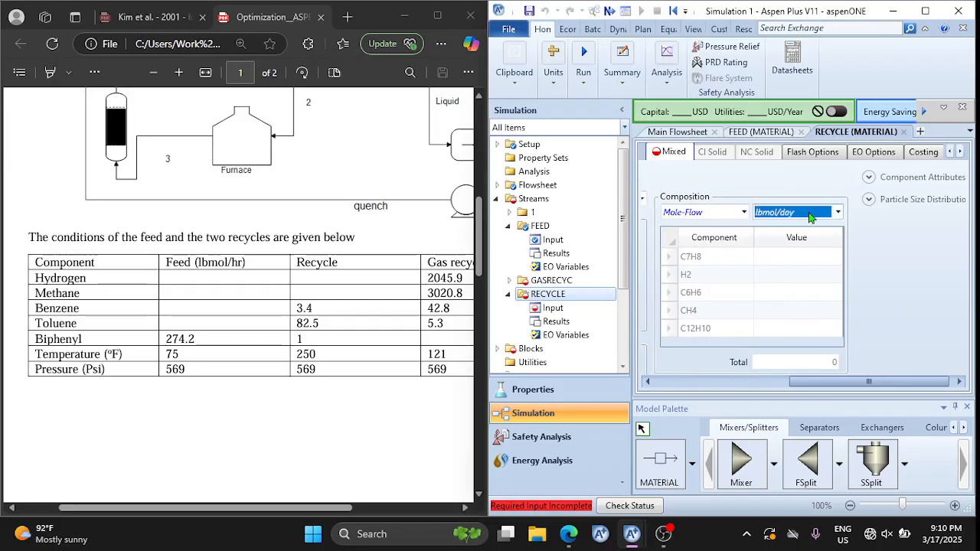
click(810, 218)
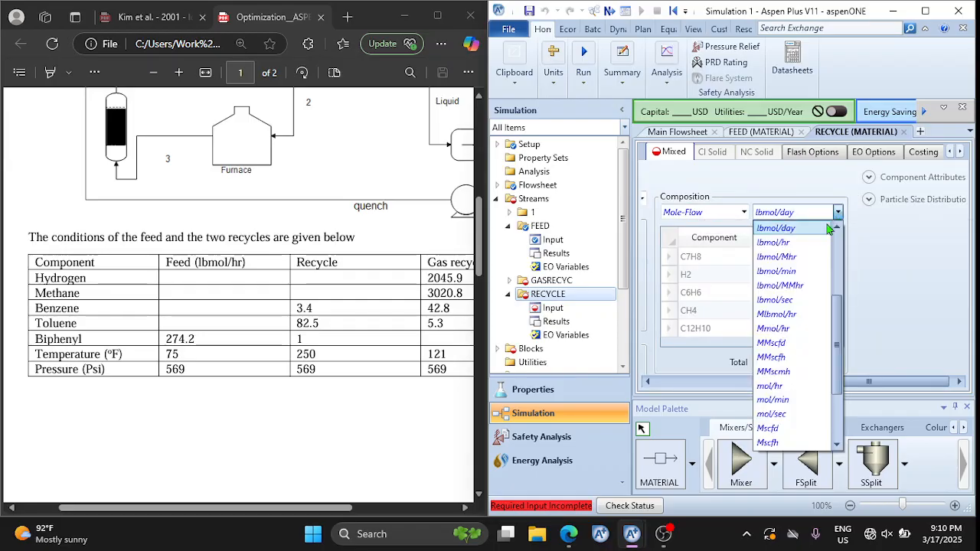
click(798, 254)
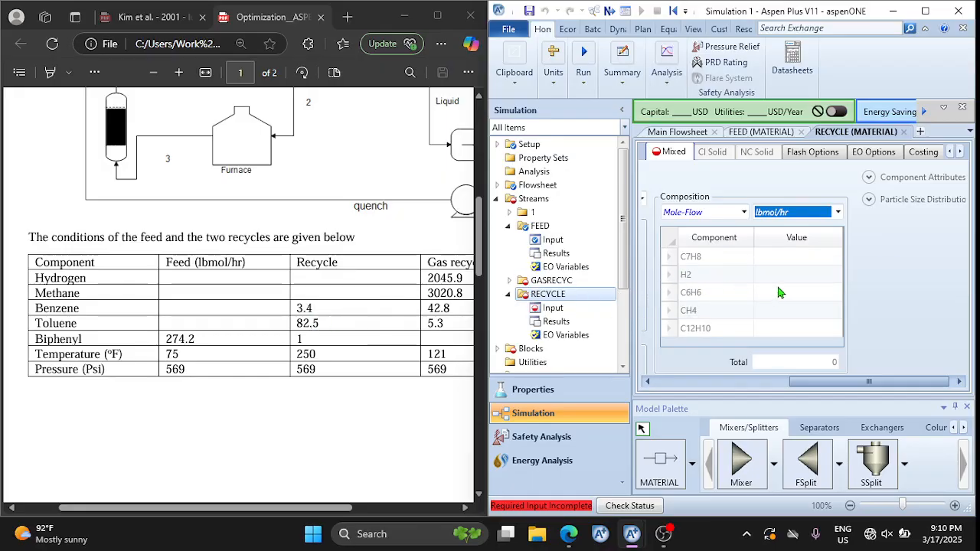
Enter RECYCLE stream mole flows of 82.5 for C7H8, 3.4 for C6H6 and 1 for C12H10
click(799, 261)
text(82)
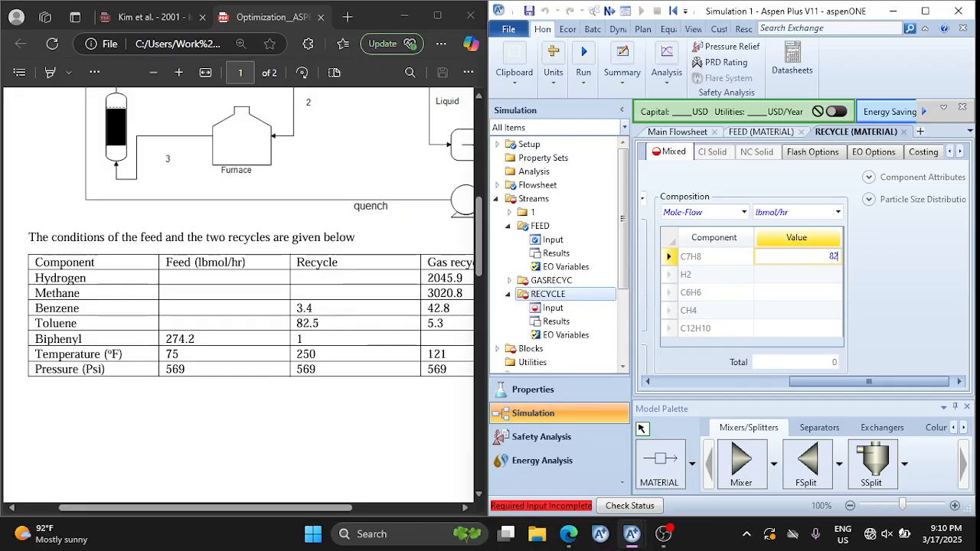
text(.5)
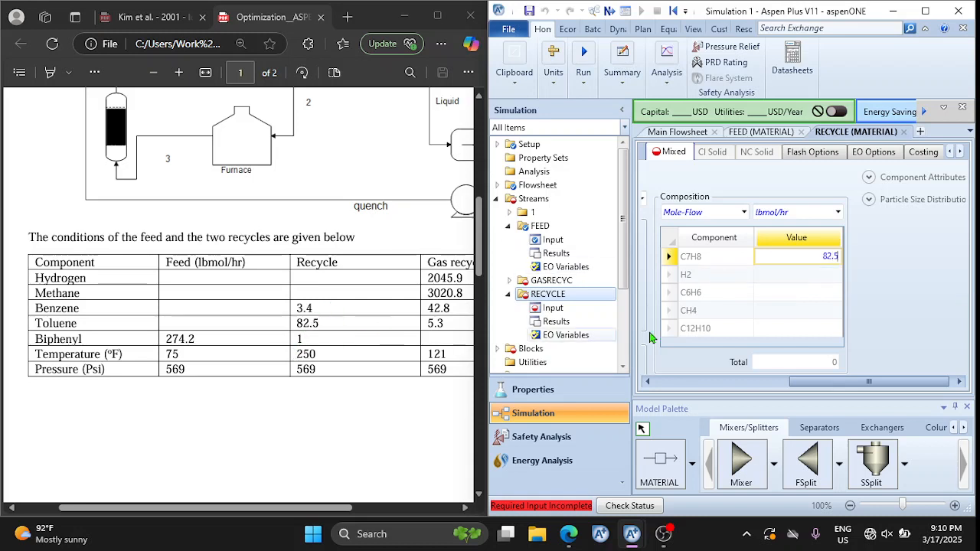
click(801, 298)
text(3.4)
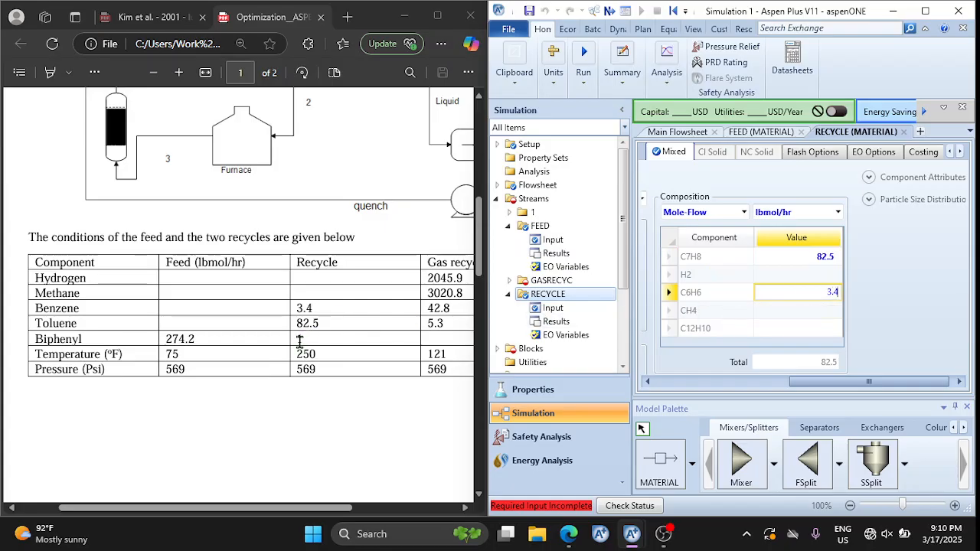
click(816, 328)
text(1)
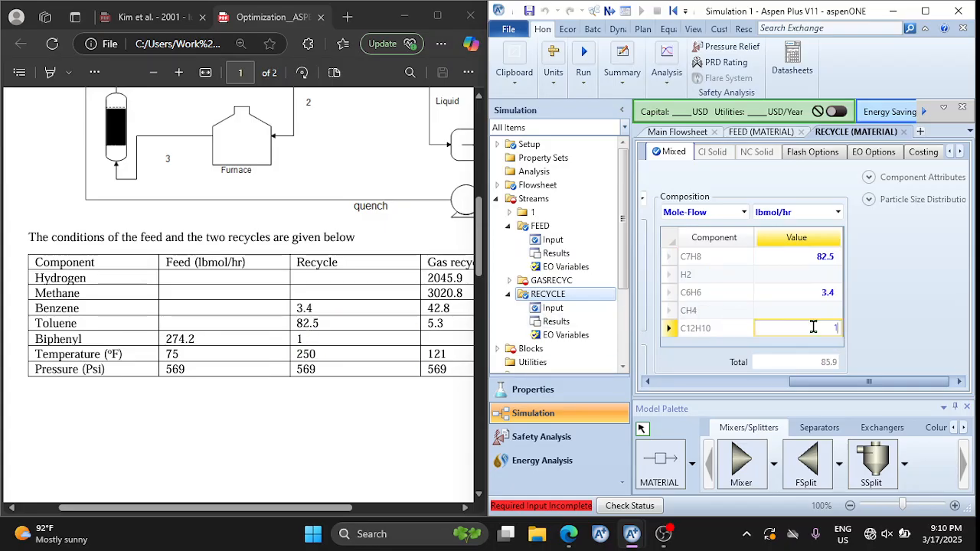
drag(804, 382, 678, 381)
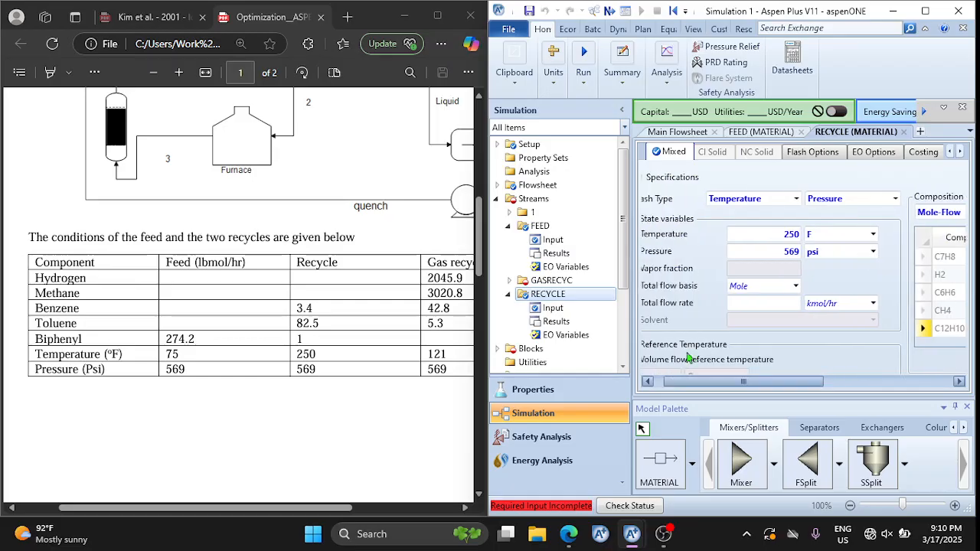
Change the simulation's global unit set to ENG in the setup specifications
click(496, 144)
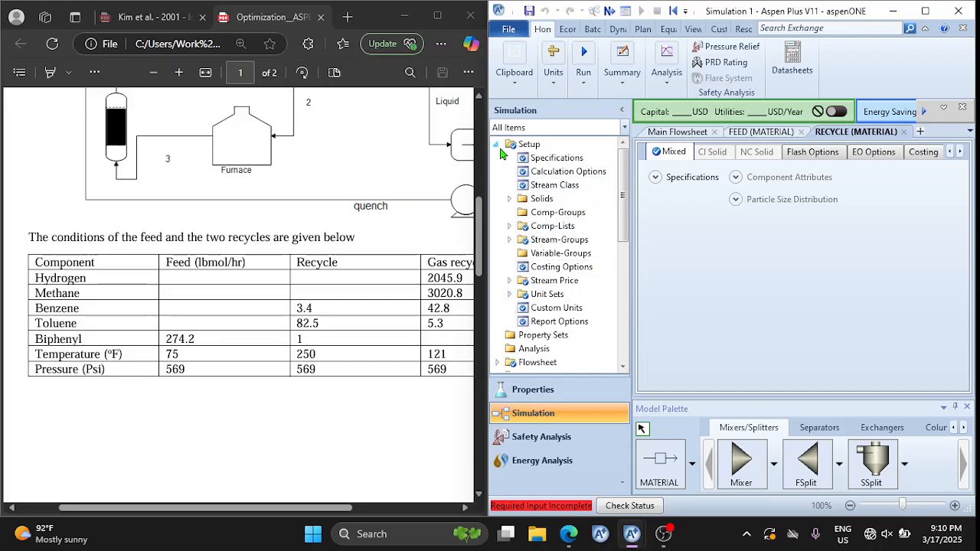
click(552, 296)
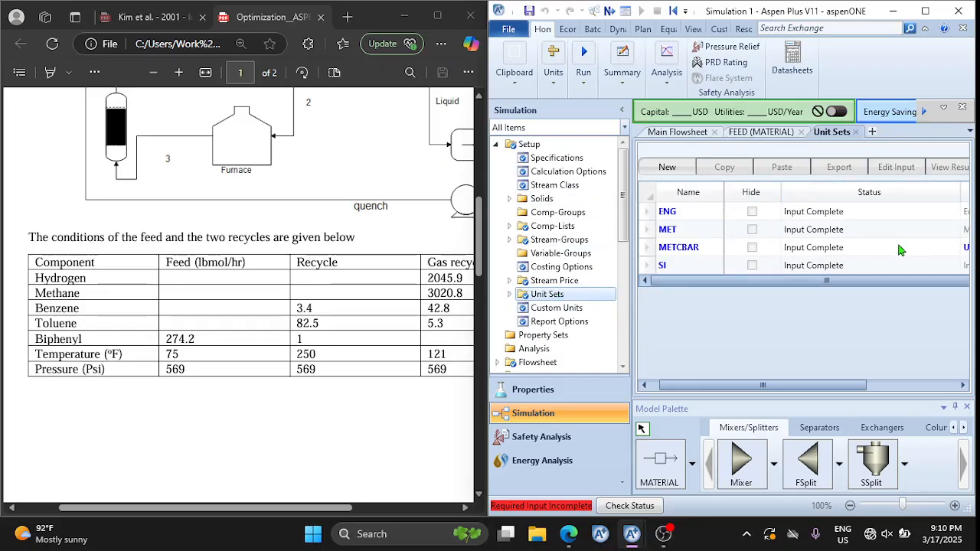
drag(808, 281, 779, 292)
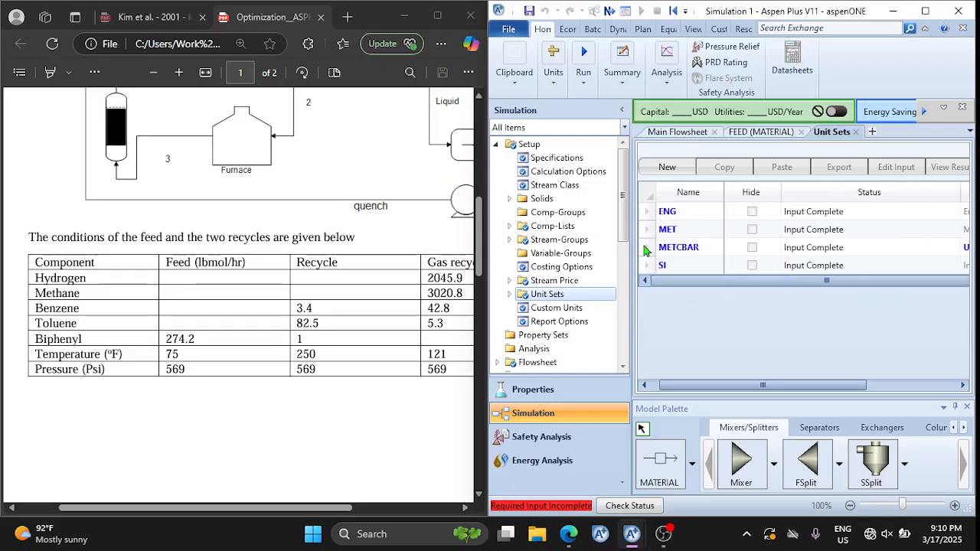
click(571, 160)
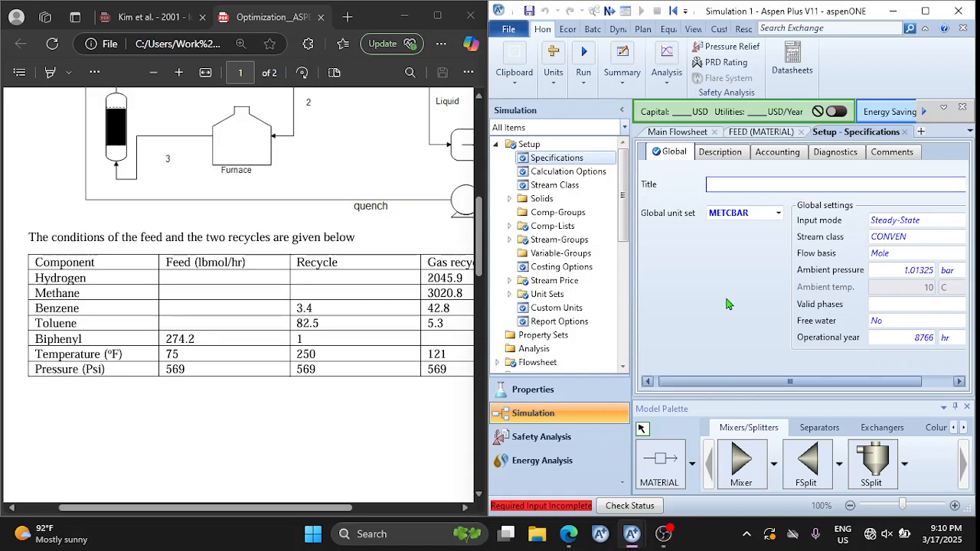
click(778, 219)
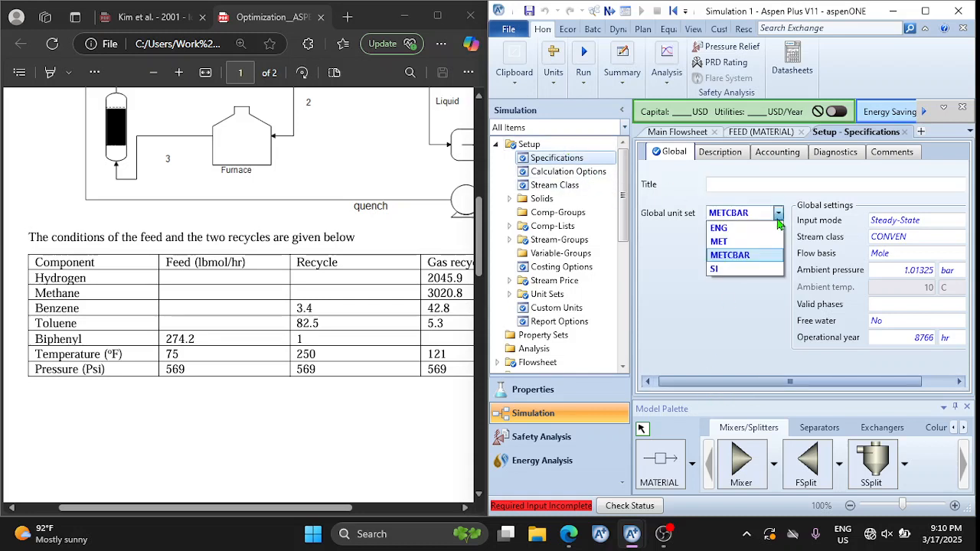
click(740, 229)
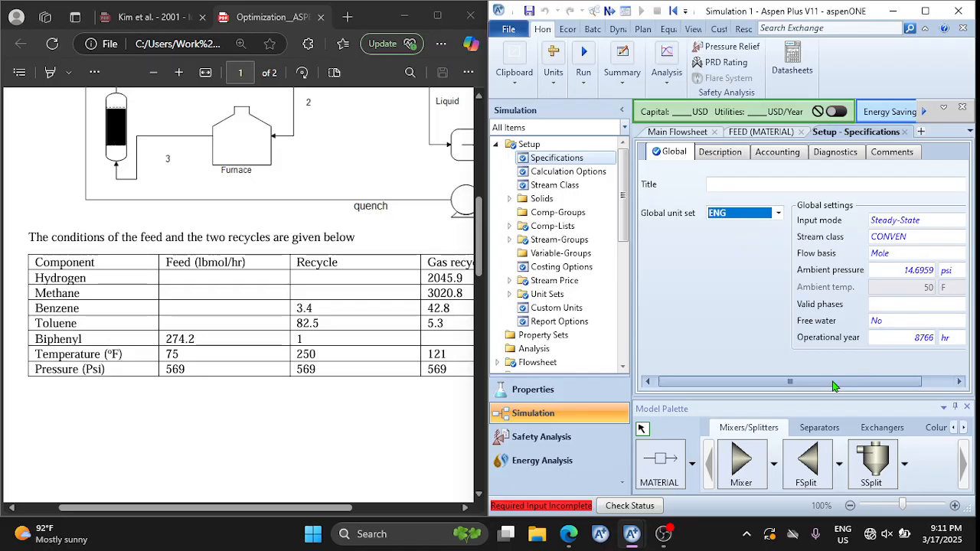
drag(821, 383, 854, 383)
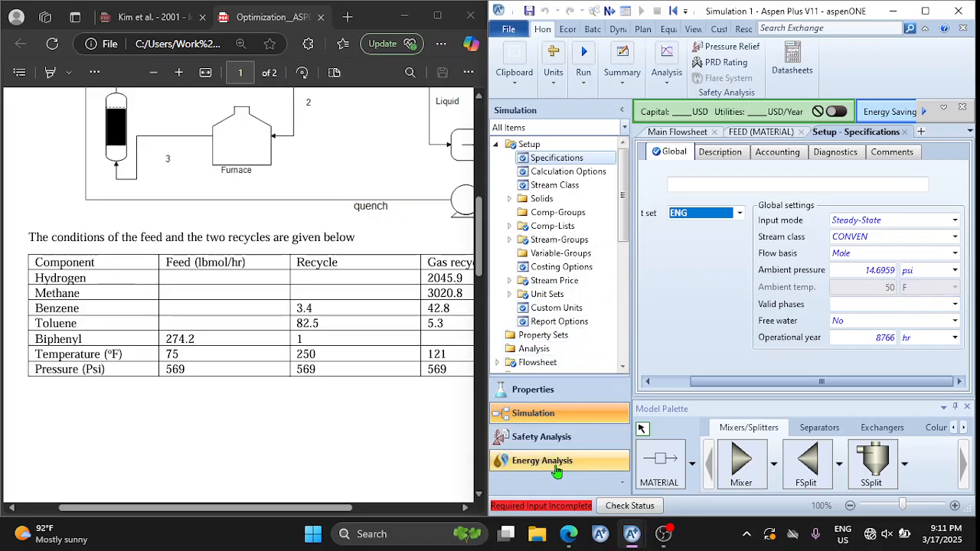
Set the GASRECYC stream's temperature to 121 F and its pressure to 569 psia
click(679, 132)
click(836, 268)
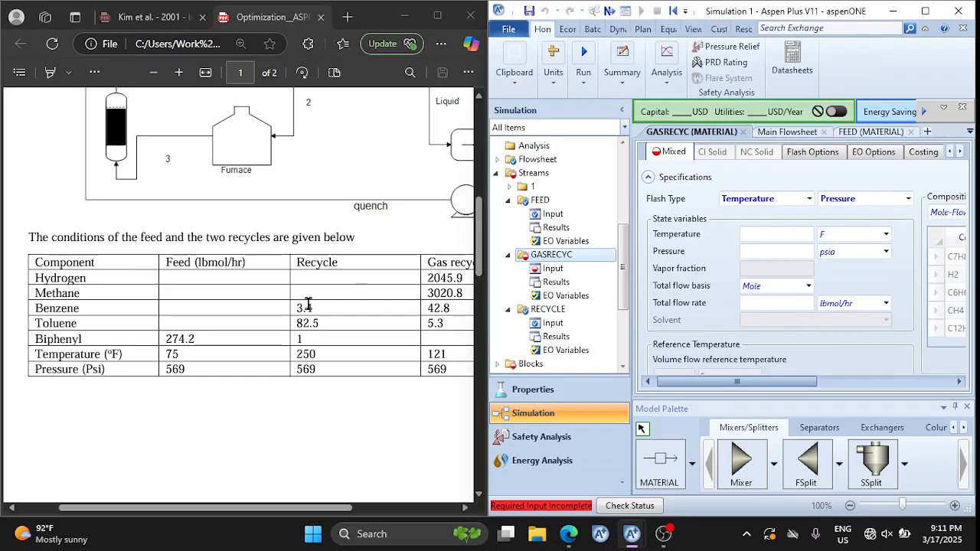
scroll(308, 304, right, 1)
scroll(308, 304, left, 1)
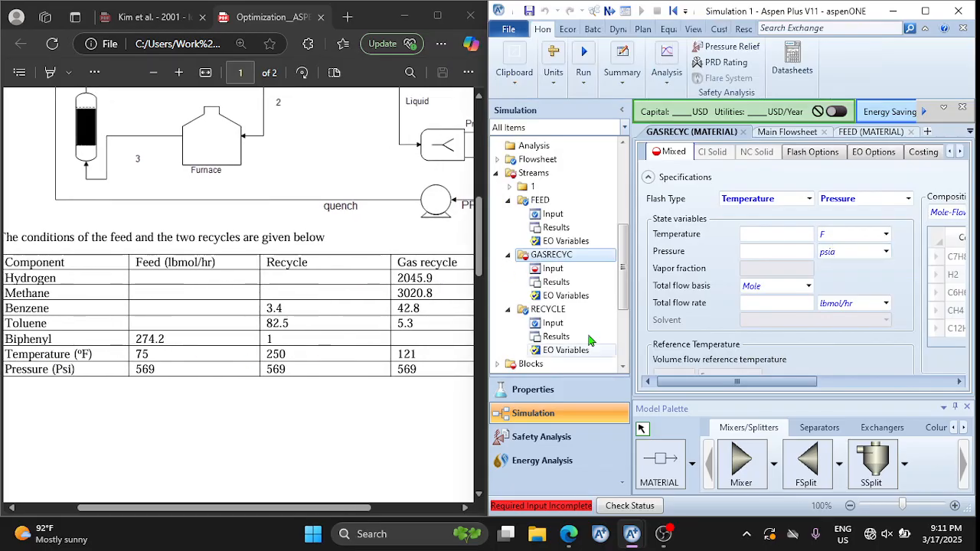
click(778, 232)
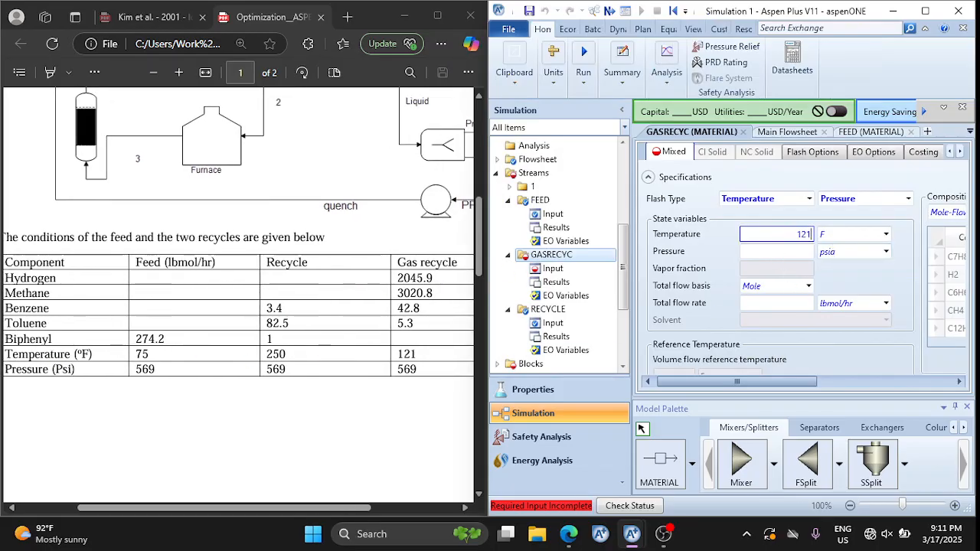
click(773, 250)
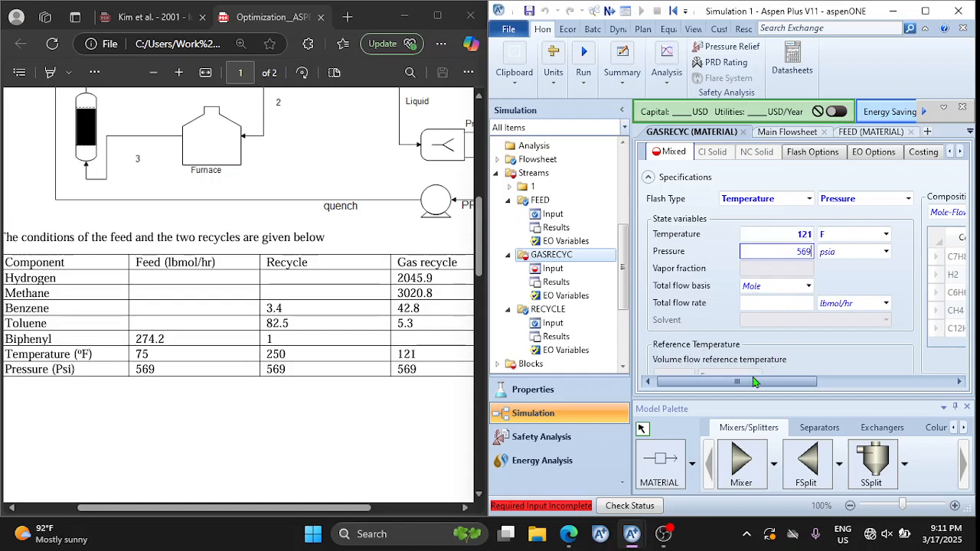
Enter GASRECYC stream mole flows of 5.3 for C7H8, 2045.9 for H2, 42.8 for C6H6 and 3020.8 lbmol/hr for CH4
drag(754, 382, 891, 381)
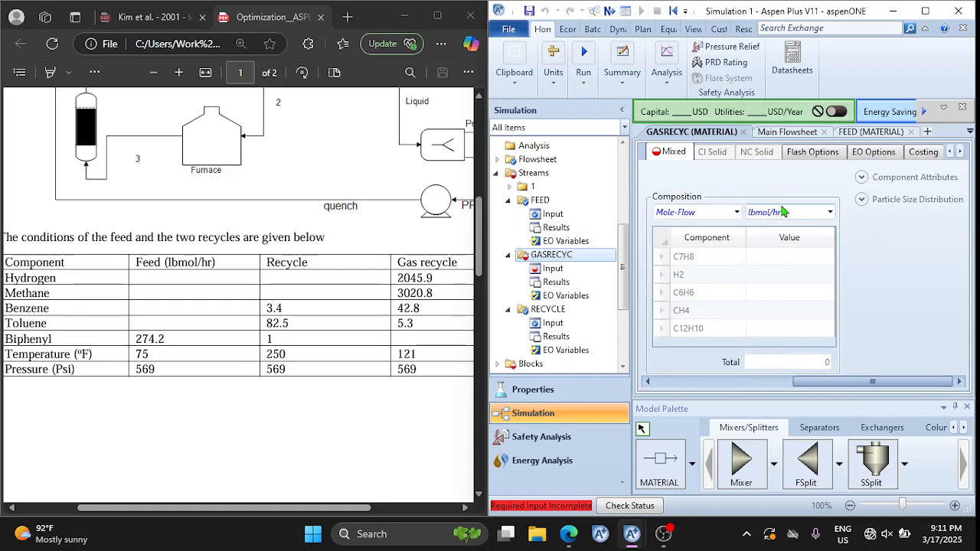
click(778, 263)
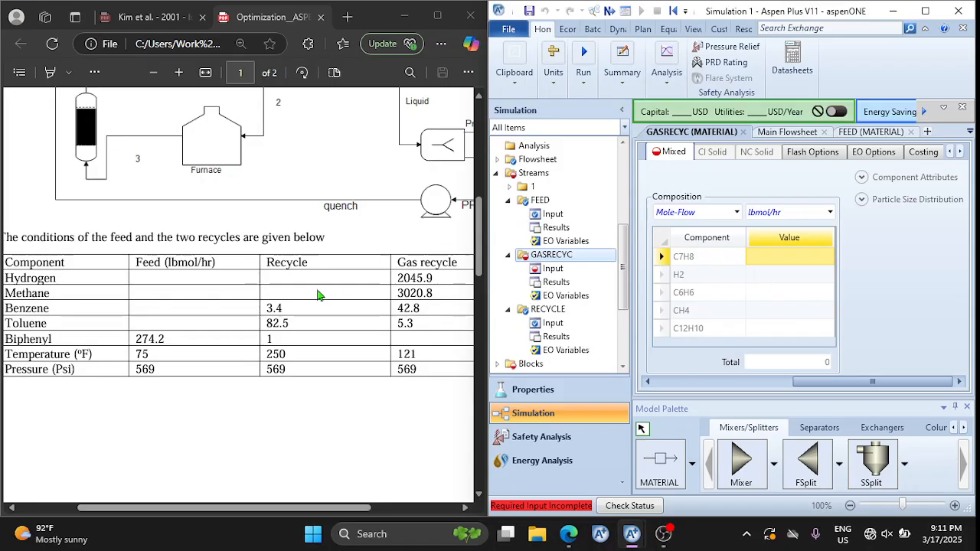
text(5)
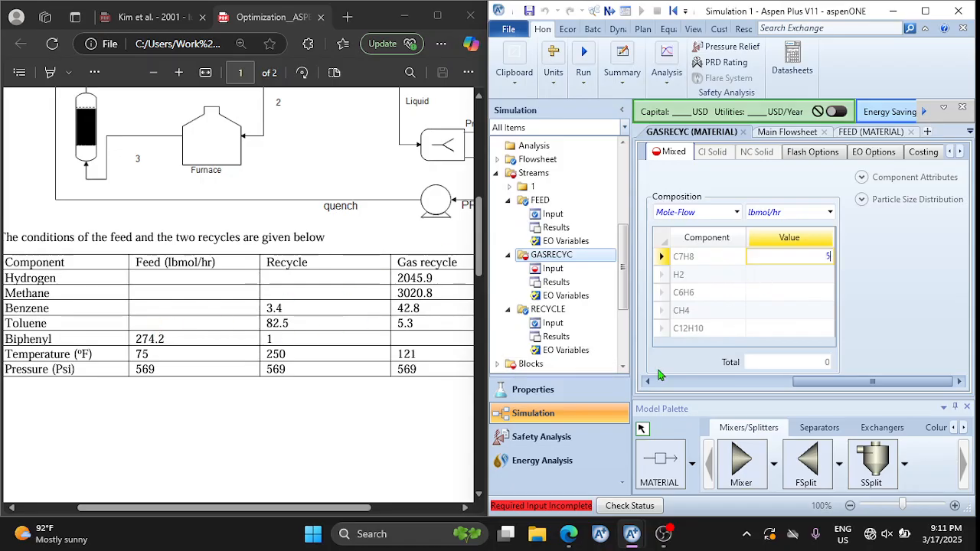
text(.3)
key(Return)
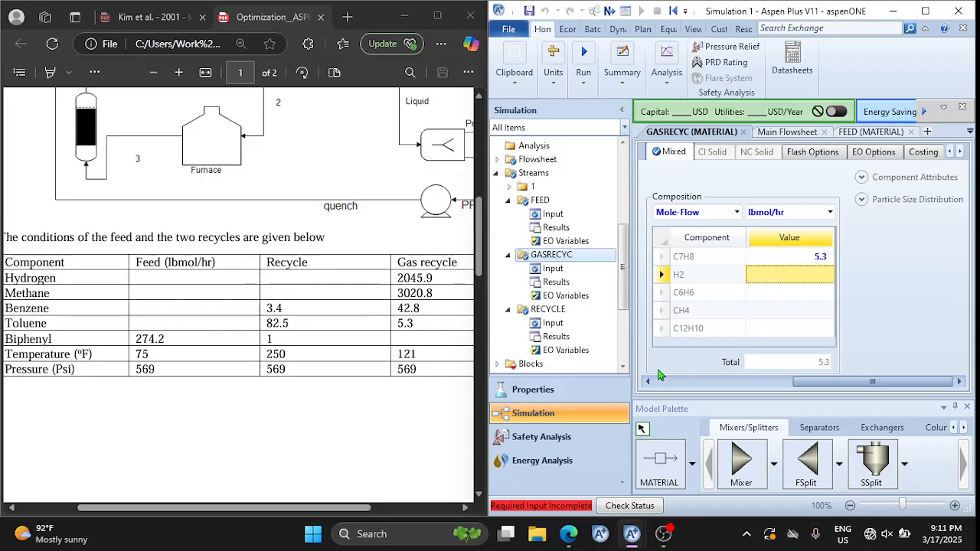
text(2045.9)
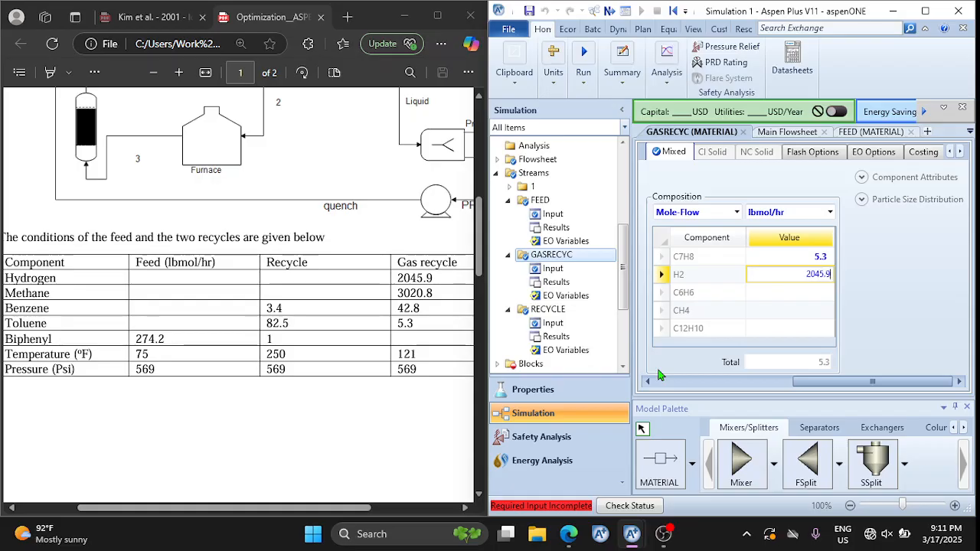
key(Return)
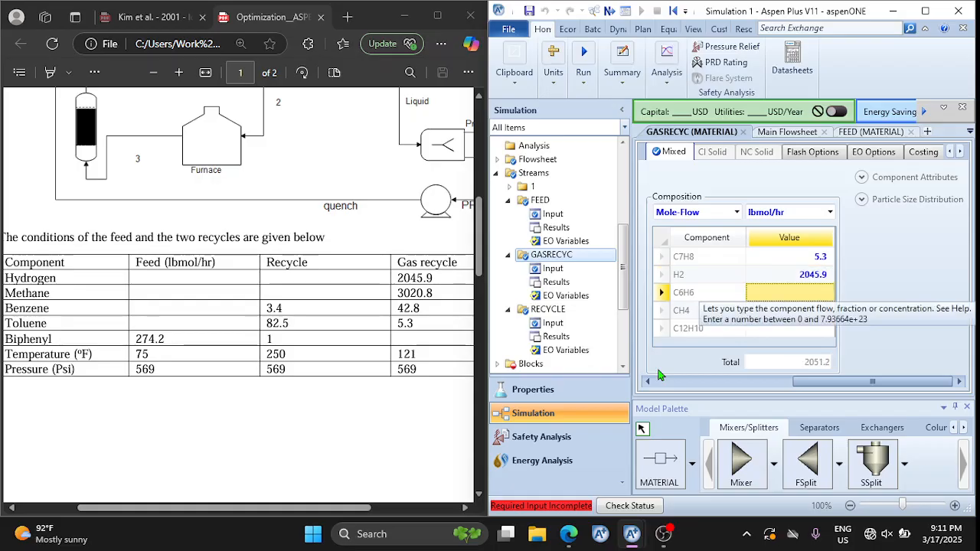
text(42.8)
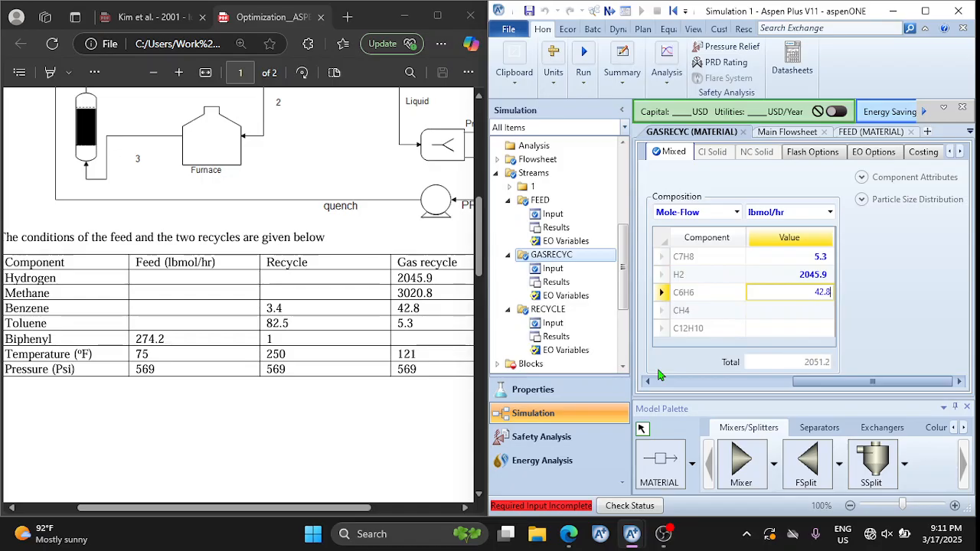
key(Return)
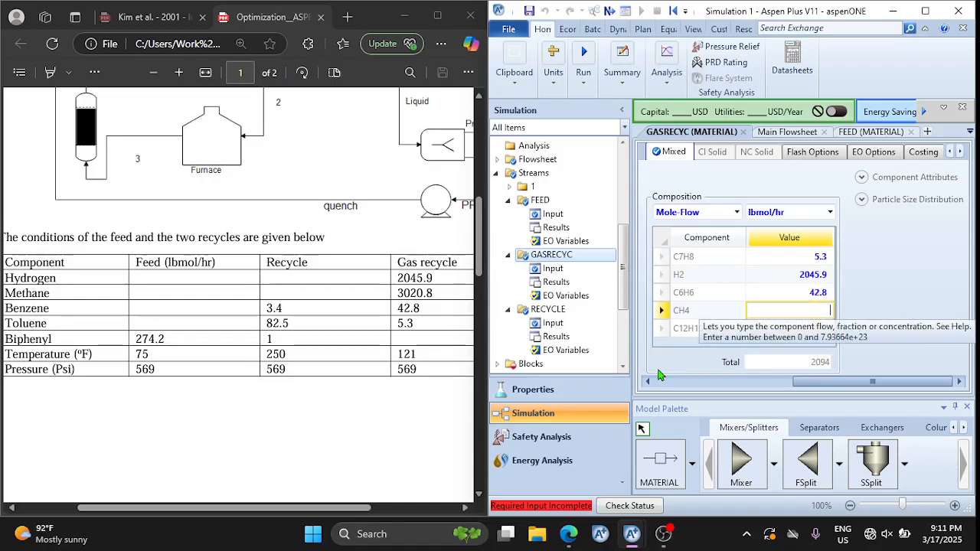
text(3020.8)
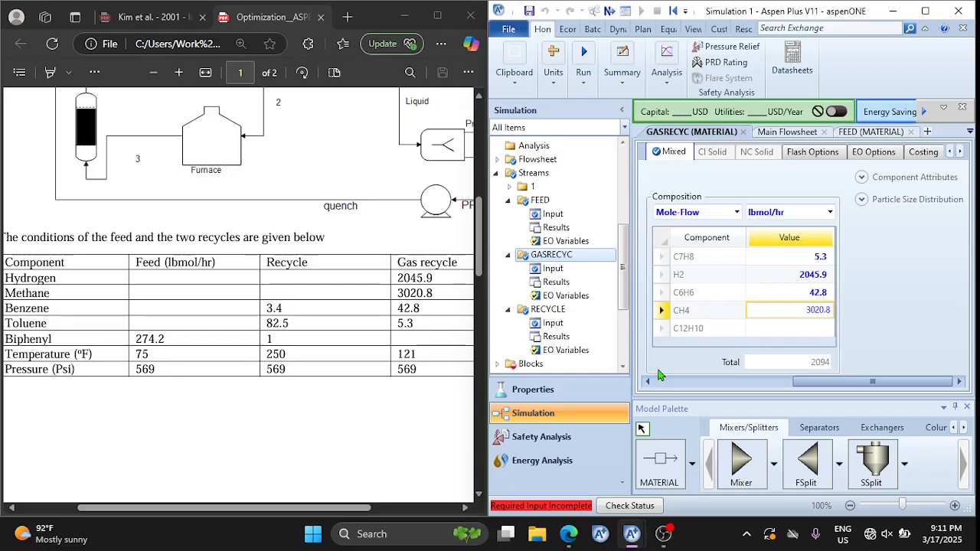
key(Return)
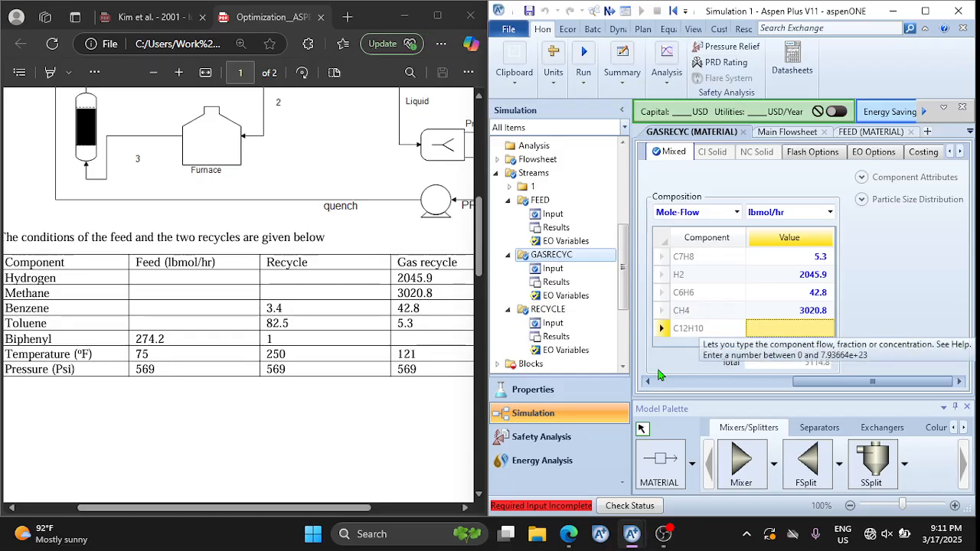
Check the mixer flowsheet for completeness and run the simulation
click(788, 133)
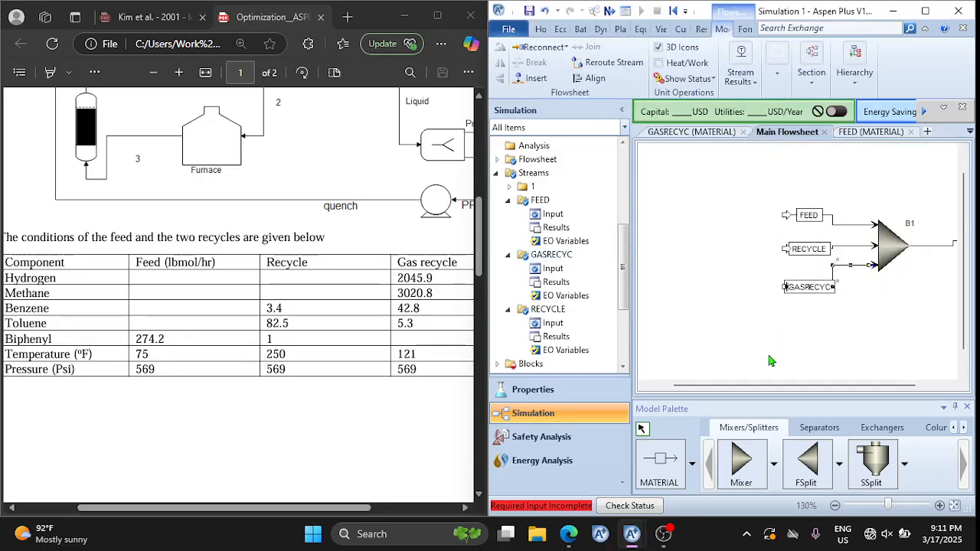
drag(771, 383, 824, 383)
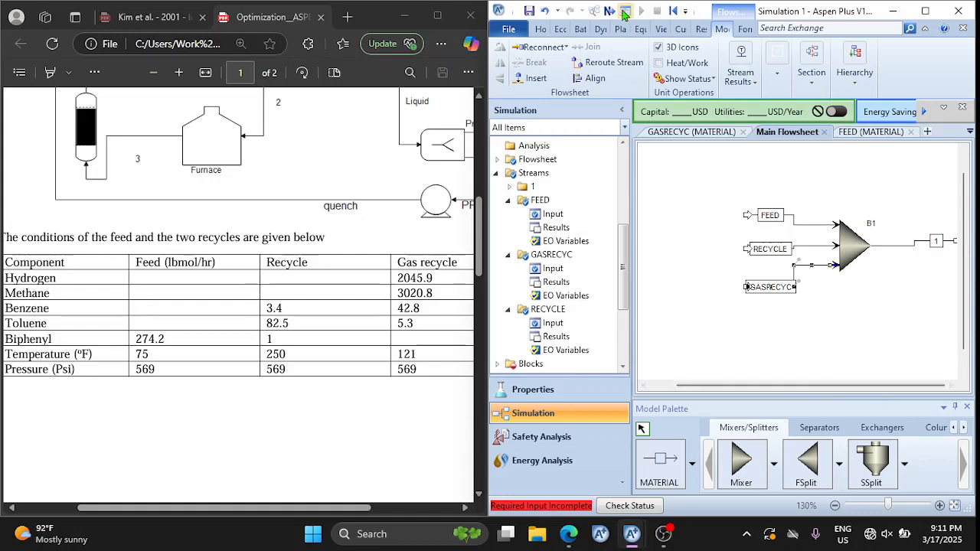
click(610, 13)
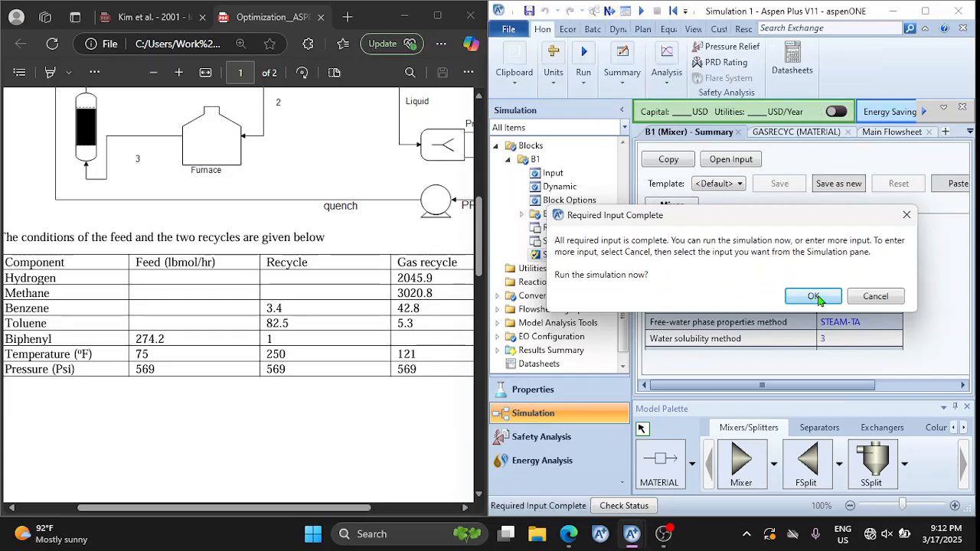
click(814, 297)
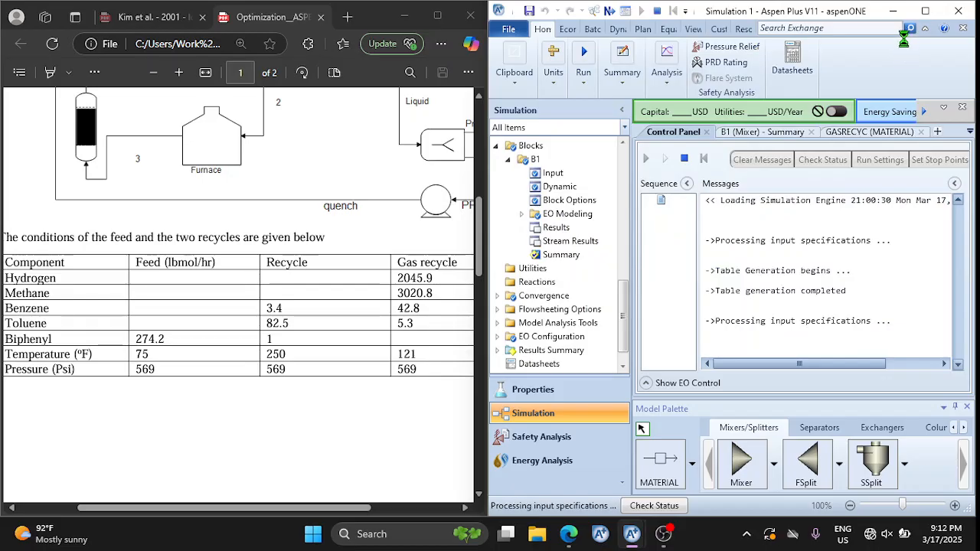
Maximize the Aspen Plus window and close the control panel and the mixer's summary form to return to the main flowsheet
click(925, 14)
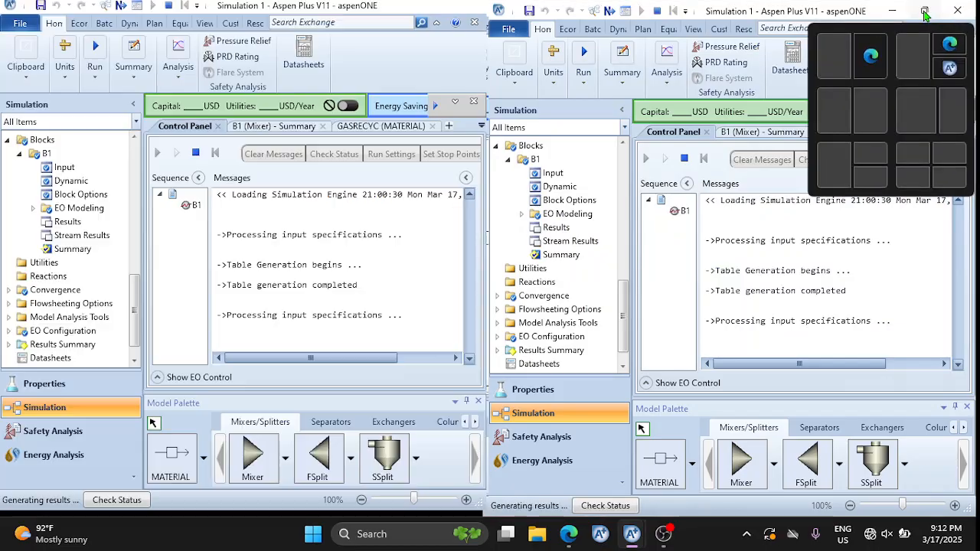
click(218, 129)
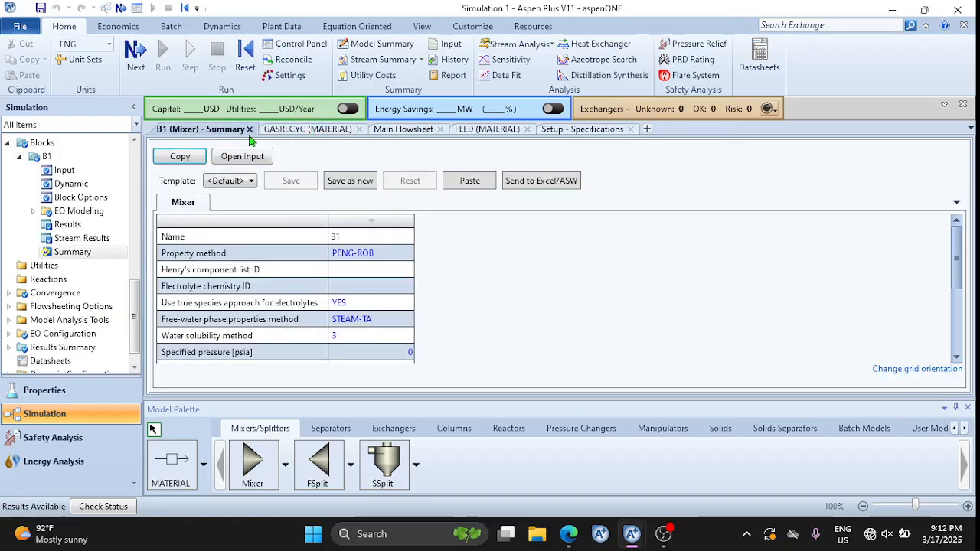
click(249, 130)
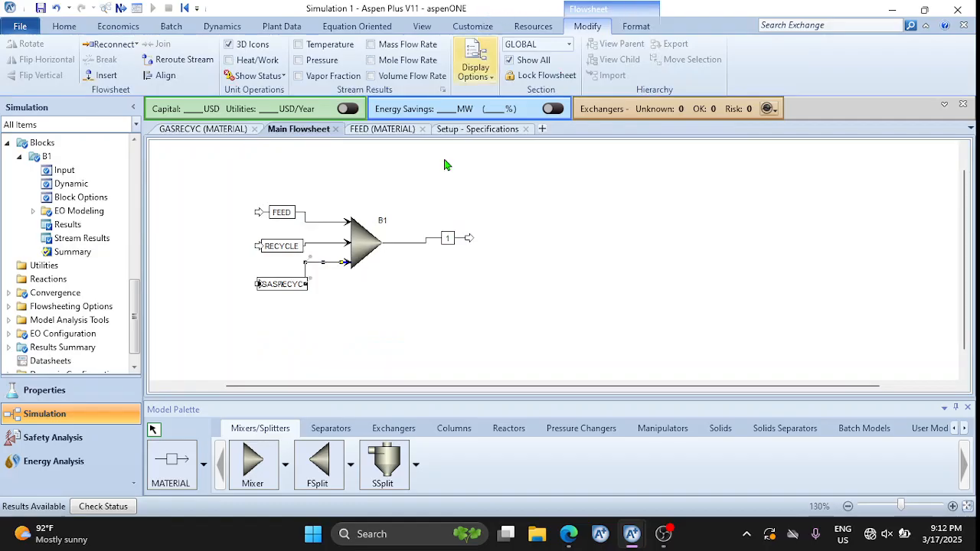
Examine mixer B1's input specifications and its results summary, including outlet temperature, pressure and vapor fraction
click(363, 246)
double_click(363, 247)
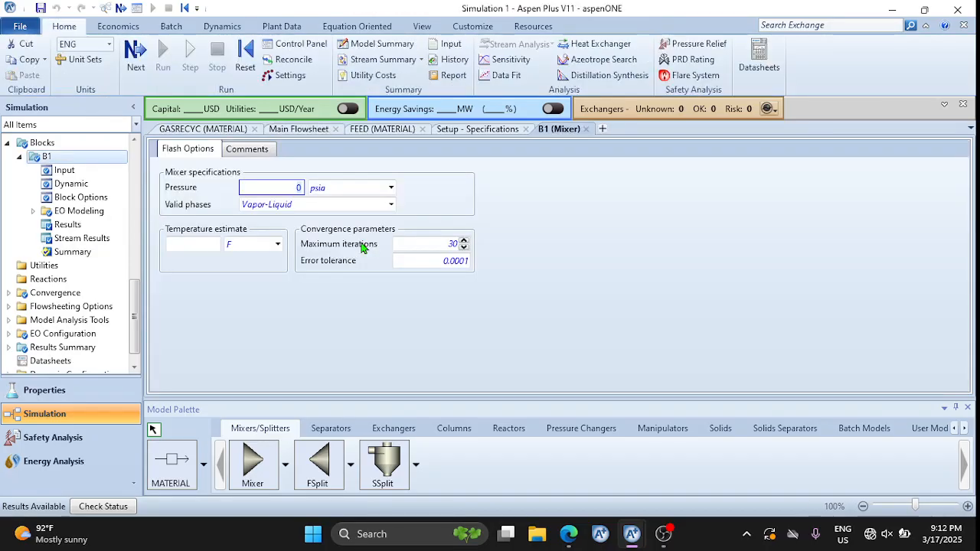
click(586, 130)
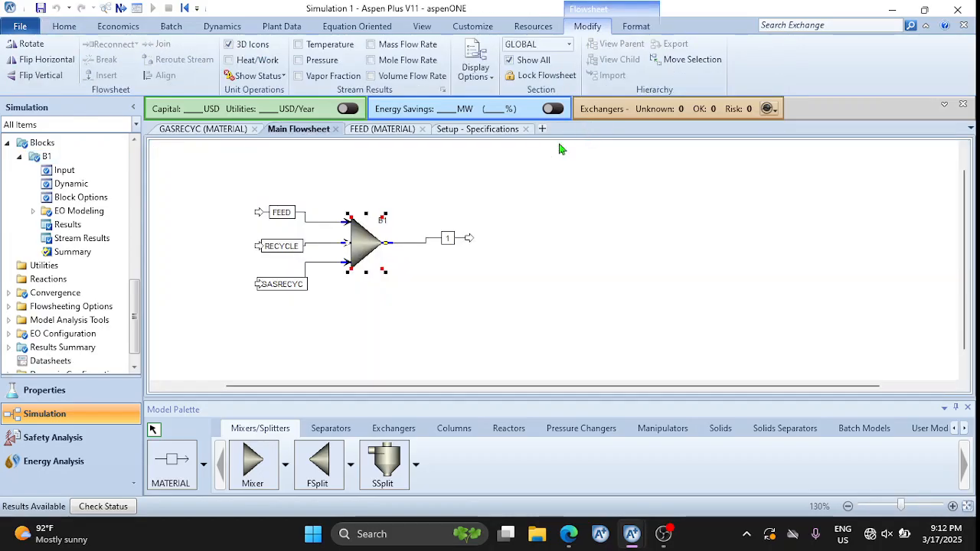
right_click(363, 248)
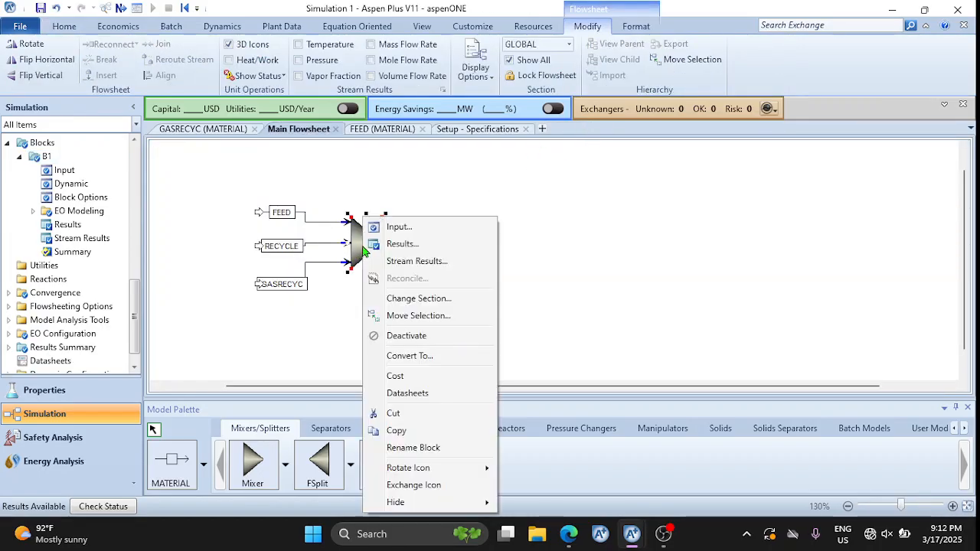
click(417, 244)
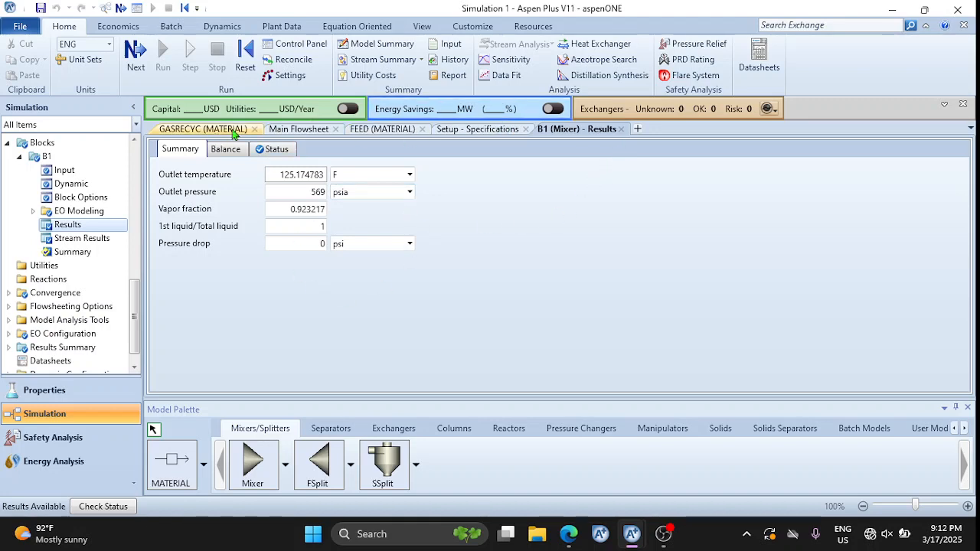
click(285, 134)
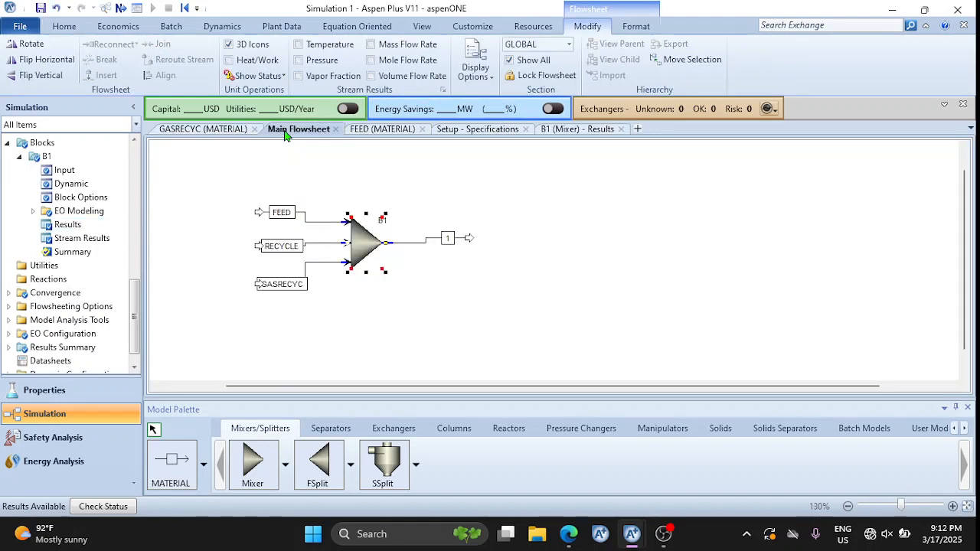
Review mixer B1's stream results for the feed, gas recycle, recycle and outlet streams
right_click(369, 253)
click(417, 261)
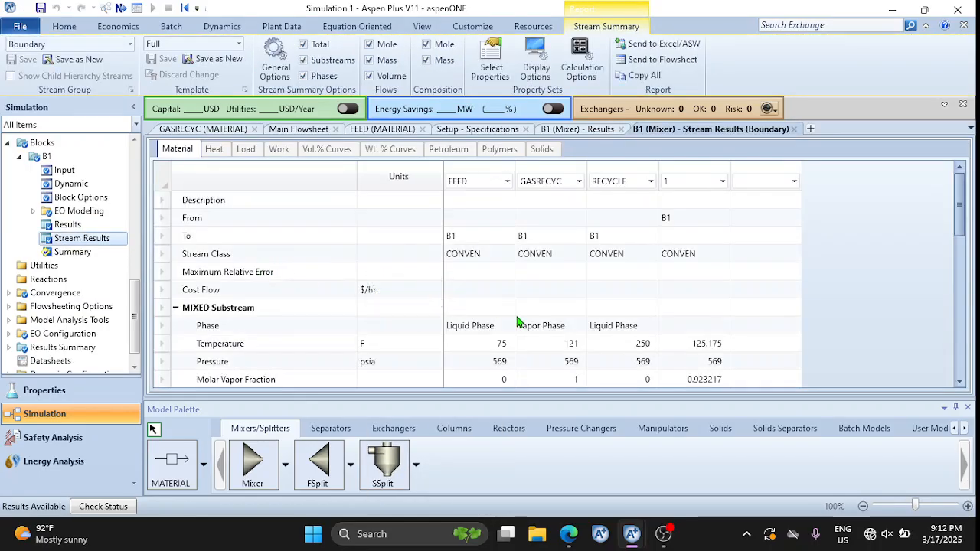
scroll(517, 322, up, 1)
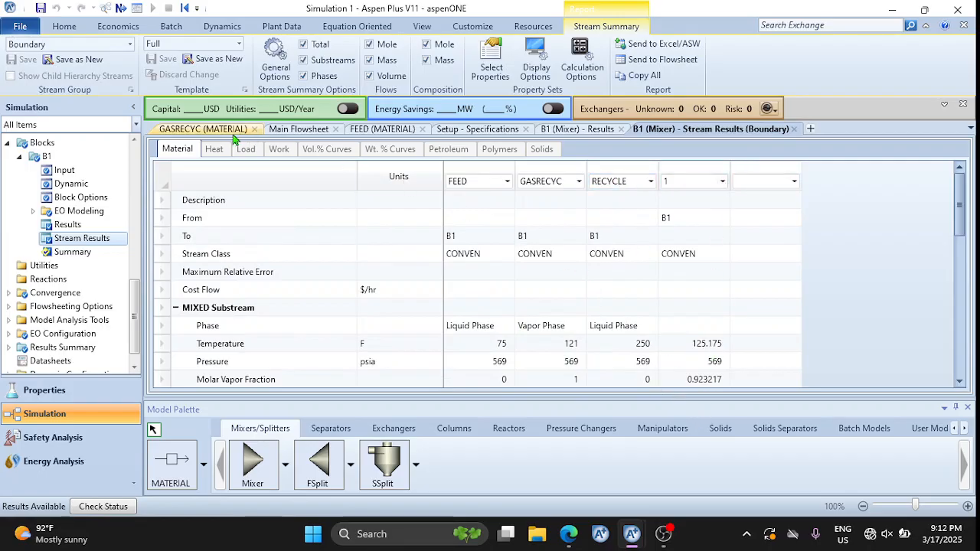
click(297, 130)
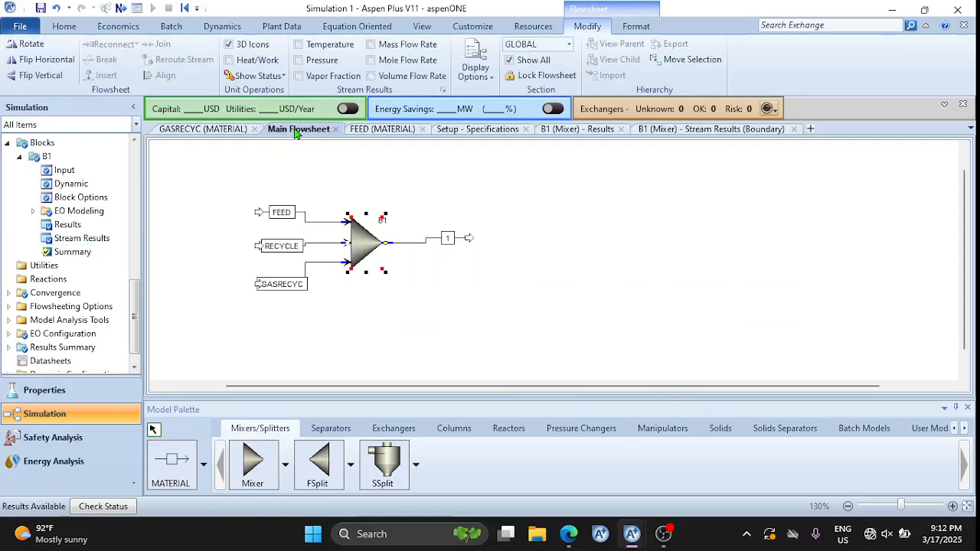
Consult the process diagram in the tutorial PDF in Edge, and place a HeatX exchanger downstream of mixer B1 in the Aspen Plus flowsheet
mouse_move(568, 534)
click(568, 460)
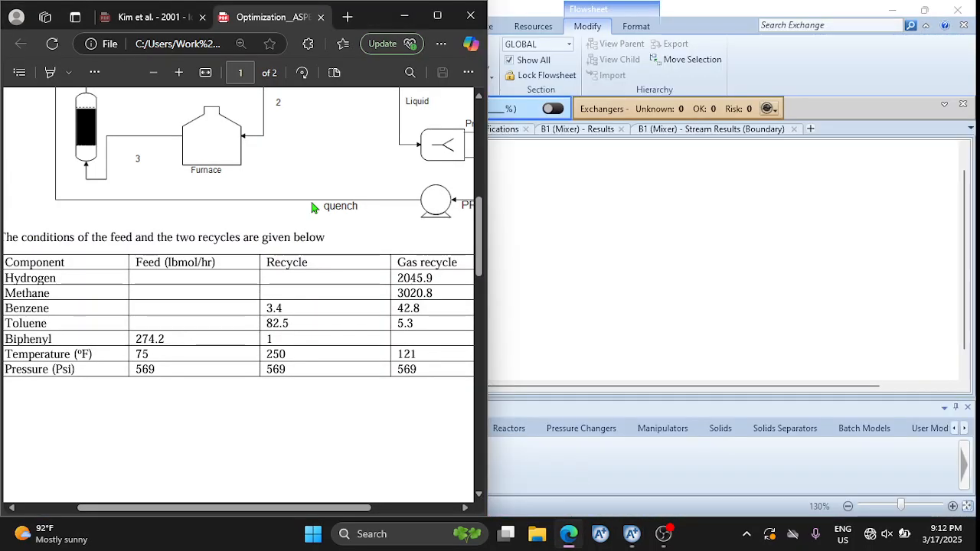
scroll(311, 207, down, 1)
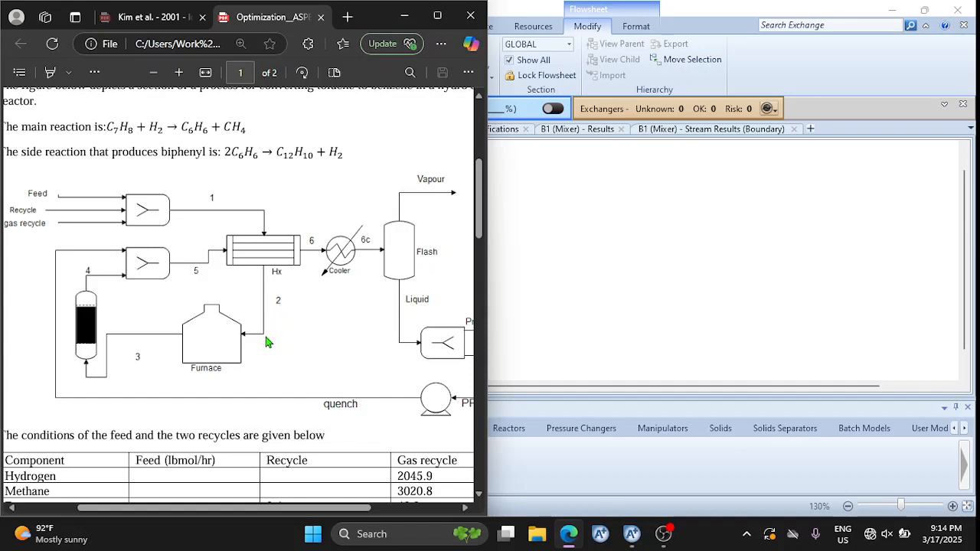
click(597, 300)
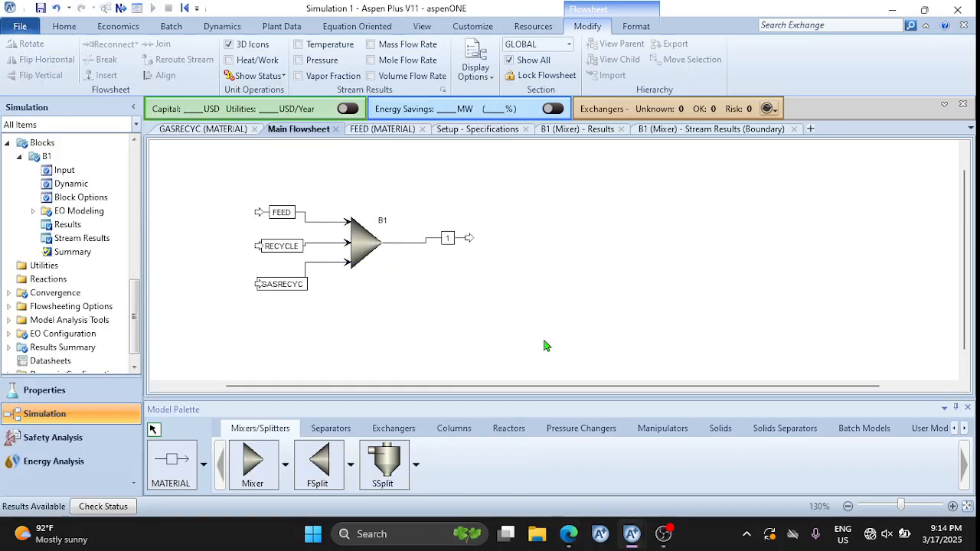
click(394, 428)
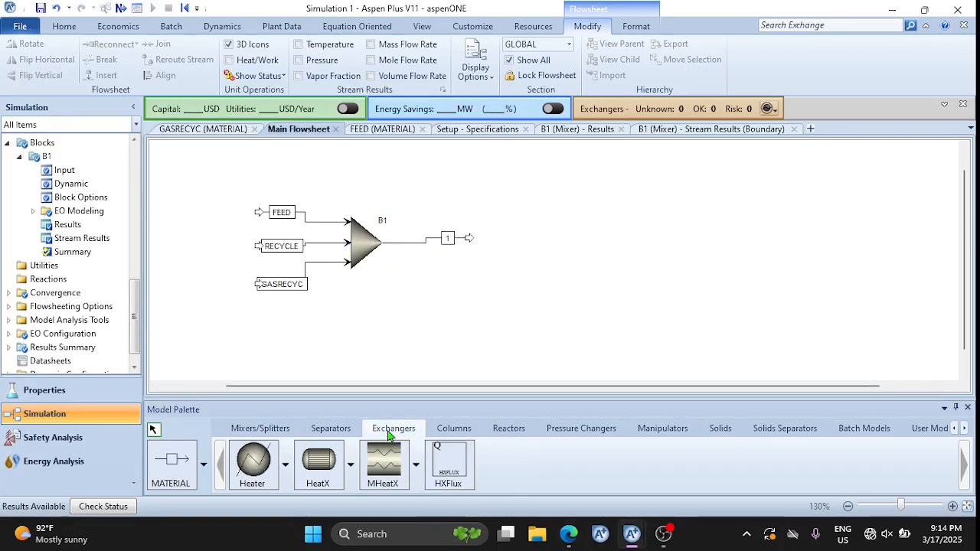
click(317, 475)
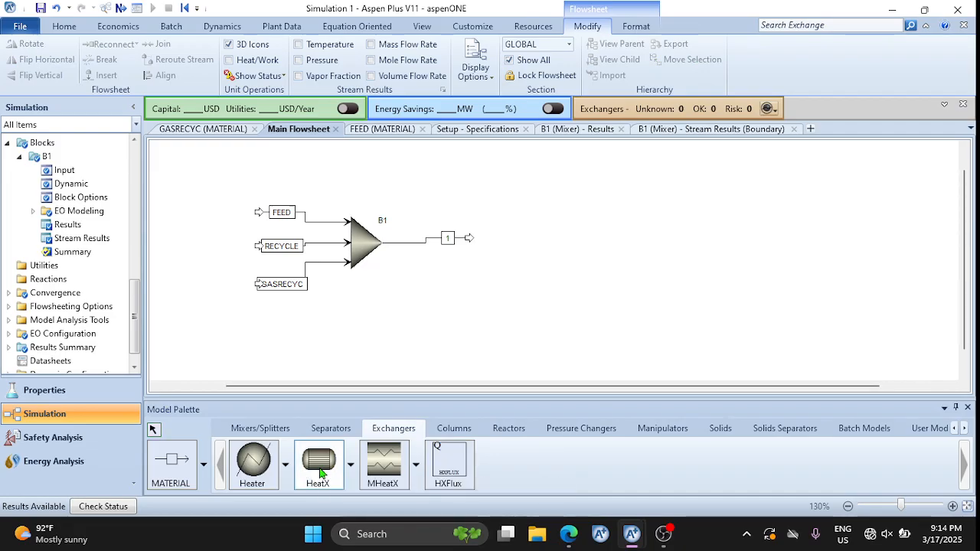
click(486, 284)
right_click(486, 285)
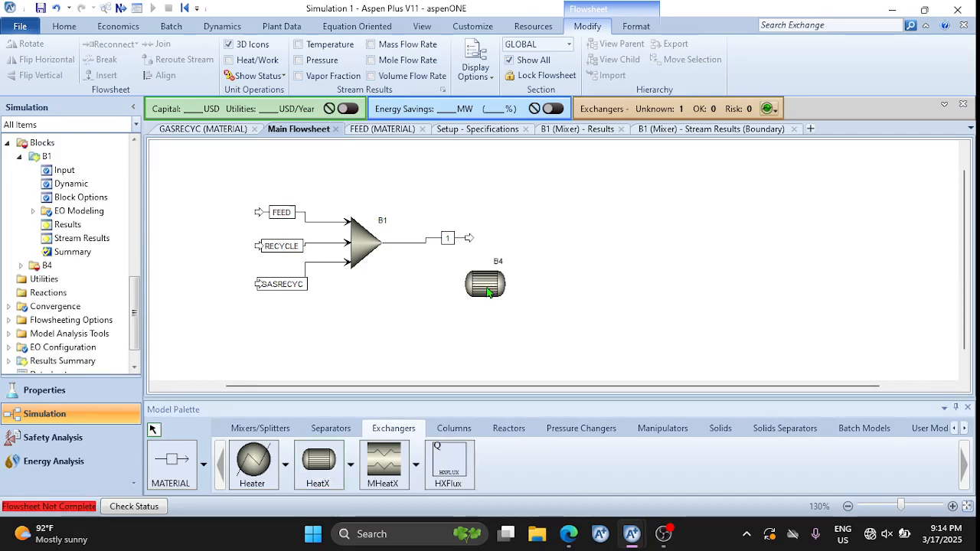
Connect the end of stream 1 to the HeatX exchanger's inlet and rotate the exchanger's icon right
drag(470, 243, 456, 284)
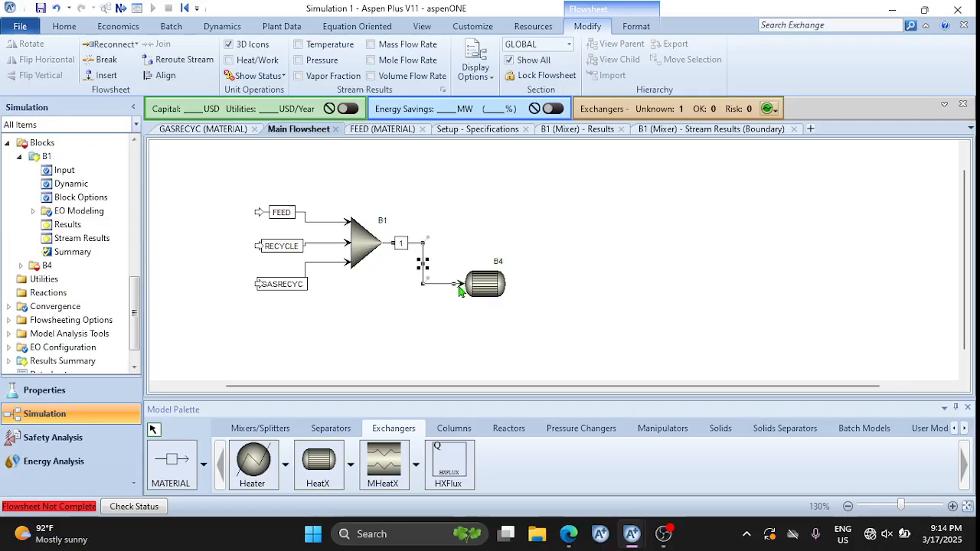
click(486, 287)
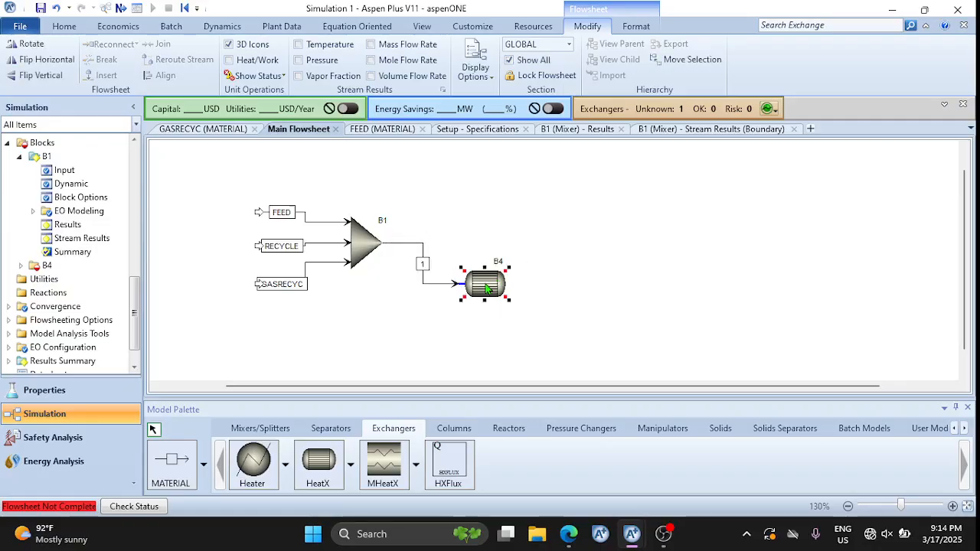
right_click(487, 286)
mouse_move(554, 239)
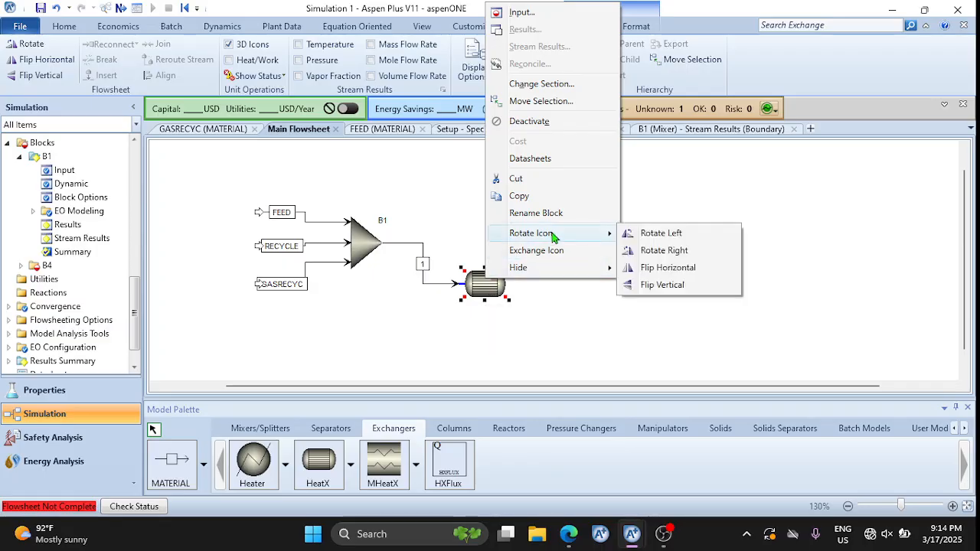
click(652, 251)
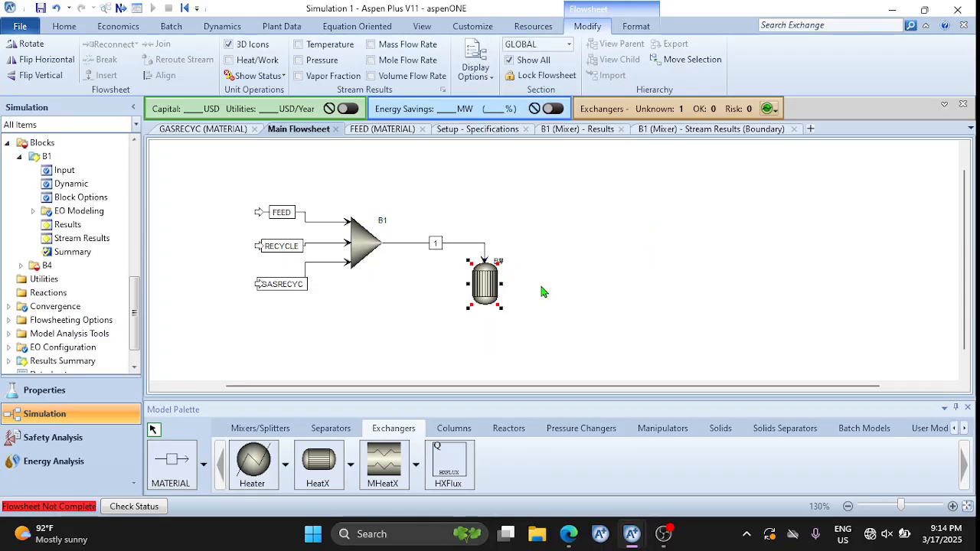
Add material streams to HeatX block B4 for its cold outlet, hot inlet and hot outlet
click(178, 462)
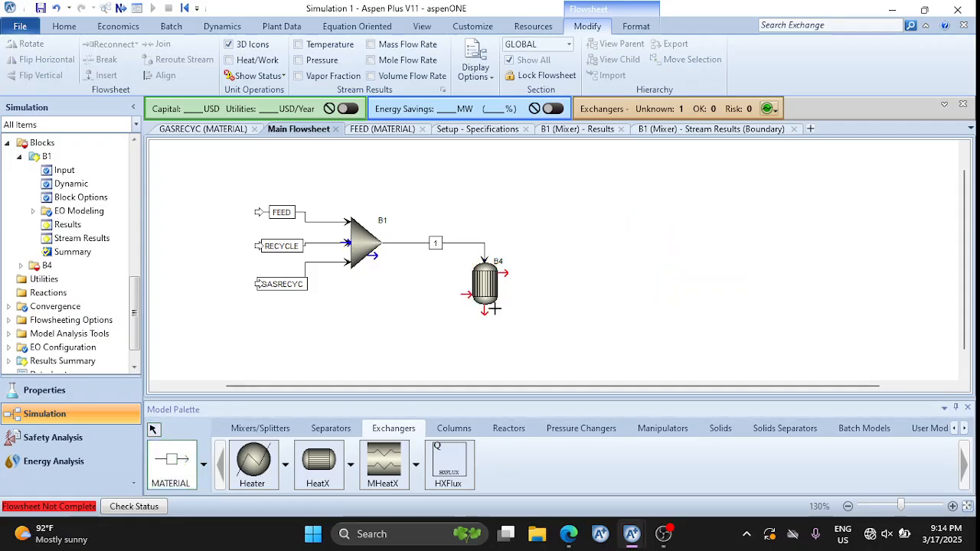
click(483, 316)
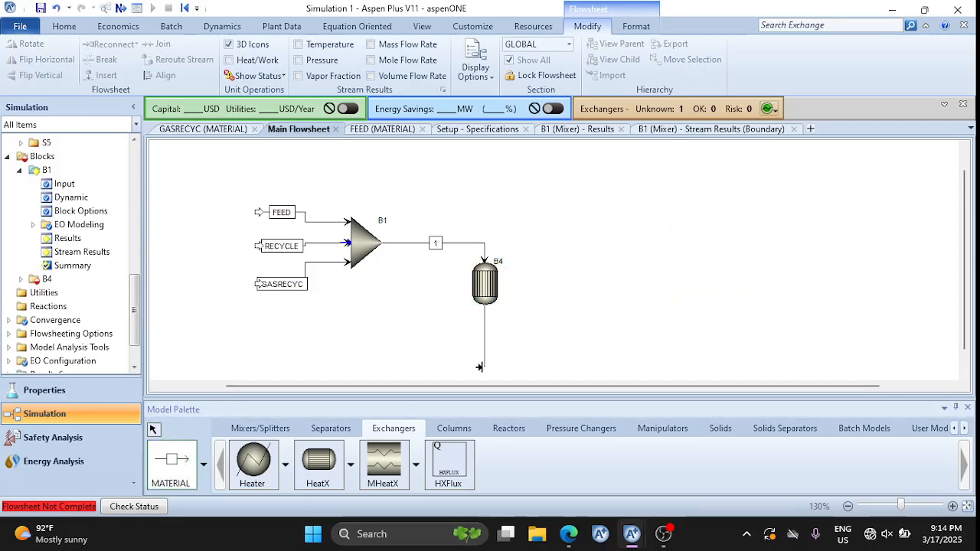
click(482, 373)
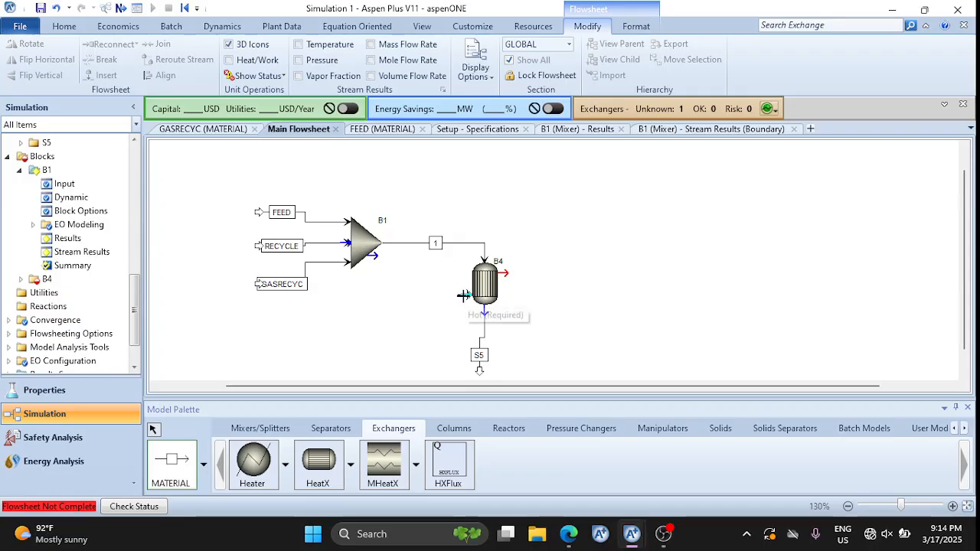
click(464, 295)
click(381, 324)
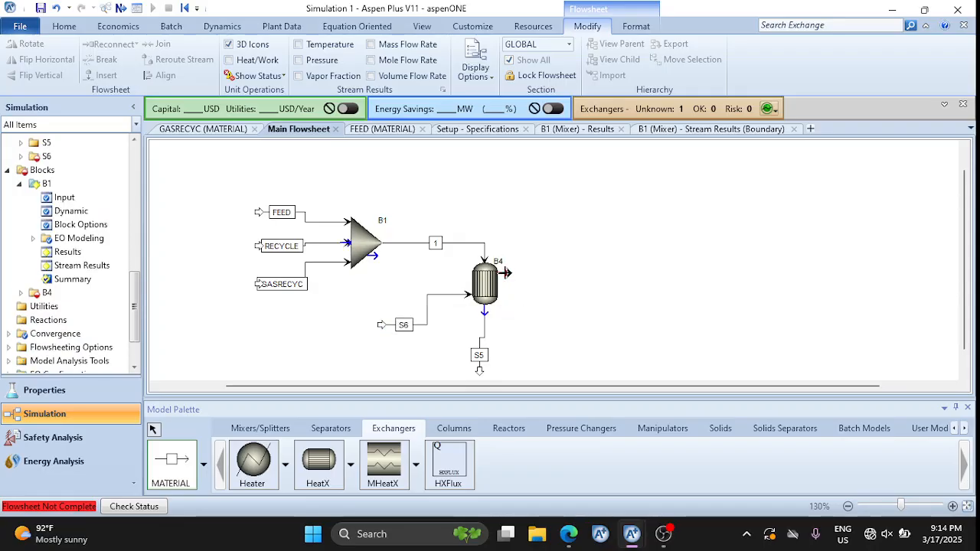
click(499, 273)
click(561, 273)
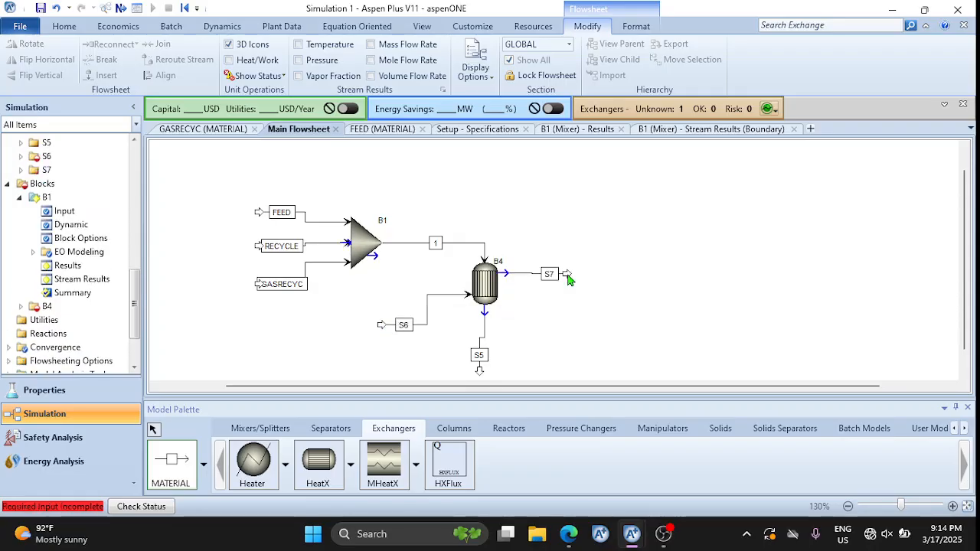
right_click(538, 342)
Check the stream numbering in the PDF diagram in Edge, and rename B4's cold outlet 2, hot inlet 5 and hot outlet 6 in Aspen Plus
mouse_move(569, 534)
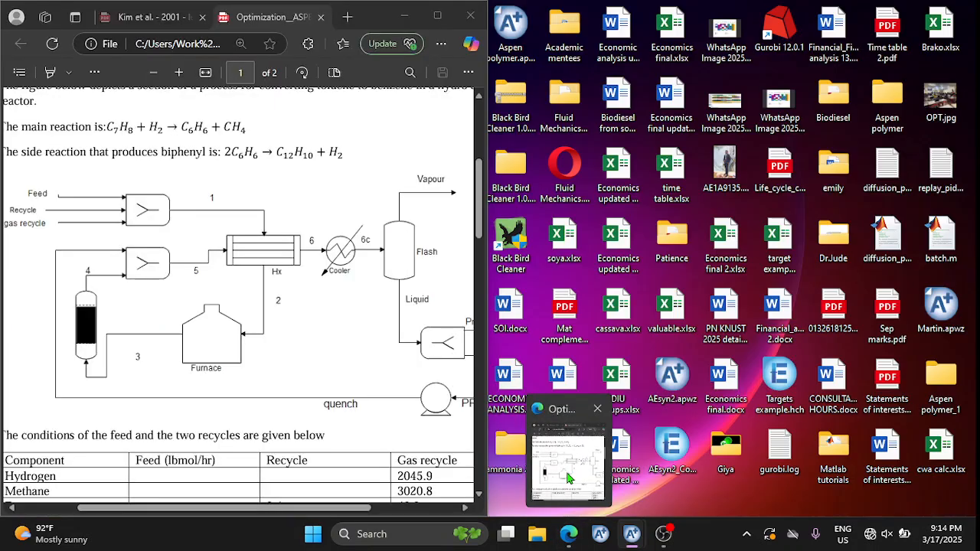
click(567, 478)
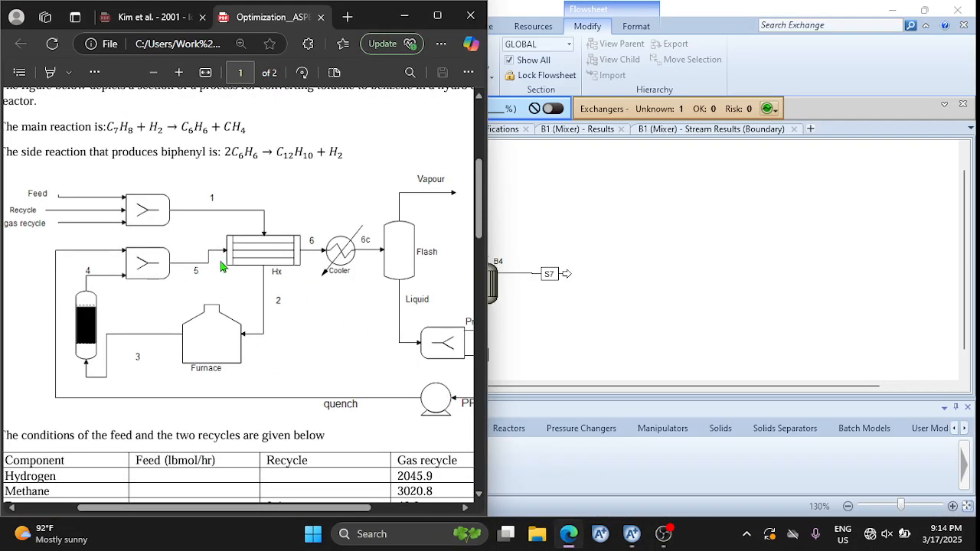
click(619, 351)
click(479, 355)
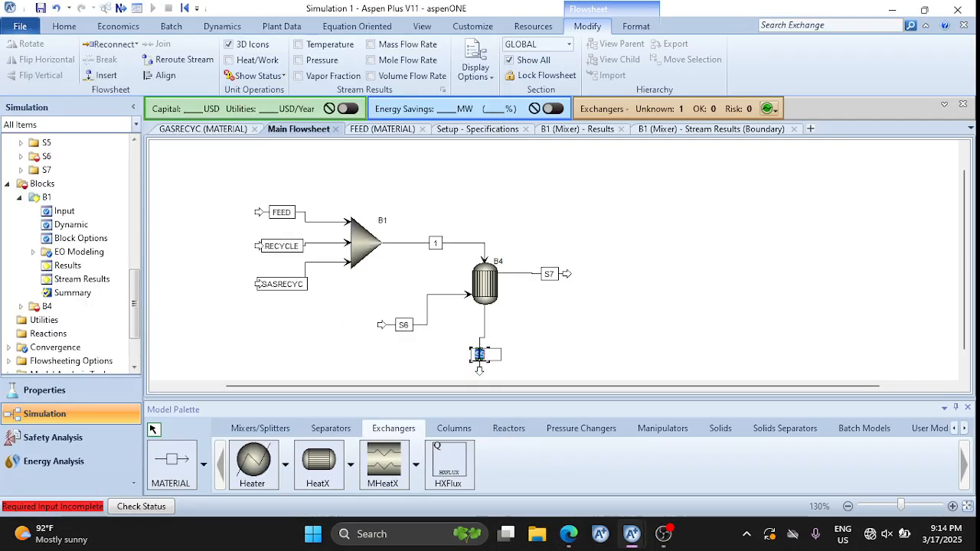
click(403, 327)
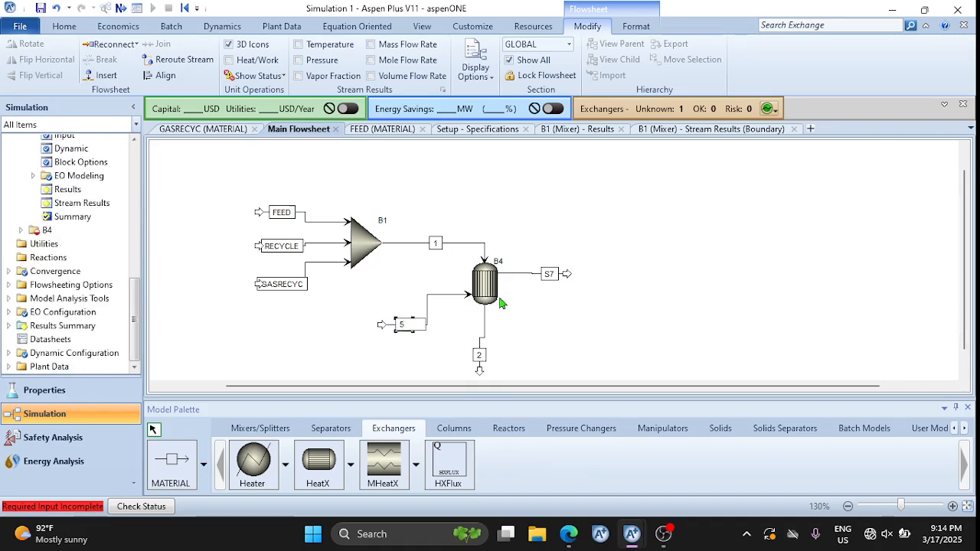
click(548, 274)
text(6)
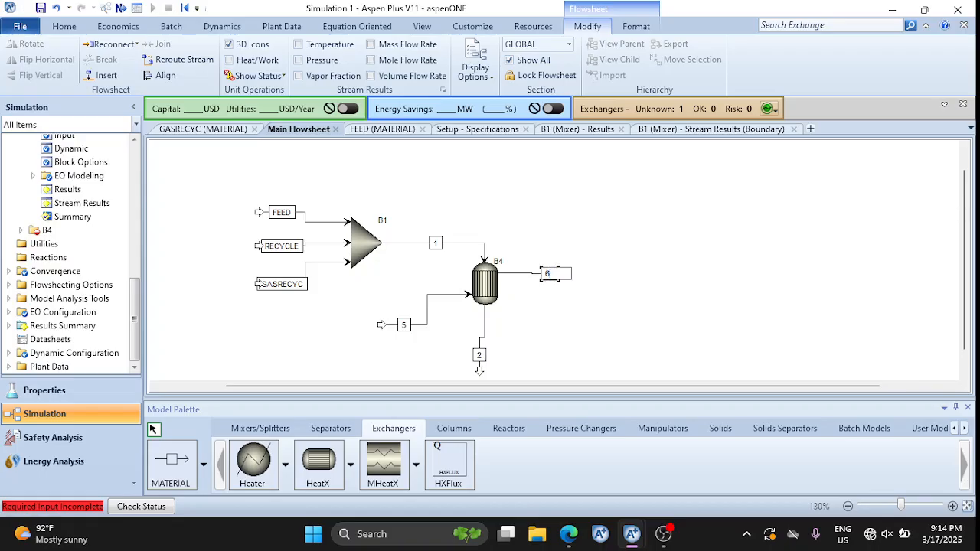
click(597, 341)
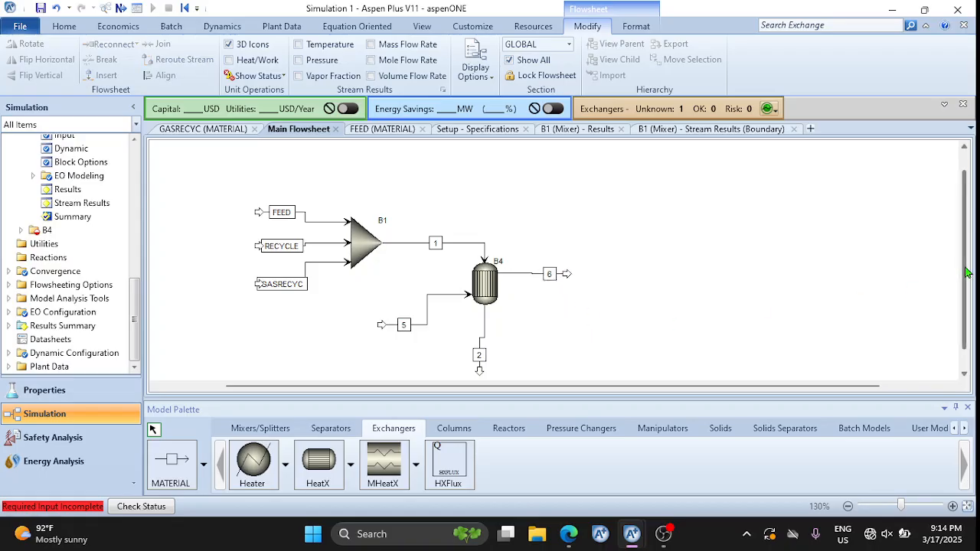
Switch to the tutorial PDF in Edge and read the process diagram, feed conditions and block pressure and temperature table
drag(965, 310, 964, 333)
mouse_move(569, 533)
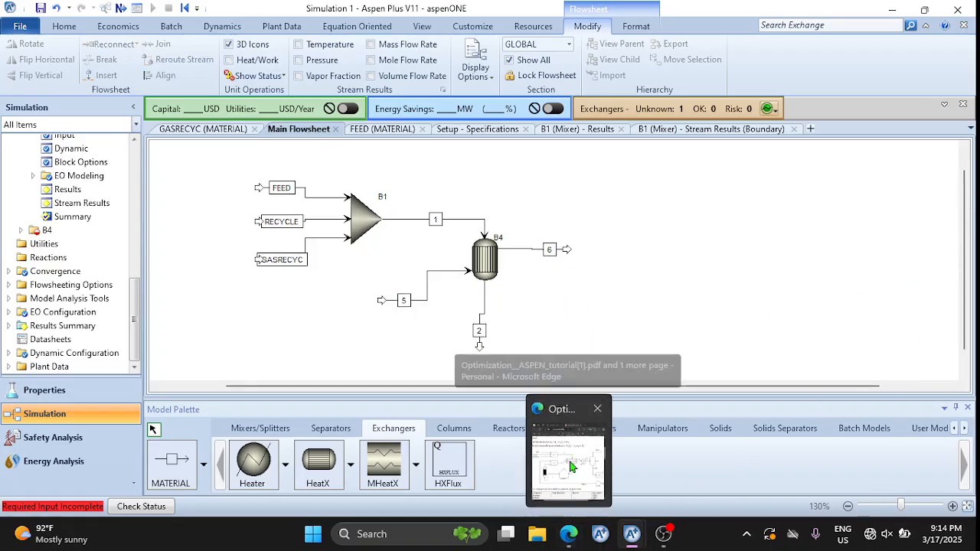
mouse_move(571, 465)
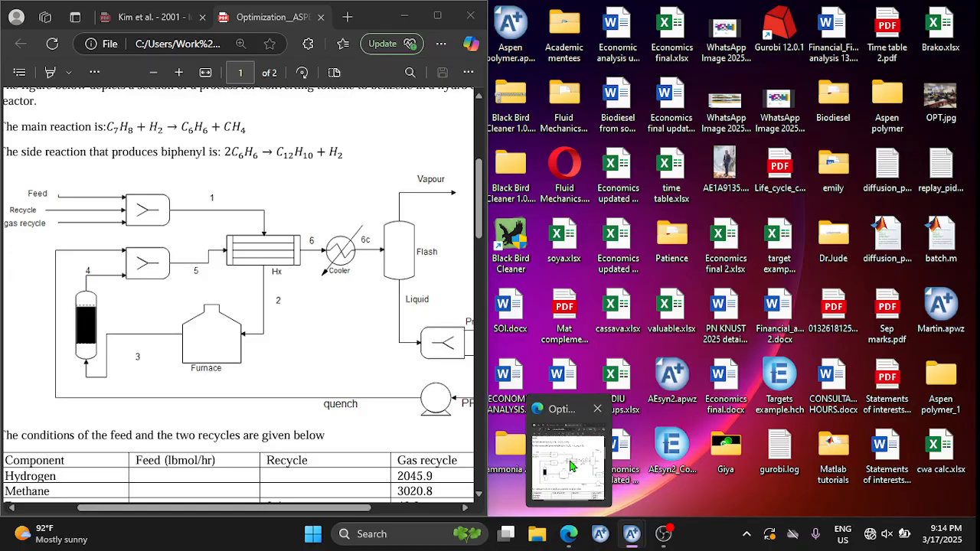
click(571, 465)
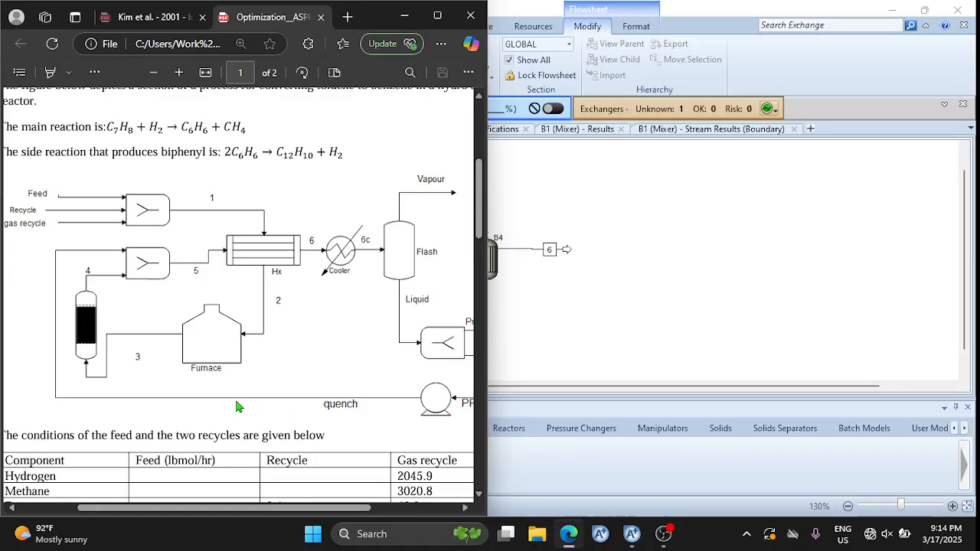
scroll(237, 406, down, 4)
scroll(237, 406, down, 6)
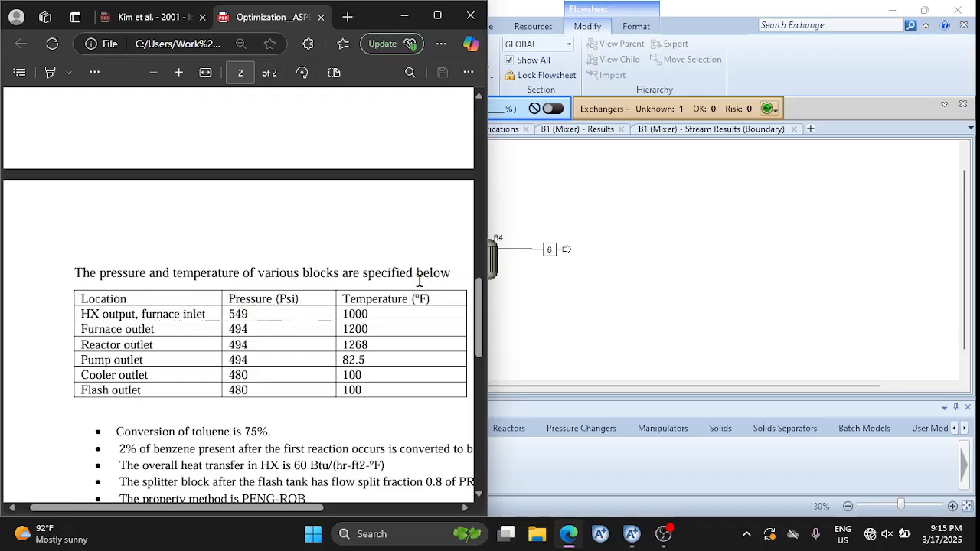
scroll(420, 277, right, 1)
scroll(420, 278, up, 1)
scroll(396, 237, up, 6)
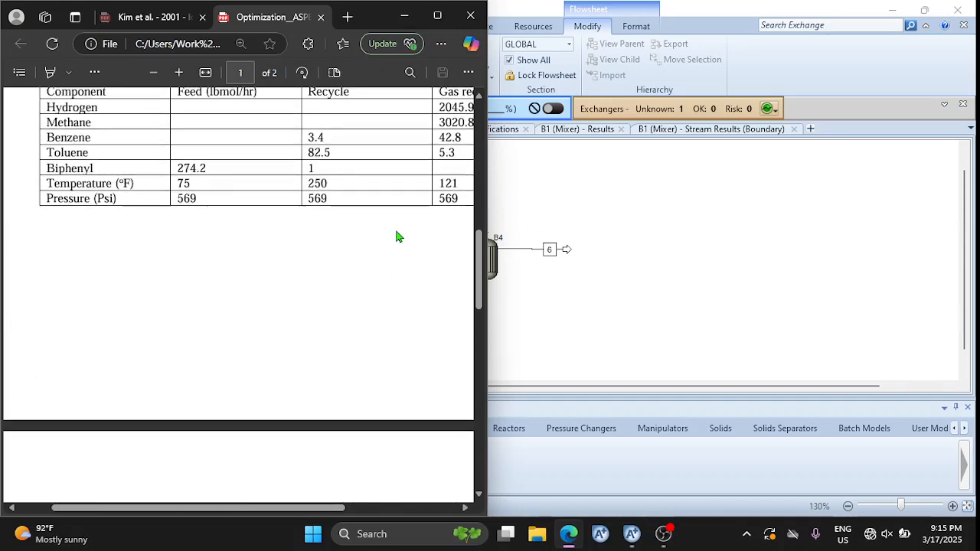
click(612, 176)
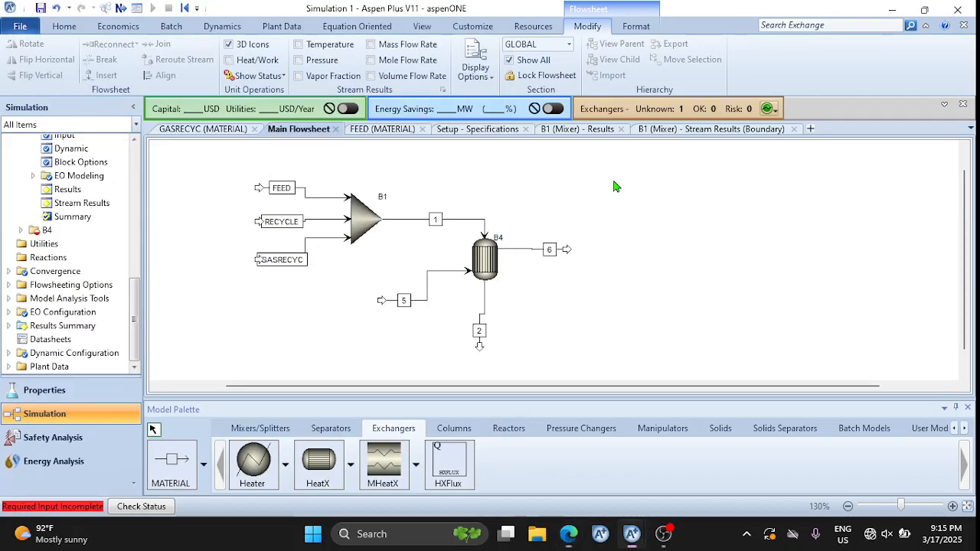
Examine mixer B1's flash options and the results of stream 1, including temperature, pressure and vapor fraction
double_click(364, 220)
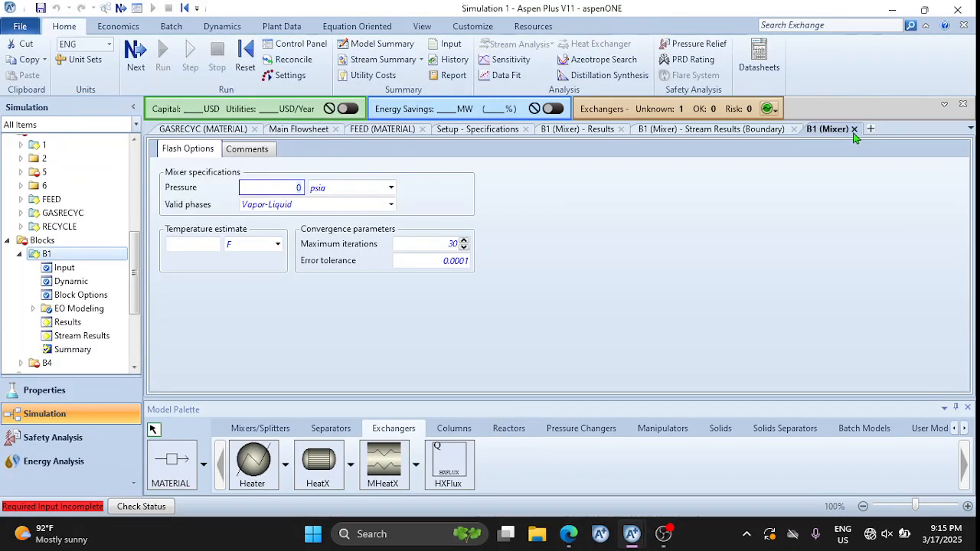
click(854, 129)
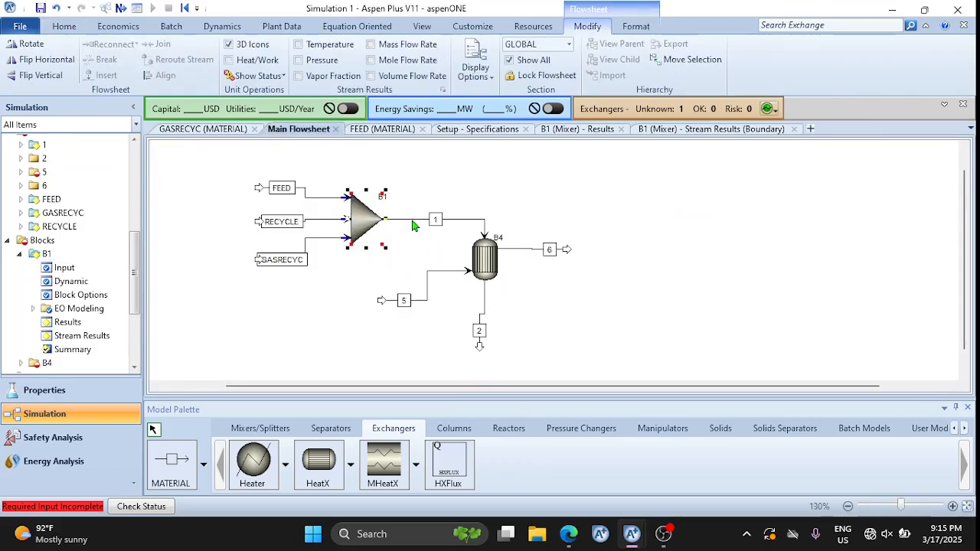
double_click(412, 225)
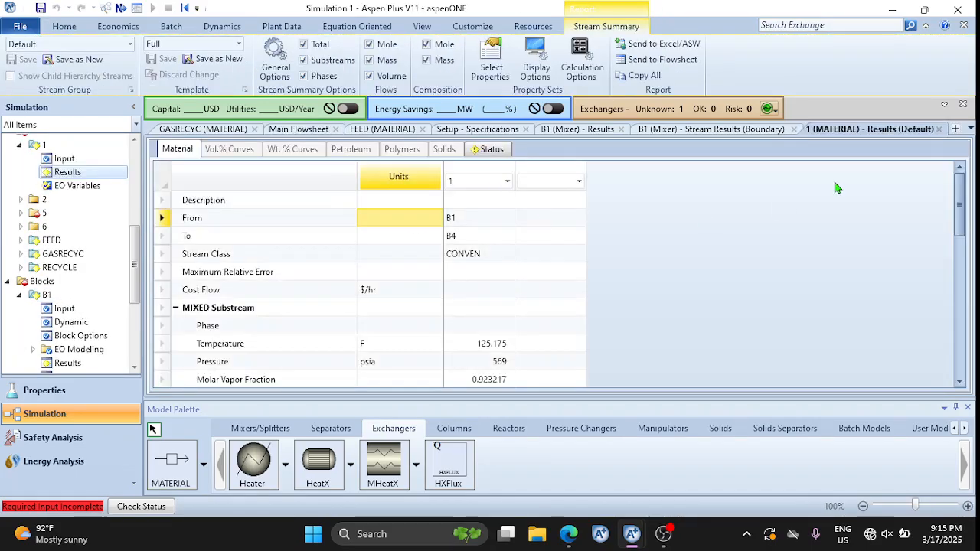
scroll(440, 323, down, 2)
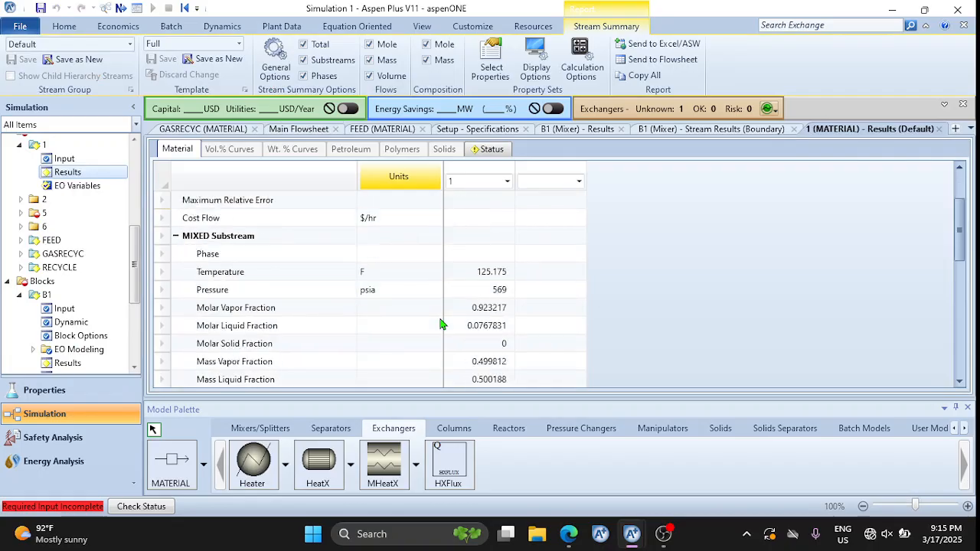
scroll(440, 324, down, 2)
scroll(441, 324, up, 2)
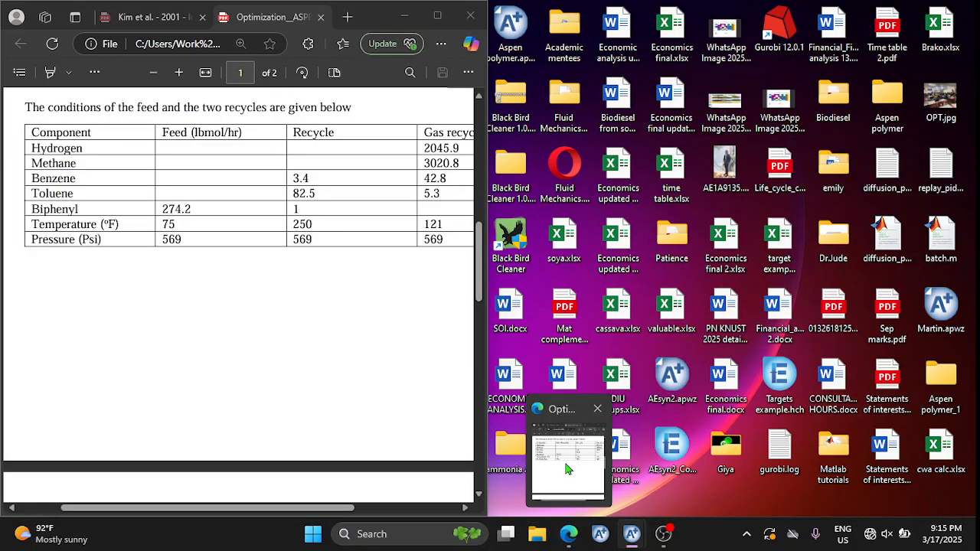
Look up the HX output temperature and pressure and the overall heat transfer coefficient in the tutorial PDF in Edge
click(564, 459)
scroll(278, 291, right, 2)
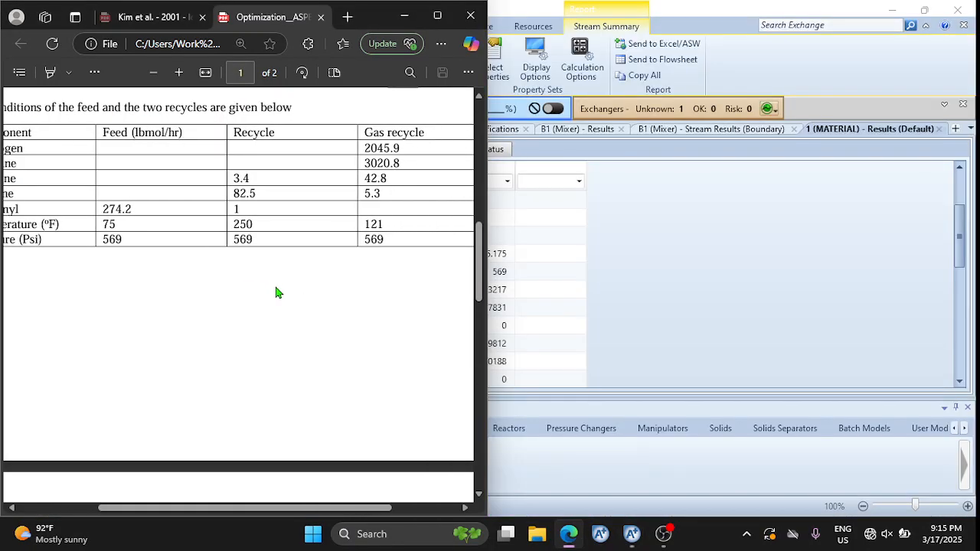
scroll(277, 292, down, 5)
scroll(277, 292, left, 1)
scroll(277, 292, down, 8)
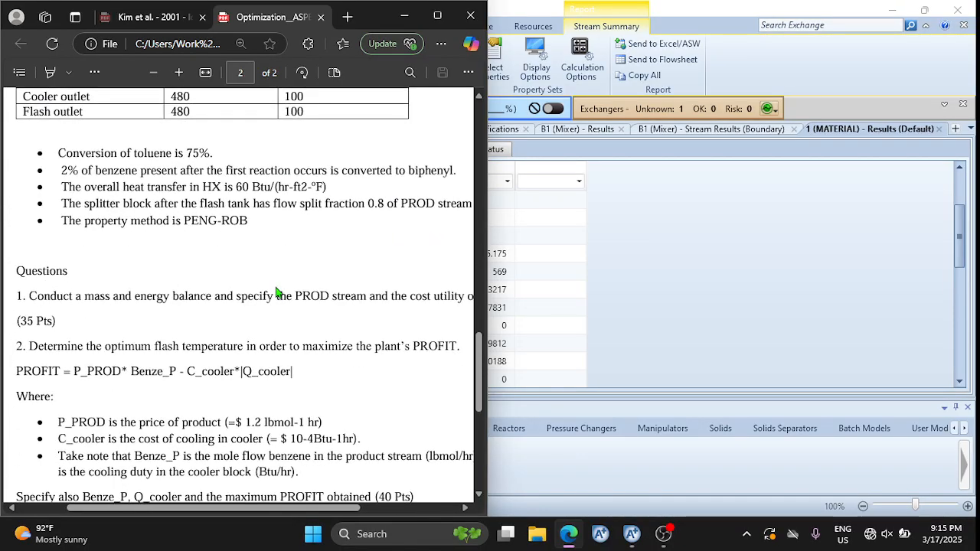
scroll(277, 292, up, 5)
scroll(277, 292, up, 4)
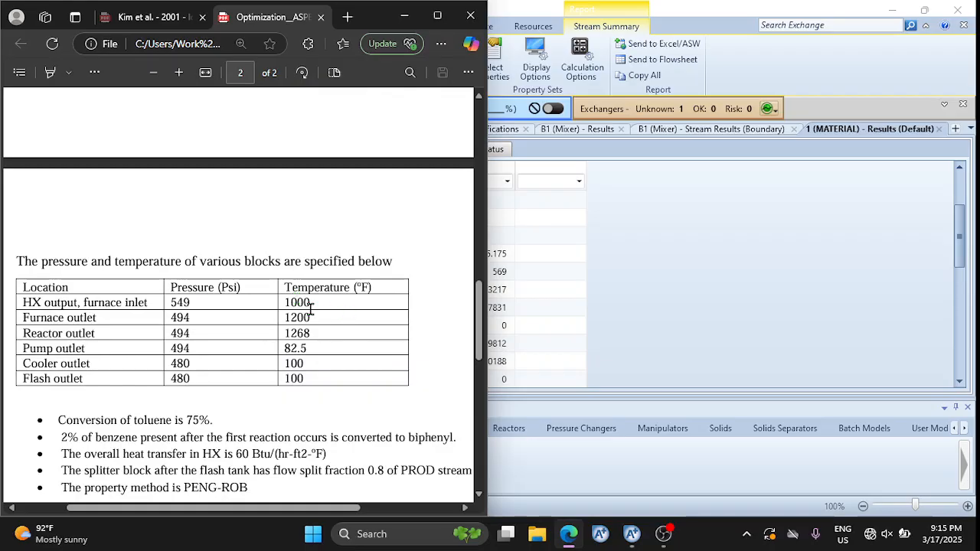
click(656, 262)
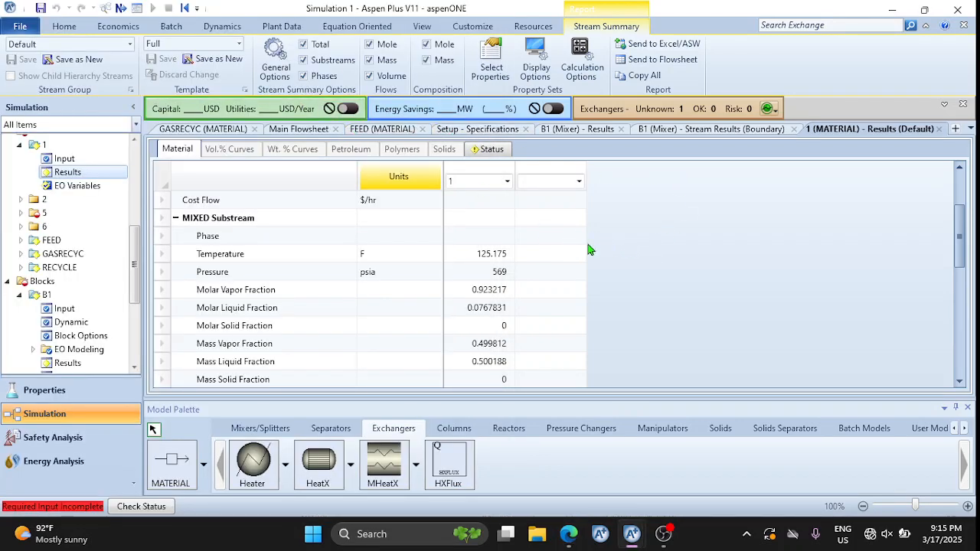
Specify the cold stream outlet temperature of HeatX block B4 as 1000 F
click(301, 128)
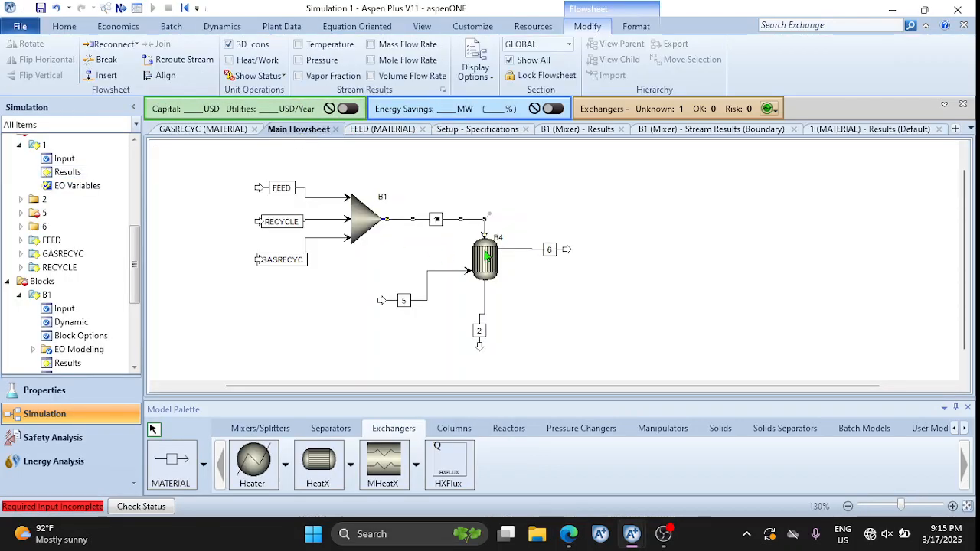
click(486, 255)
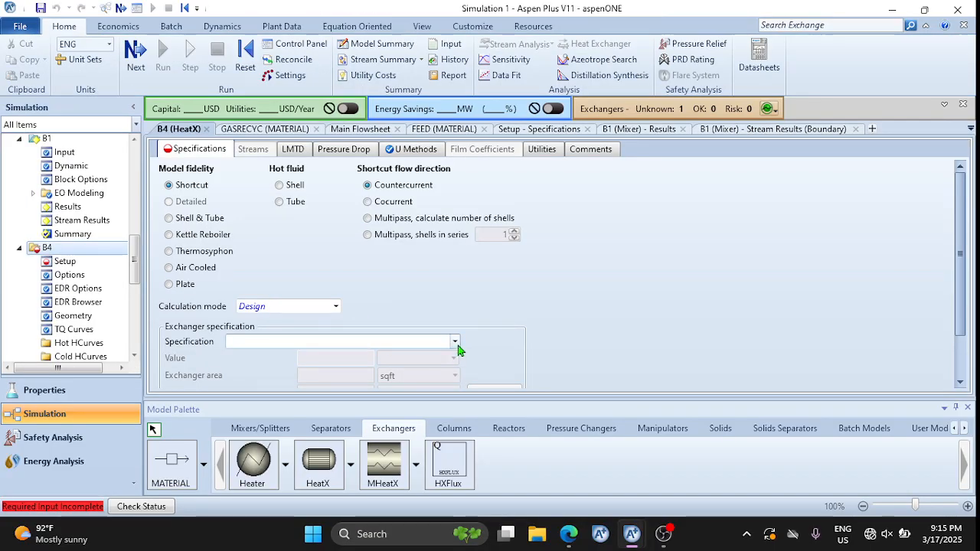
click(456, 344)
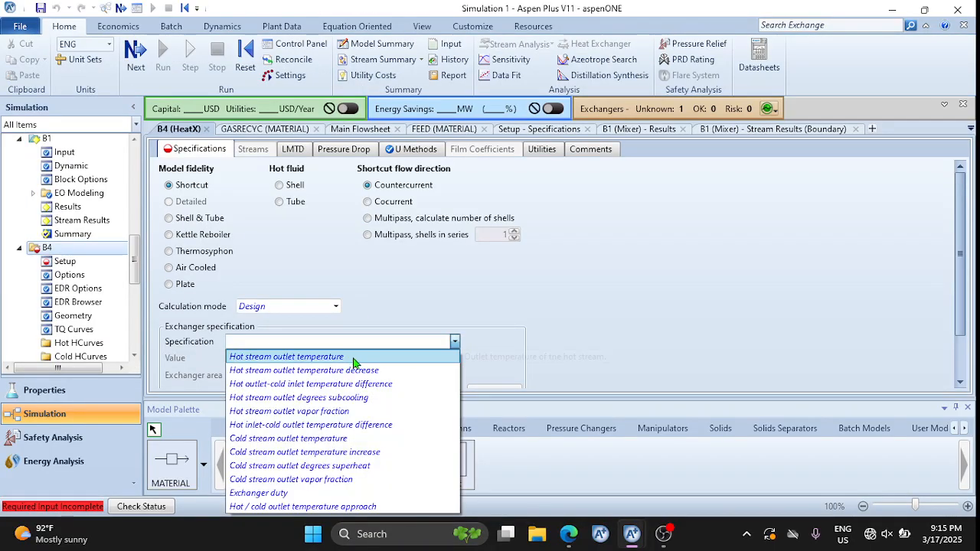
click(287, 440)
click(313, 357)
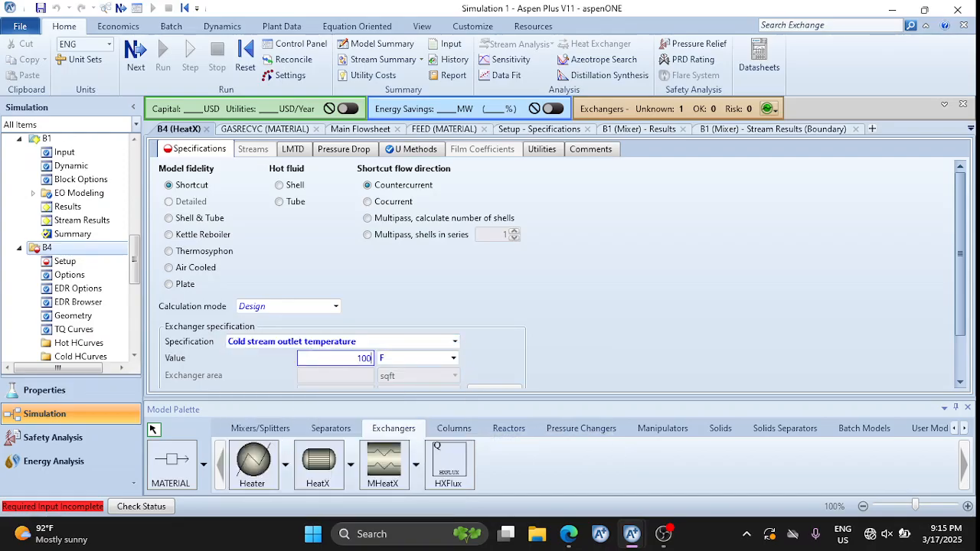
text(1000)
key(Return)
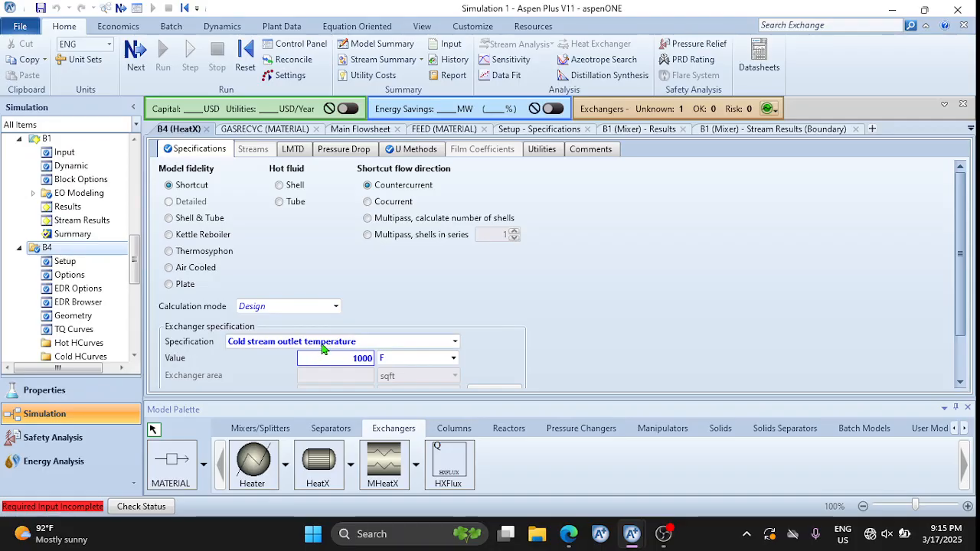
Recheck the HX output row of the pressure and temperature table in the Edge PDF, and return to B4's setup in Aspen Plus
mouse_move(573, 529)
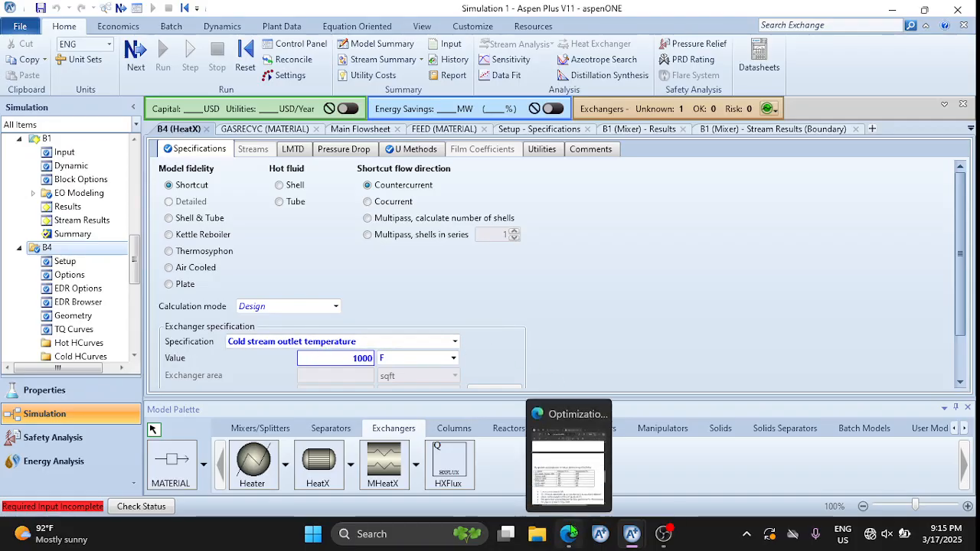
click(559, 436)
scroll(274, 266, up, 5)
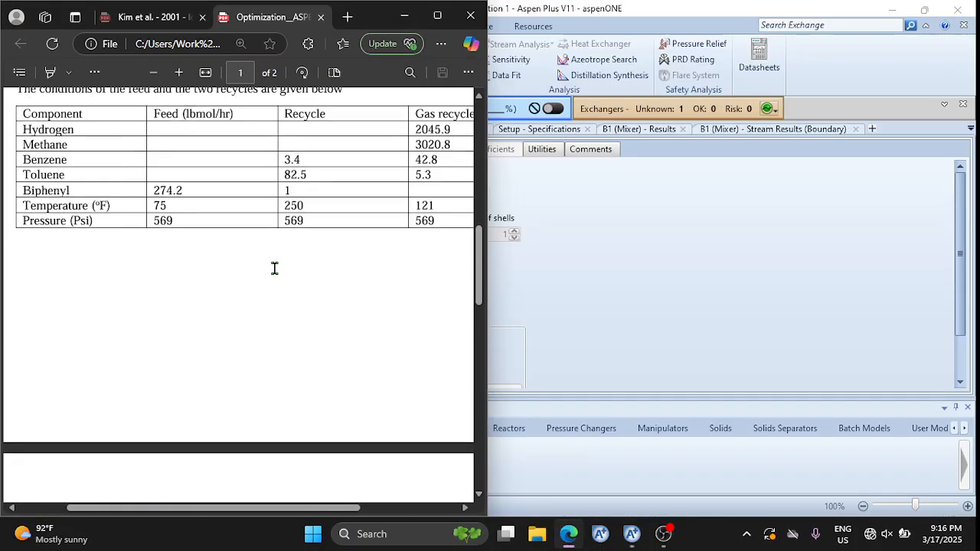
scroll(322, 365, down, 4)
scroll(322, 365, down, 1)
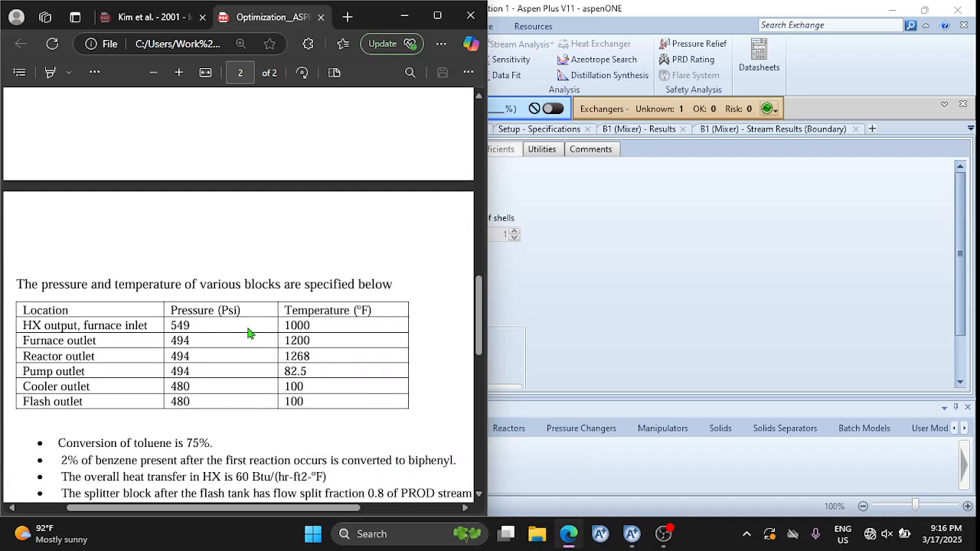
click(619, 279)
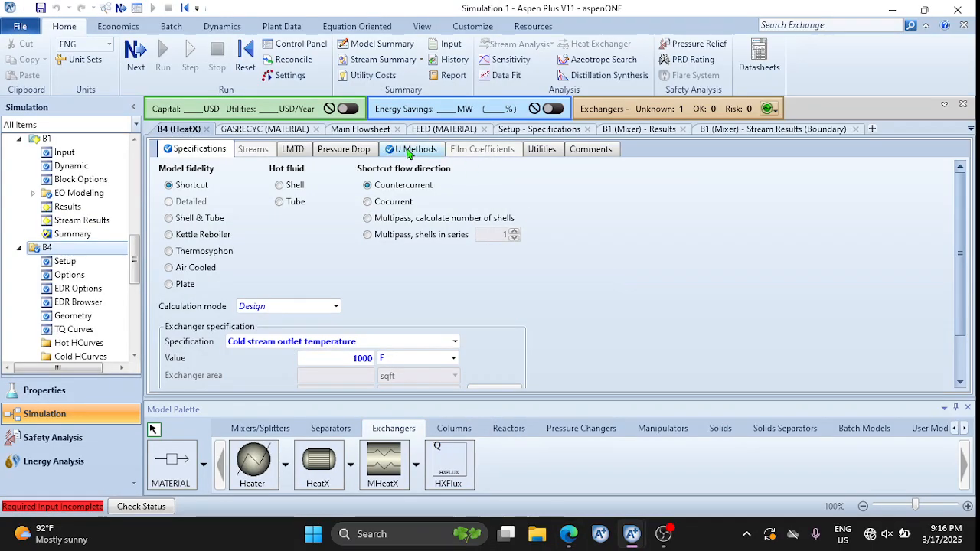
Set the cold side outlet pressure of HeatX block B4 to 549 psia
click(343, 150)
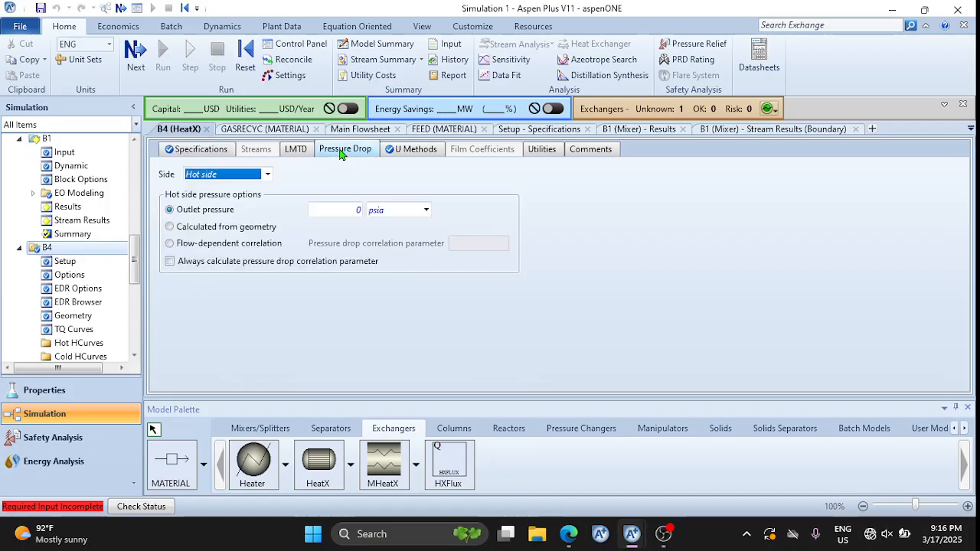
click(267, 175)
click(239, 202)
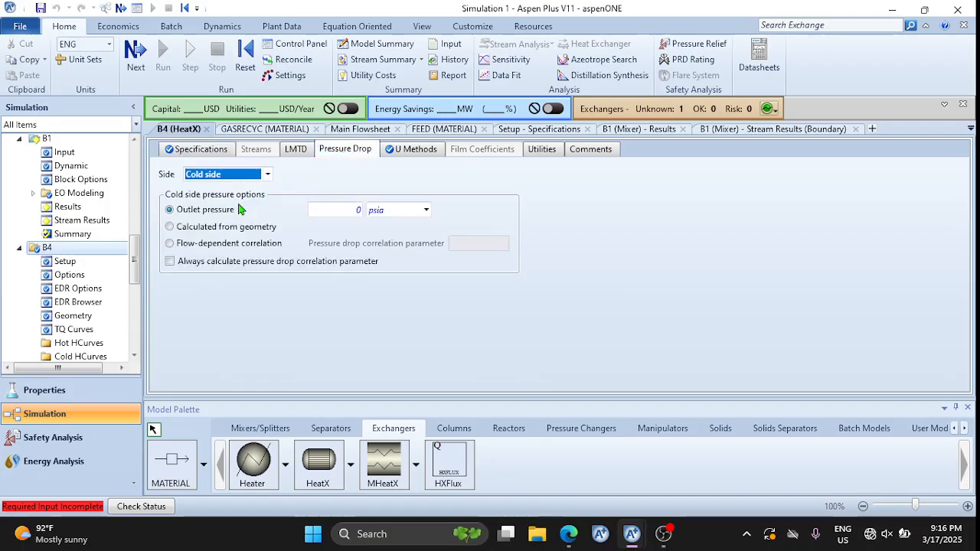
click(348, 210)
text(0)
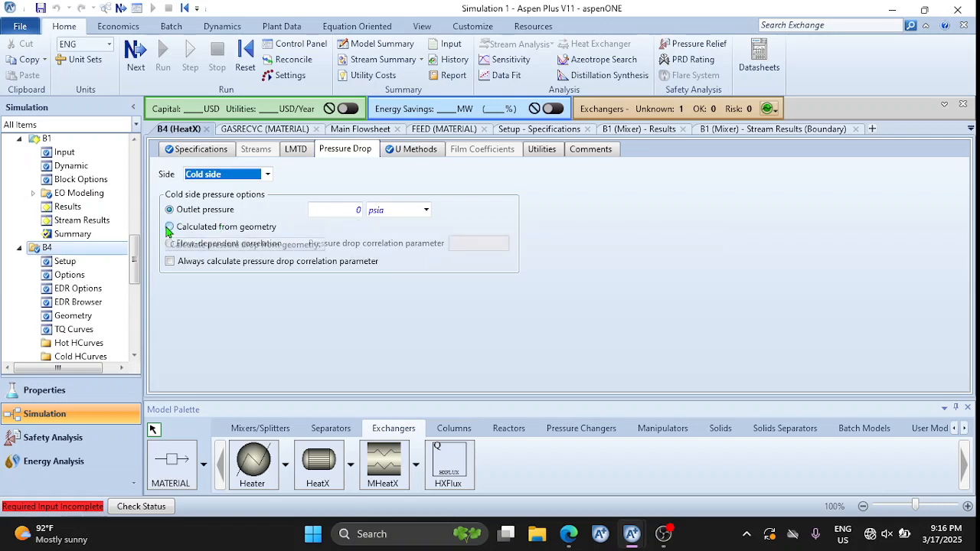
click(354, 207)
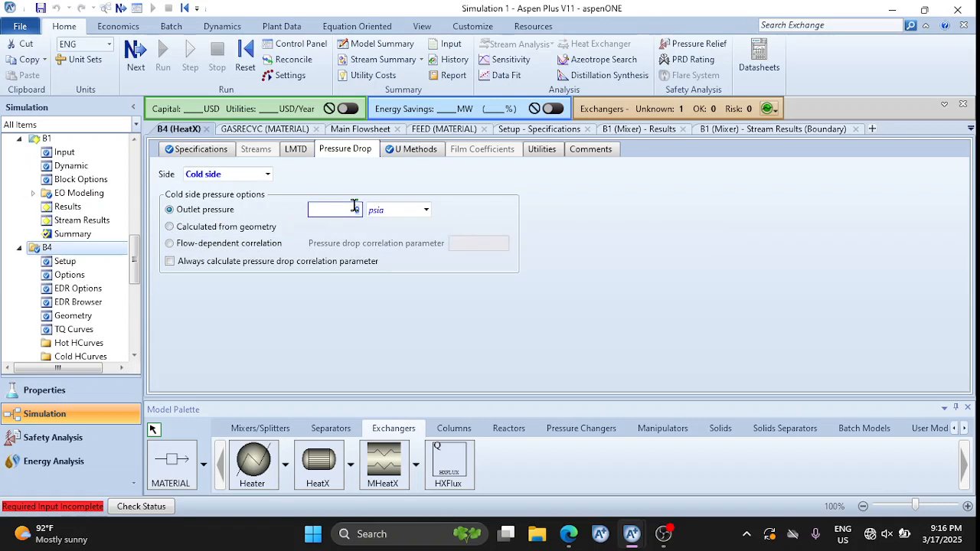
text(549)
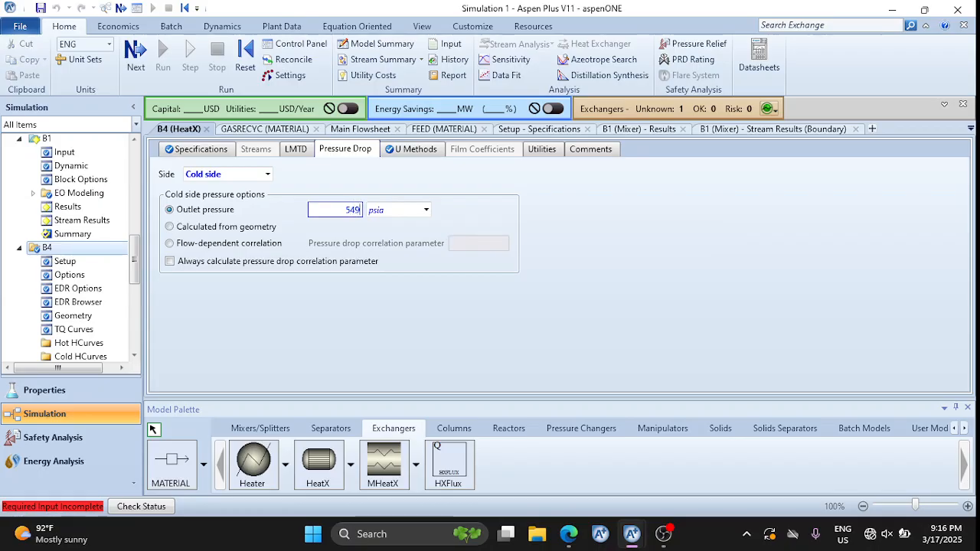
click(431, 297)
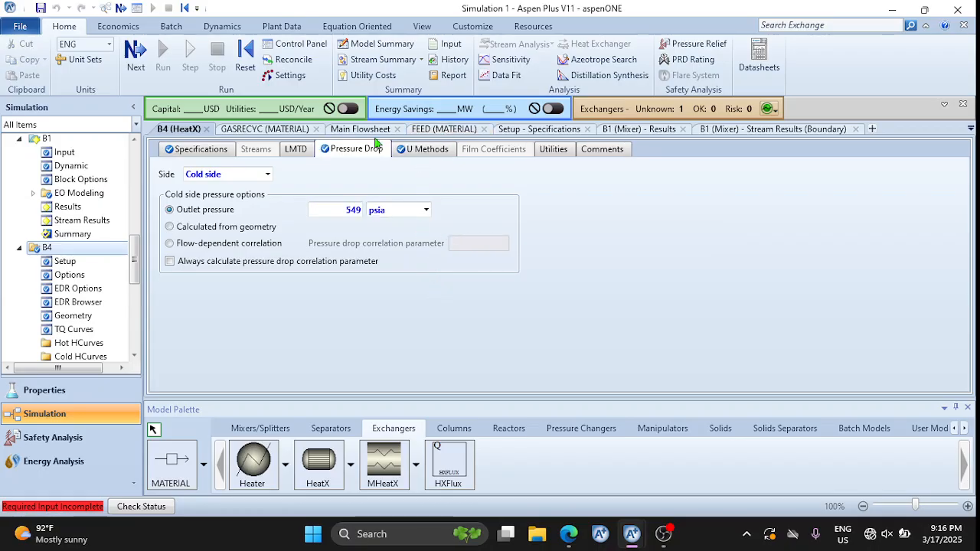
Check the process diagram in the Edge PDF, then place a Heater block below B4 on the Aspen Plus flowsheet and connect stream 2 to it
click(348, 136)
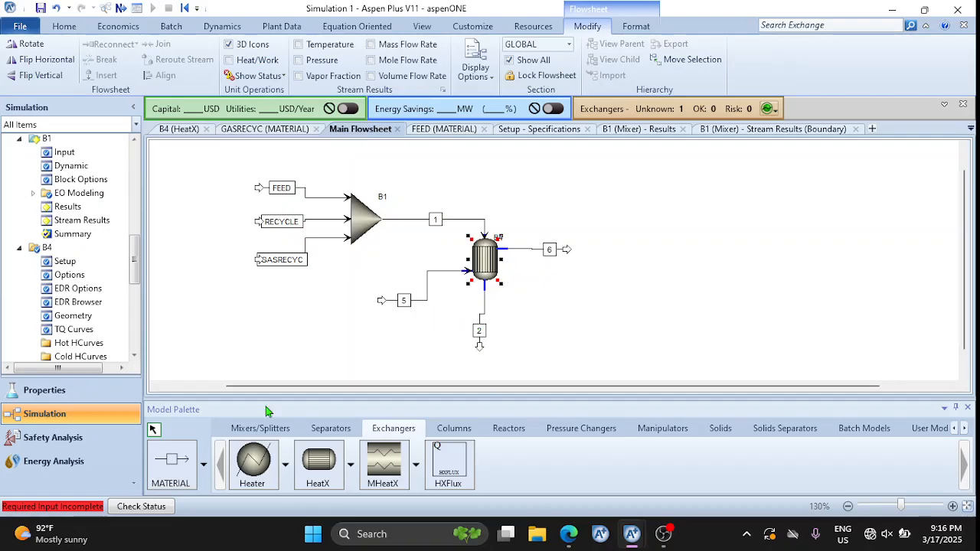
mouse_move(621, 526)
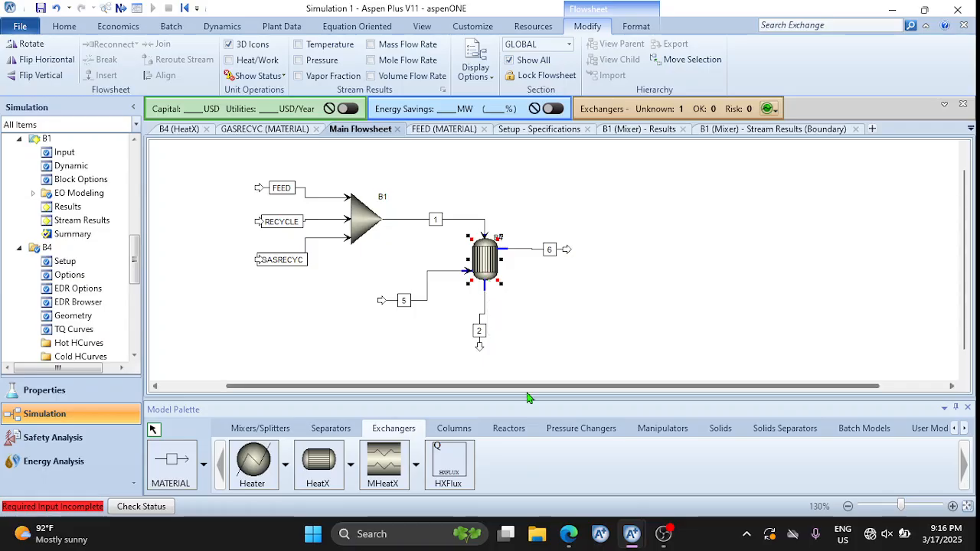
mouse_move(568, 534)
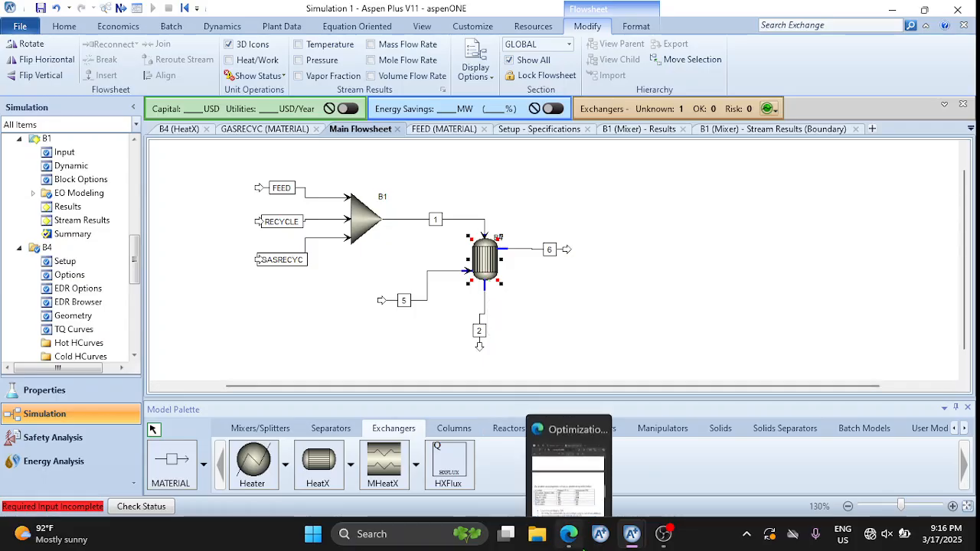
click(566, 459)
scroll(293, 107, up, 5)
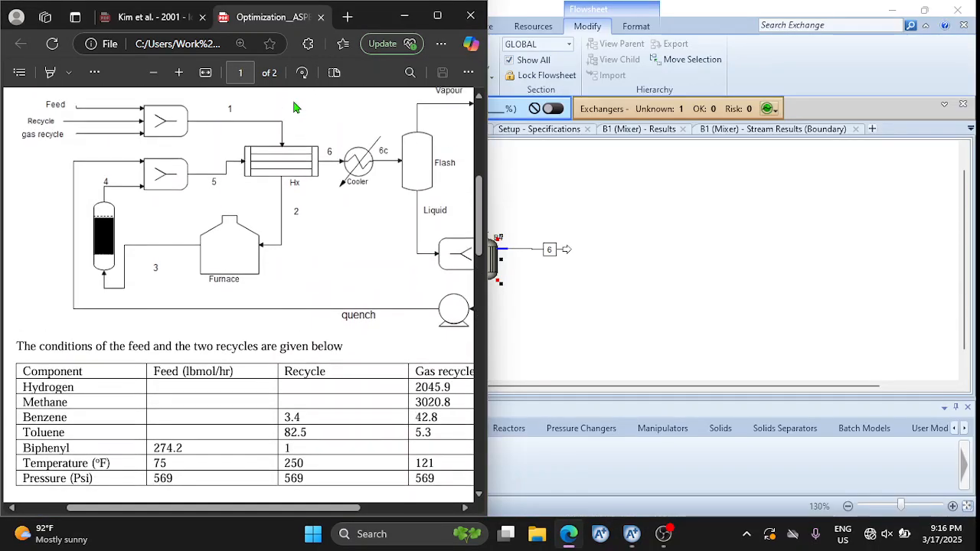
click(578, 334)
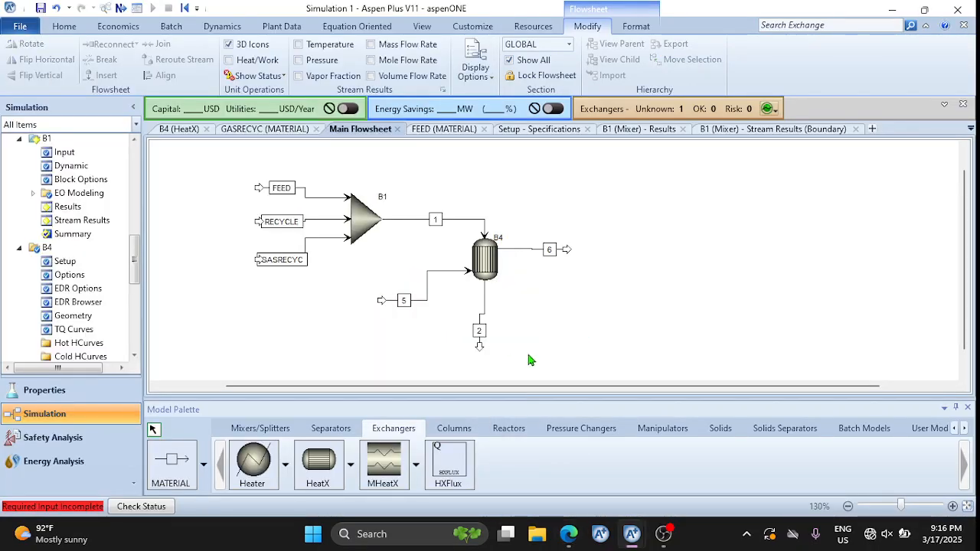
click(255, 461)
click(428, 351)
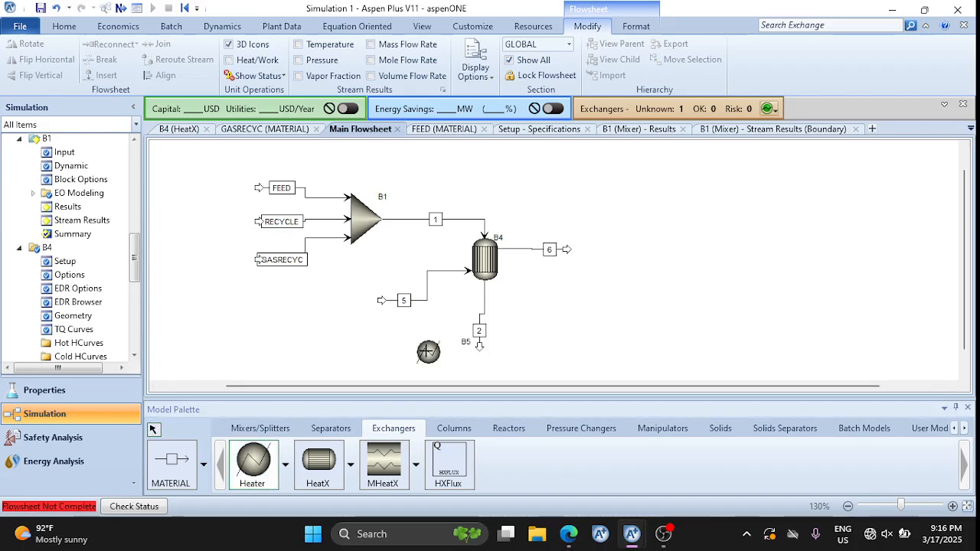
key(Escape)
drag(479, 355, 412, 353)
click(431, 353)
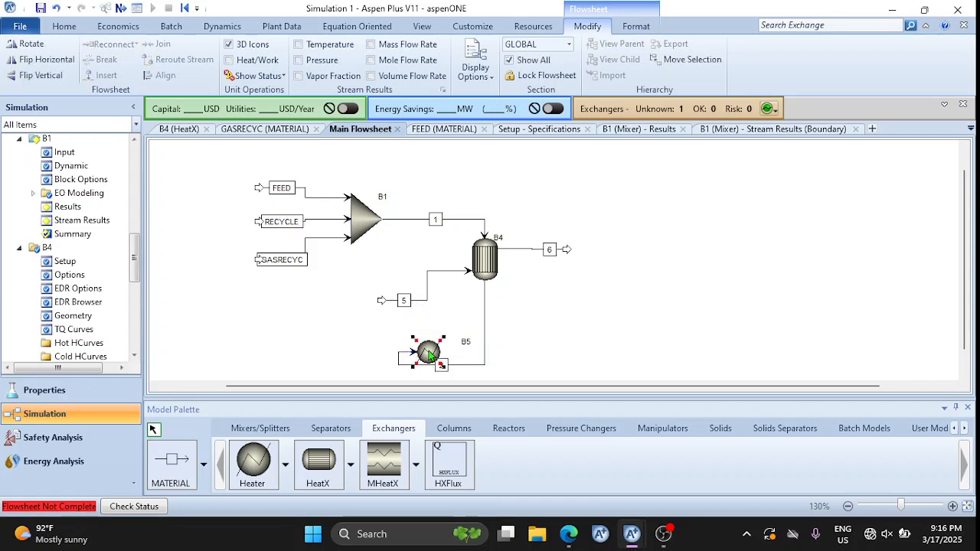
Flip the heater icon horizontally and draw a material outlet stream leading away from it on the side opposite stream 2
right_click(430, 353)
mouse_move(524, 304)
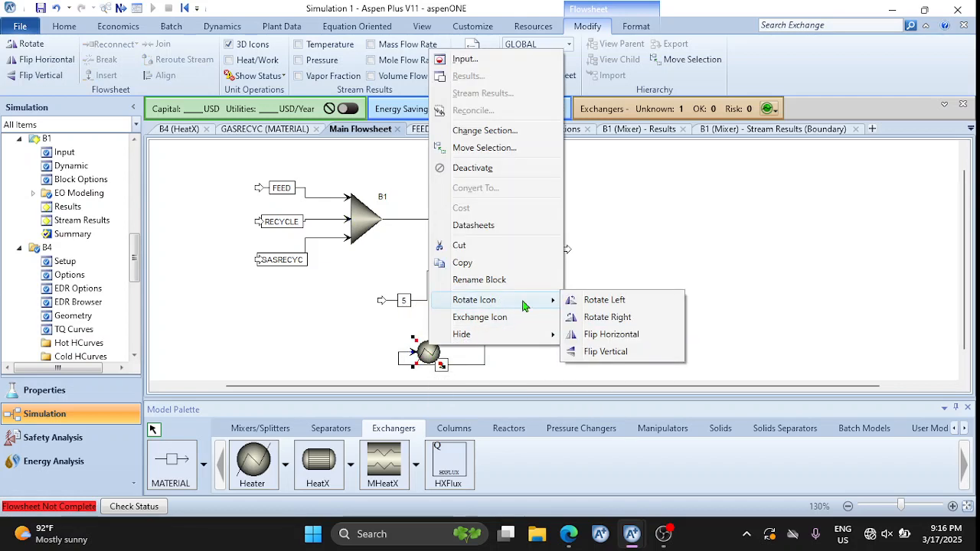
click(590, 335)
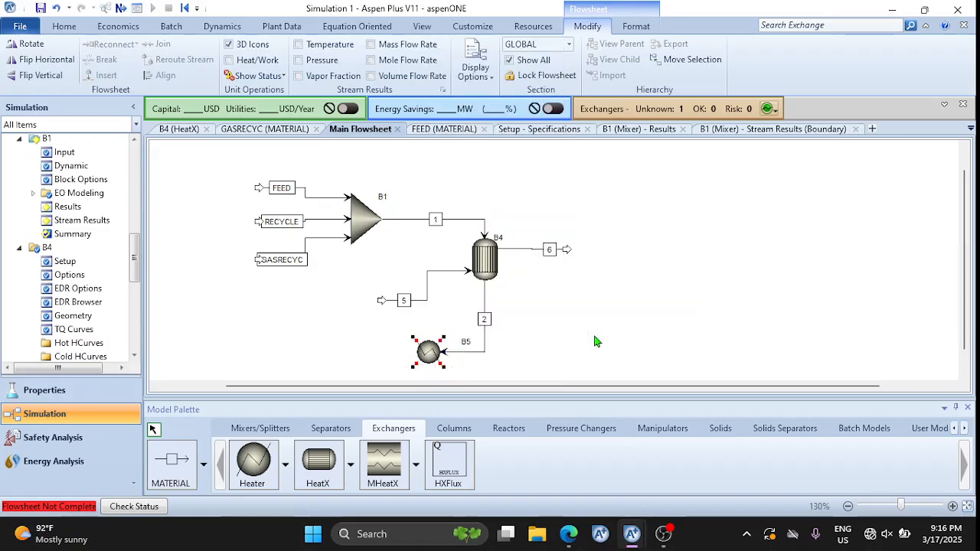
click(169, 458)
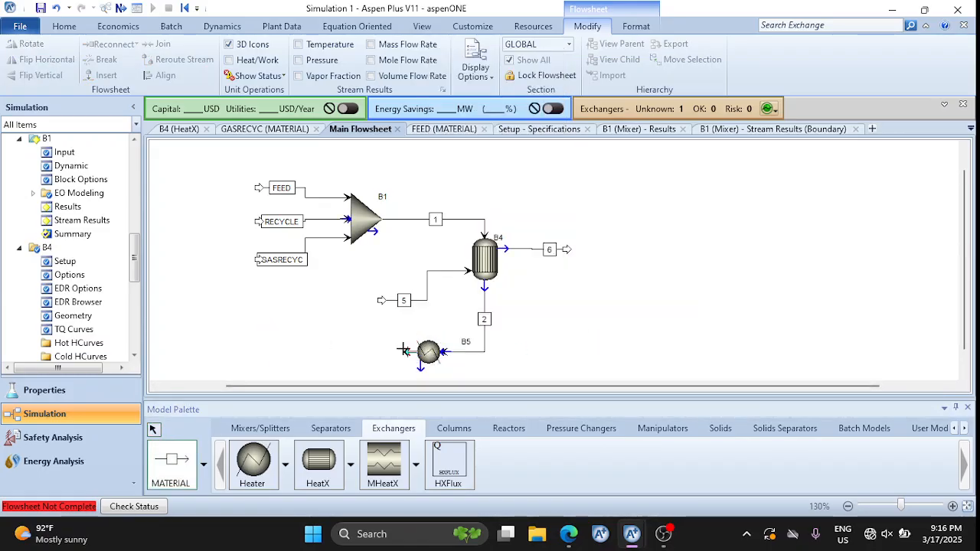
click(406, 350)
click(307, 350)
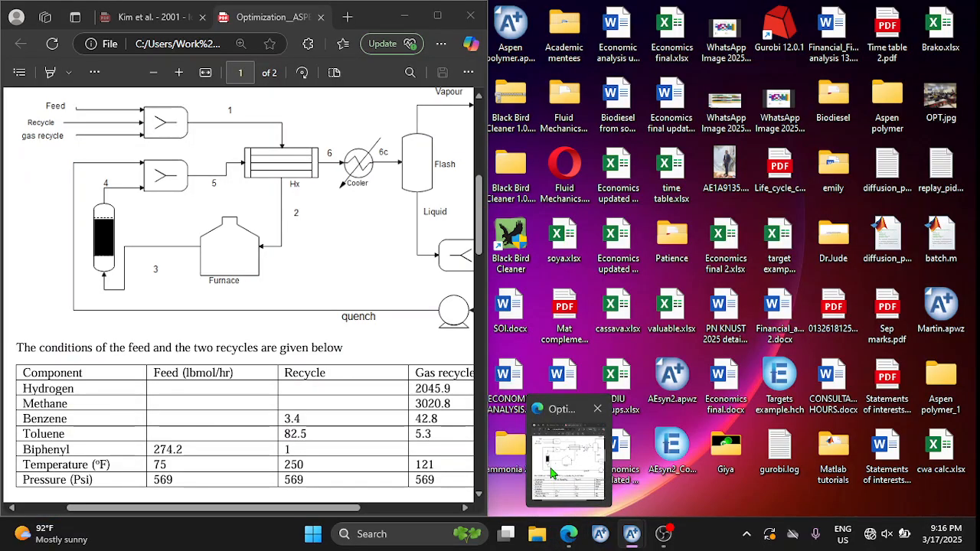
Look up the furnace outlet pressure and temperature in the tutorial PDF in Edge, and return to the Aspen Plus flowsheet
click(569, 452)
scroll(261, 427, down, 10)
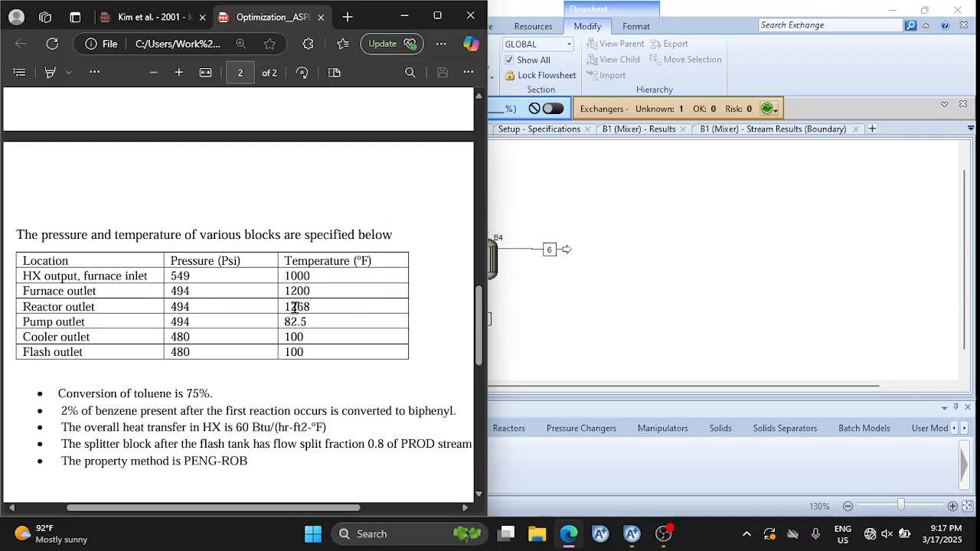
click(585, 327)
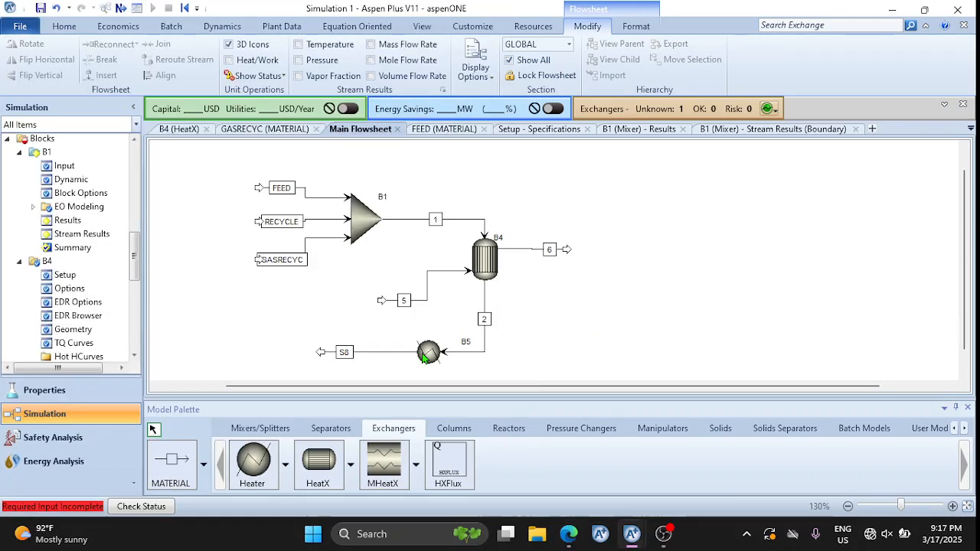
Specify heater block B5 with a temperature of 1200 F and a pressure of 494 psia
double_click(425, 359)
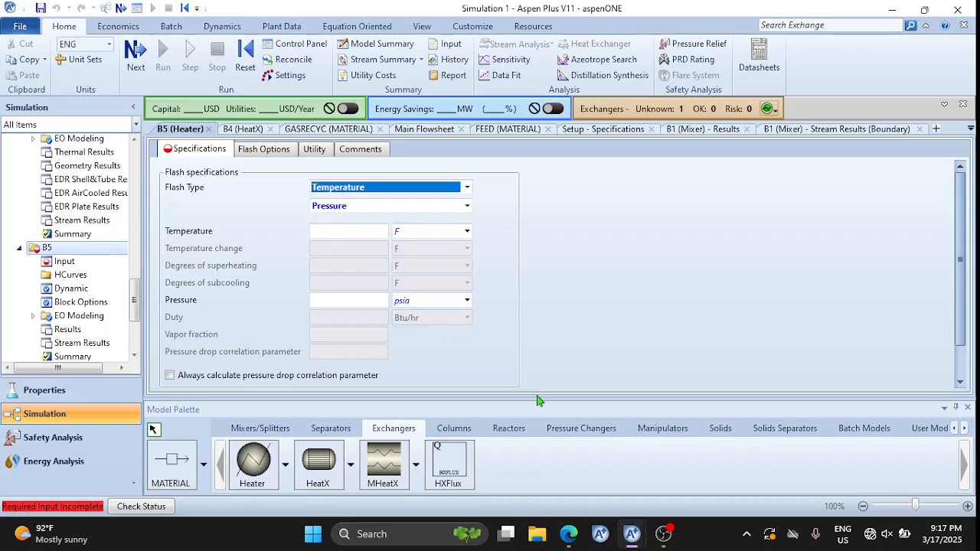
mouse_move(569, 534)
mouse_move(561, 480)
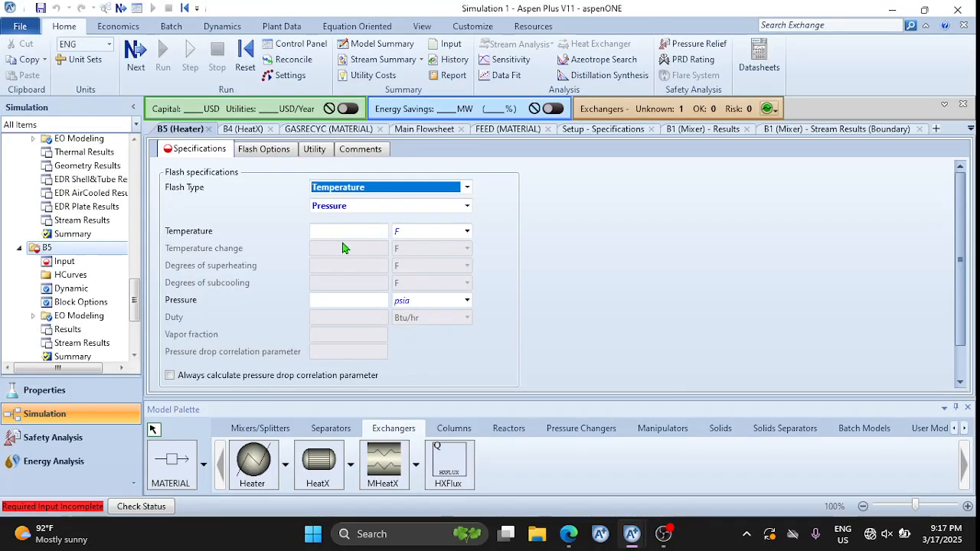
click(353, 234)
text(1)
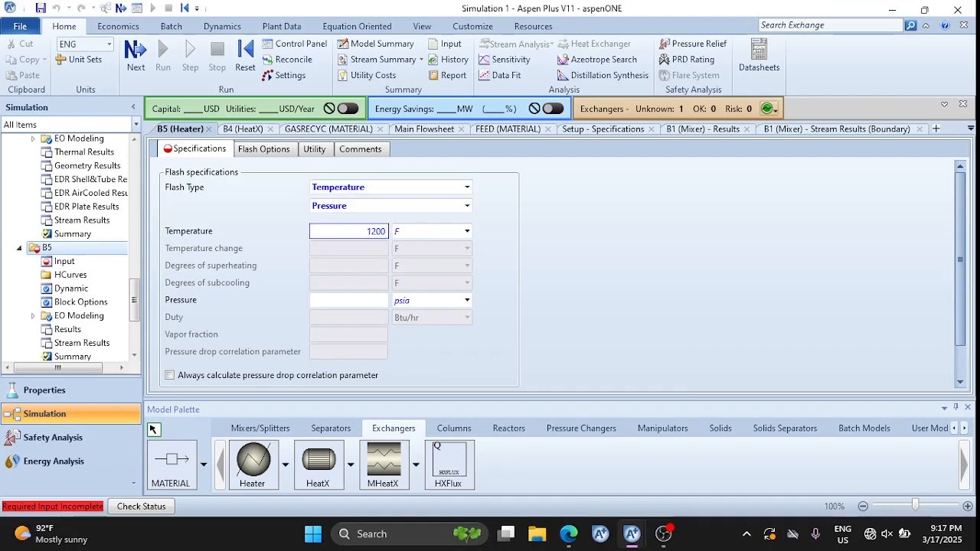
text(200)
click(341, 299)
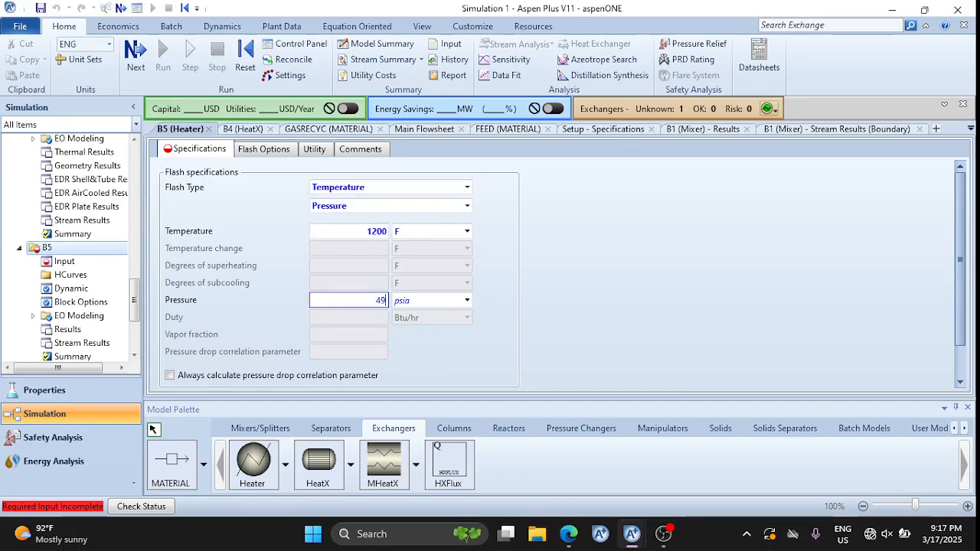
text(494)
key(Return)
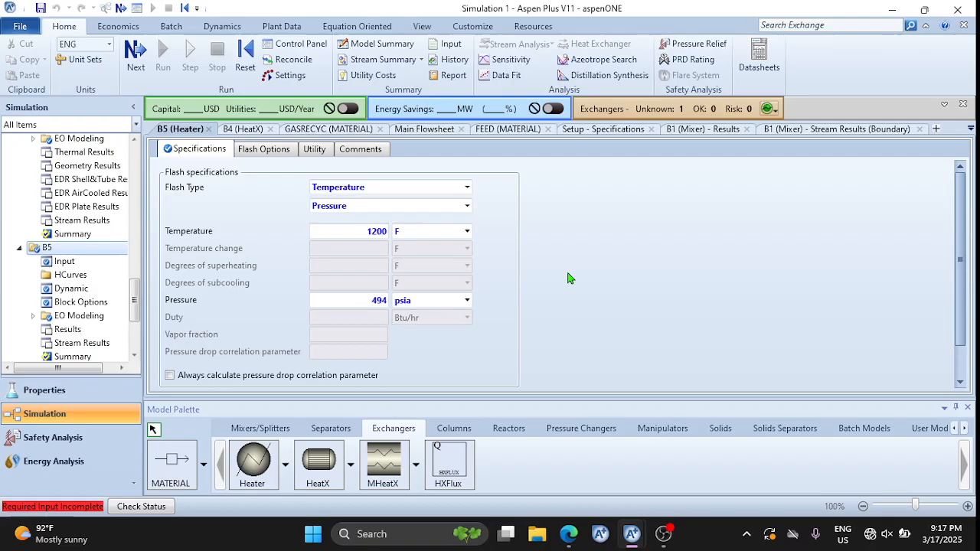
Close the heater's input form and rename block B4 as HX and block B5 as FURNACE on the flowsheet
click(208, 129)
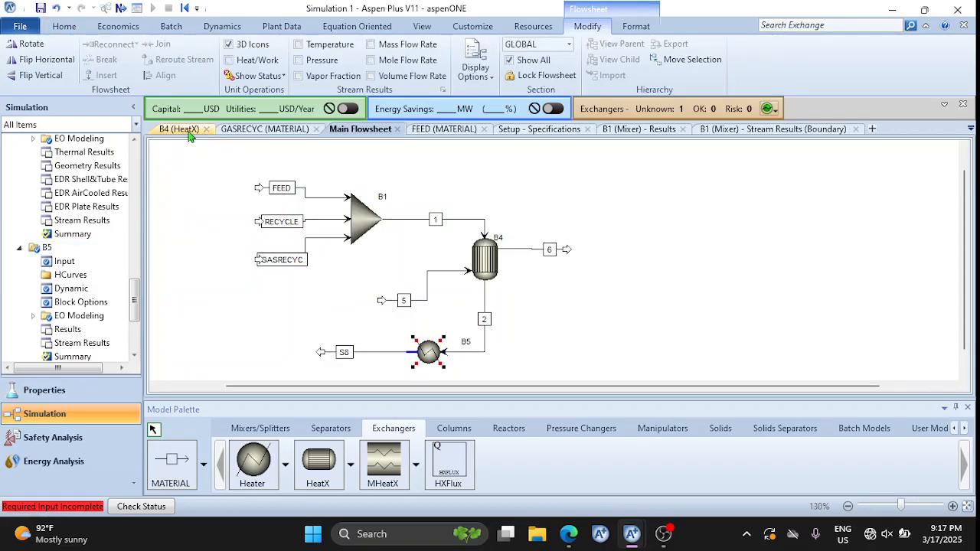
double_click(498, 238)
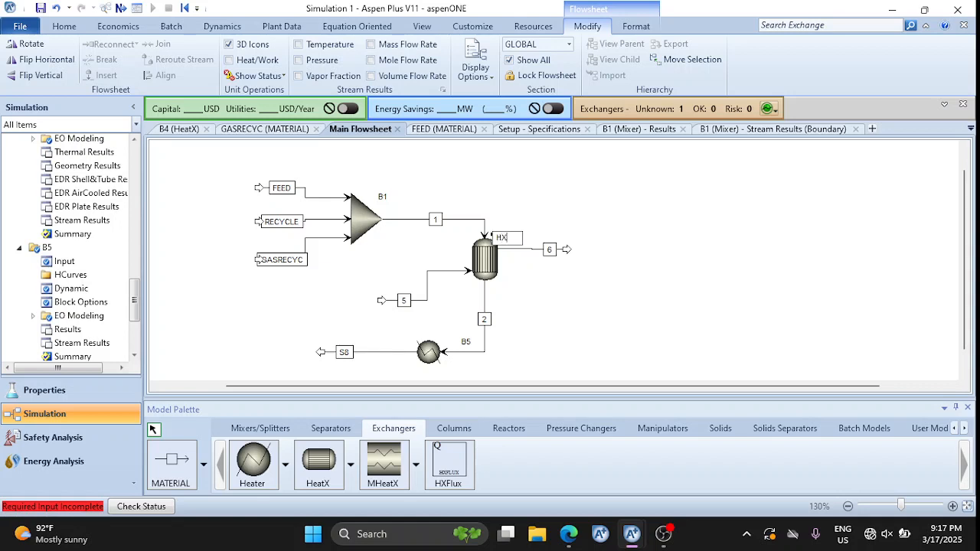
double_click(466, 344)
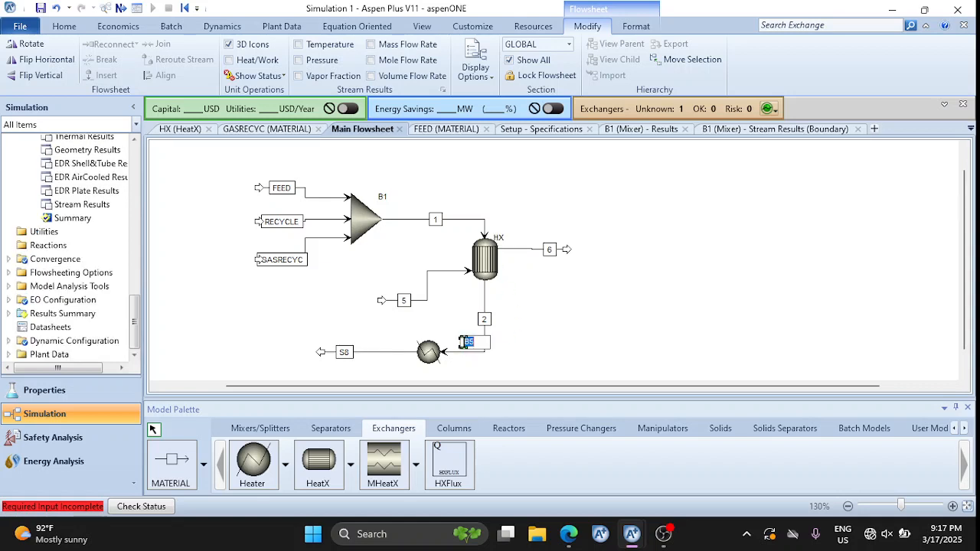
text(FURNACE)
key(Return)
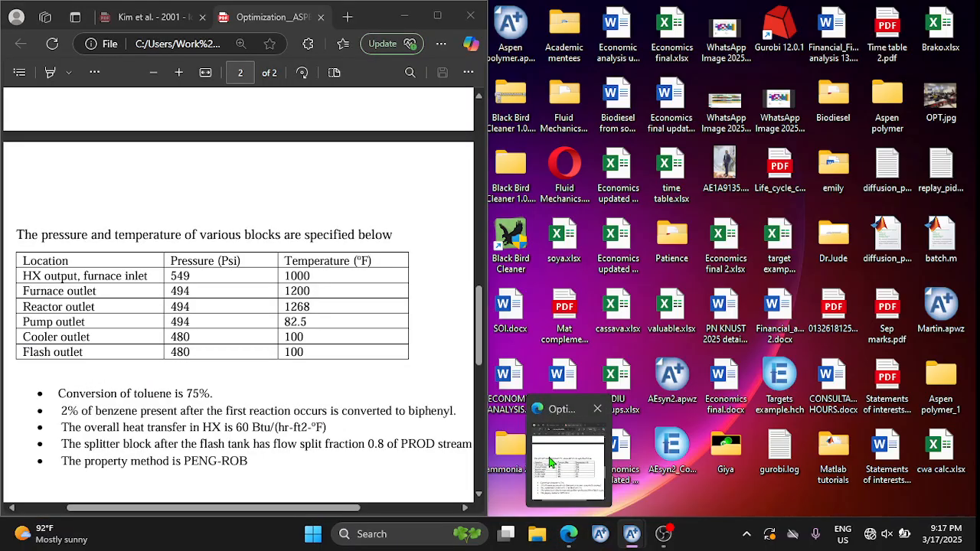
Check the furnace outlet stream's number in the Edge PDF diagram and rename stream S8 as 3 in Aspen Plus
click(550, 461)
scroll(328, 273, up, 10)
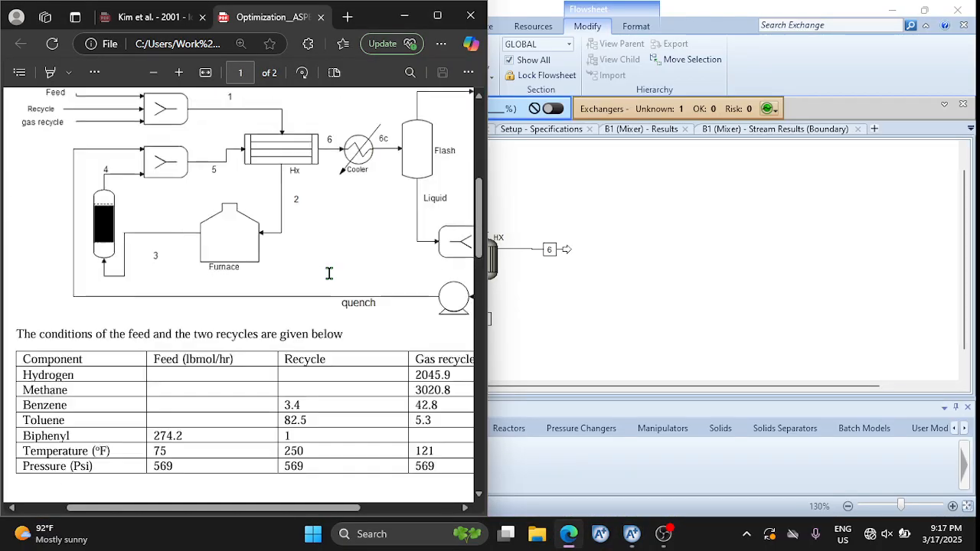
click(640, 303)
click(342, 357)
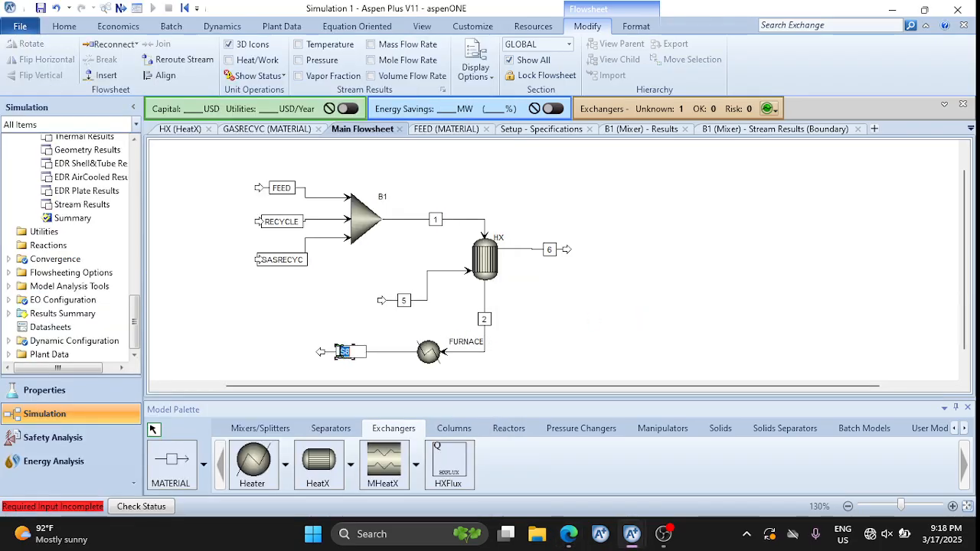
text(3)
click(546, 326)
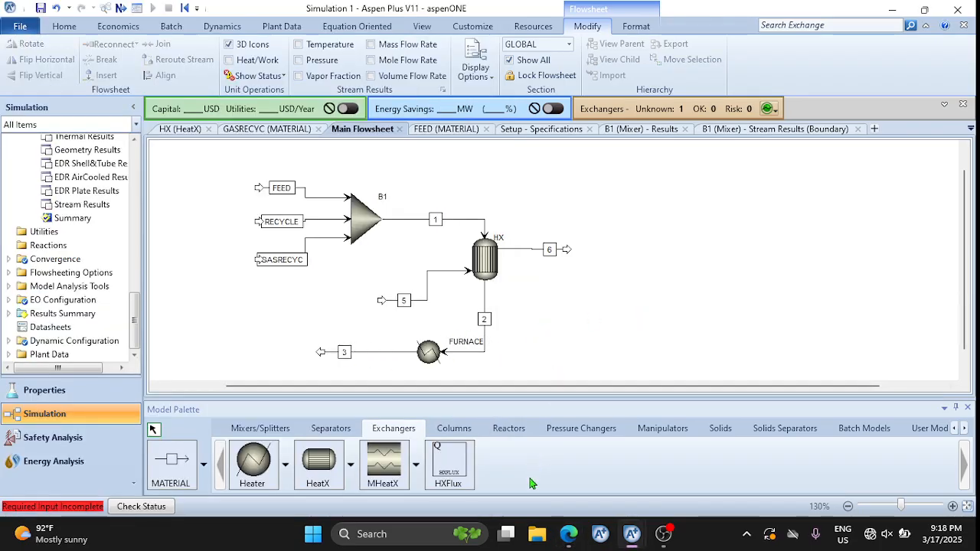
Examine the reactor after the furnace in the Edge PDF diagram and look up its outlet conditions in the pressure and temperature table
mouse_move(568, 534)
click(586, 462)
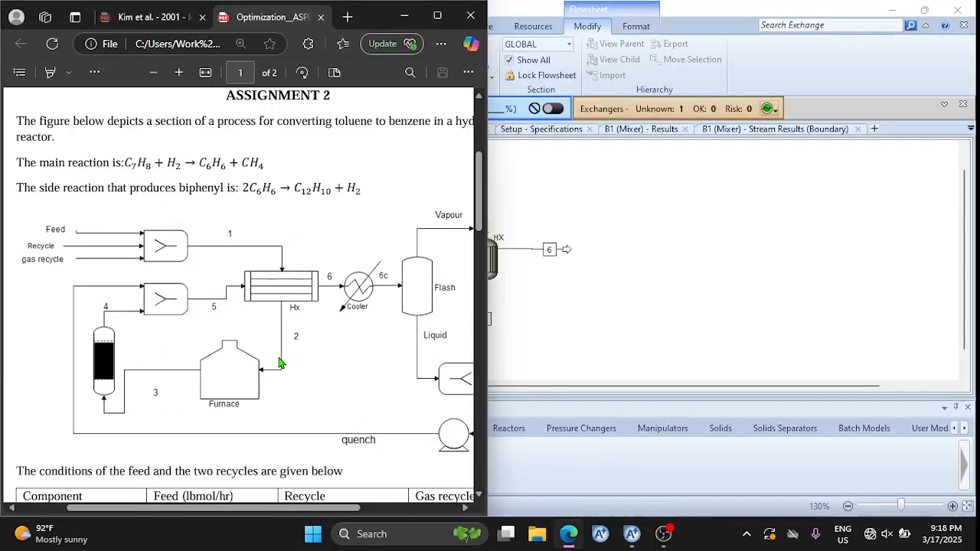
scroll(280, 364, down, 2)
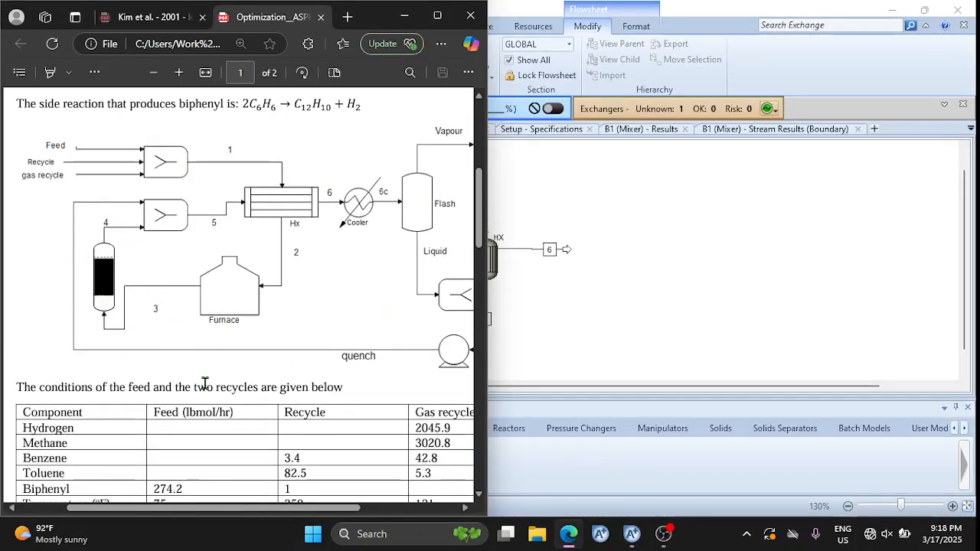
scroll(204, 382, down, 1)
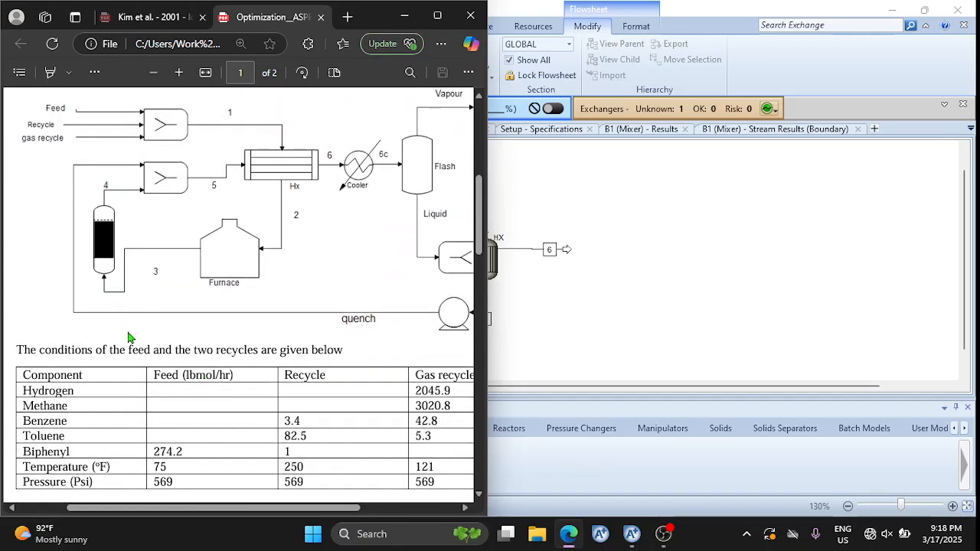
scroll(129, 337, down, 15)
scroll(162, 256, up, 2)
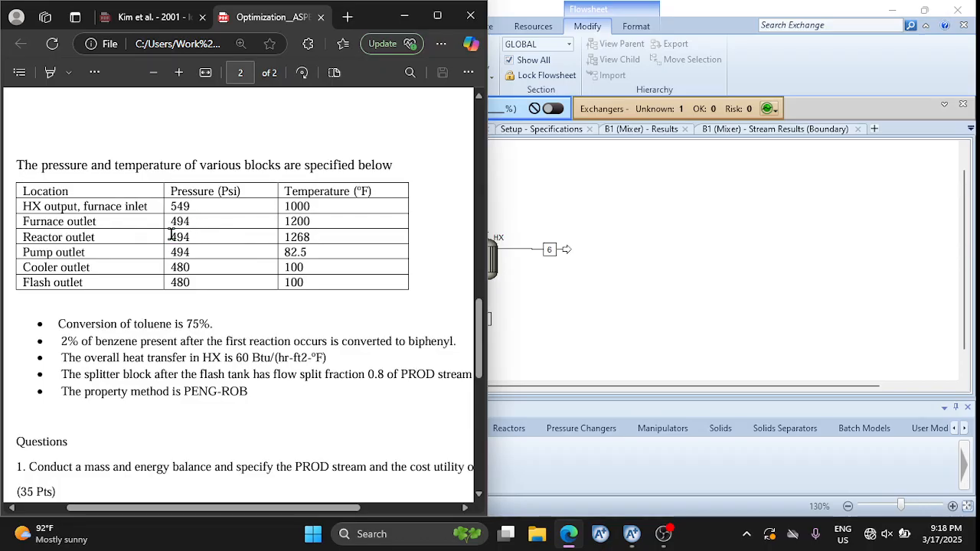
Review the available reactor models in Aspen Plus, and check the reaction equations and conversion data in the Edge PDF
click(709, 334)
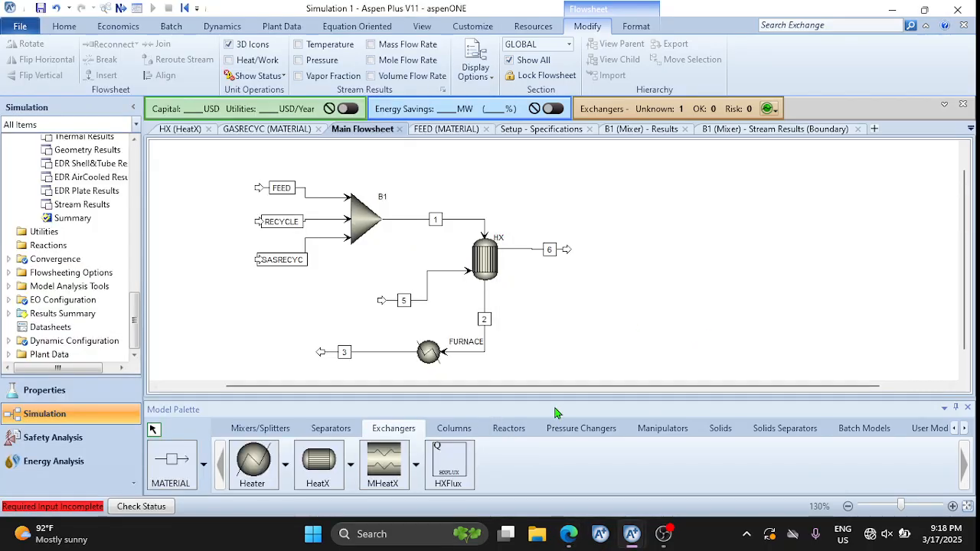
click(507, 431)
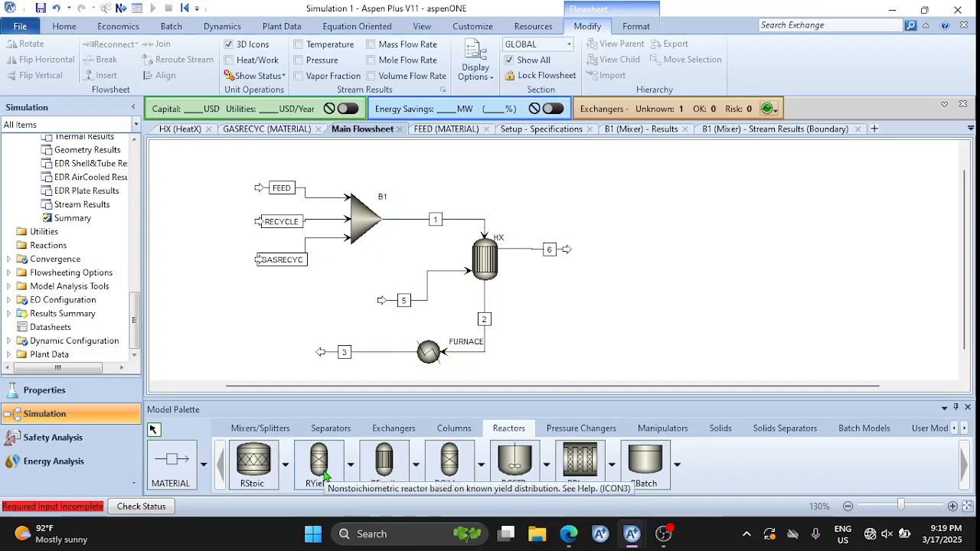
mouse_move(568, 530)
click(568, 479)
scroll(245, 299, up, 10)
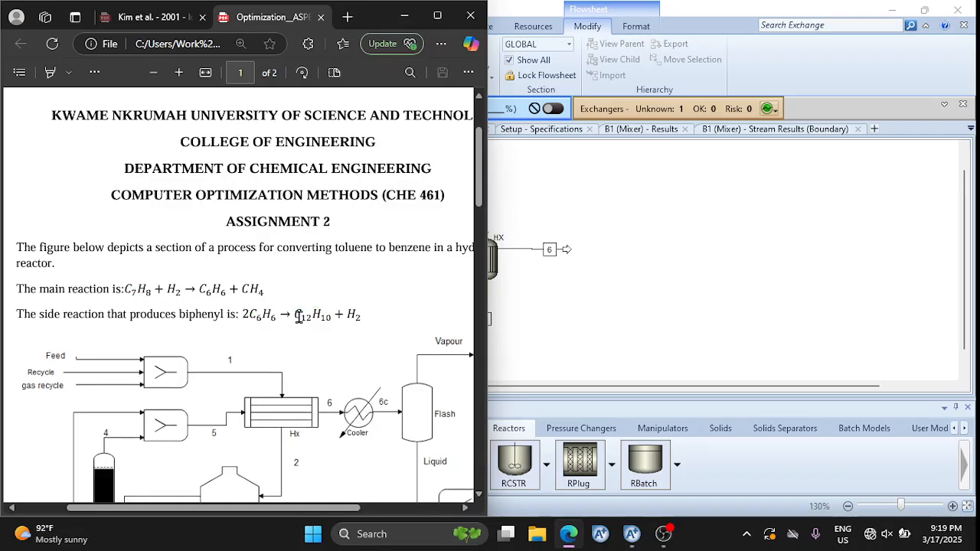
scroll(314, 314, down, 5)
scroll(317, 317, down, 6)
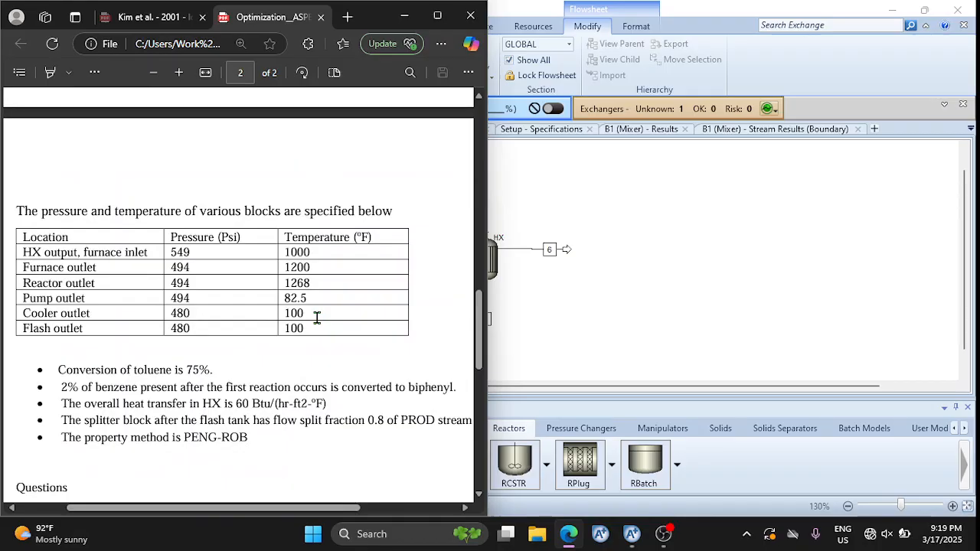
Switch to Aspen Plus, place an RStoic reactor beside the open end of stream 3 and flip its icon horizontally
click(652, 350)
click(253, 463)
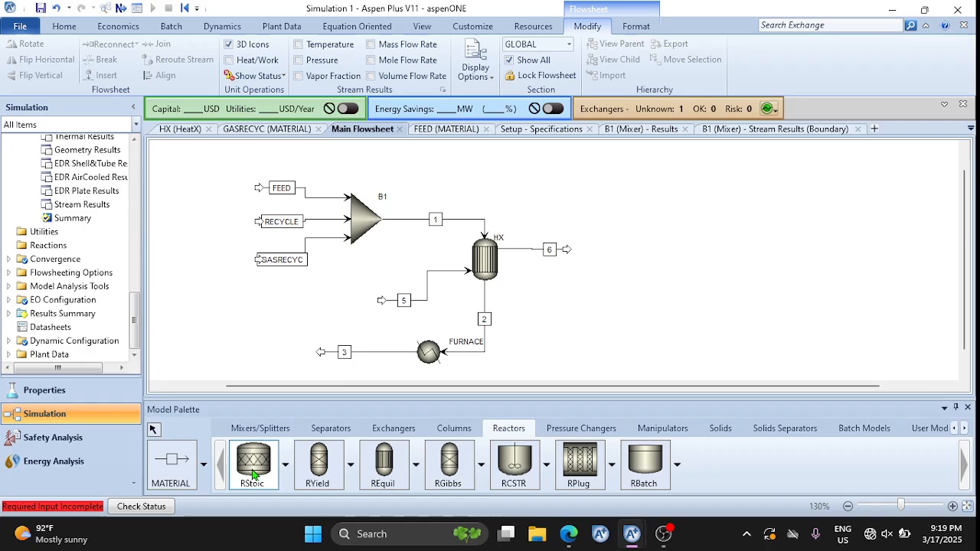
click(271, 349)
right_click(274, 352)
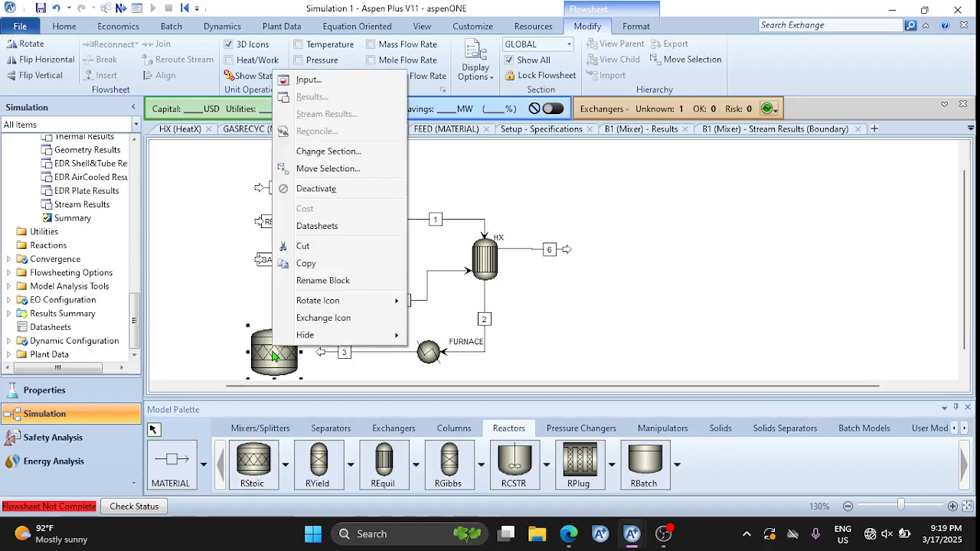
right_click(274, 350)
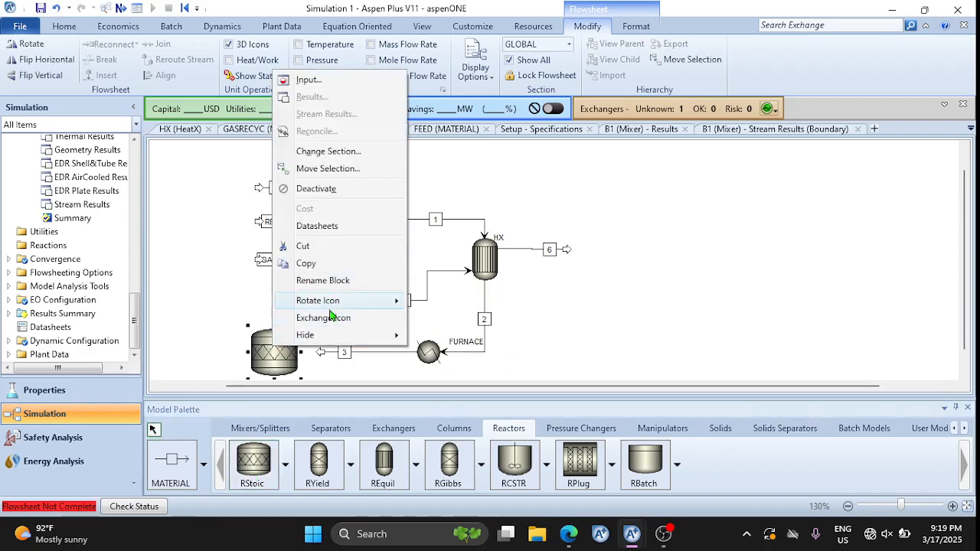
mouse_move(350, 302)
click(442, 334)
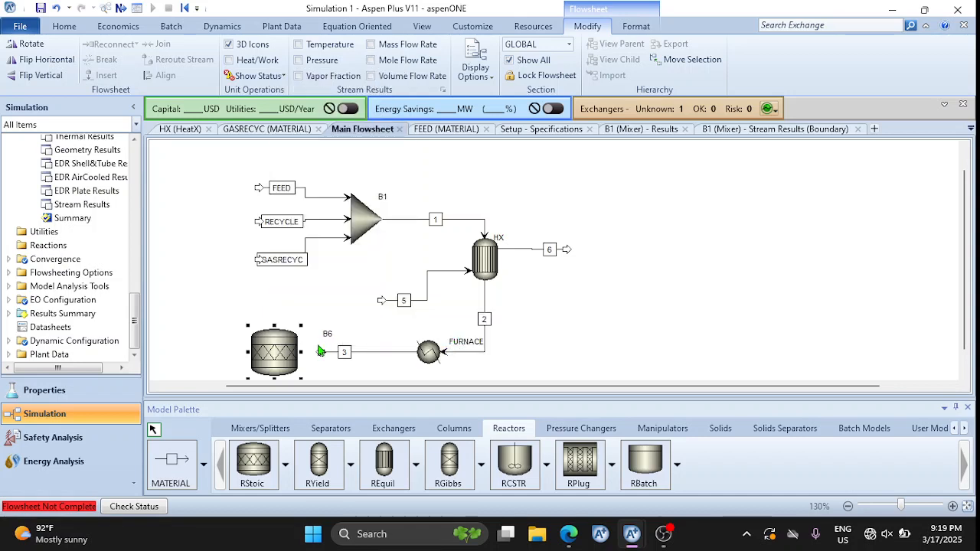
Connect stream 3 to the RStoic reactor's inlet and draw a material stream from its outlet
drag(319, 351, 279, 349)
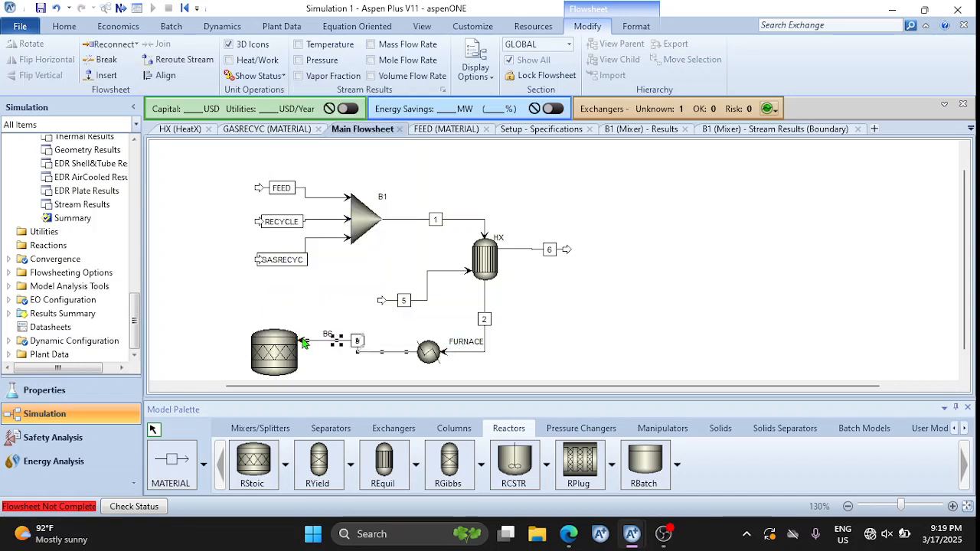
click(172, 474)
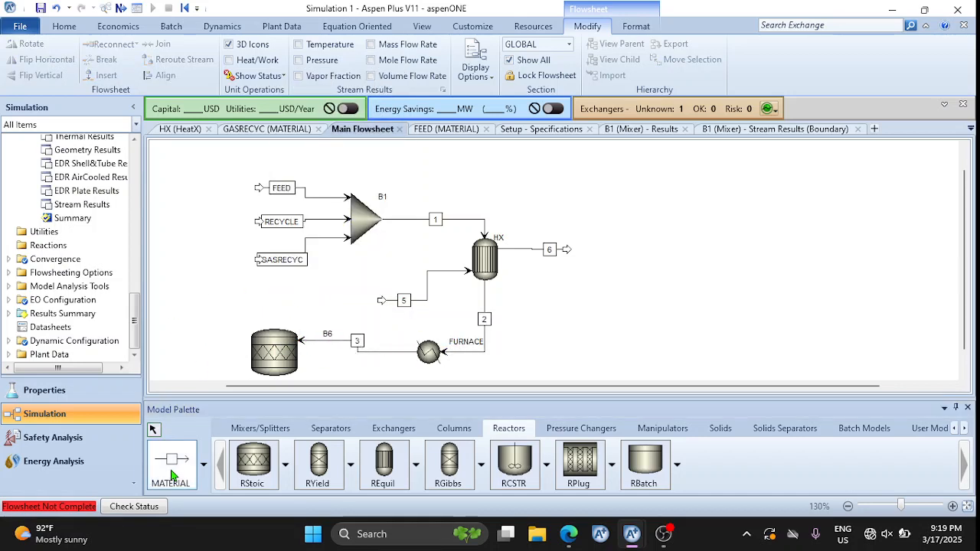
click(241, 363)
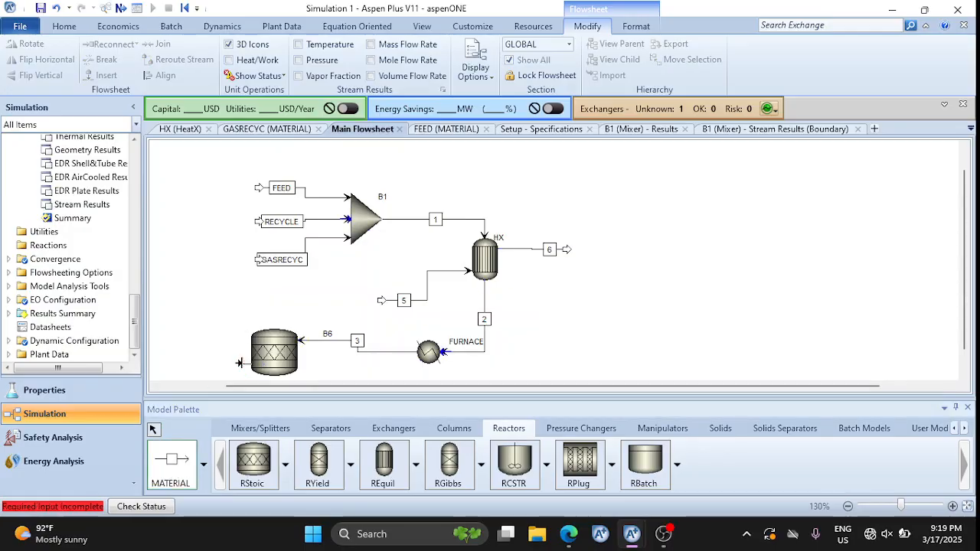
click(198, 337)
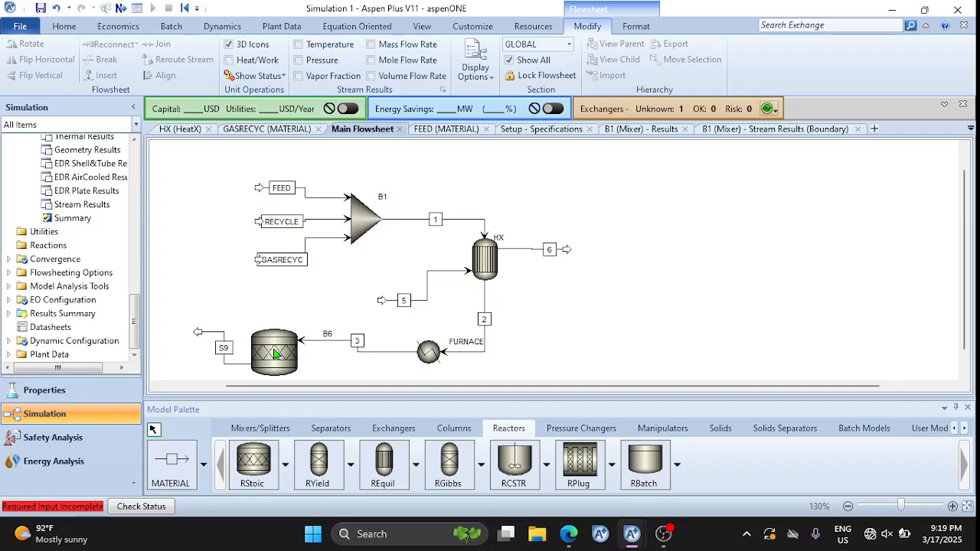
Rename reactor block B6 as REACTOR
double_click(324, 335)
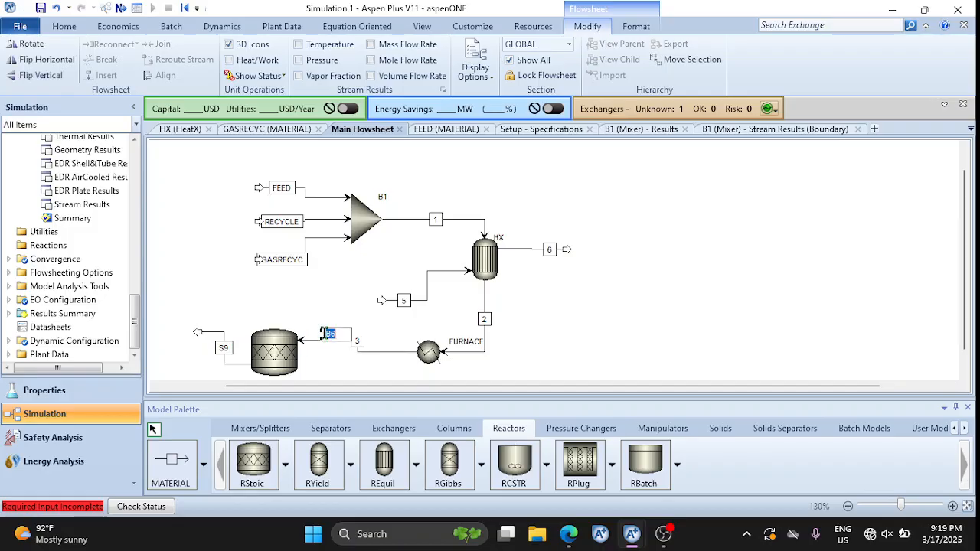
text(REACTOR)
key(Return)
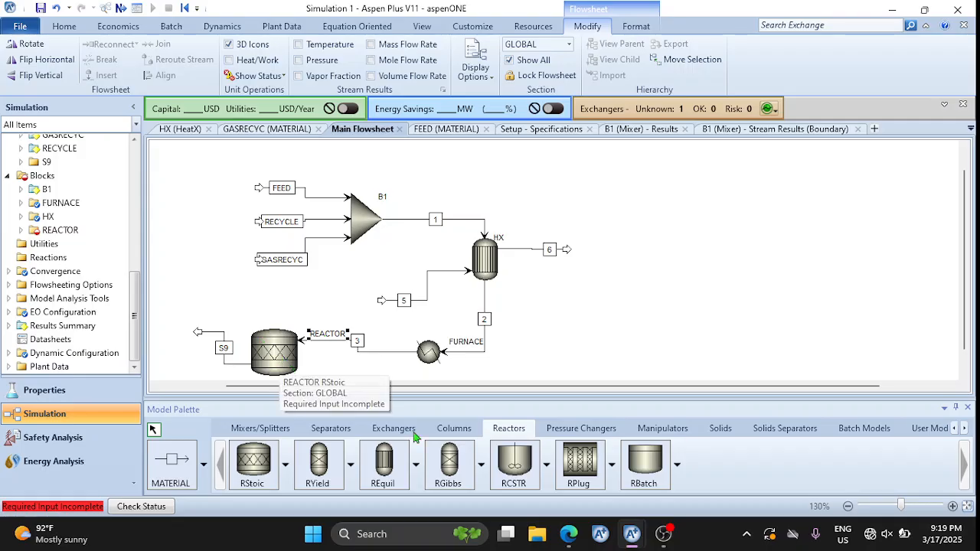
Look up the reactor outlet conditions in the Edge PDF and specify REACTOR in Aspen Plus with 1268 F and 494 psia
mouse_move(568, 532)
click(576, 491)
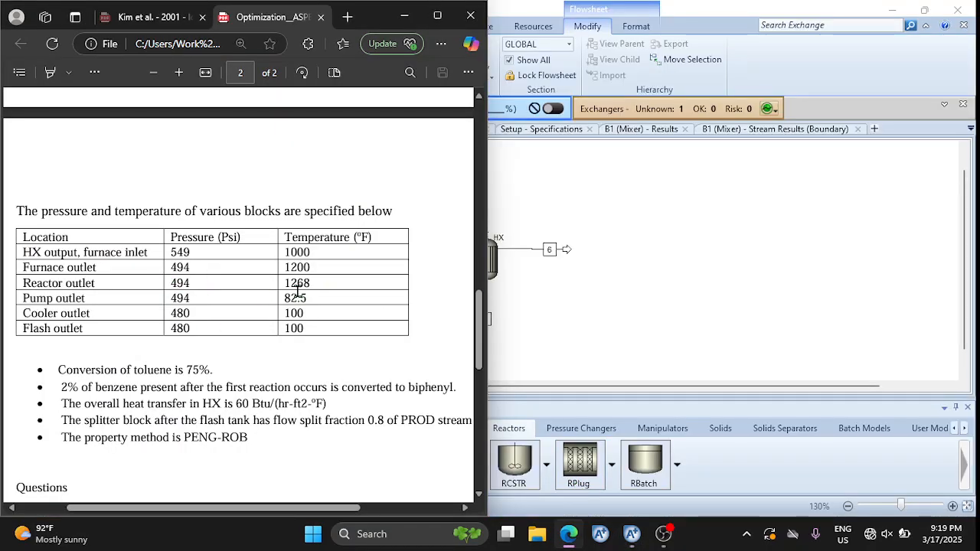
click(564, 287)
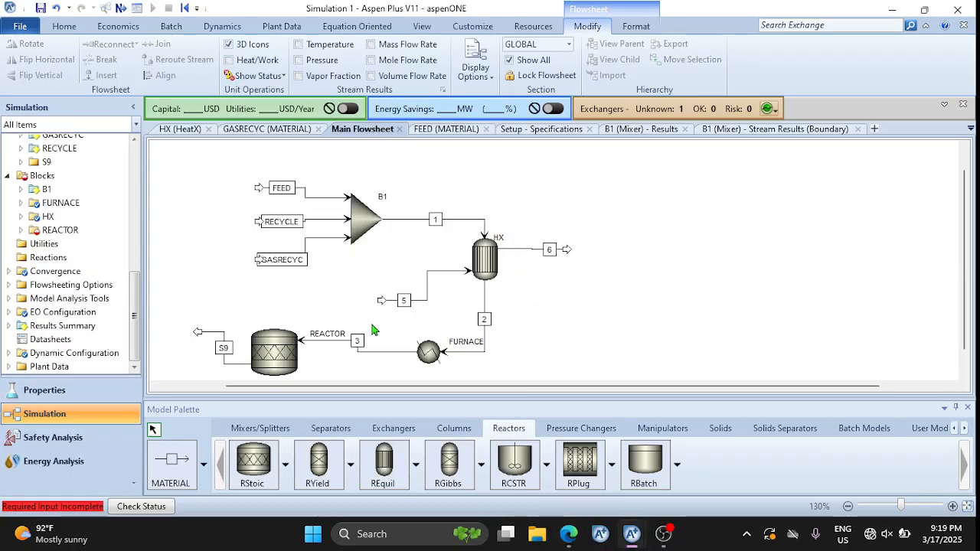
double_click(278, 356)
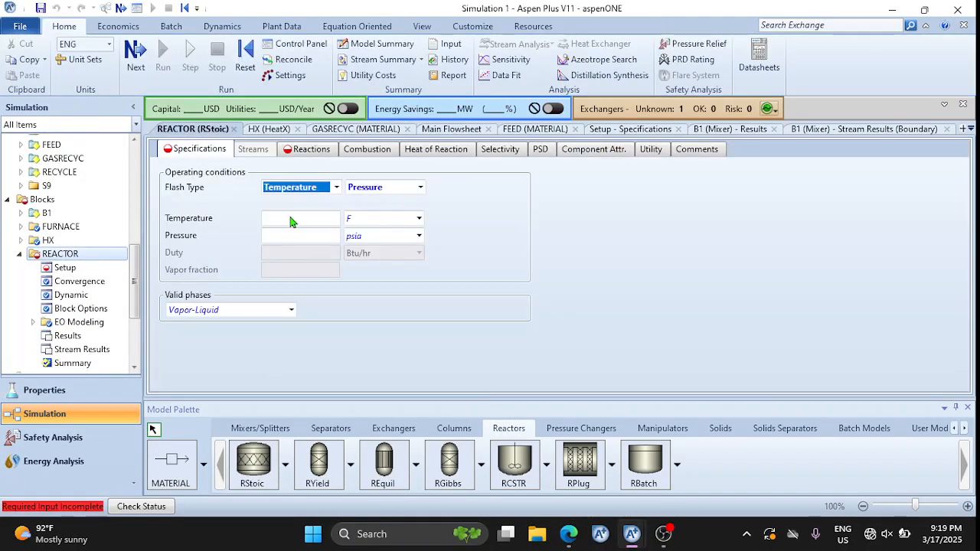
click(290, 221)
text(1268)
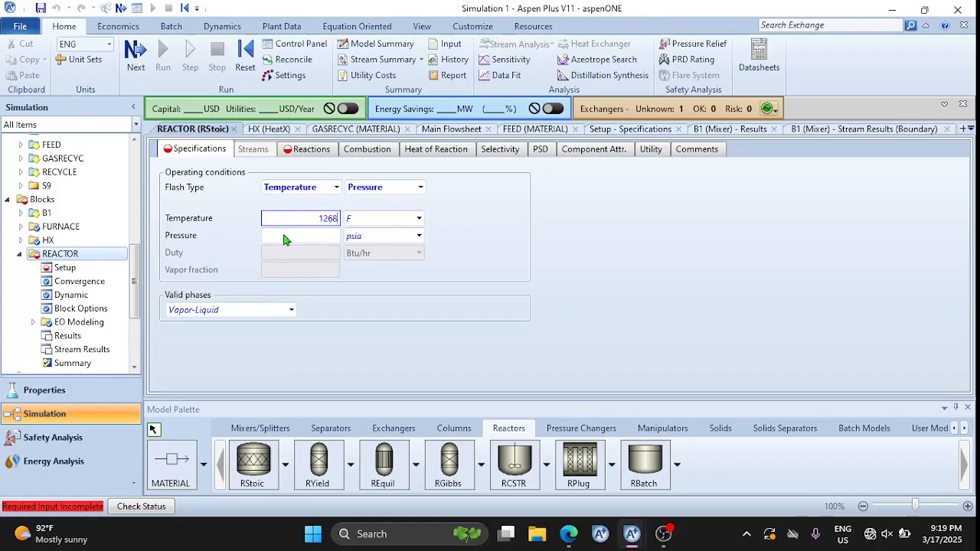
click(282, 235)
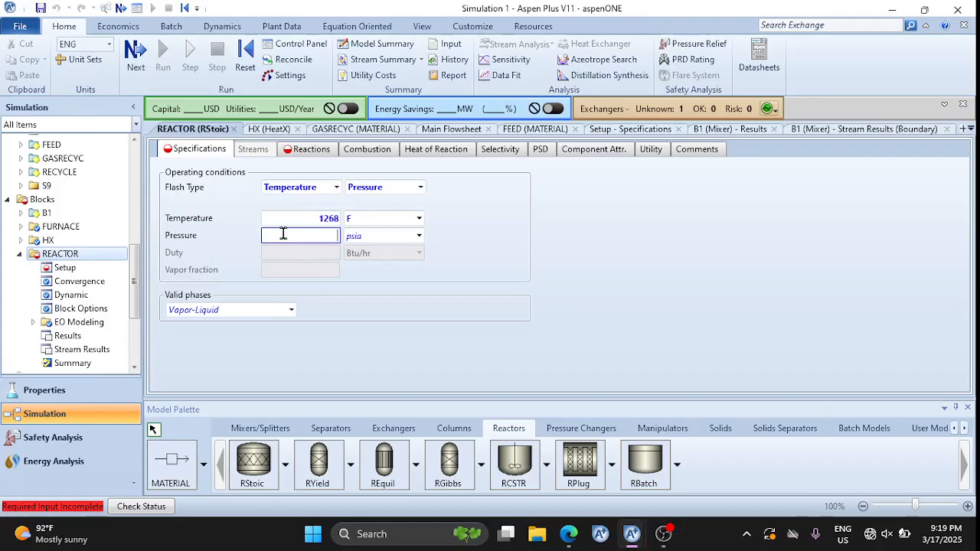
text(494)
click(450, 307)
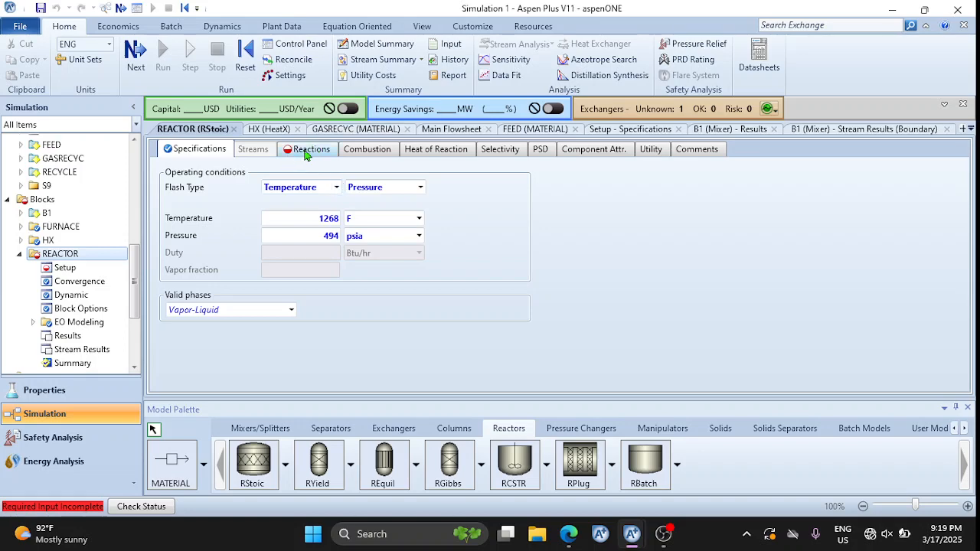
Create a new reaction for the reactor and look up the main reaction equation in the Edge PDF
click(307, 151)
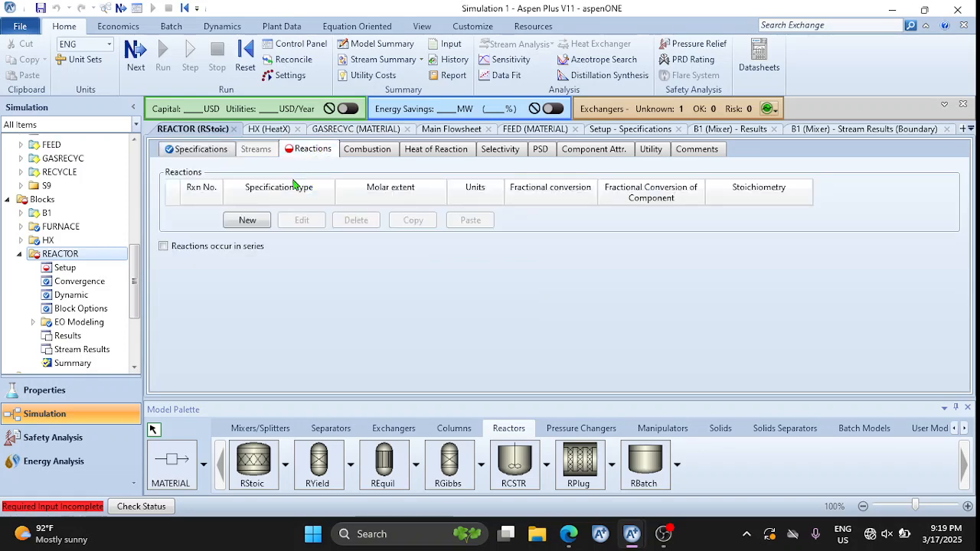
click(249, 221)
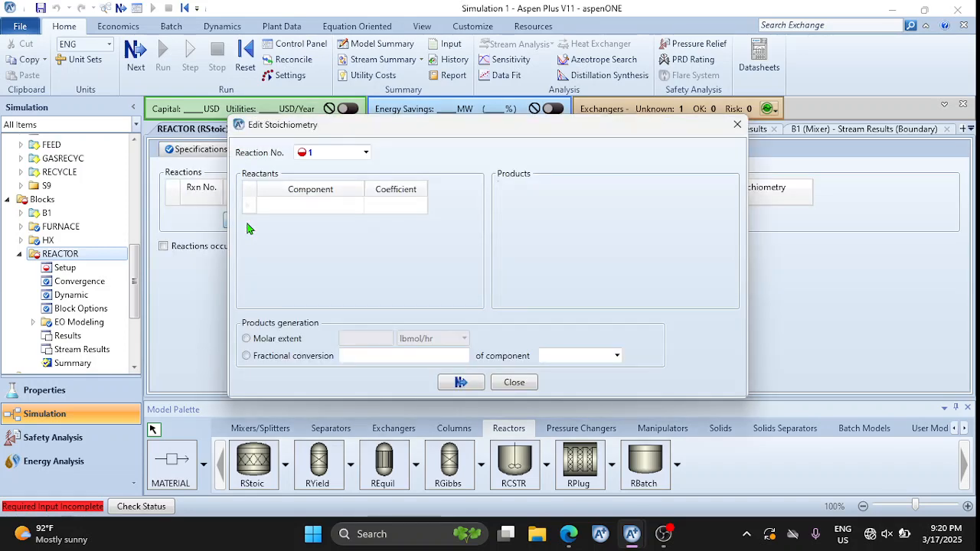
mouse_move(568, 534)
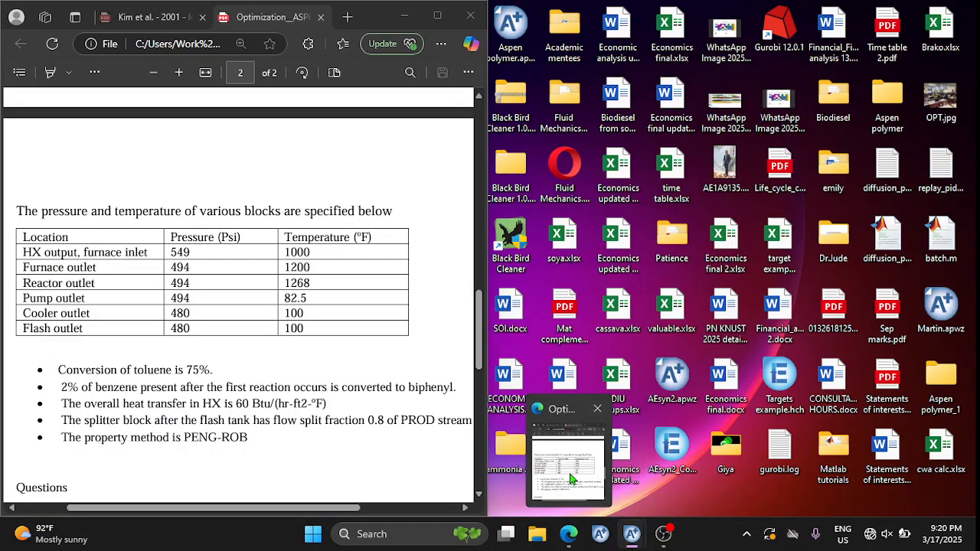
click(571, 478)
scroll(311, 248, up, 10)
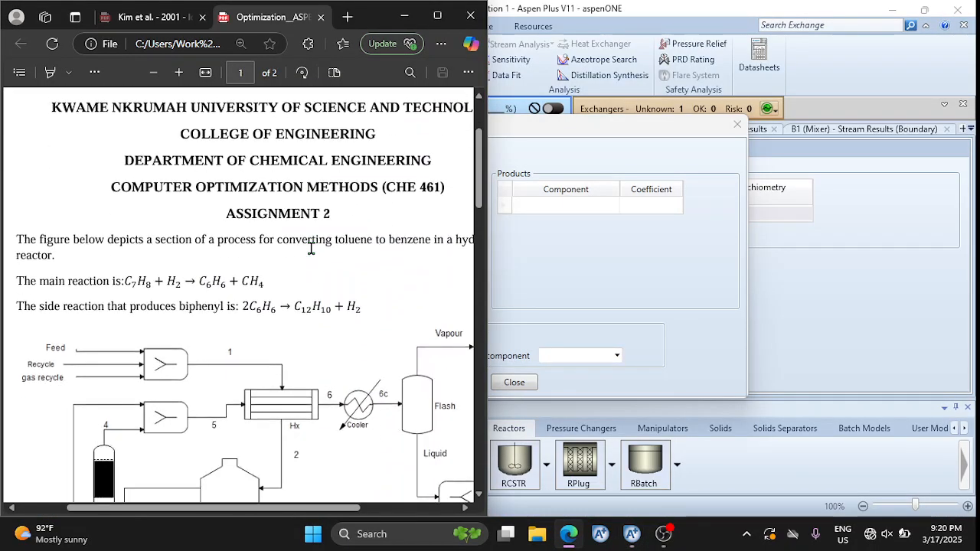
scroll(311, 248, down, 1)
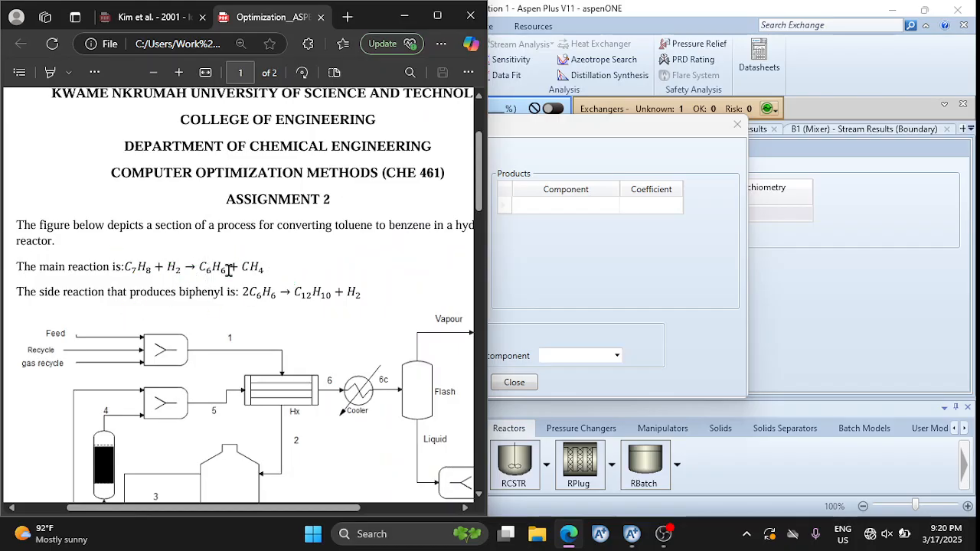
click(534, 222)
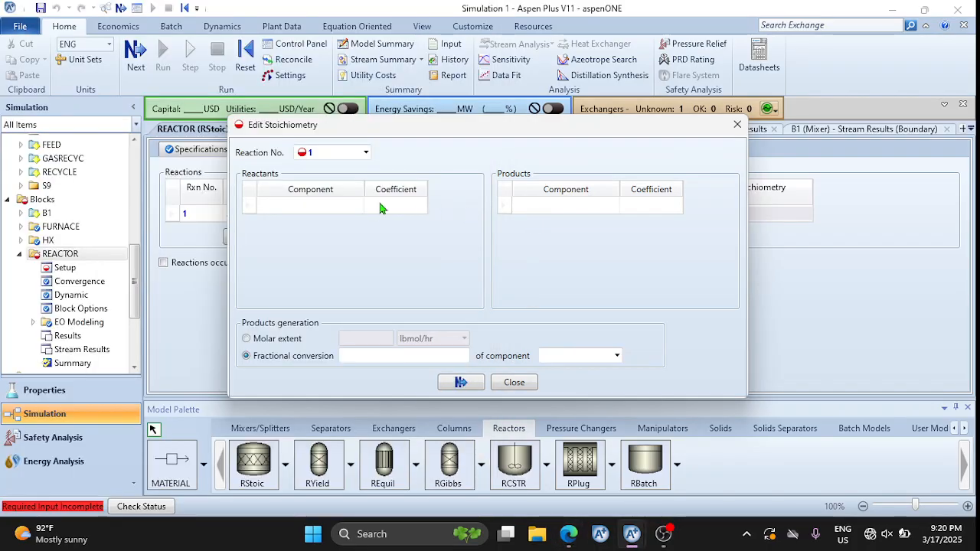
Assign C7H8 and H2 as the reactants and C6H6 and CH4 as the products of reaction 1
click(358, 209)
click(330, 220)
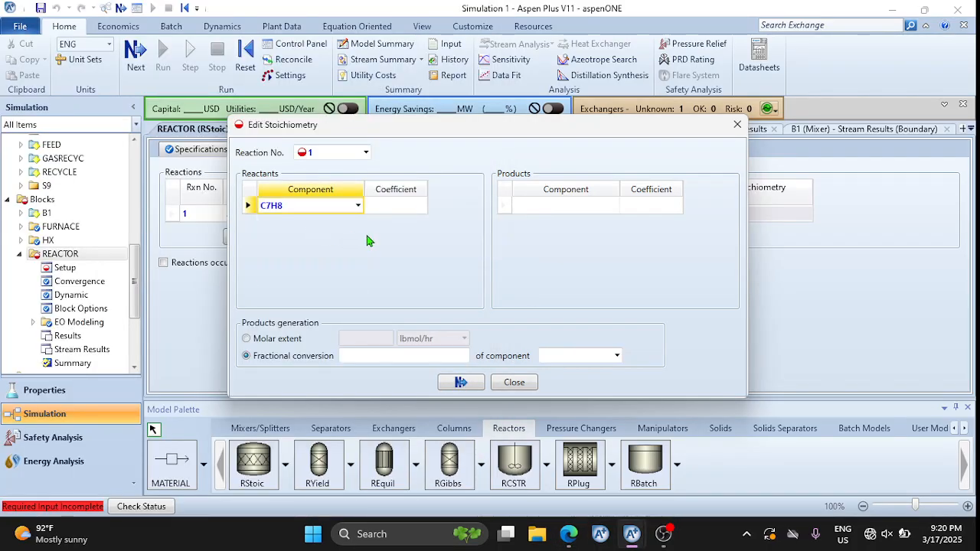
click(358, 222)
click(322, 254)
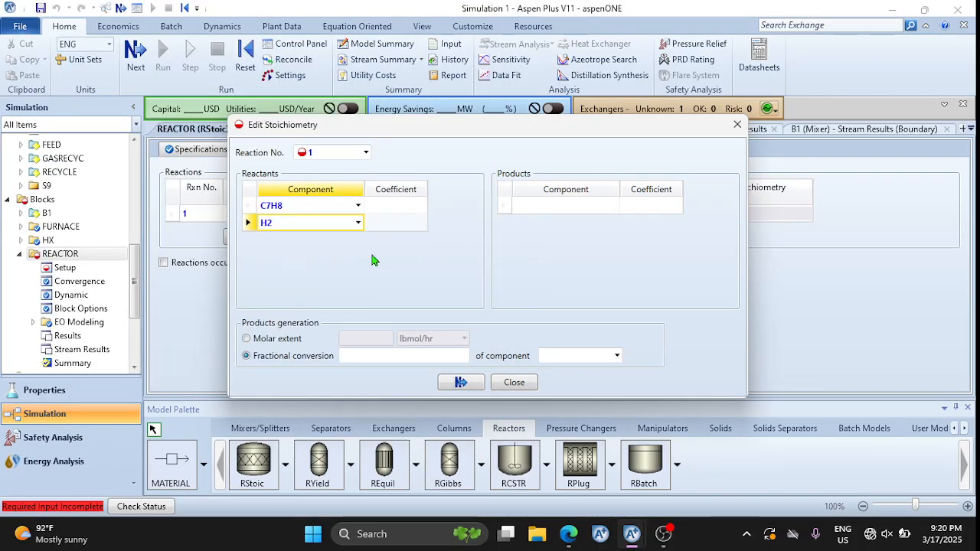
click(613, 205)
click(536, 261)
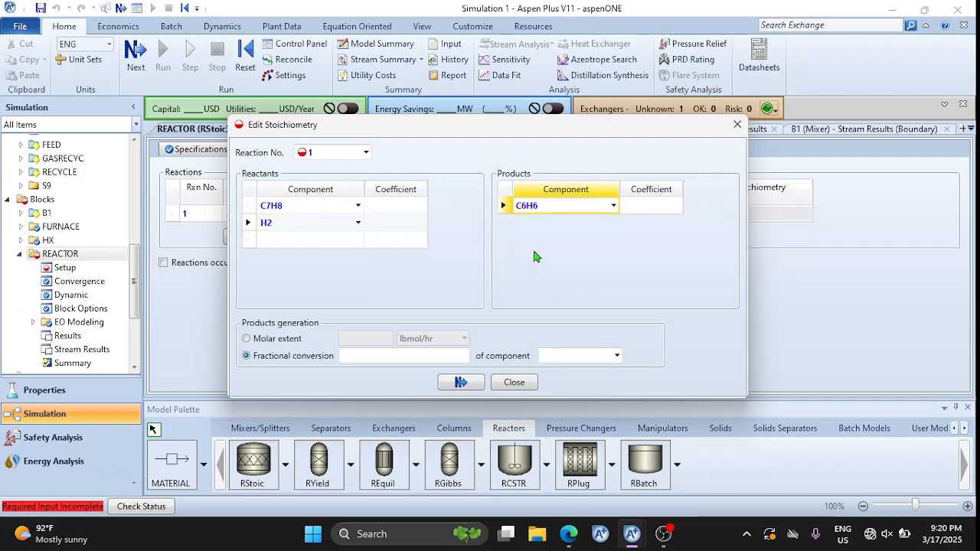
click(613, 223)
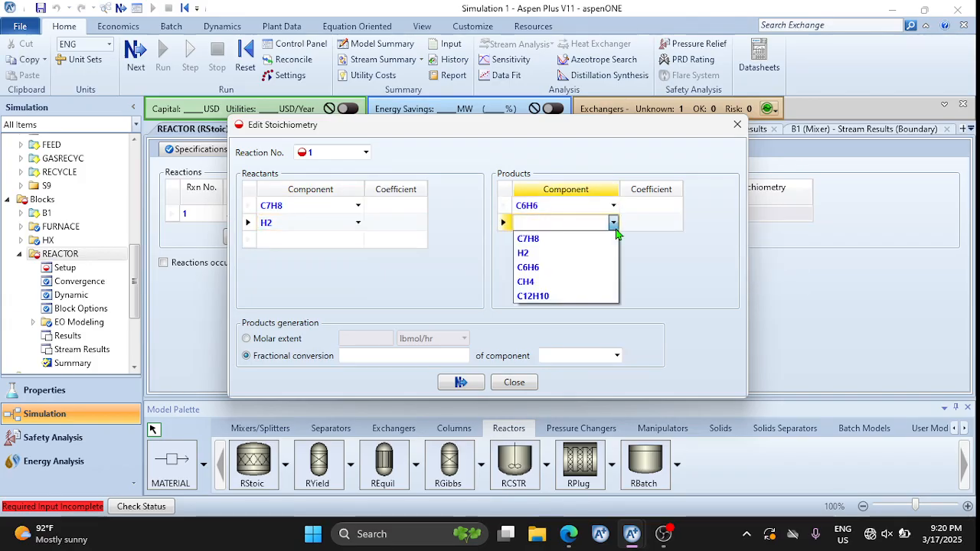
click(536, 282)
Set the stoichiometric coefficients of reaction 1 to -1 for C7H8 and H2 and 1 for C6H6 and CH4
click(394, 205)
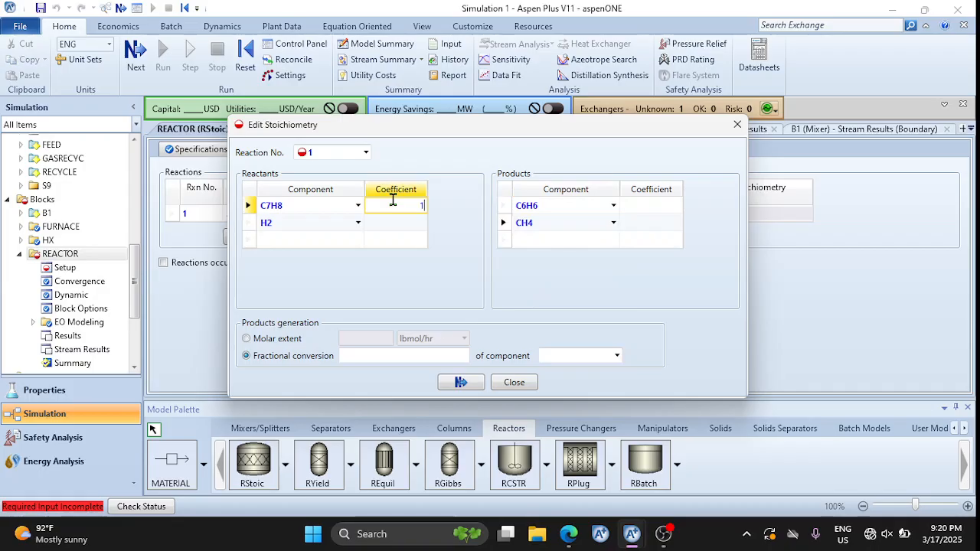
text(-1)
click(414, 223)
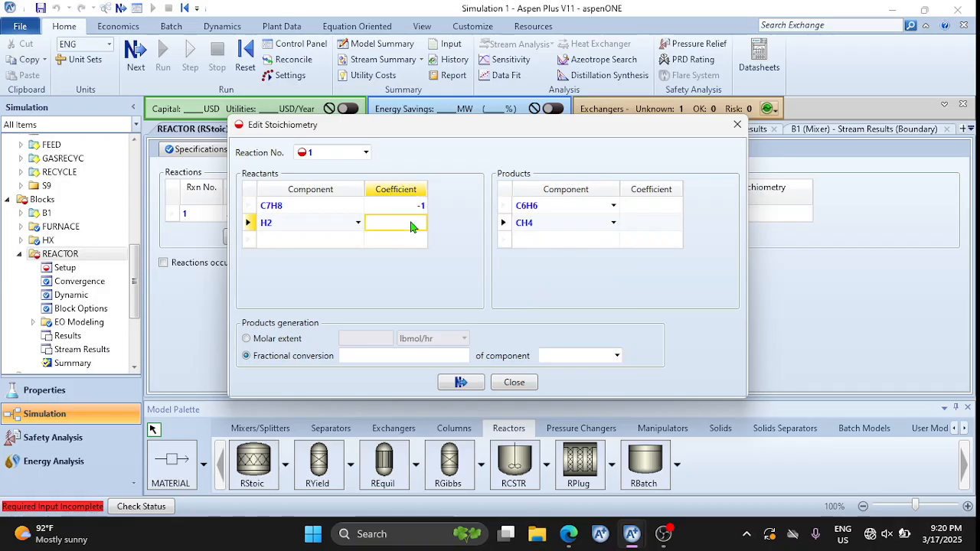
text(1)
click(644, 205)
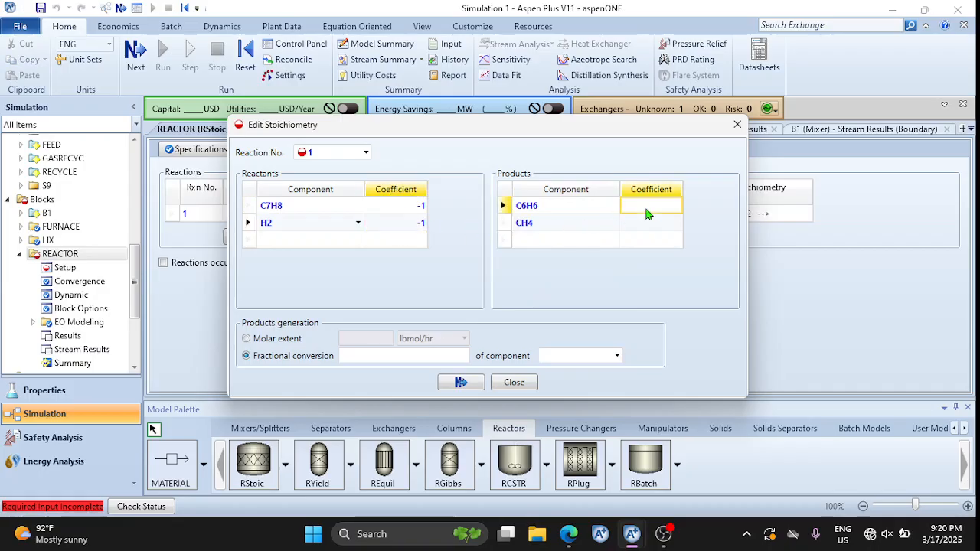
text(1)
click(645, 226)
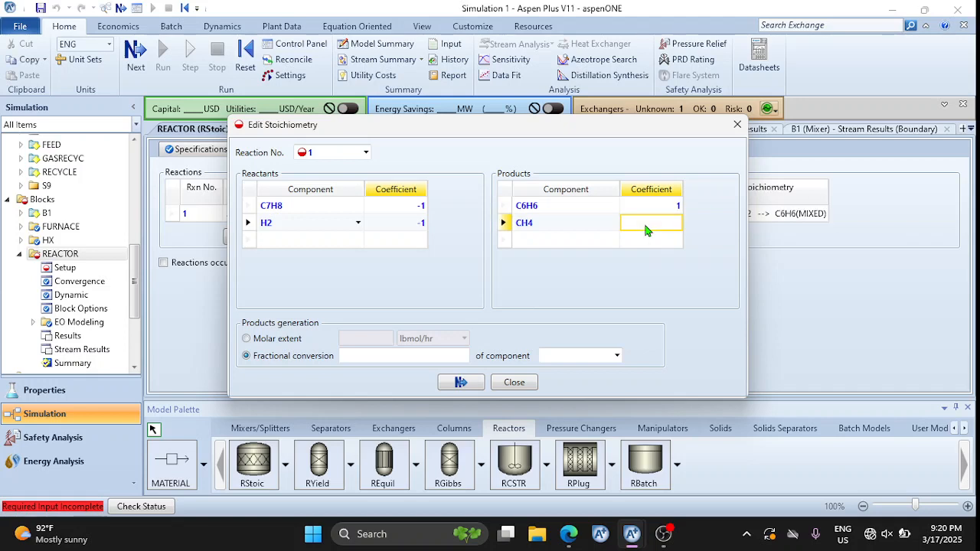
text(1)
key(Return)
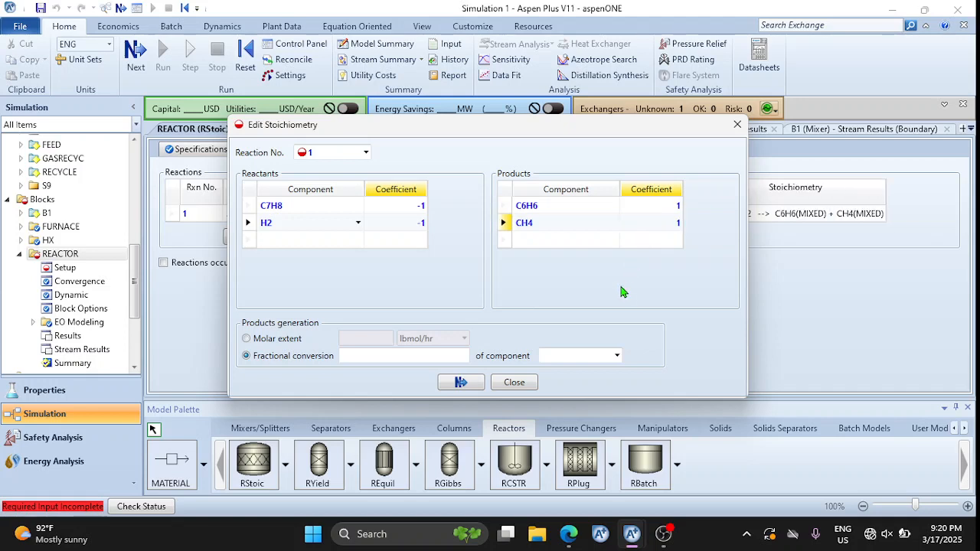
Set the fractional conversion of reaction 1 to 0.75
click(457, 356)
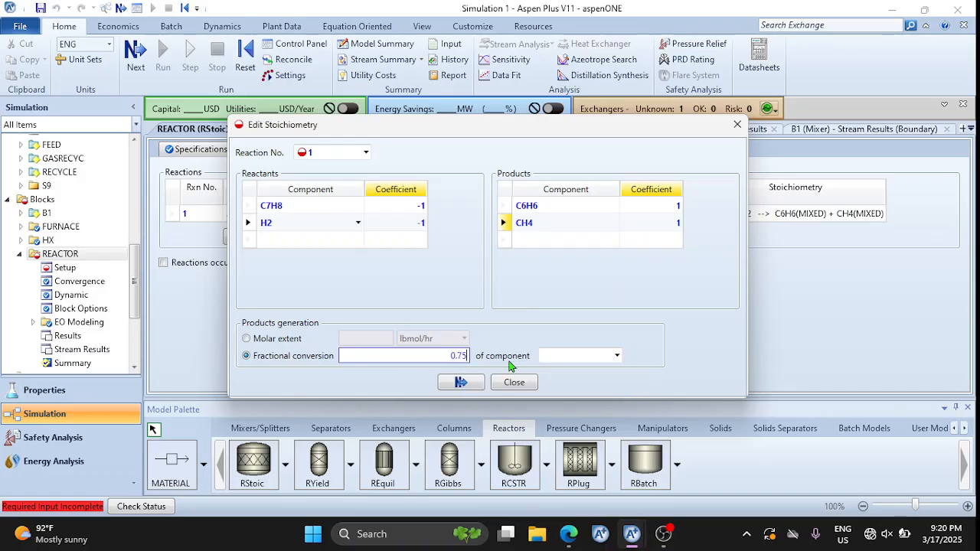
Base reaction 1's fractional conversion on component C7H8, check it against the assignment PDF, and close the stoichiometry editor
click(617, 356)
click(572, 376)
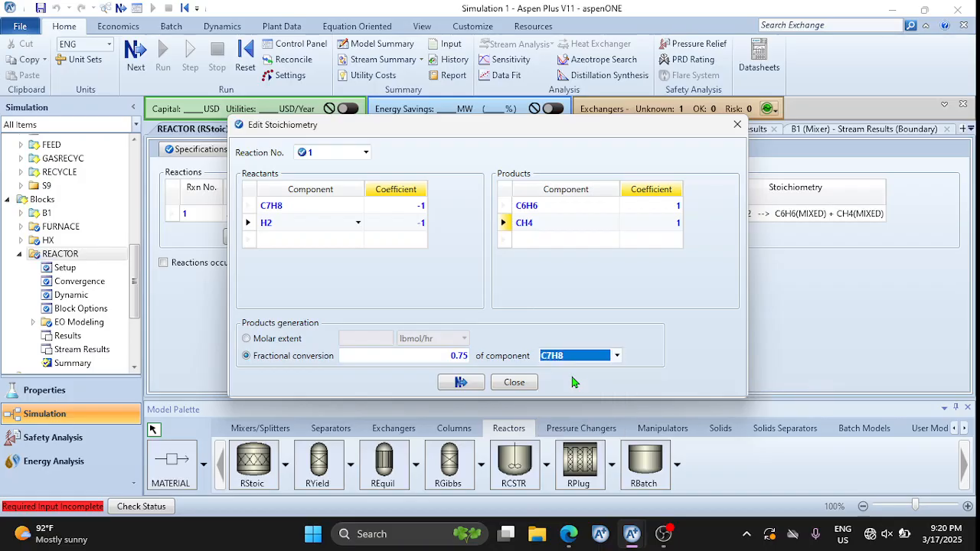
mouse_move(570, 536)
click(571, 469)
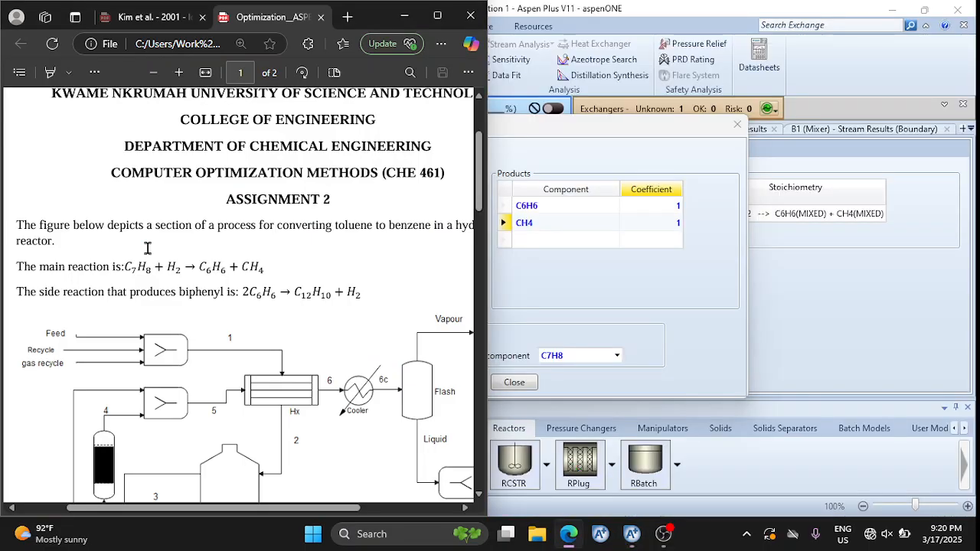
scroll(112, 234, down, 15)
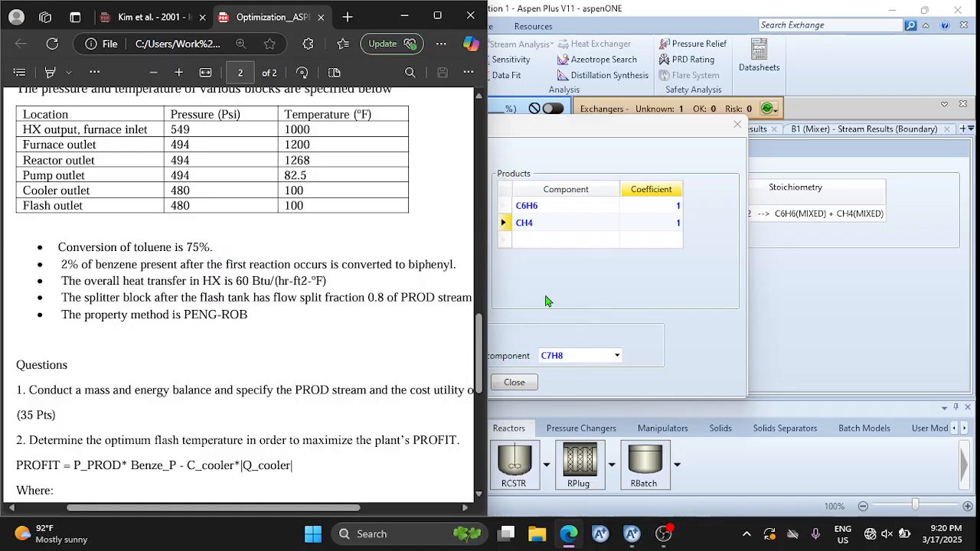
click(531, 329)
click(459, 383)
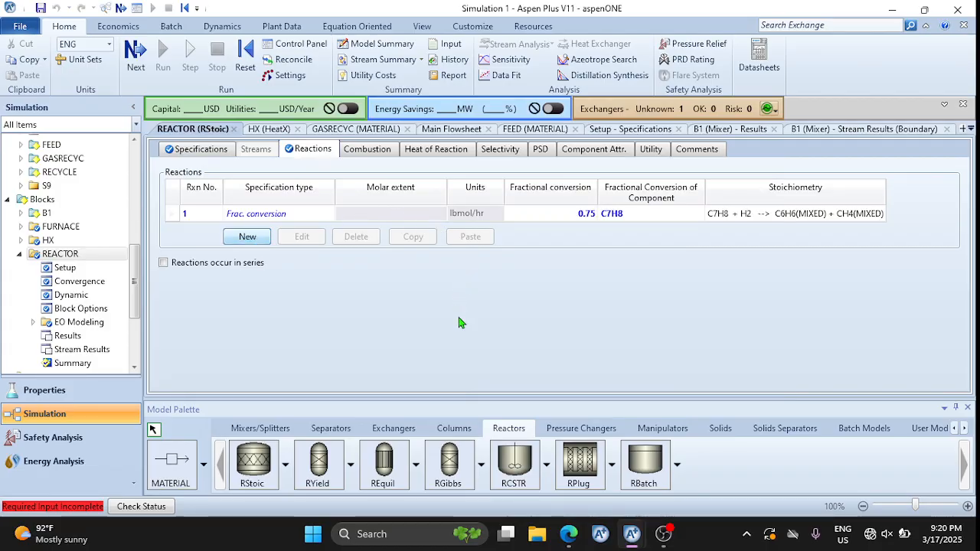
Create reaction 2 for the side reaction given in the assignment, with C6H6 as reactant and a coefficient of -2
click(247, 236)
click(555, 459)
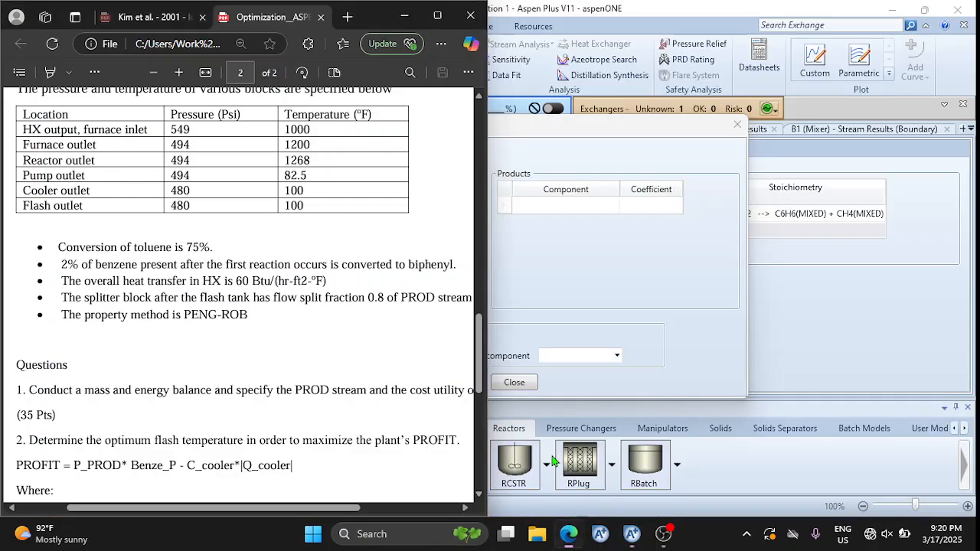
scroll(376, 345, up, 15)
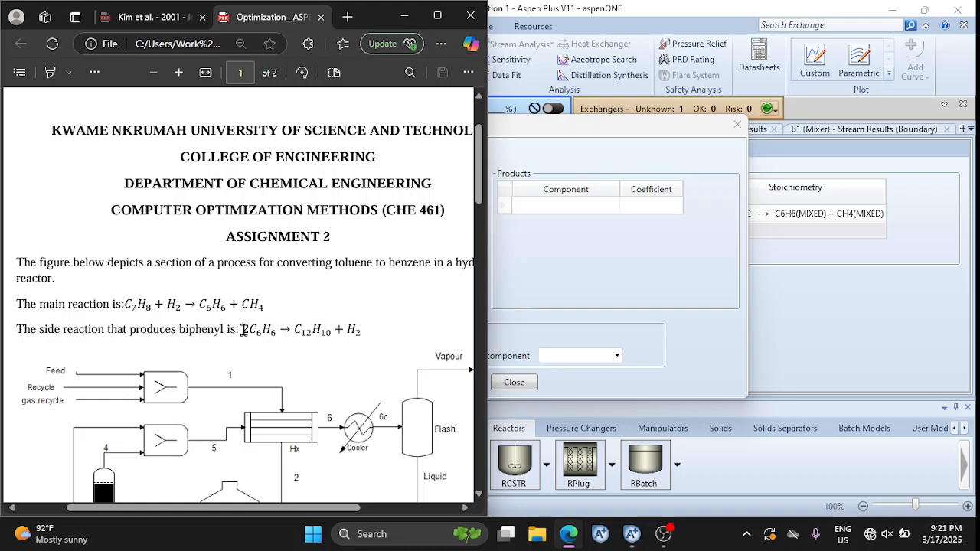
click(542, 290)
click(310, 205)
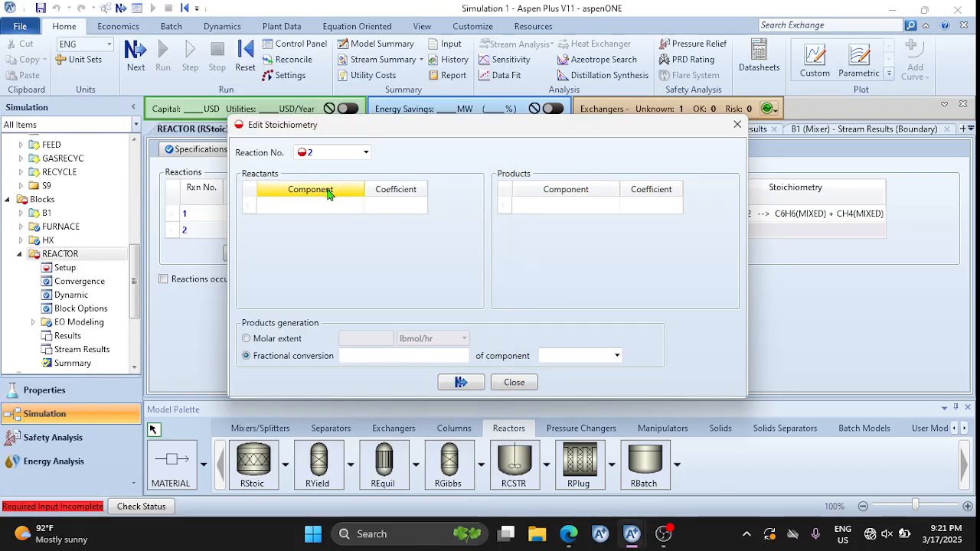
click(358, 205)
click(322, 251)
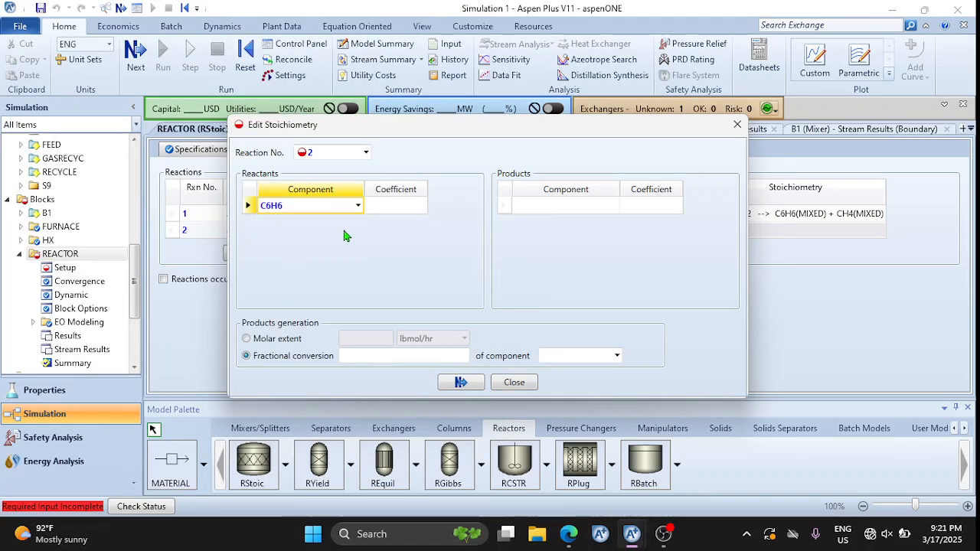
click(395, 206)
text(-2)
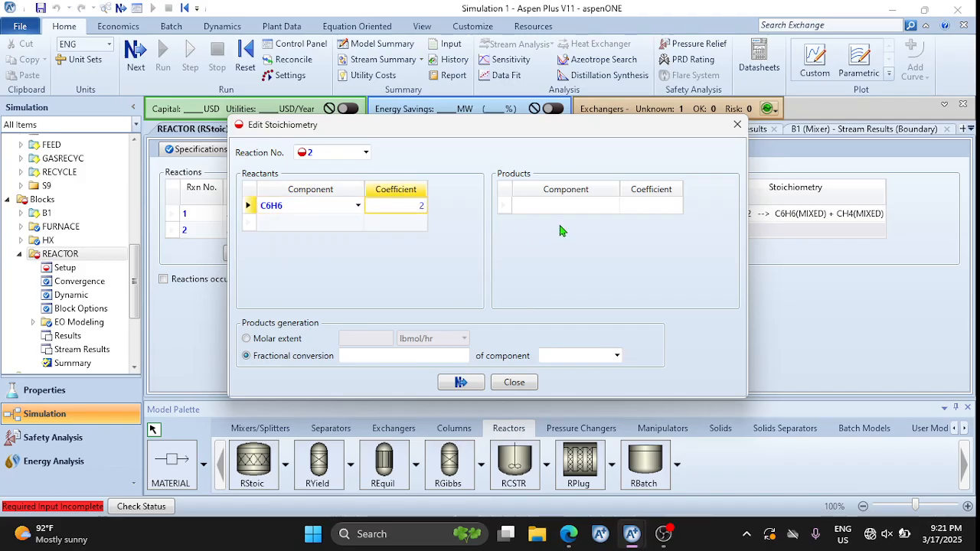
Add C12H10 and H2 as products of reaction 2, each with a coefficient of 1
click(610, 207)
click(612, 206)
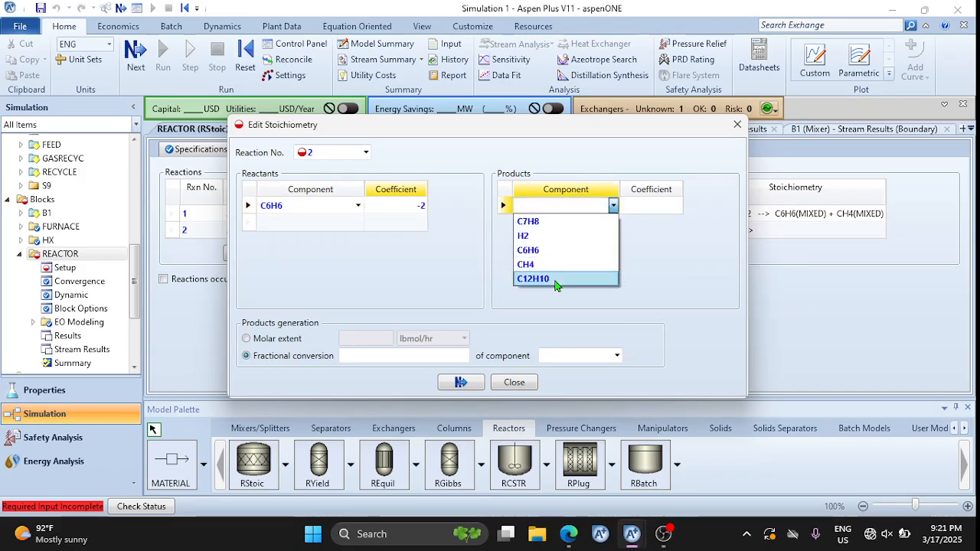
click(540, 280)
click(651, 206)
text(1)
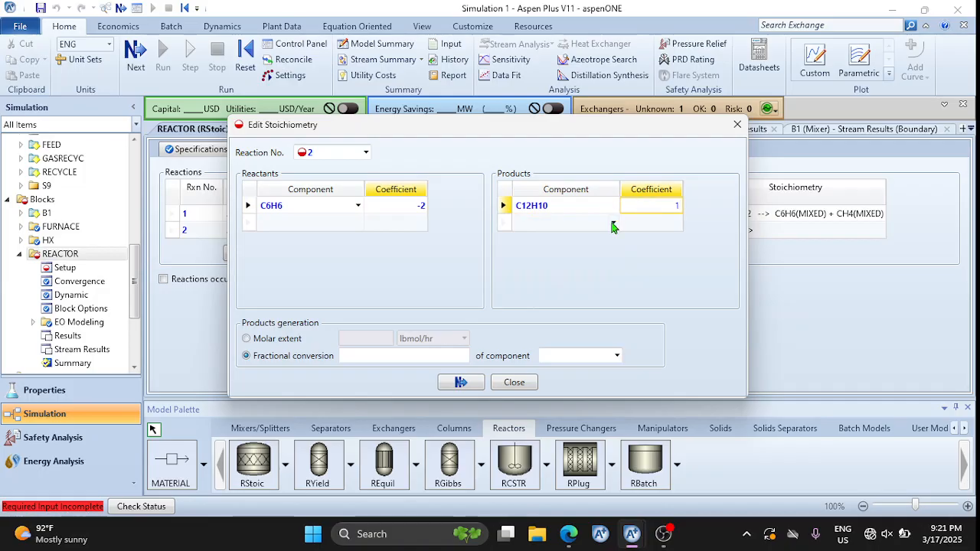
click(613, 223)
click(613, 223)
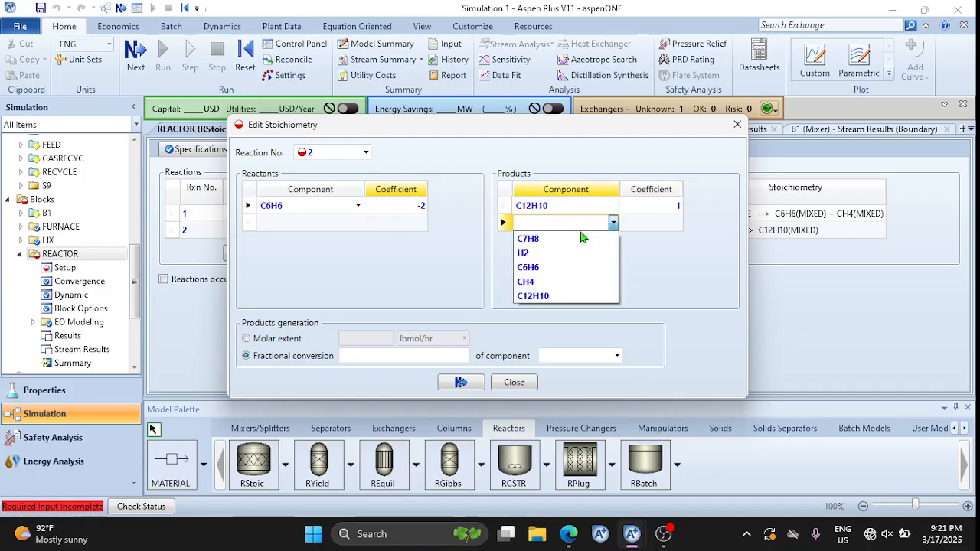
click(547, 253)
click(664, 220)
text(1)
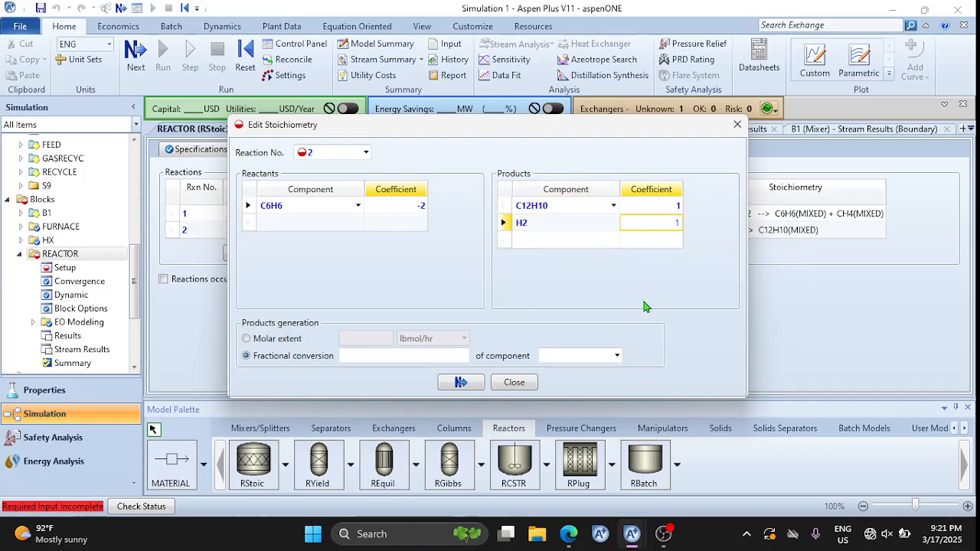
key(Return)
Set reaction 2's fractional conversion to 0.02 of component C6H6 per the assignment, and close the stoichiometry editor
mouse_move(574, 534)
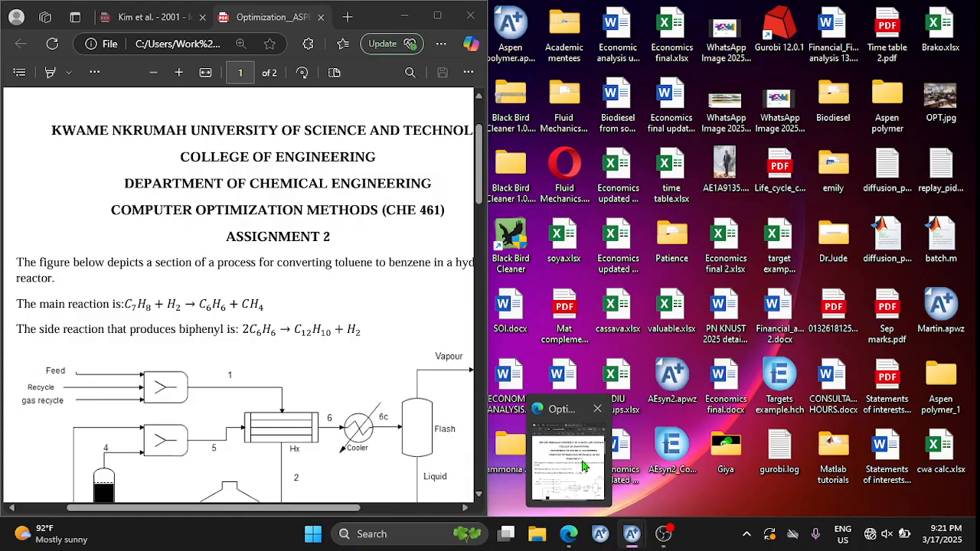
click(565, 428)
scroll(205, 338, down, 15)
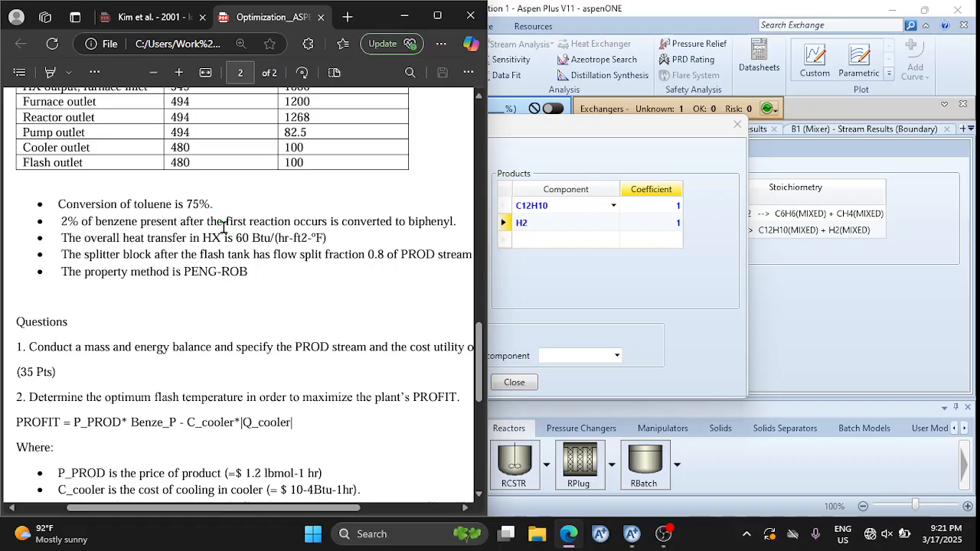
click(524, 332)
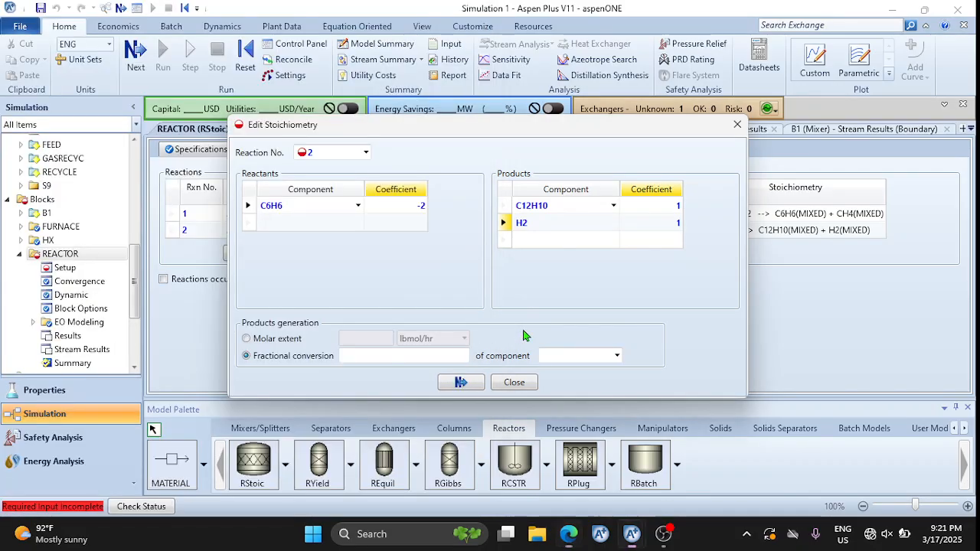
click(423, 356)
text(0)
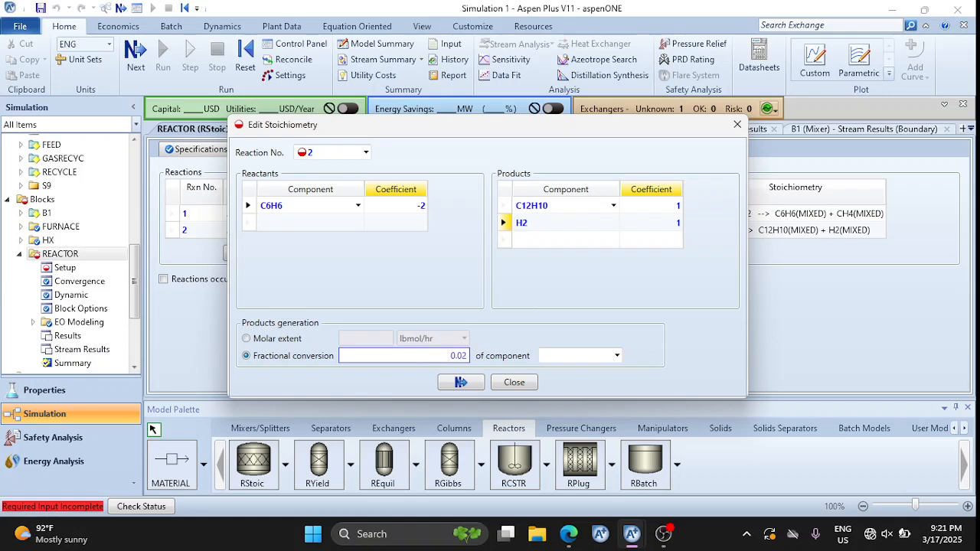
text(.02)
click(617, 355)
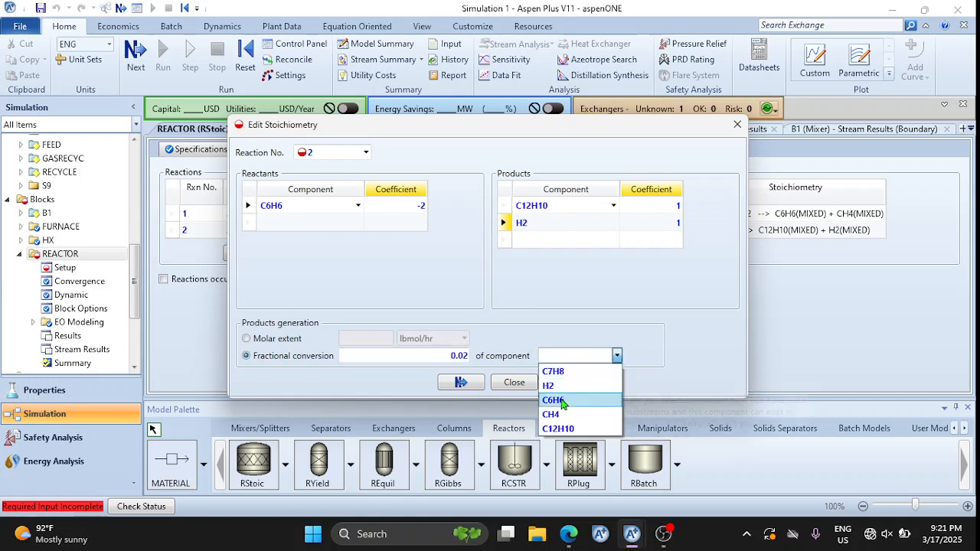
click(561, 402)
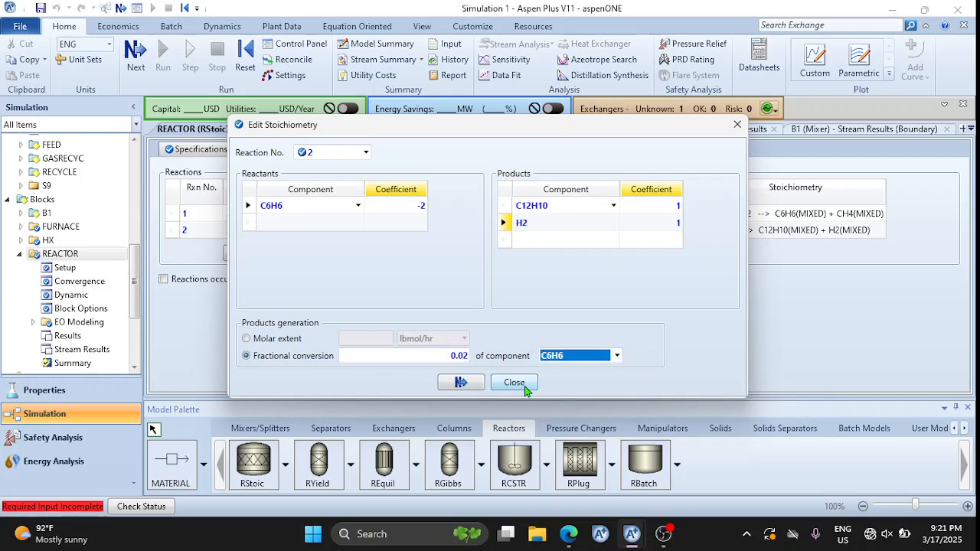
click(514, 382)
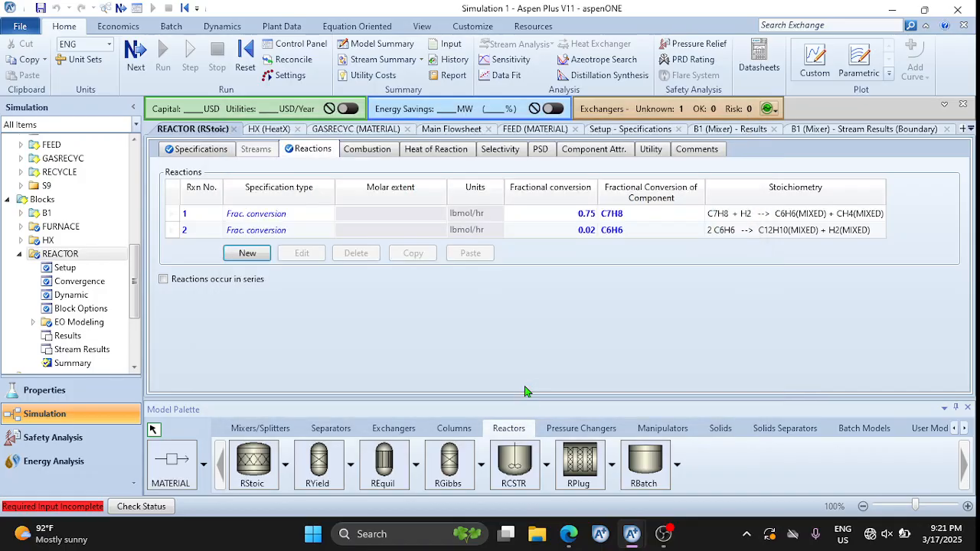
Consult the conversion notes in the assignment PDF and set the reactor's reactions to occur in series
click(163, 280)
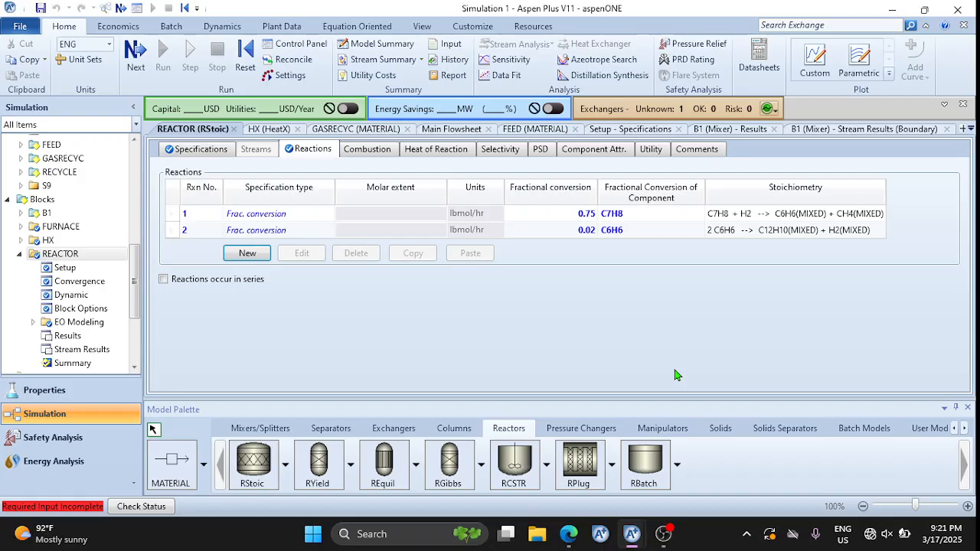
mouse_move(569, 533)
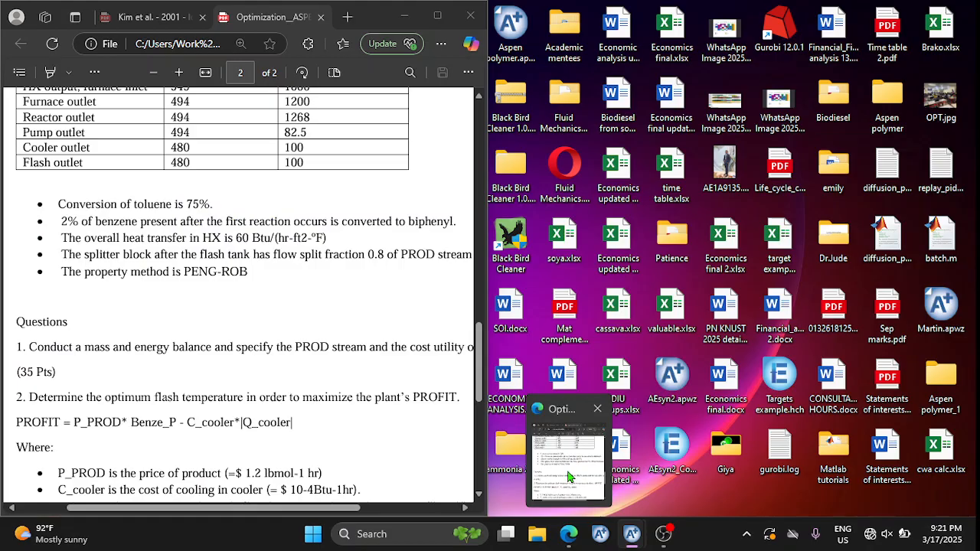
click(568, 477)
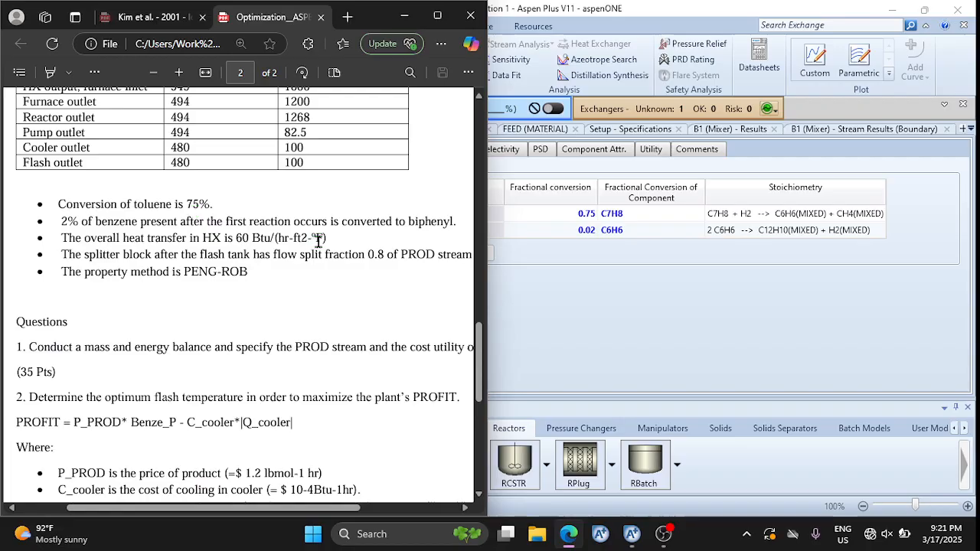
click(645, 328)
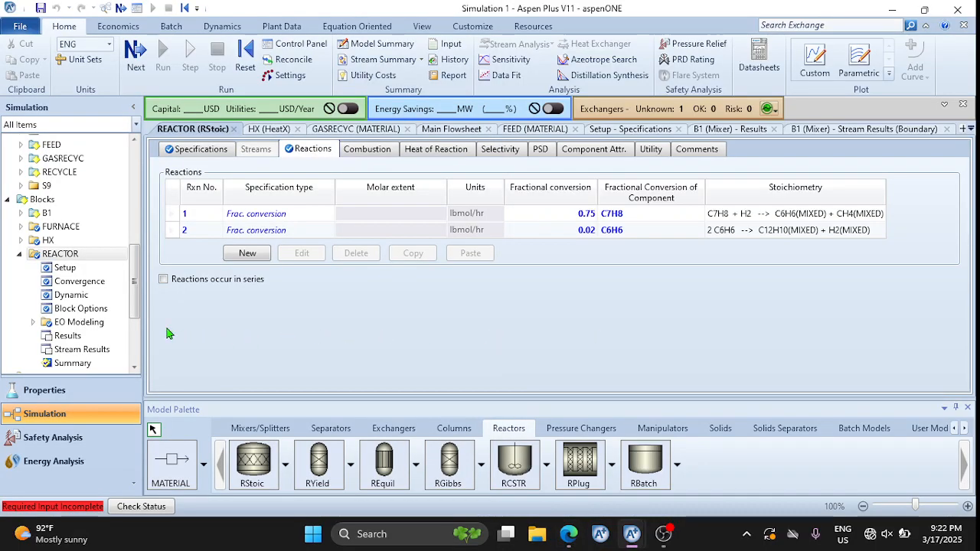
click(163, 279)
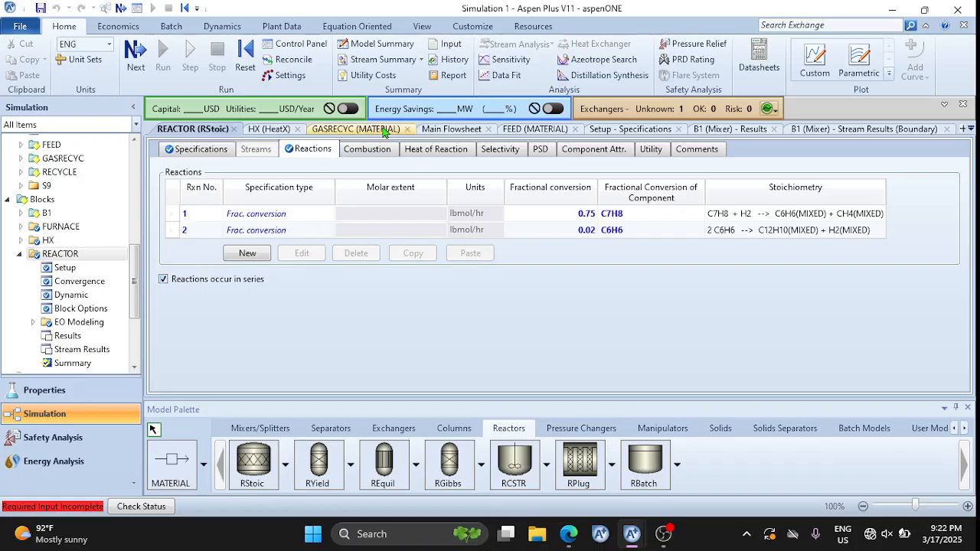
Return to the main flowsheet and rename the reactor's outlet stream S9 to 4, following the assignment's process diagram
click(451, 129)
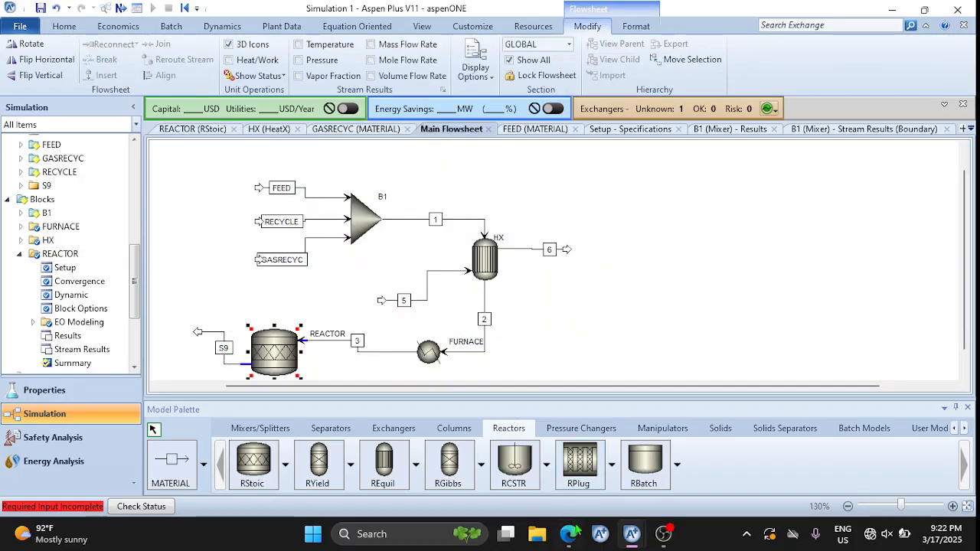
click(576, 531)
click(621, 339)
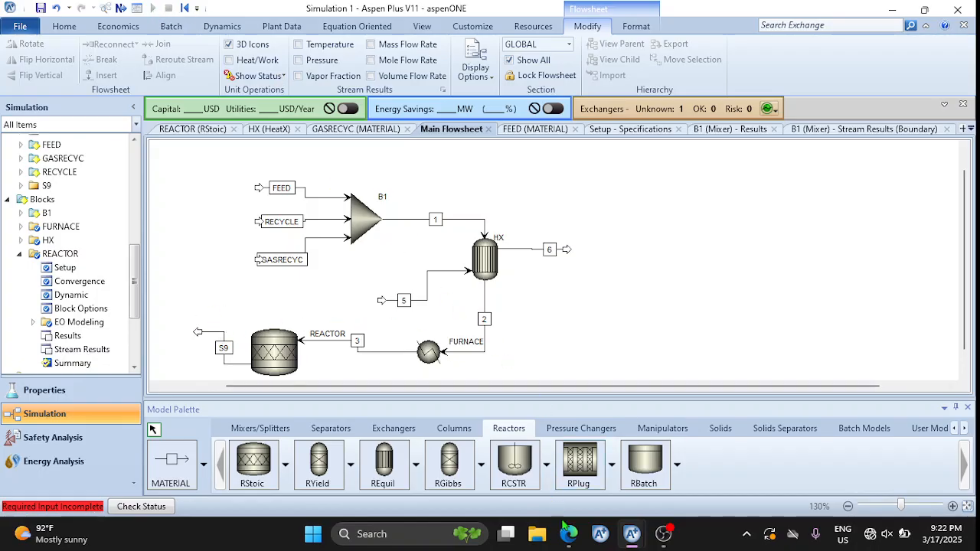
click(567, 490)
scroll(281, 314, up, 10)
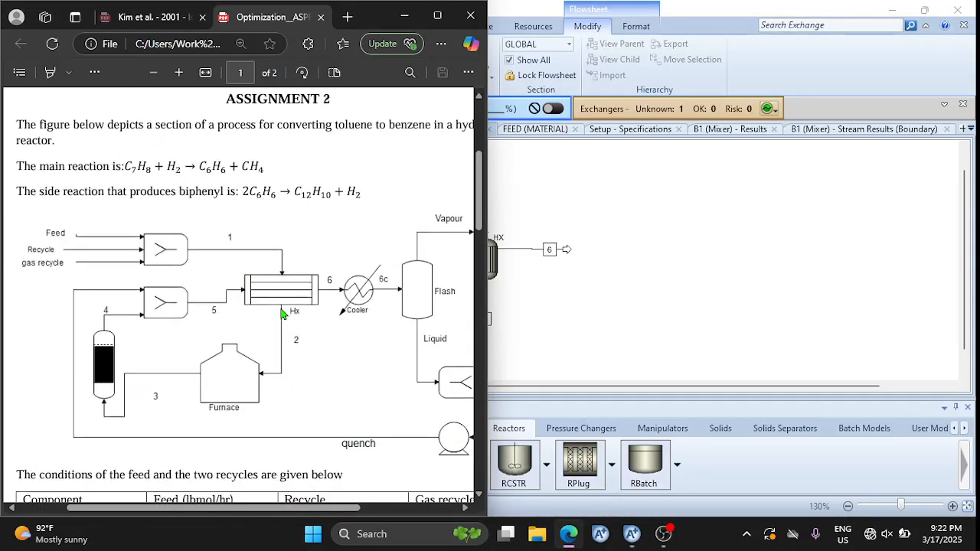
scroll(245, 334, down, 1)
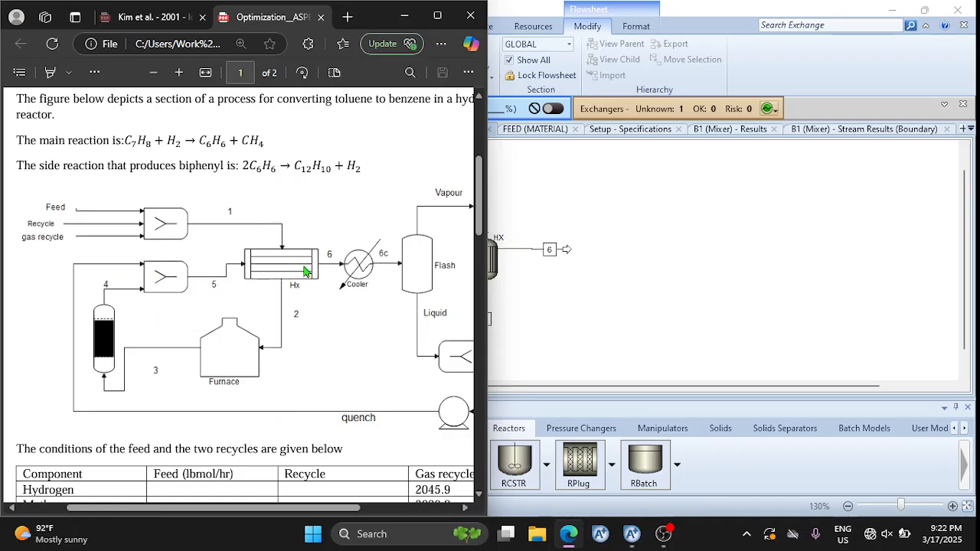
click(588, 322)
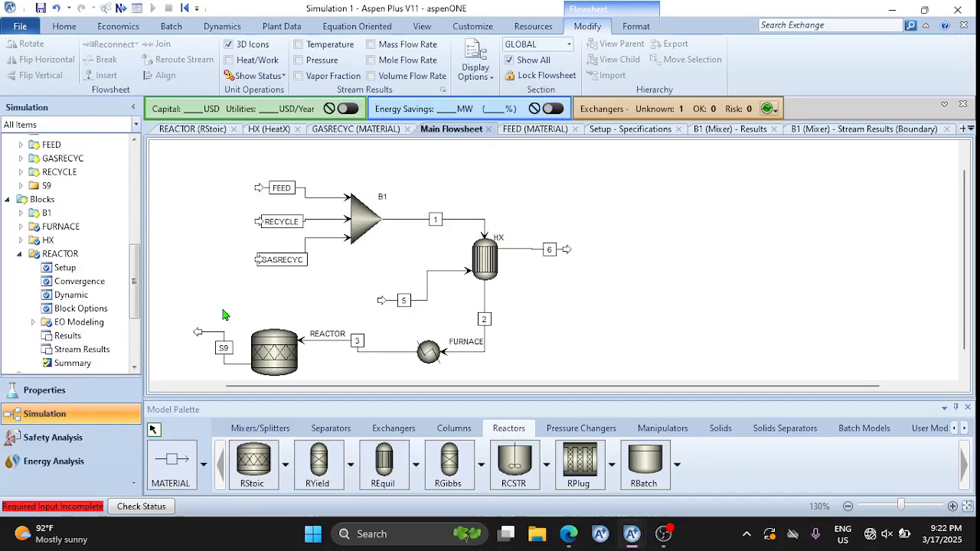
mouse_move(570, 534)
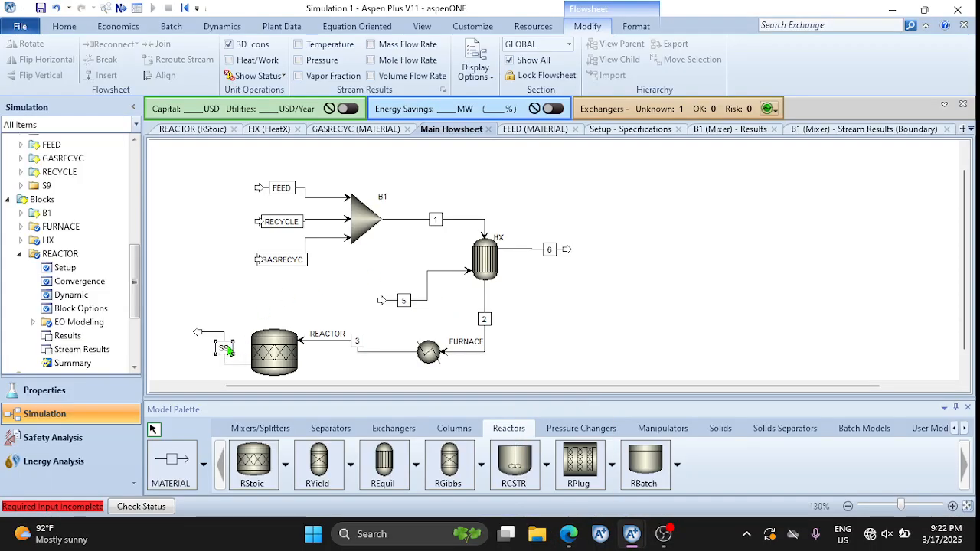
click(226, 348)
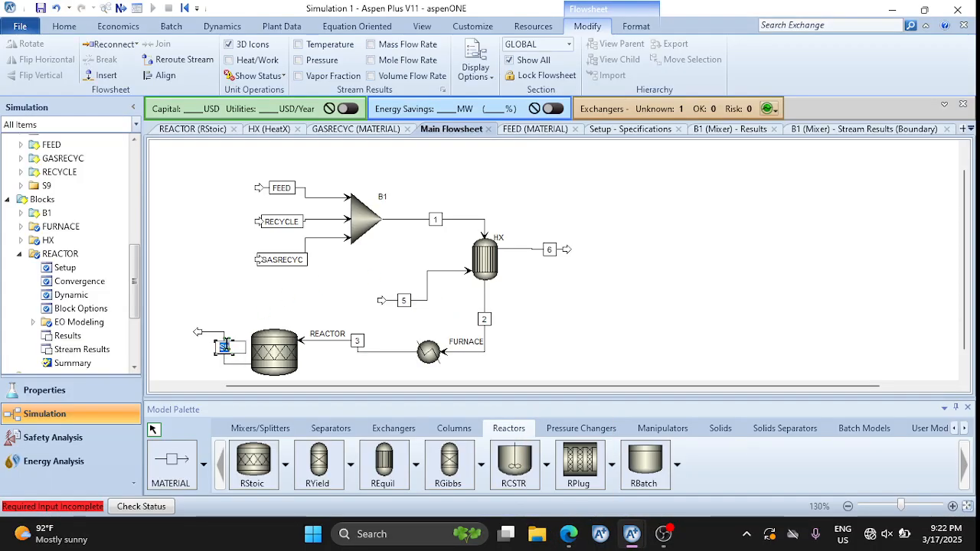
text(4)
click(217, 314)
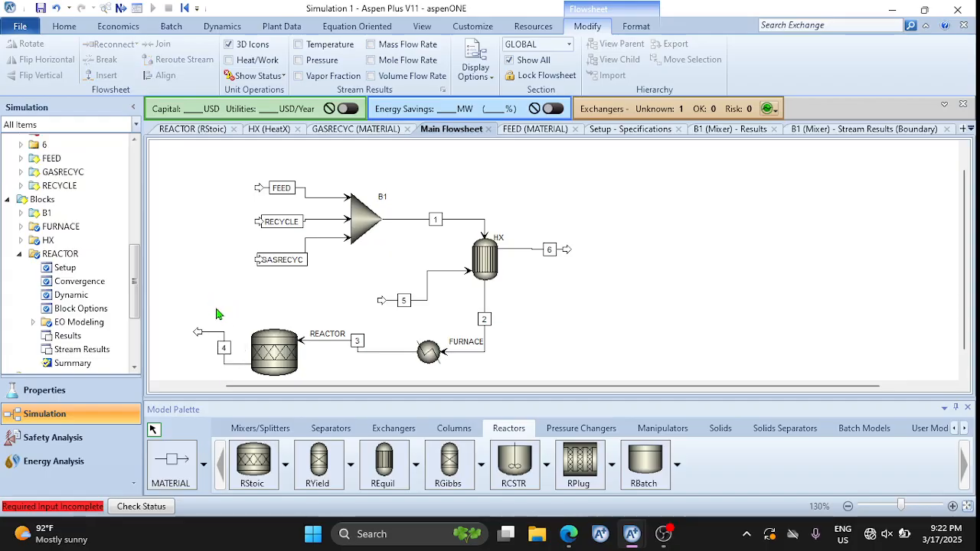
Place a Mixer block on the flowsheet just above the reactor
click(259, 428)
click(245, 471)
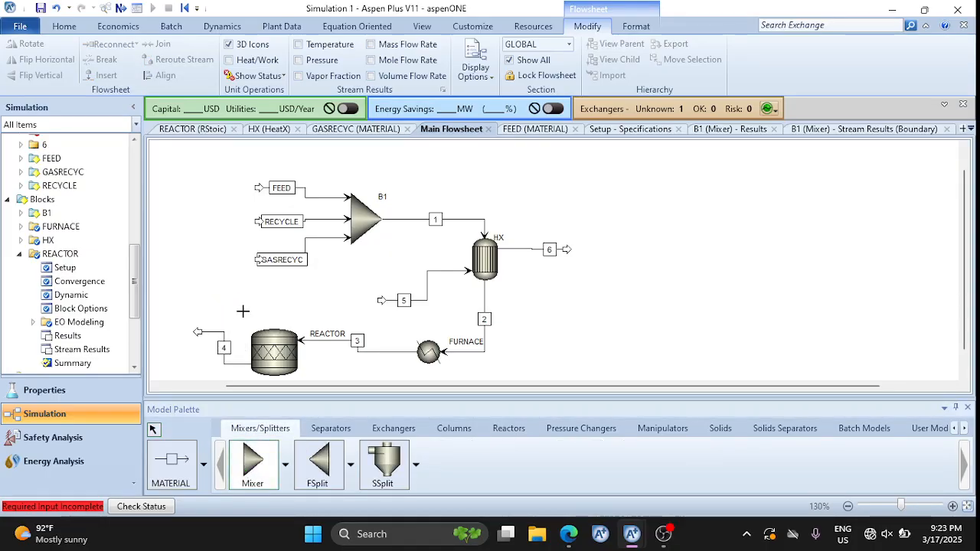
click(243, 305)
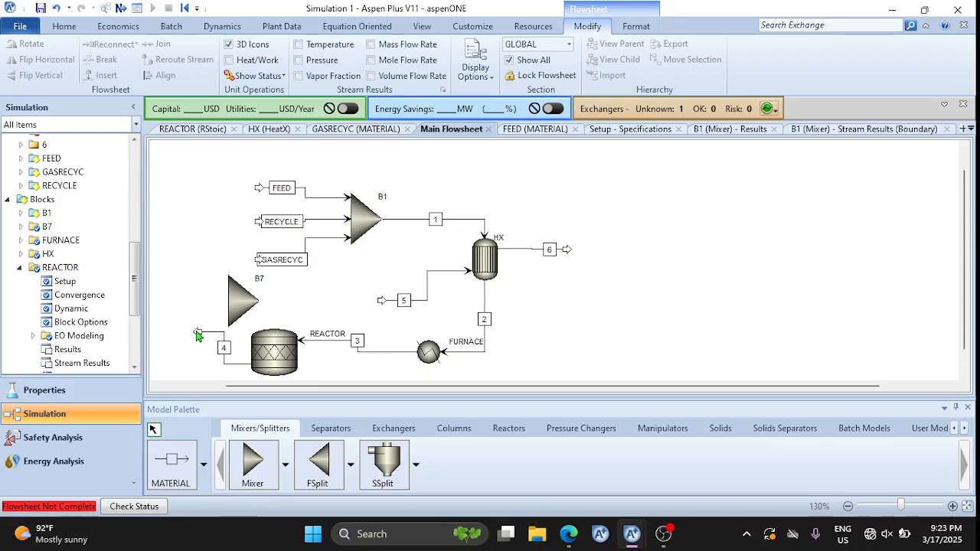
Connect stream 4 to the inlet of mixer B7 and stream 5 to its outlet, and run the simulation
drag(197, 333, 220, 301)
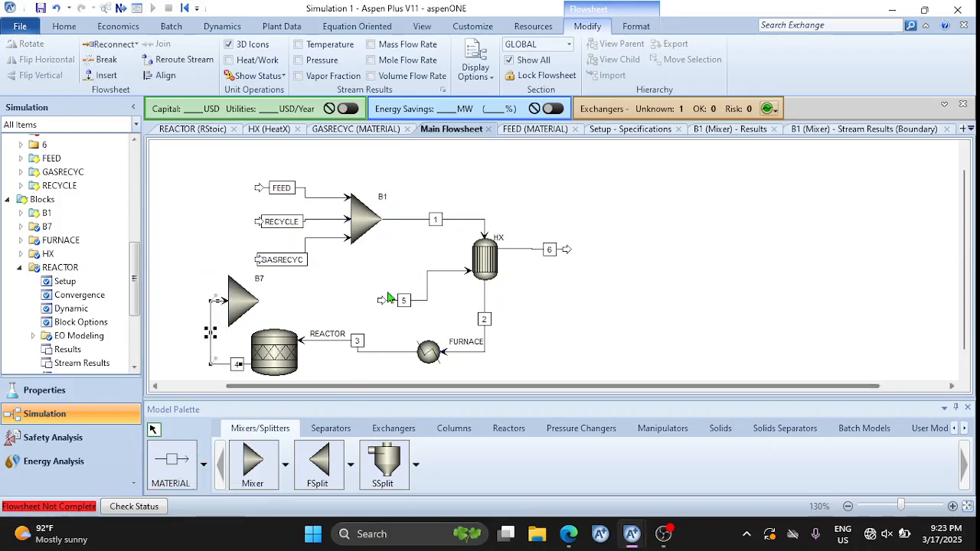
drag(381, 300, 265, 300)
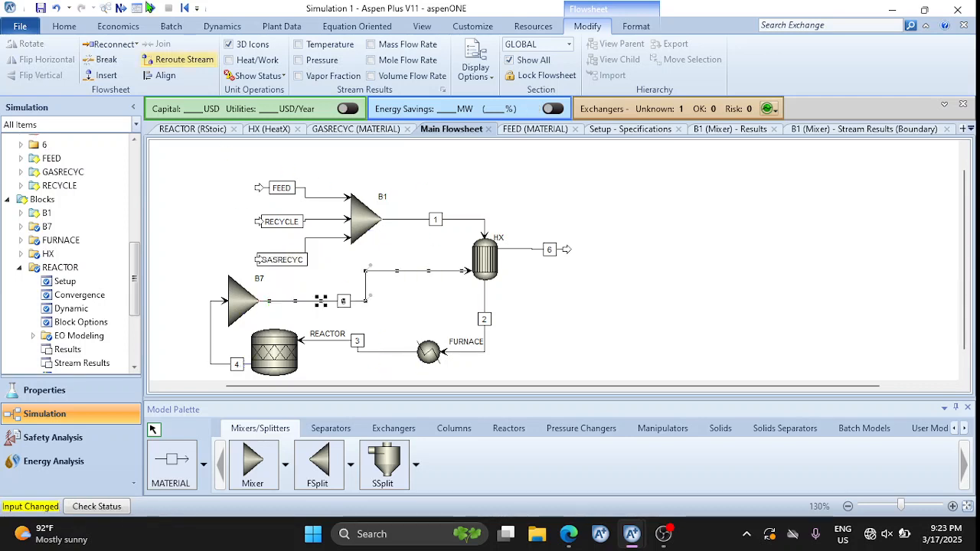
click(153, 8)
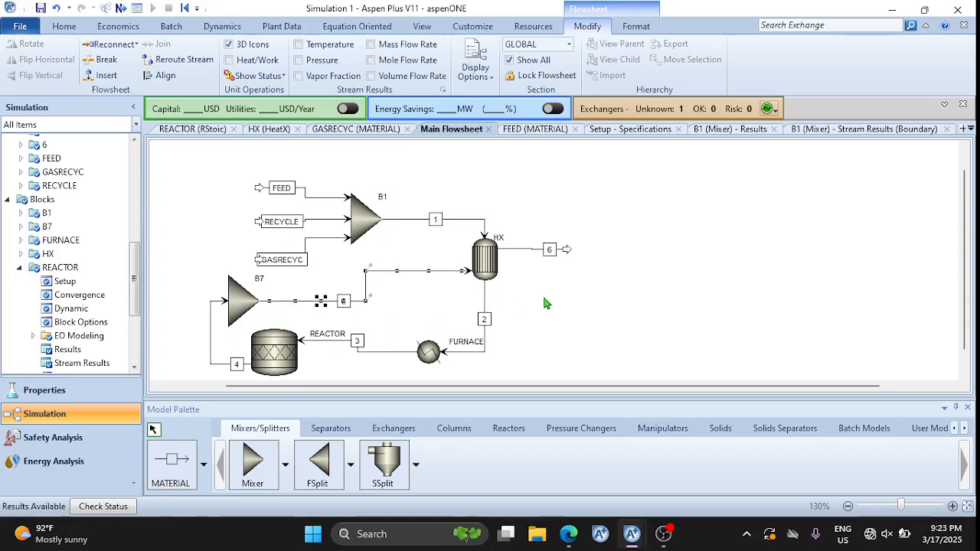
click(543, 319)
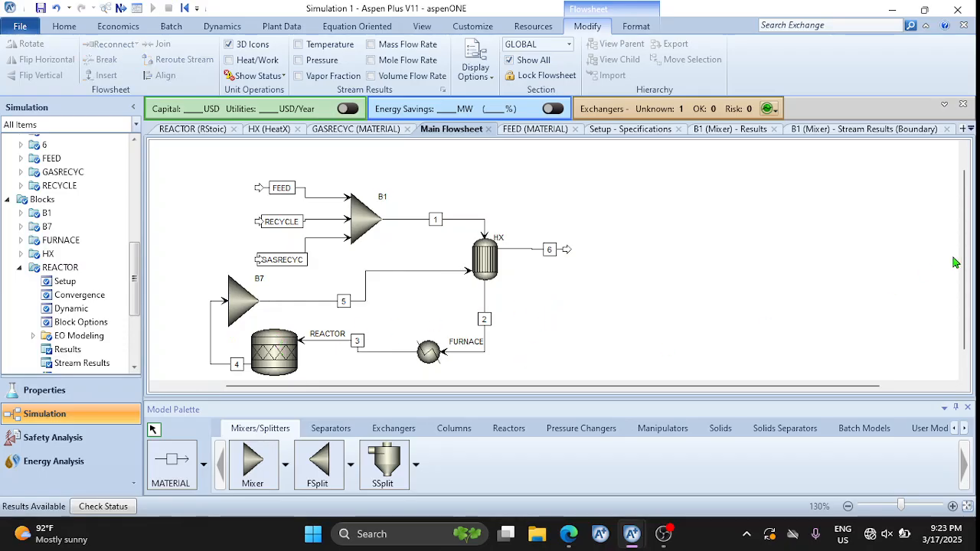
scroll(960, 283, down, 1)
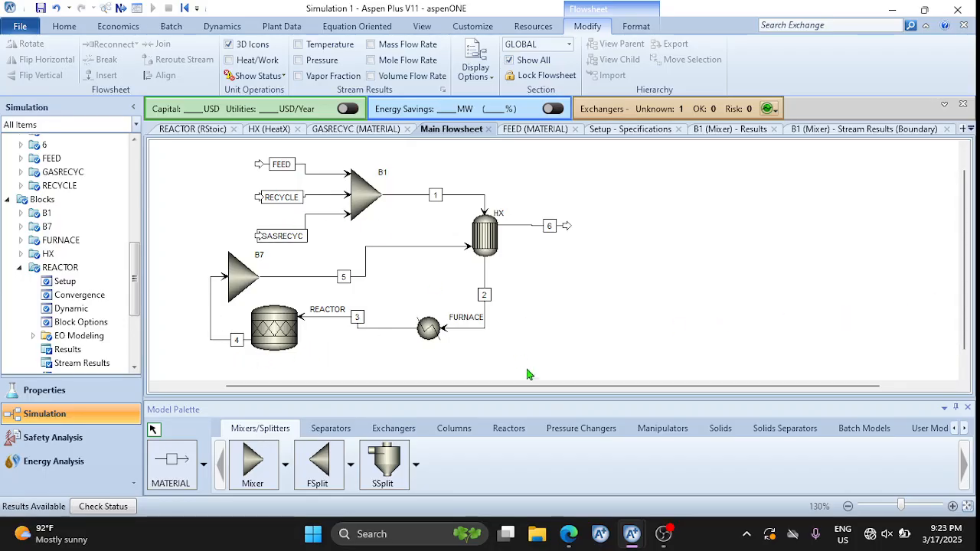
Following the assignment's process diagram, place a Heater block downstream of HX and connect stream 6 to its inlet
mouse_move(568, 533)
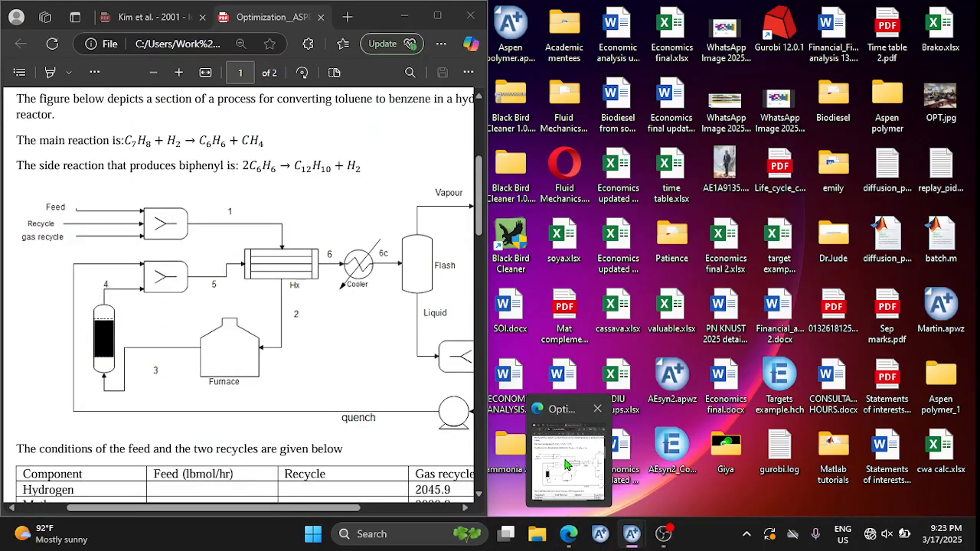
click(567, 464)
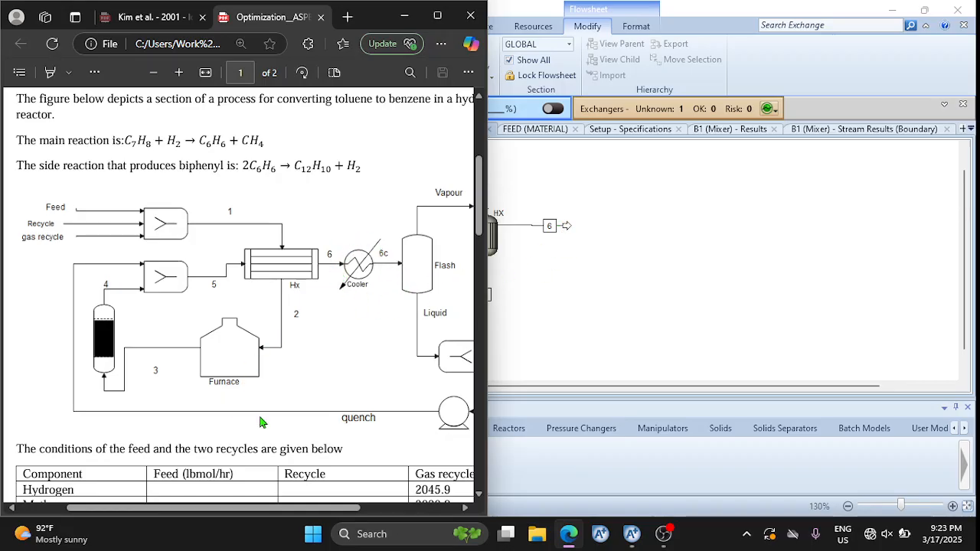
click(586, 298)
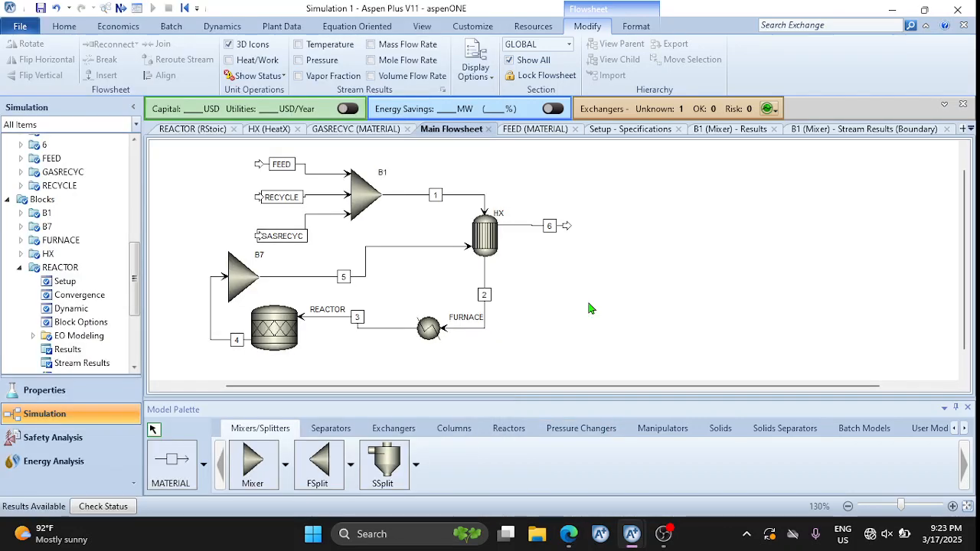
click(381, 433)
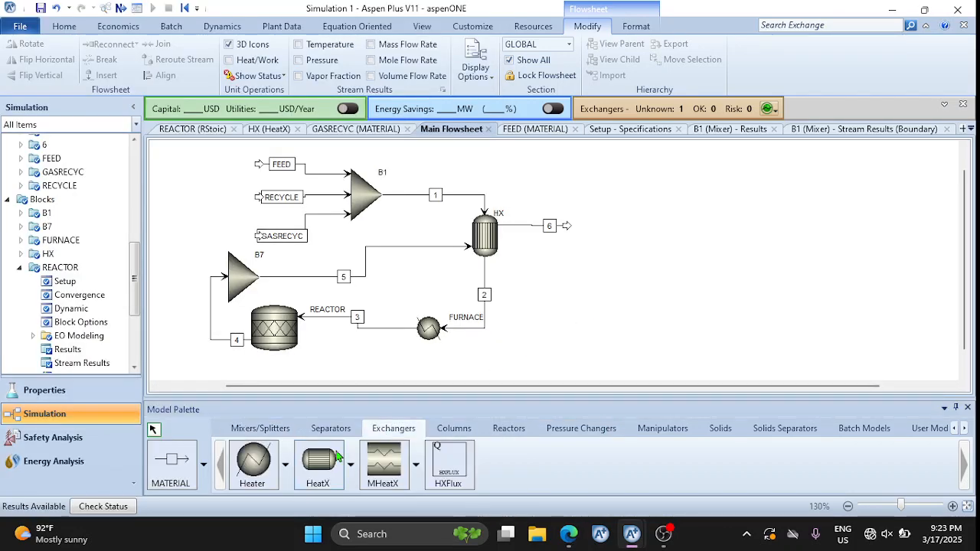
click(259, 470)
click(599, 224)
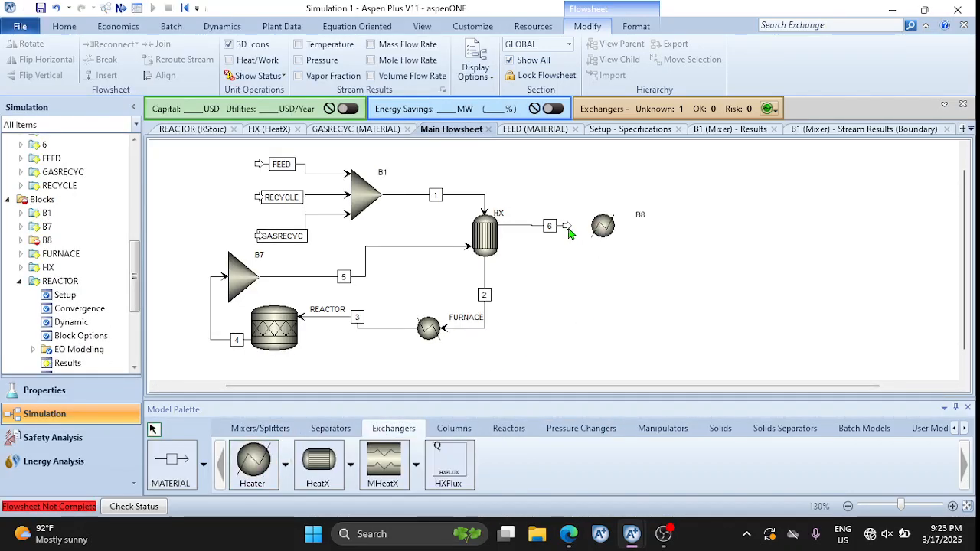
mouse_move(571, 231)
mouse_down()
mouse_move(565, 223)
mouse_move(588, 225)
mouse_up()
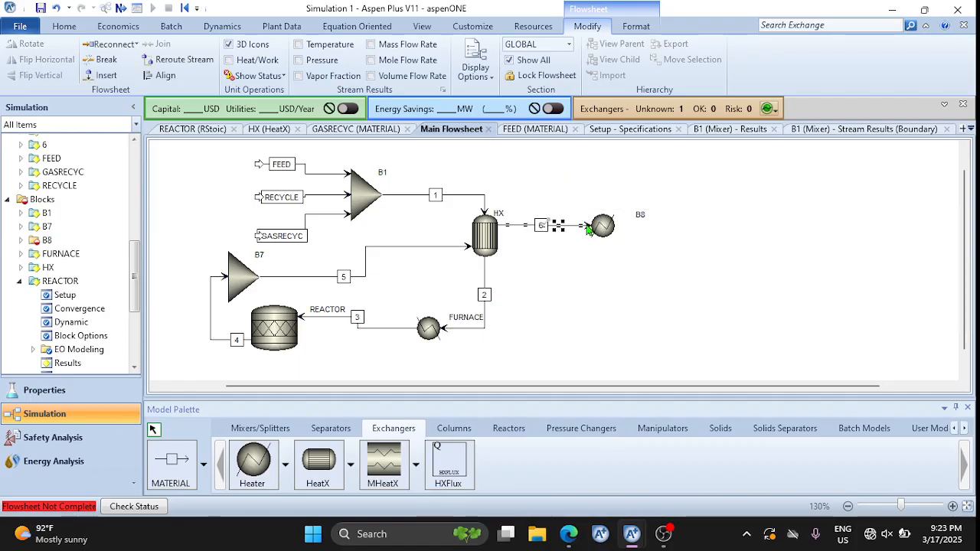
Add a material outlet stream to the new heater block B8
click(175, 467)
click(617, 225)
click(674, 224)
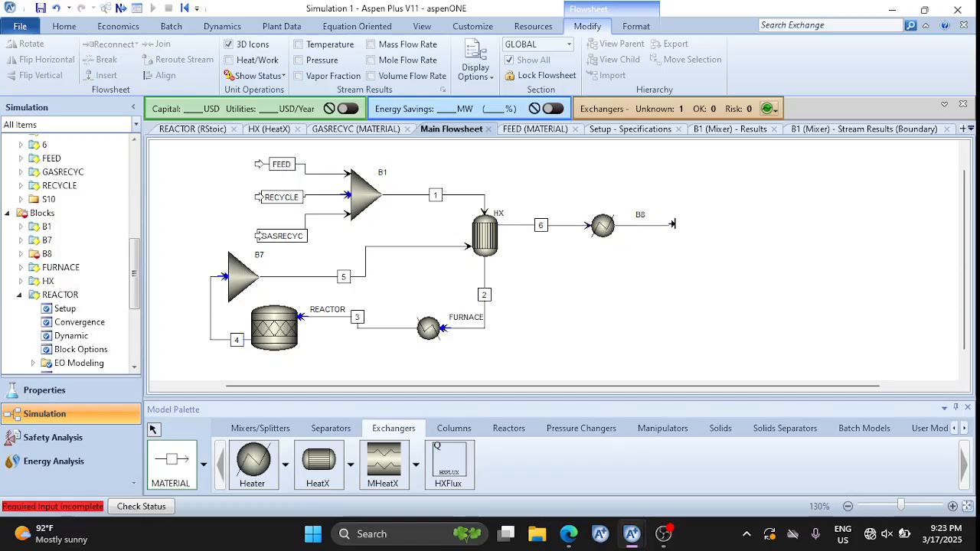
click(674, 225)
key(Escape)
Rename heater block B8 as COOLER and place its label just above the block
double_click(638, 215)
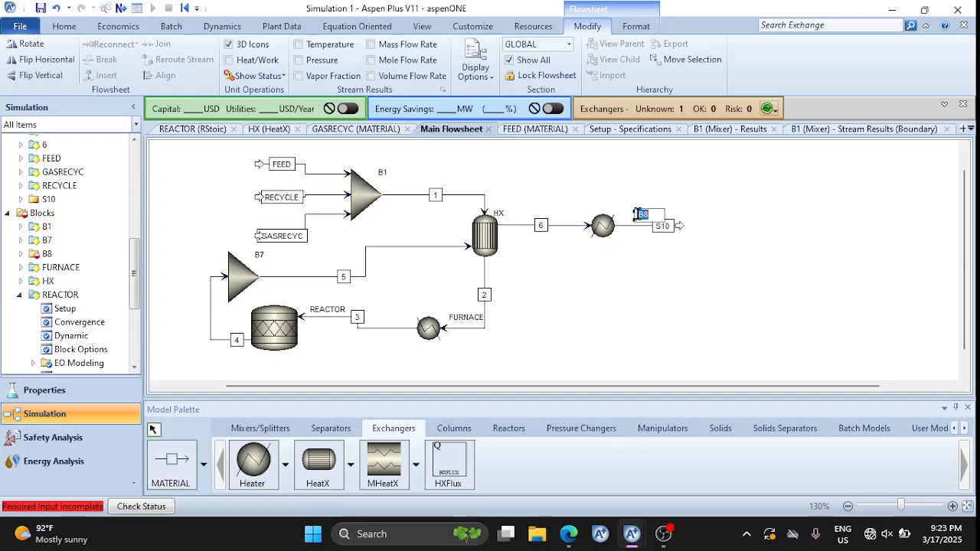
text(COOLER)
key(Return)
drag(606, 202, 604, 199)
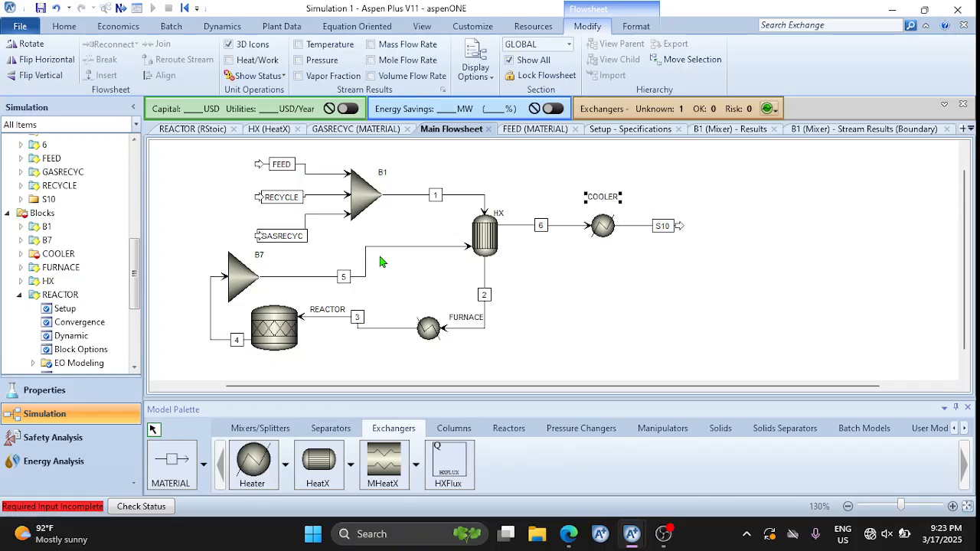
Rename mixer B7 as MIXER2 and mixer B1 as MIXER1
double_click(259, 255)
text(MIXER2)
key(Return)
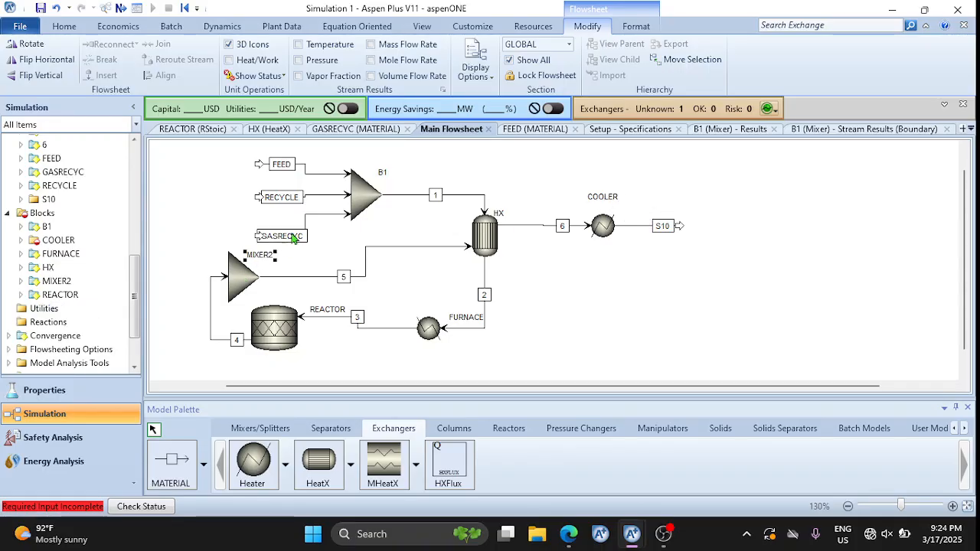
click(383, 174)
double_click(383, 174)
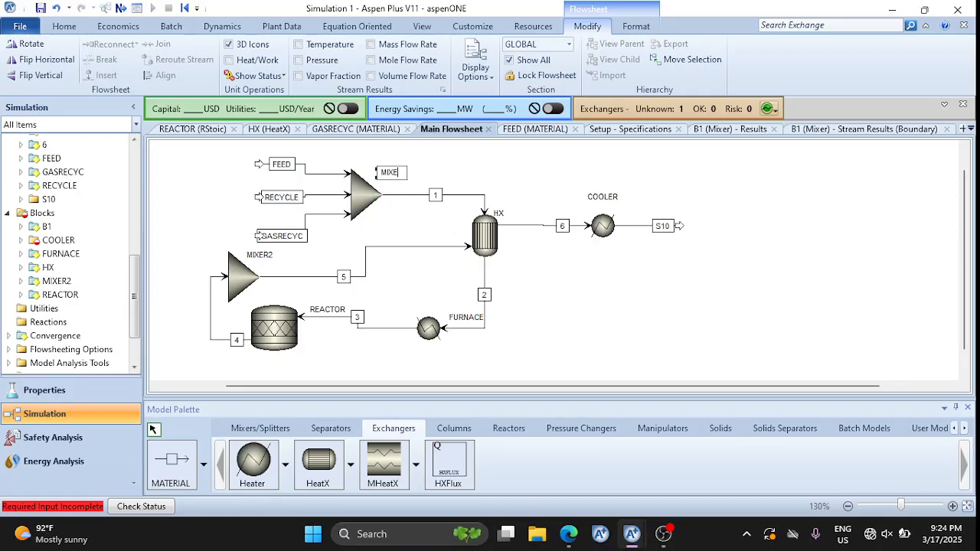
text(MIXER1)
key(Return)
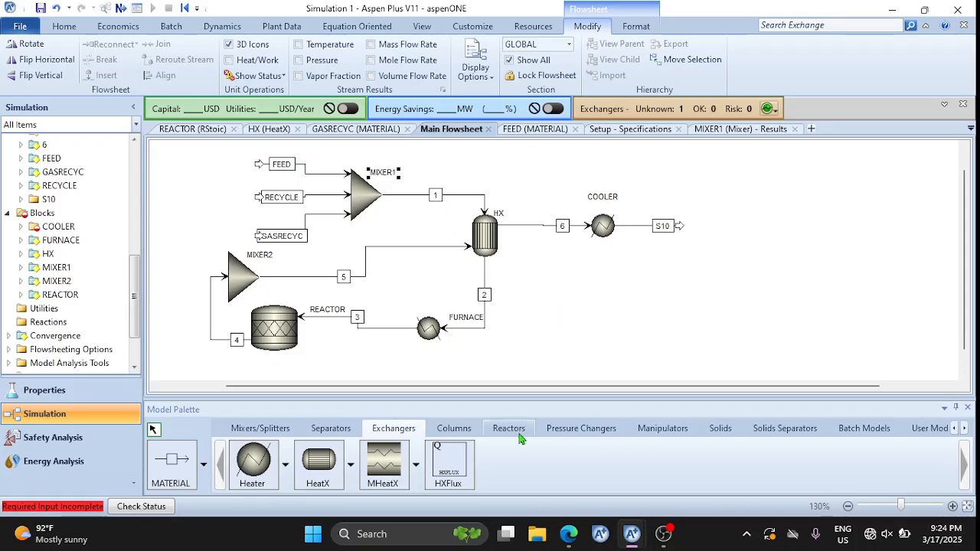
Set the COOLER block's temperature to 100 F and pressure to 480 psia, following the assignment's table of block conditions
mouse_move(575, 545)
click(569, 478)
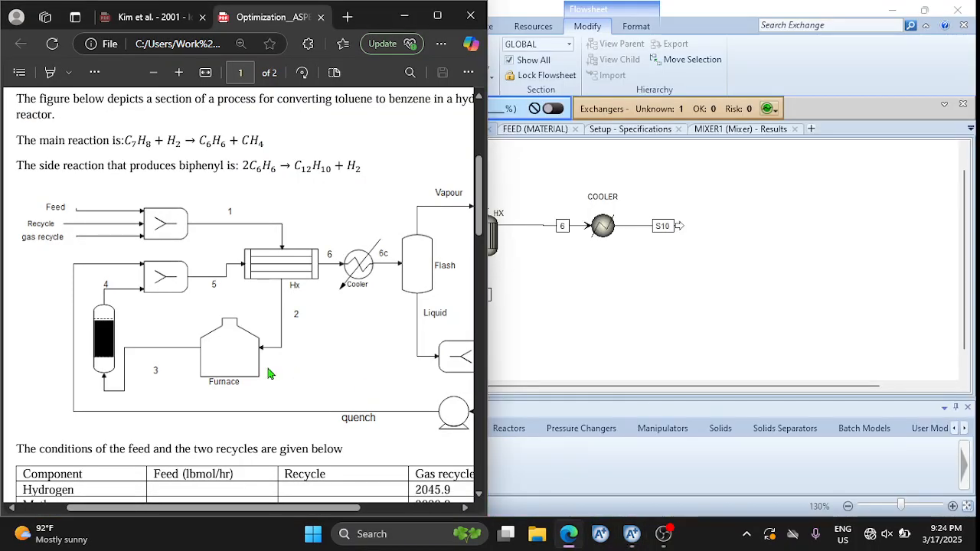
scroll(268, 374, down, 5)
scroll(268, 374, down, 5)
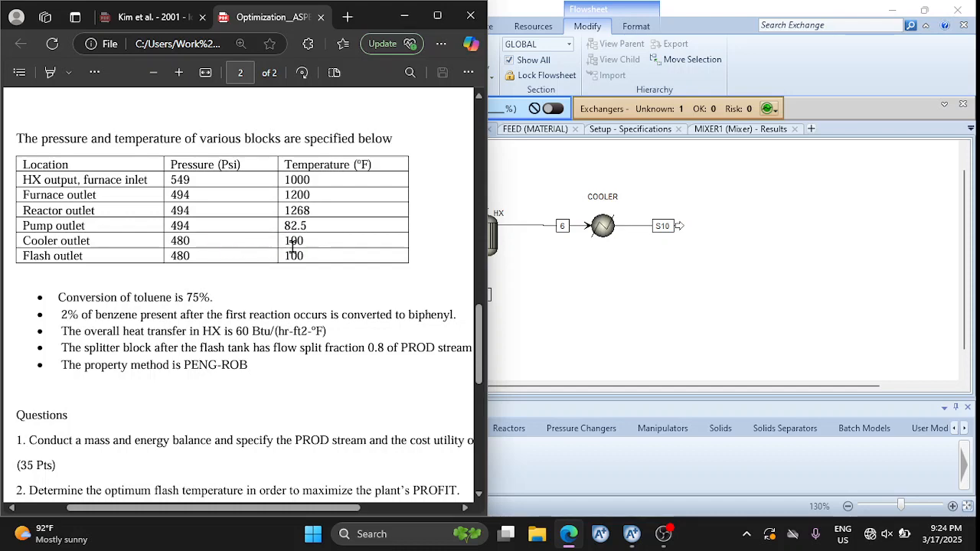
double_click(606, 234)
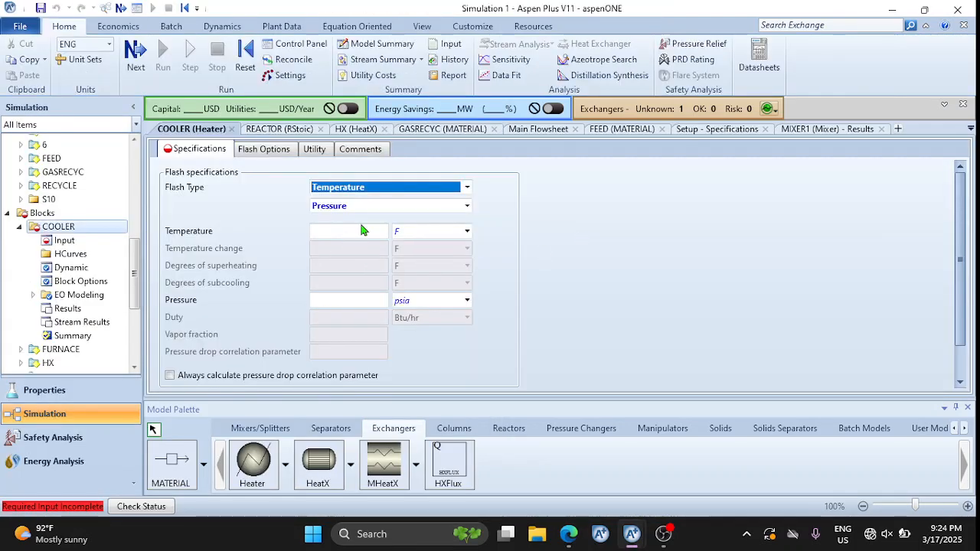
click(357, 231)
text(100)
click(352, 301)
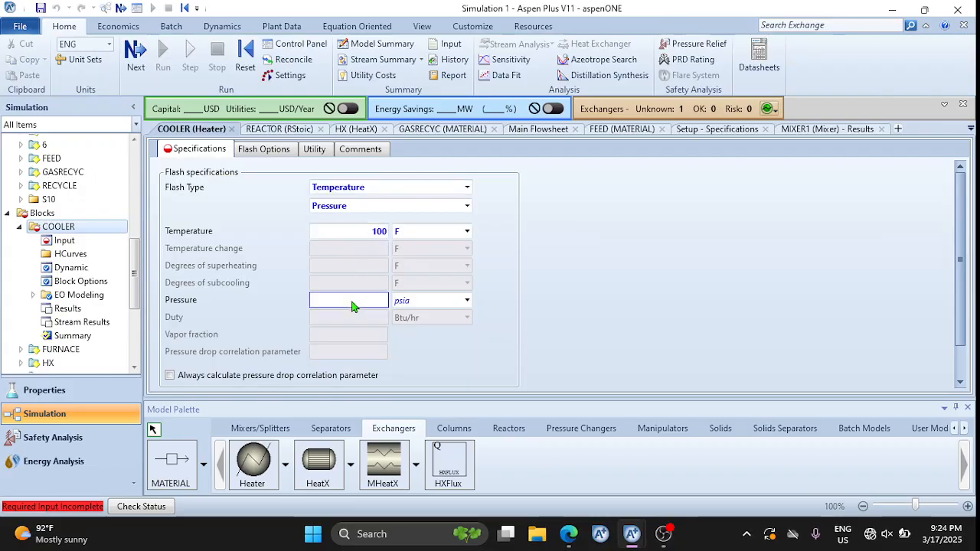
text(480)
key(Return)
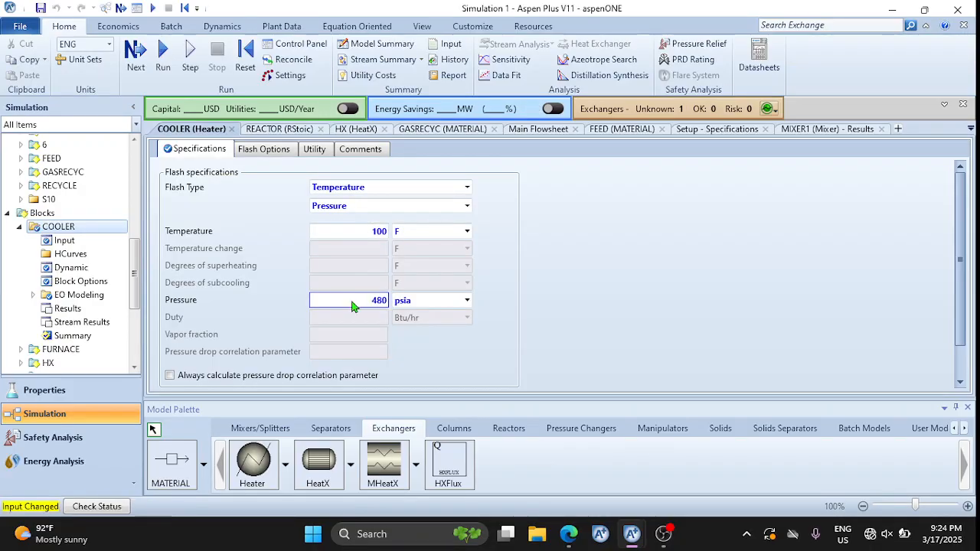
Return to the main flowsheet, place a Flash2 separator downstream of the cooler, and connect stream S10 to its inlet
click(536, 130)
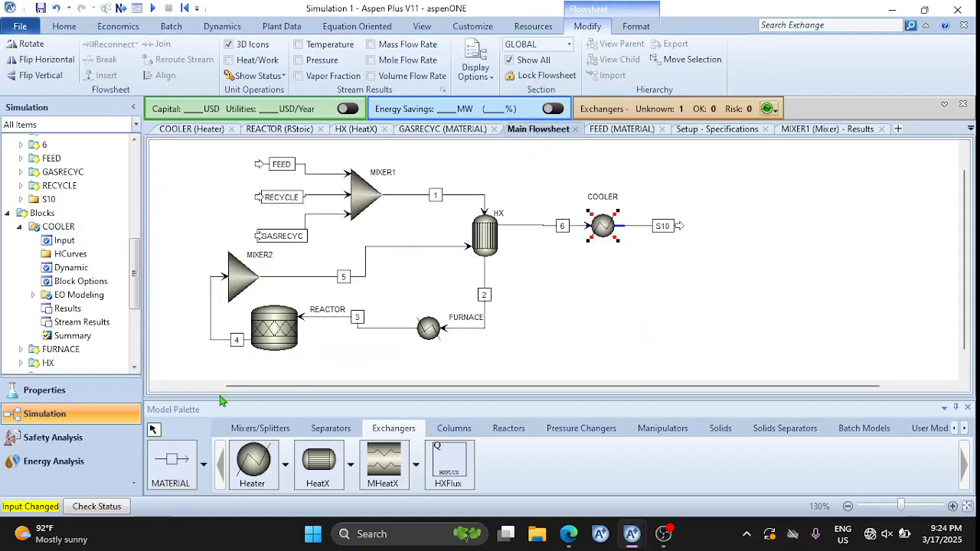
mouse_move(569, 534)
click(330, 431)
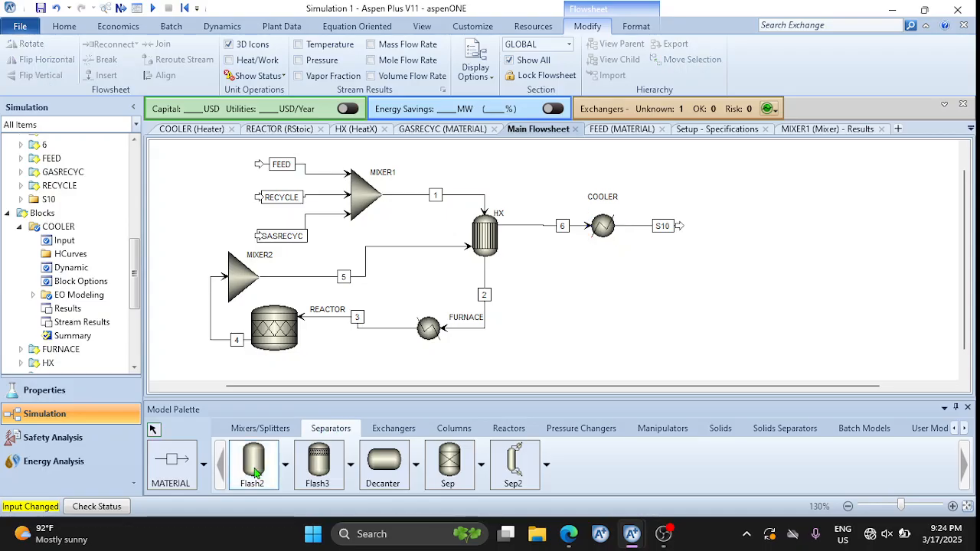
click(255, 474)
click(716, 223)
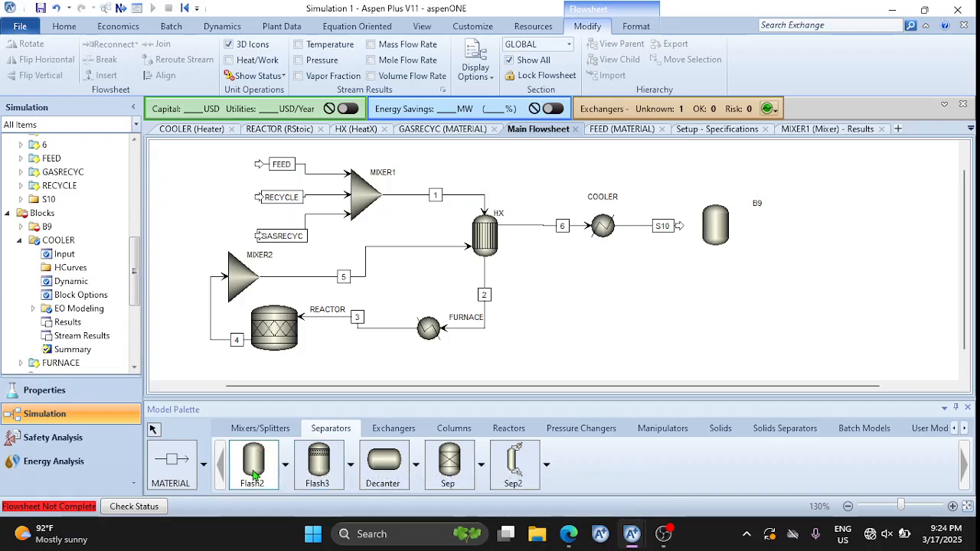
right_click(668, 259)
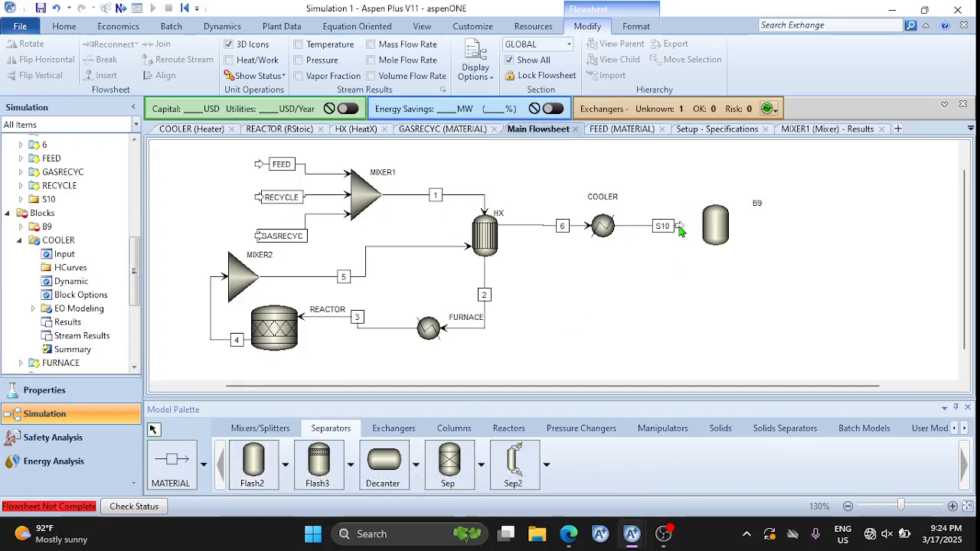
drag(680, 231, 699, 226)
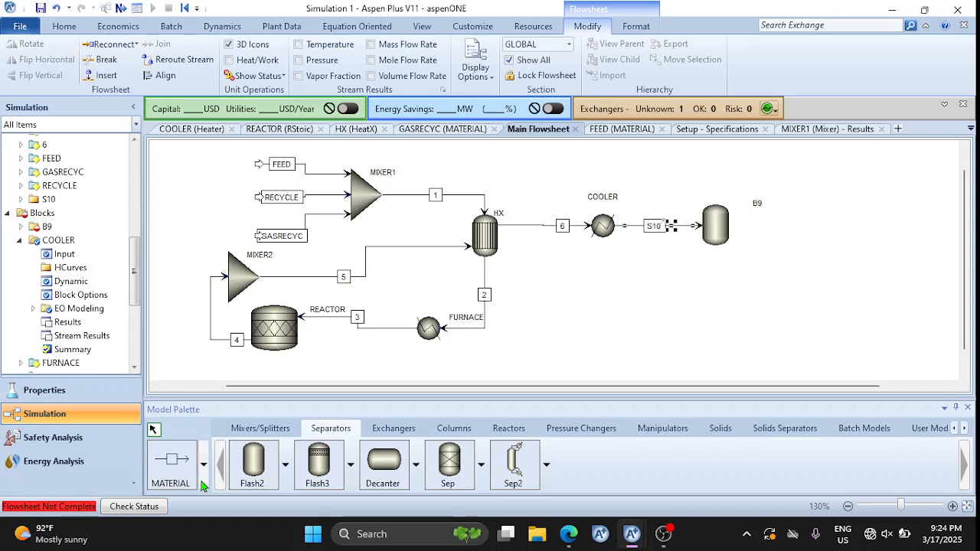
Add material outlet streams to the vapor and liquid ports of flash block B9
click(181, 489)
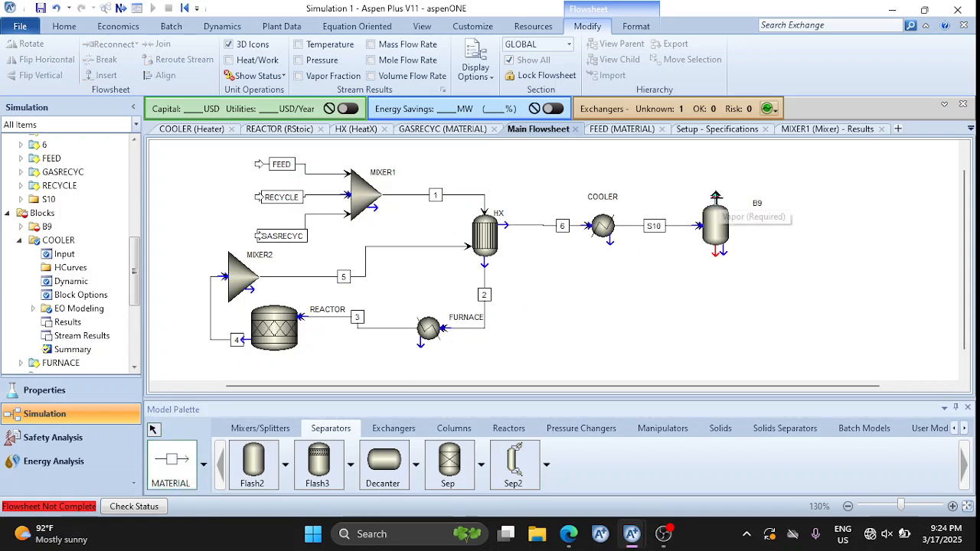
click(716, 196)
click(792, 168)
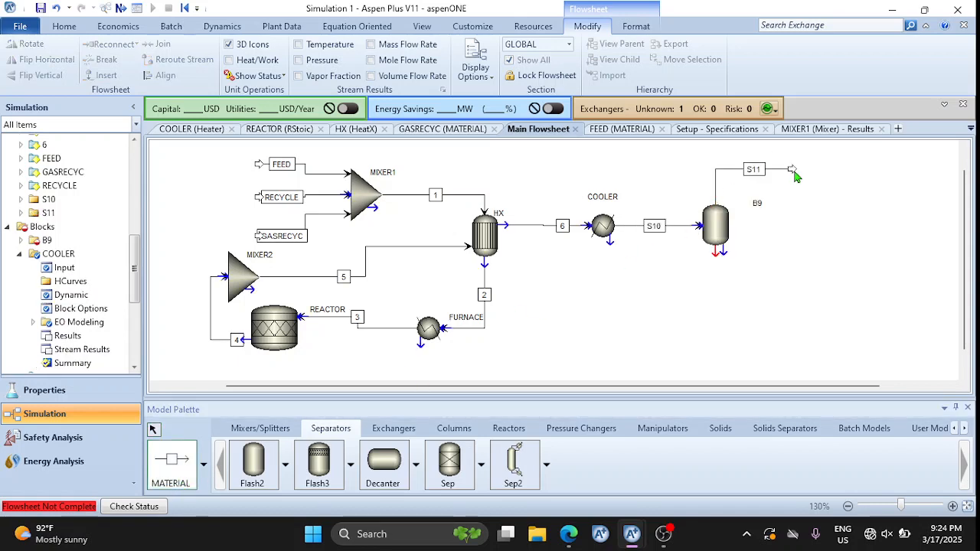
click(713, 260)
click(798, 289)
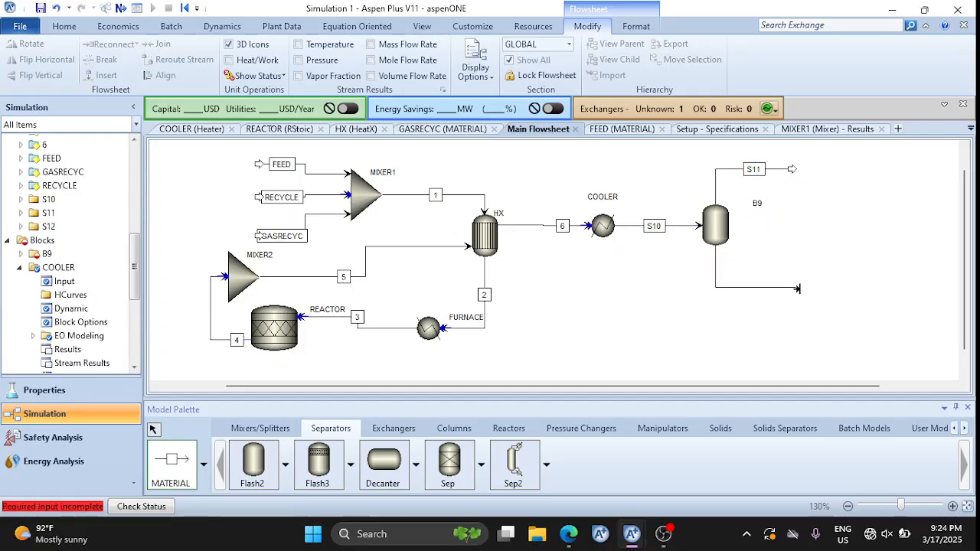
key(Escape)
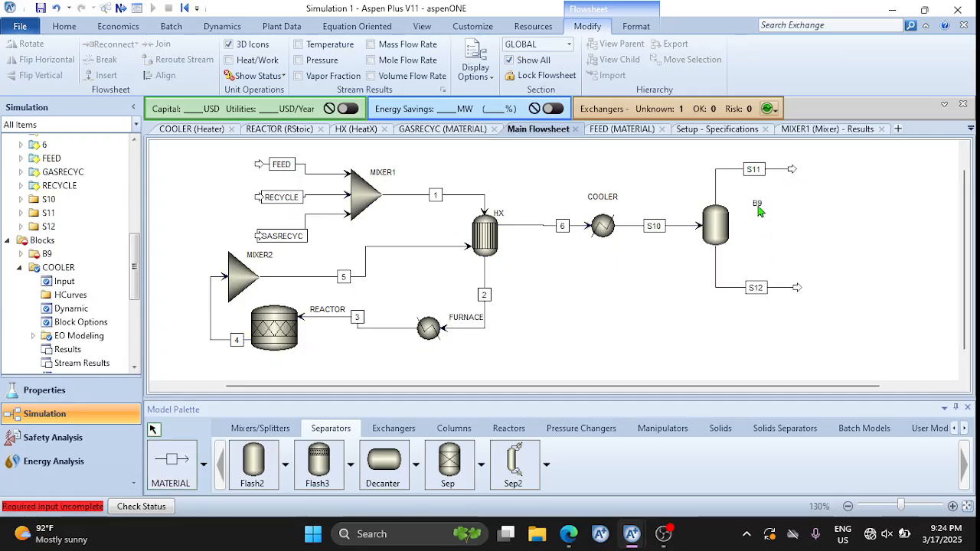
Rename separator block B9 as FLASH
click(759, 206)
click(758, 205)
text(FLA)
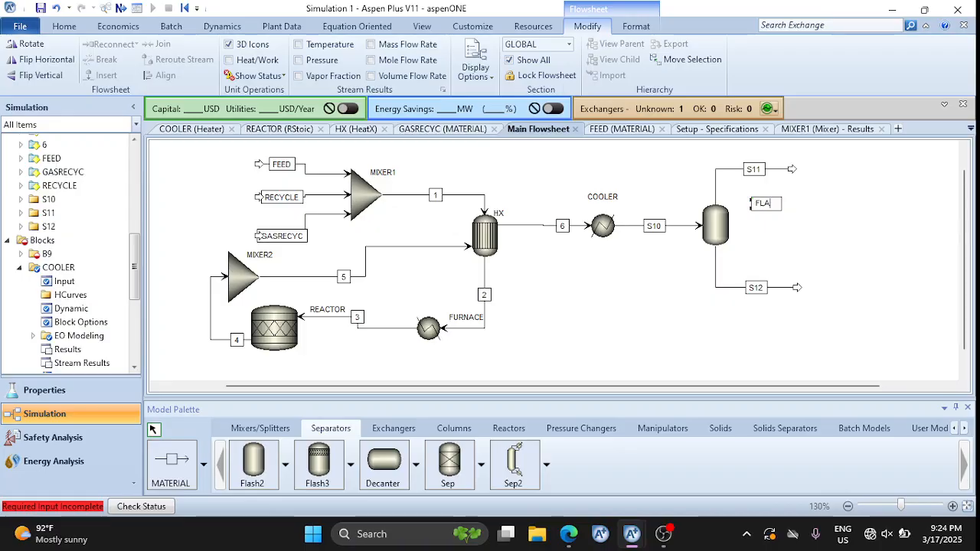
text(SH)
key(Return)
Check the assignment's flow diagram for the cooler outlet's name and rename stream S10 as 6C
mouse_move(568, 534)
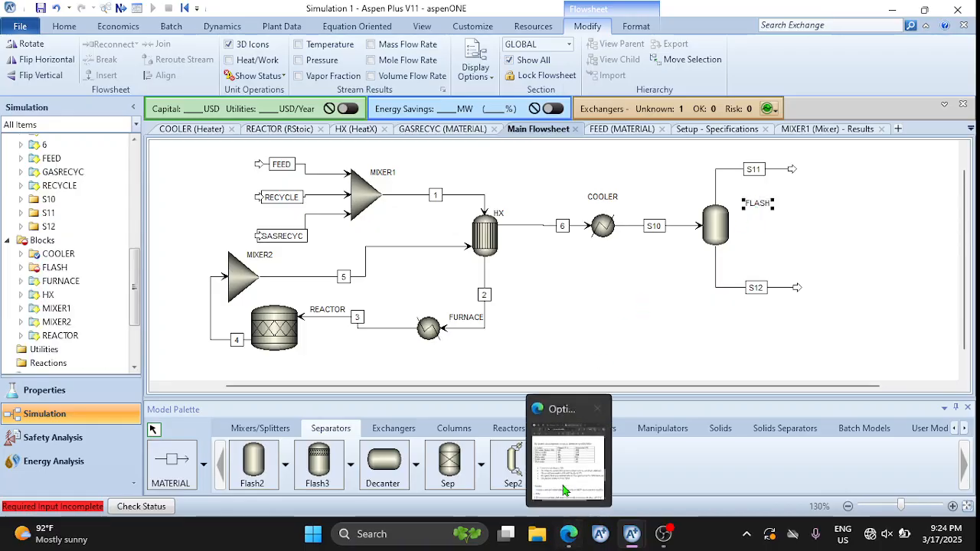
click(564, 490)
scroll(333, 291, up, 5)
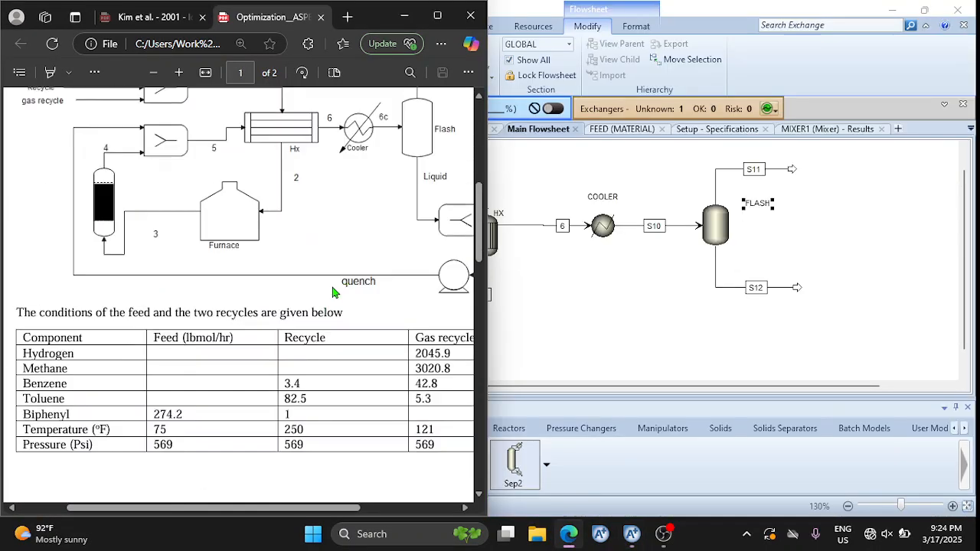
scroll(332, 288, up, 4)
scroll(333, 288, down, 3)
scroll(332, 288, right, 2)
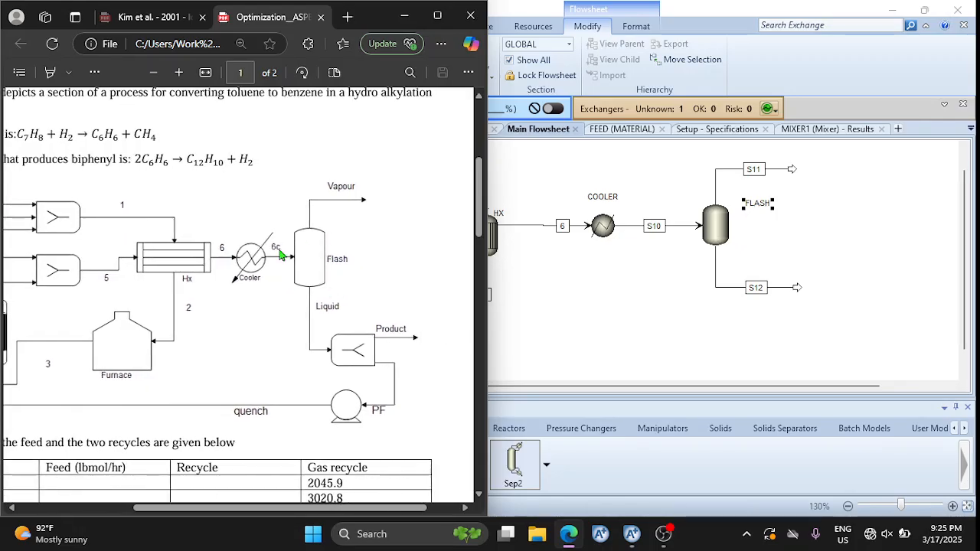
click(652, 227)
click(651, 224)
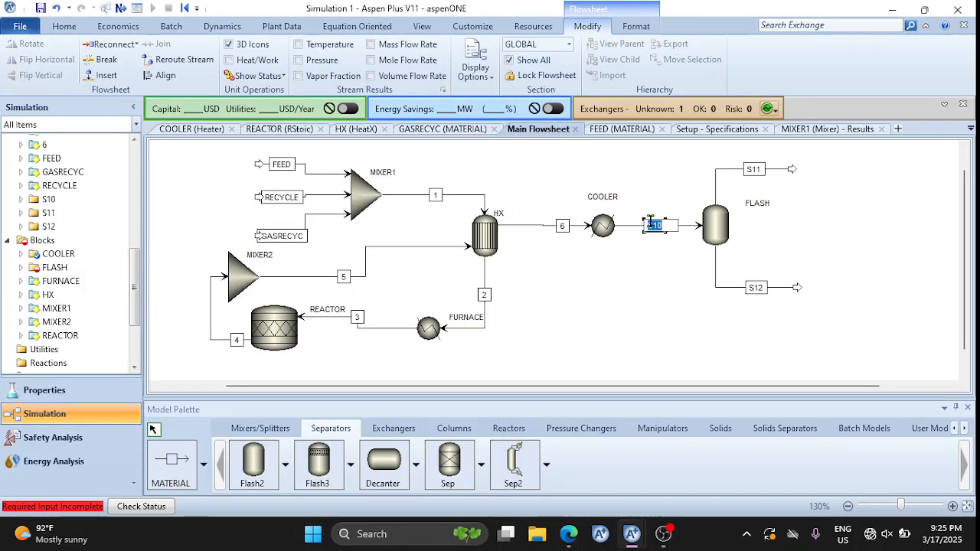
text(6C)
Rename the flash separator's vapor outlet stream as VAPOUR and its liquid outlet stream as LIQUID
click(754, 169)
click(754, 168)
text(VA)
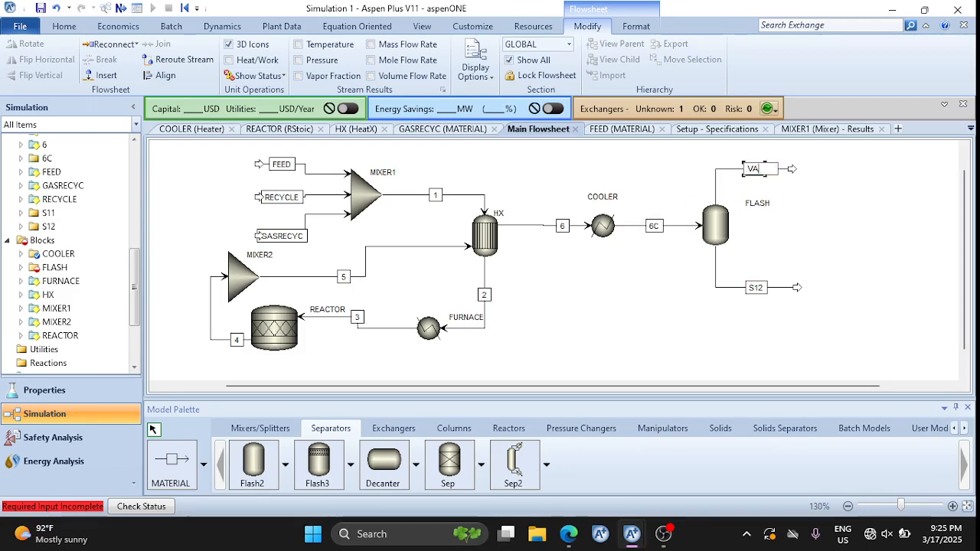
text(POUR)
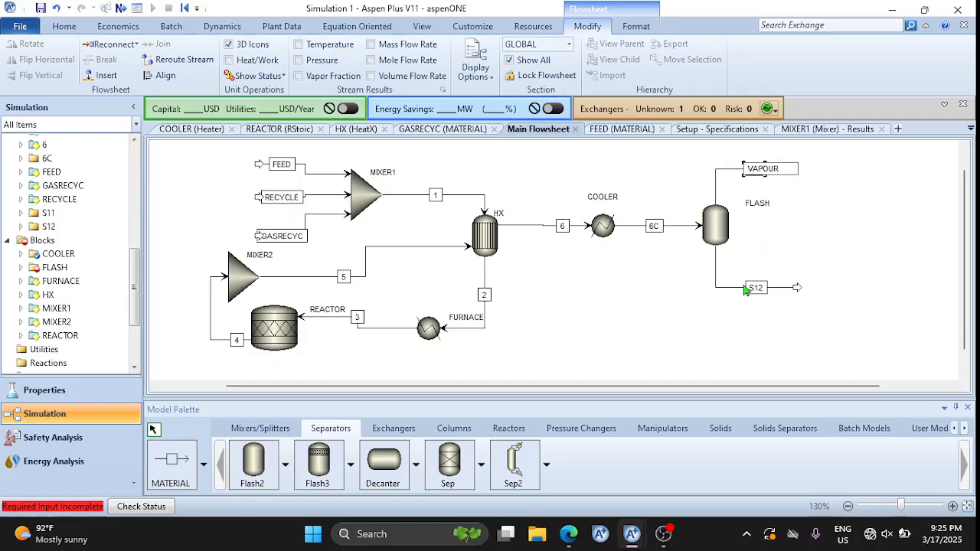
click(758, 291)
click(757, 291)
text(LIQUID)
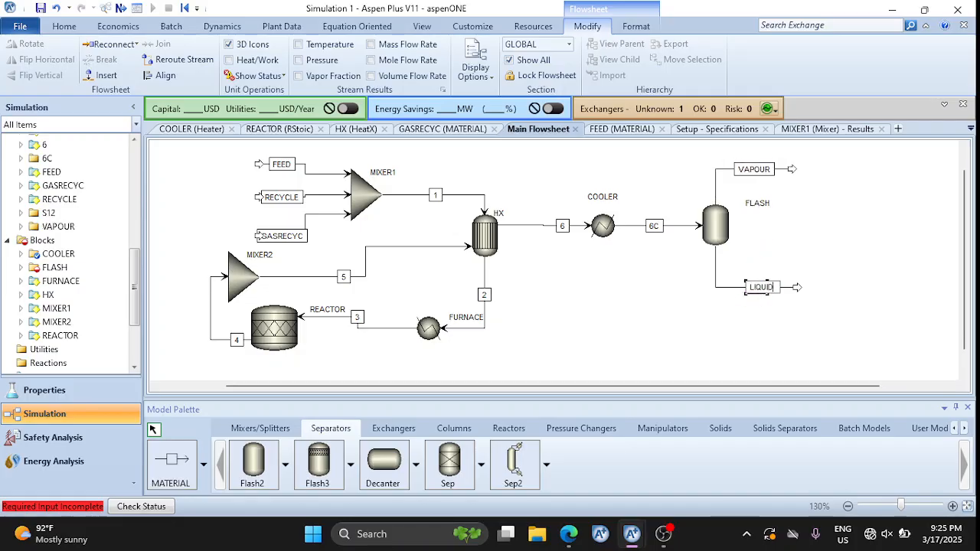
key(Return)
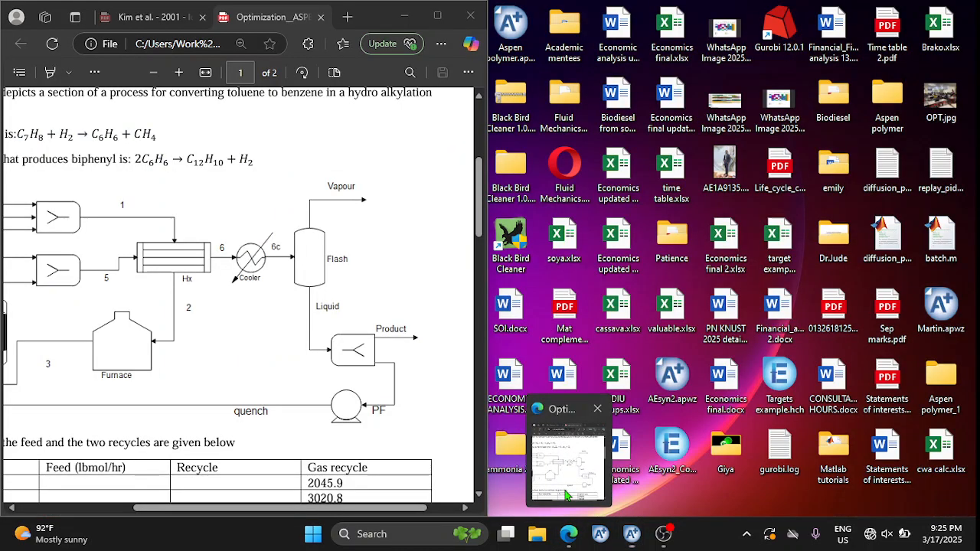
Set the FLASH block's pressure to 480 psia and temperature to 100 F, following the assignment's table of block conditions
click(568, 497)
scroll(184, 403, down, 15)
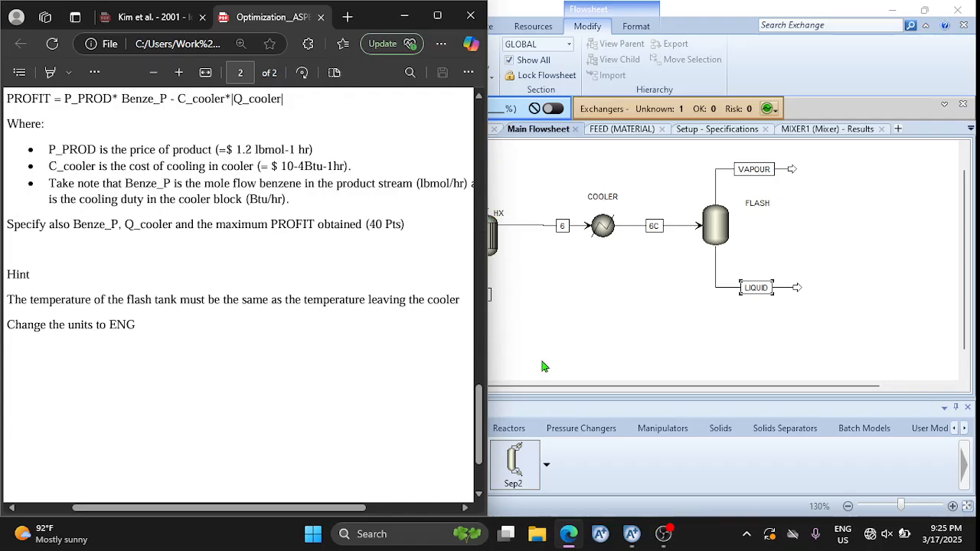
click(600, 339)
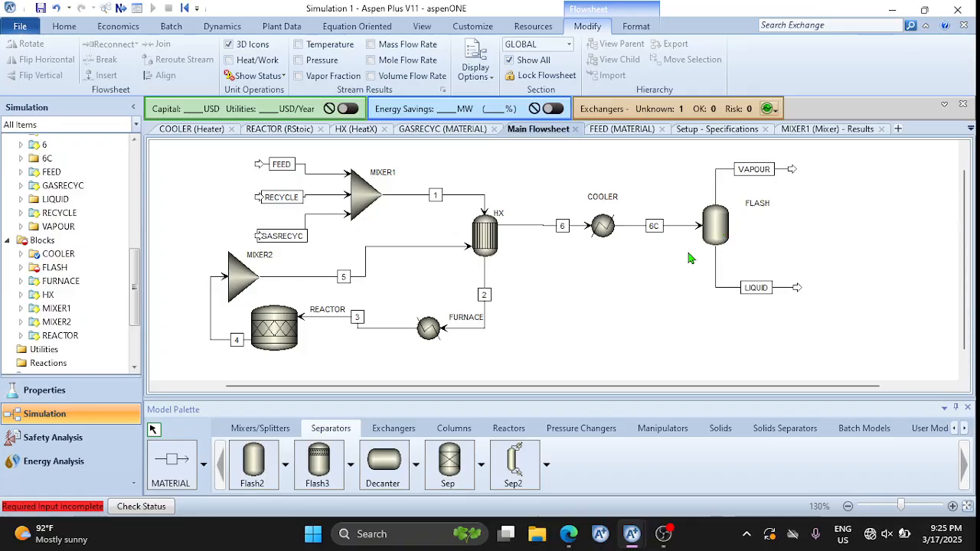
mouse_move(568, 534)
click(566, 467)
scroll(345, 328, down, 5)
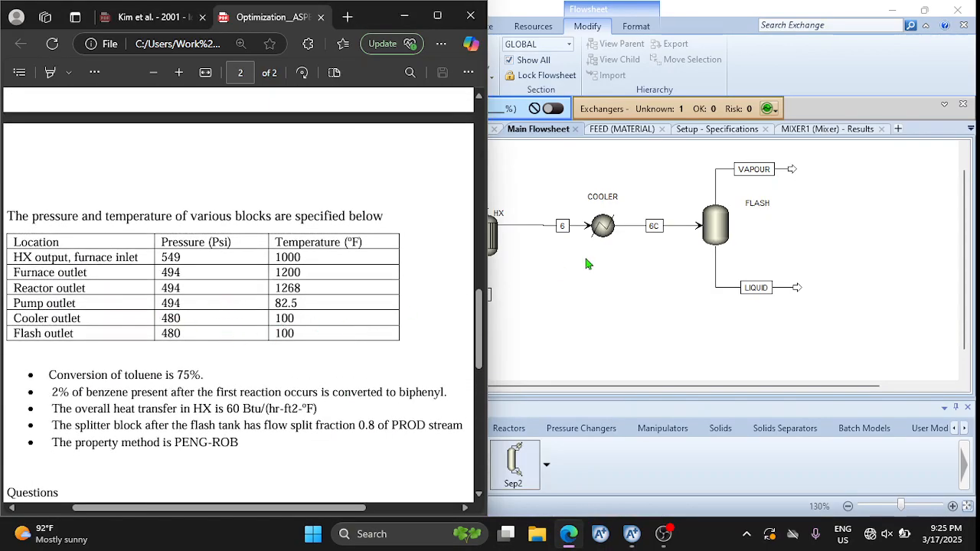
click(705, 217)
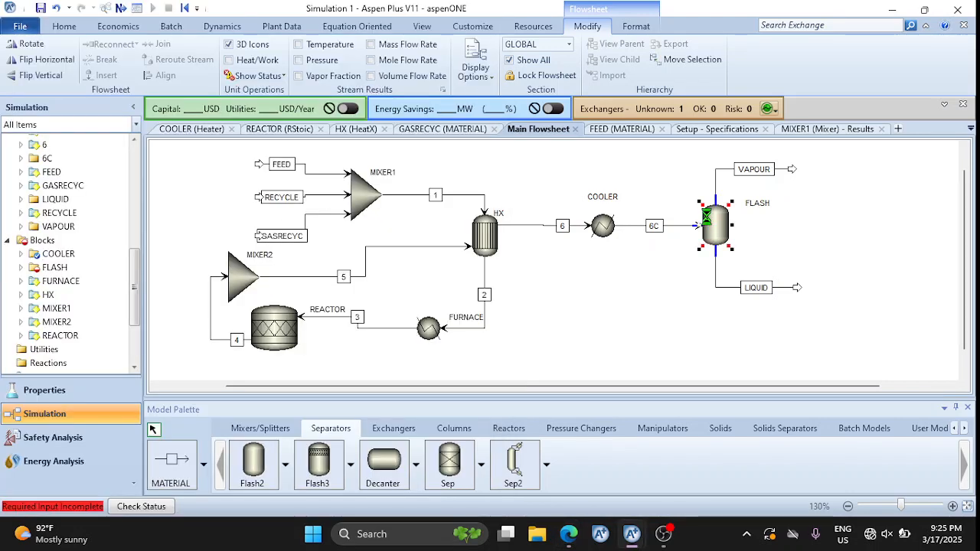
double_click(706, 222)
click(299, 234)
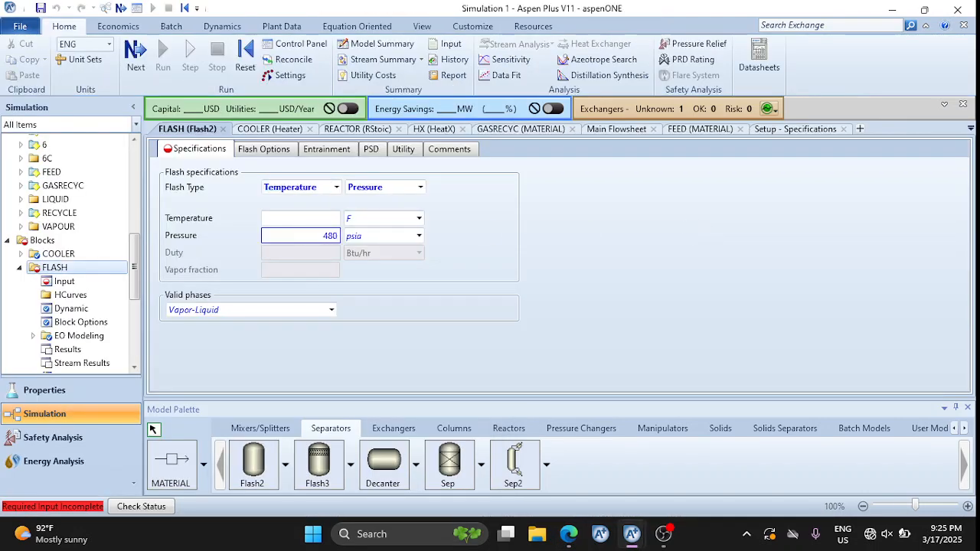
click(306, 218)
text(100)
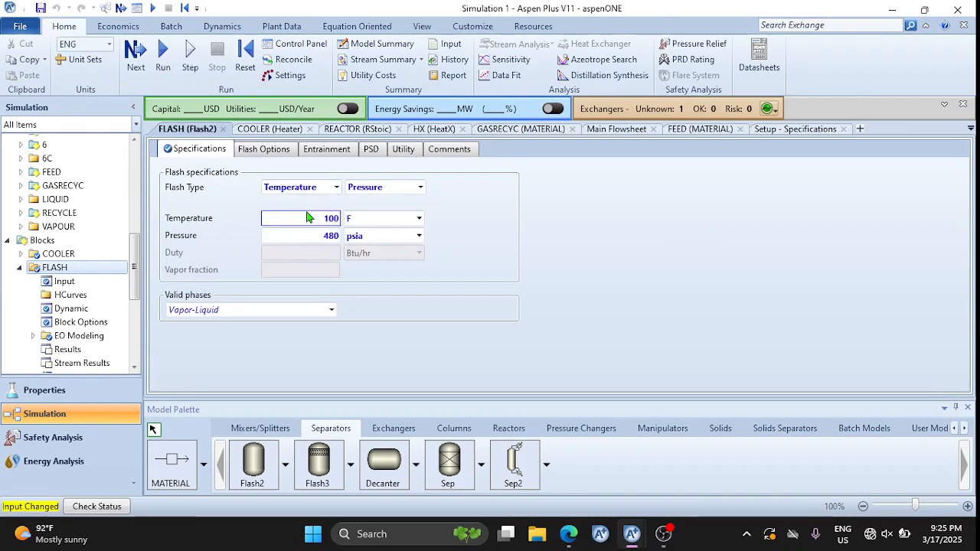
Compare the COOLER block's specifications with those of the FLASH block and return to the main flowsheet
click(269, 131)
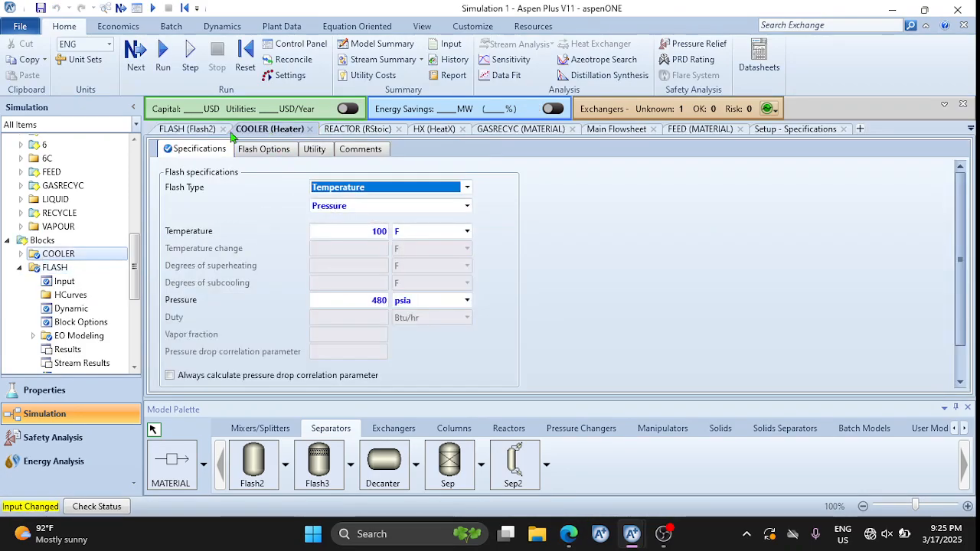
click(193, 135)
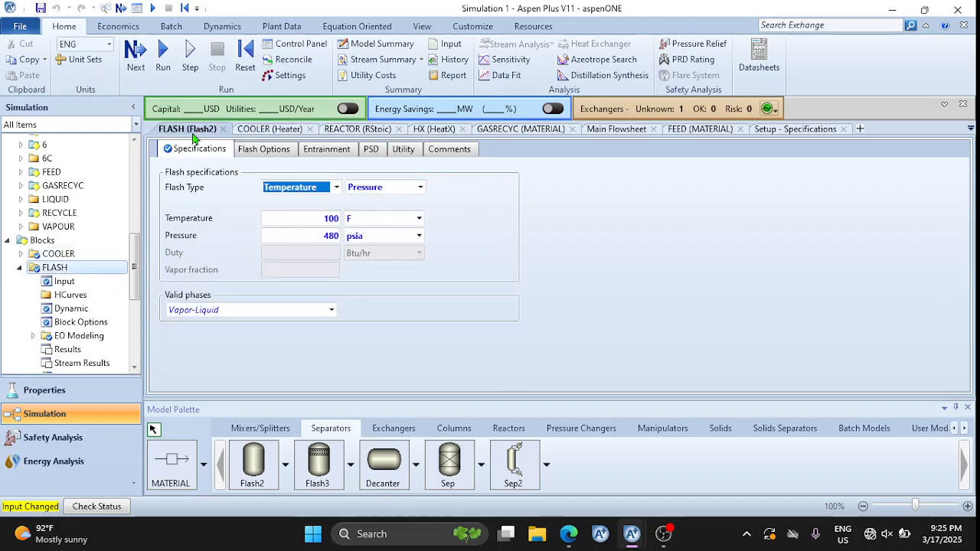
click(604, 132)
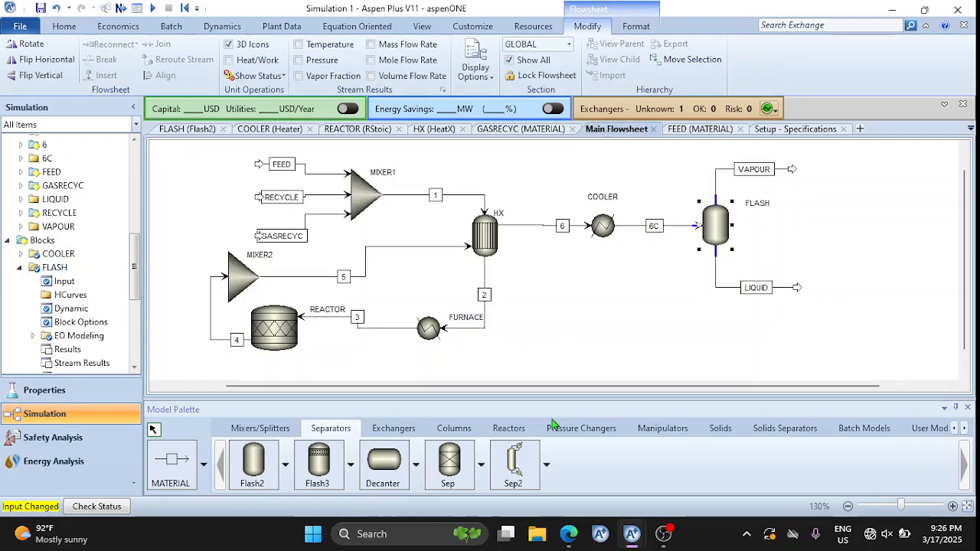
Read the assignment's questions on the PROD stream and plant profit, and its hint about the flash tank temperature
mouse_move(567, 536)
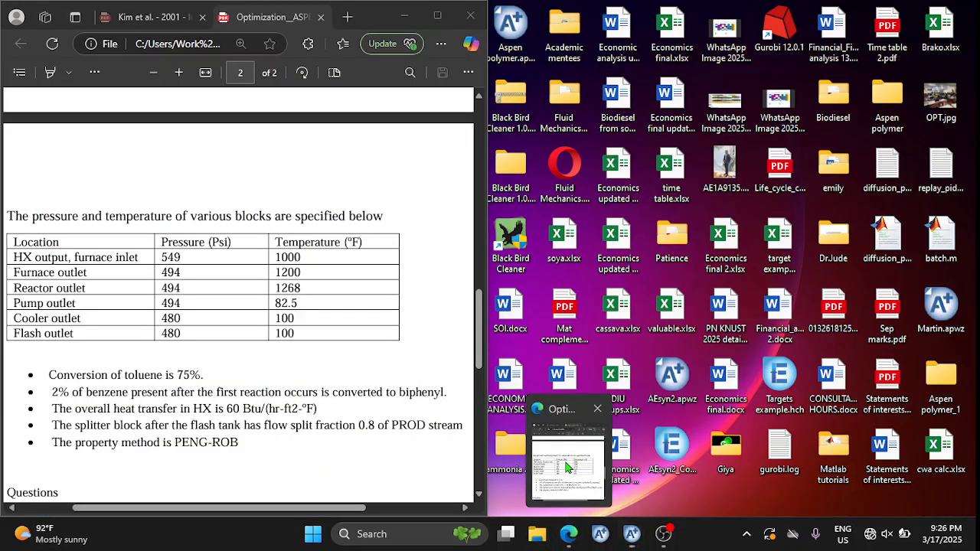
click(568, 459)
scroll(297, 377, down, 3)
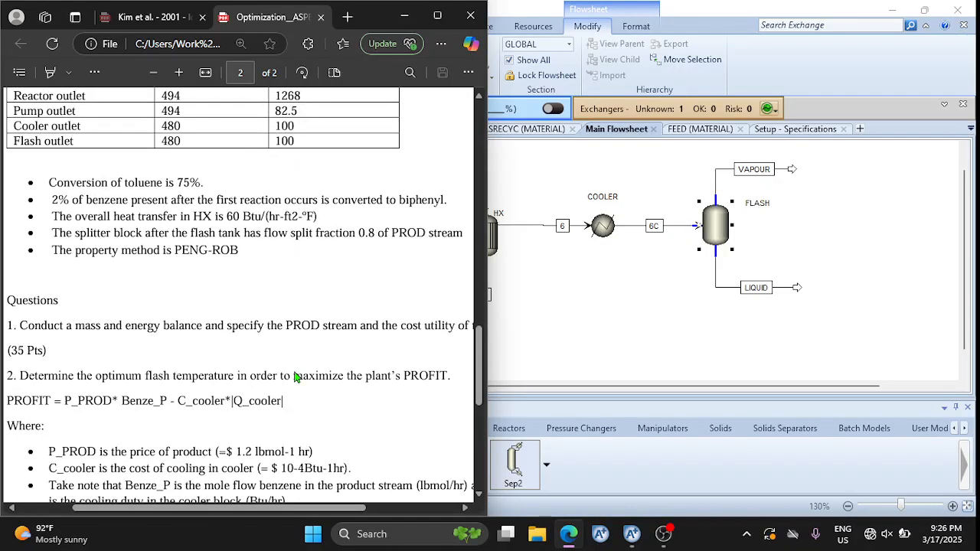
scroll(297, 377, down, 3)
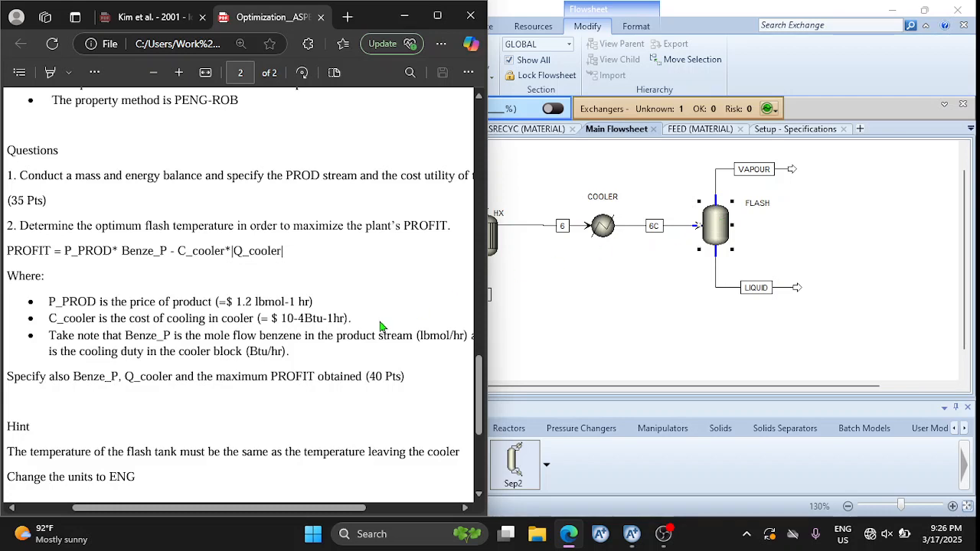
scroll(299, 378, down, 1)
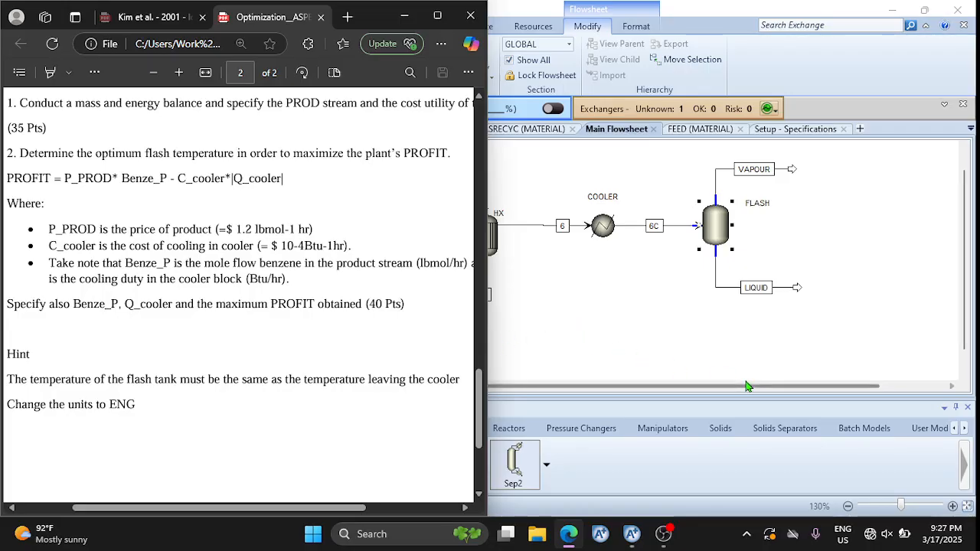
click(702, 347)
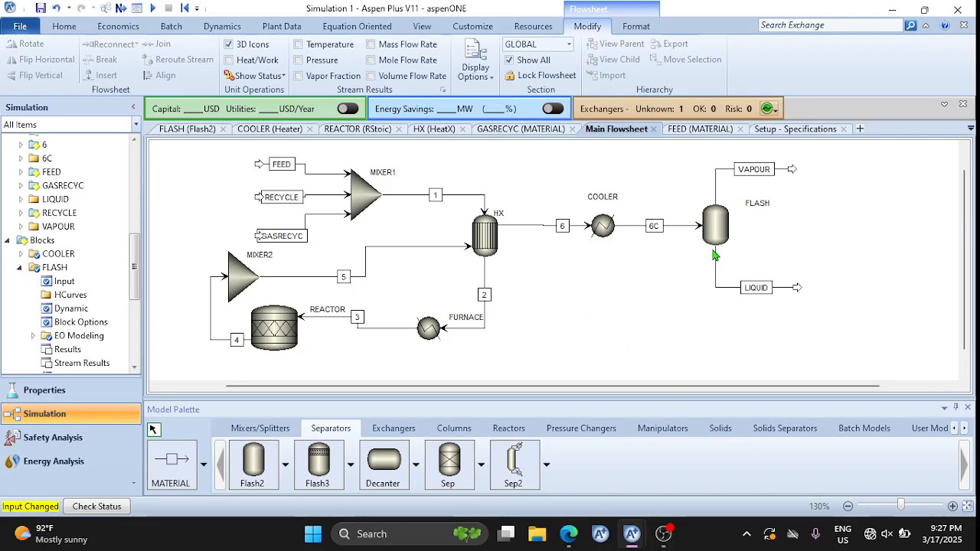
Place a Transfer manipulator above the cooler on the flowsheet and open its specification form
click(648, 430)
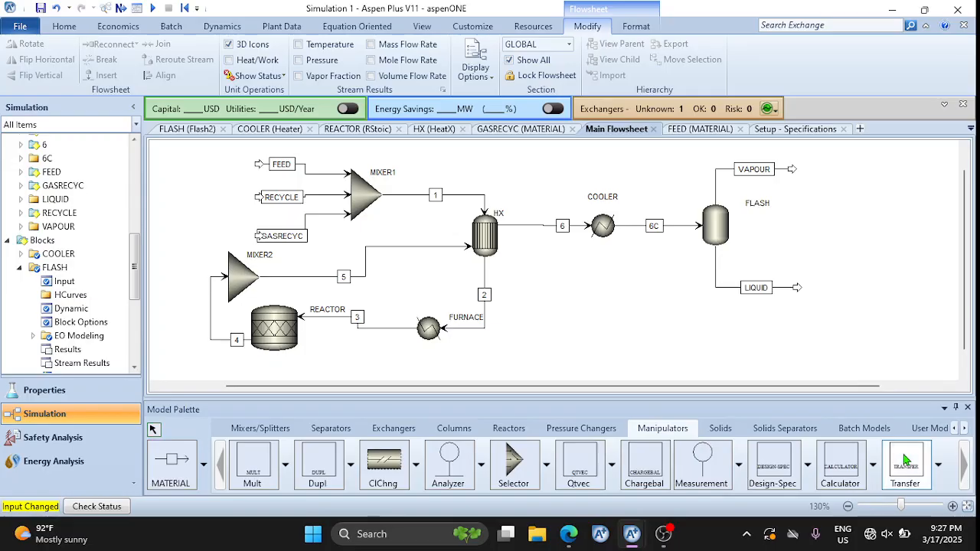
click(647, 163)
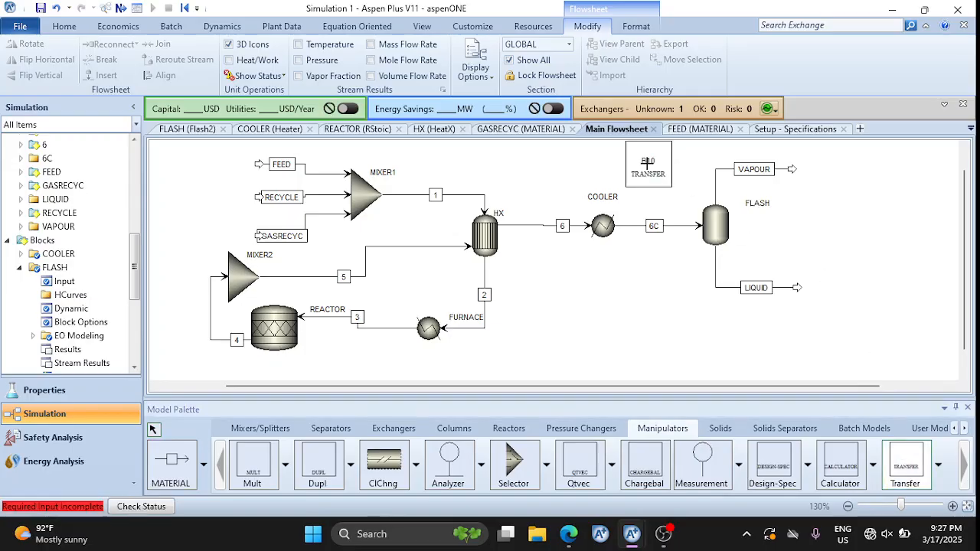
key(Escape)
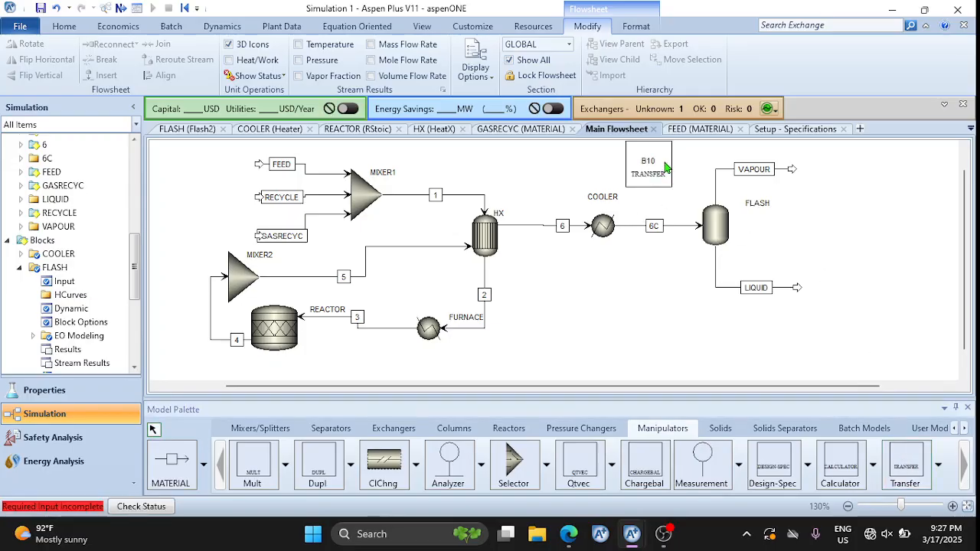
click(666, 167)
double_click(665, 167)
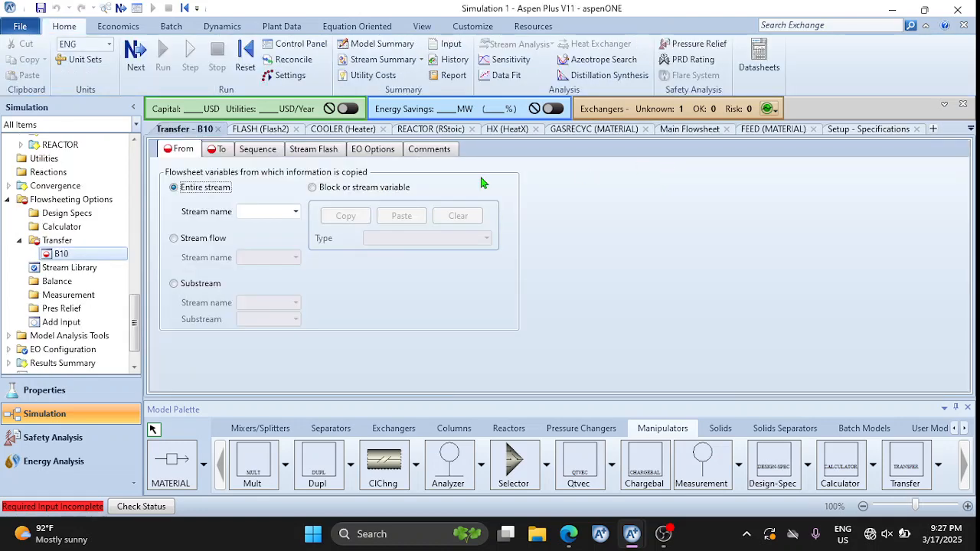
Define the transfer's source as a block or stream variable of type Block-Var, using block FLASH and variable TEMP
click(312, 189)
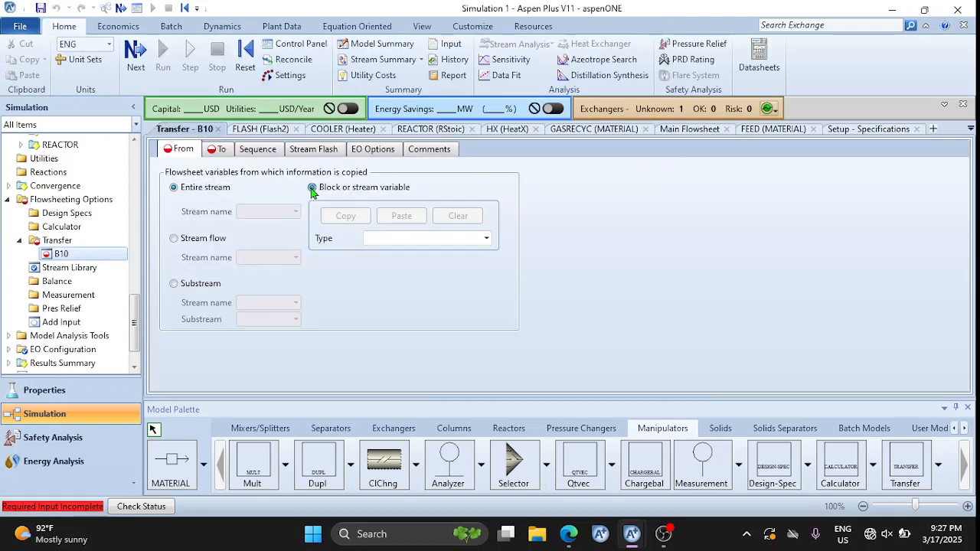
click(487, 240)
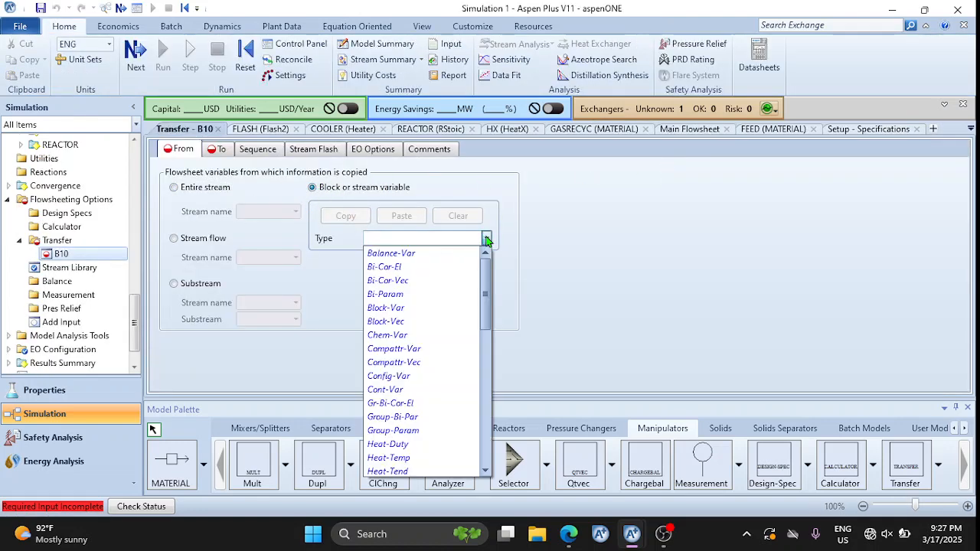
click(385, 309)
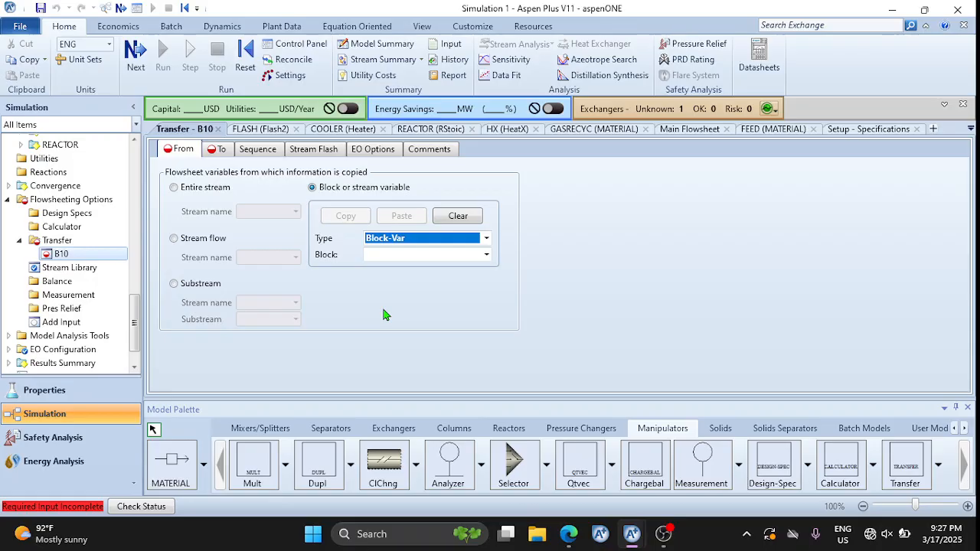
click(486, 256)
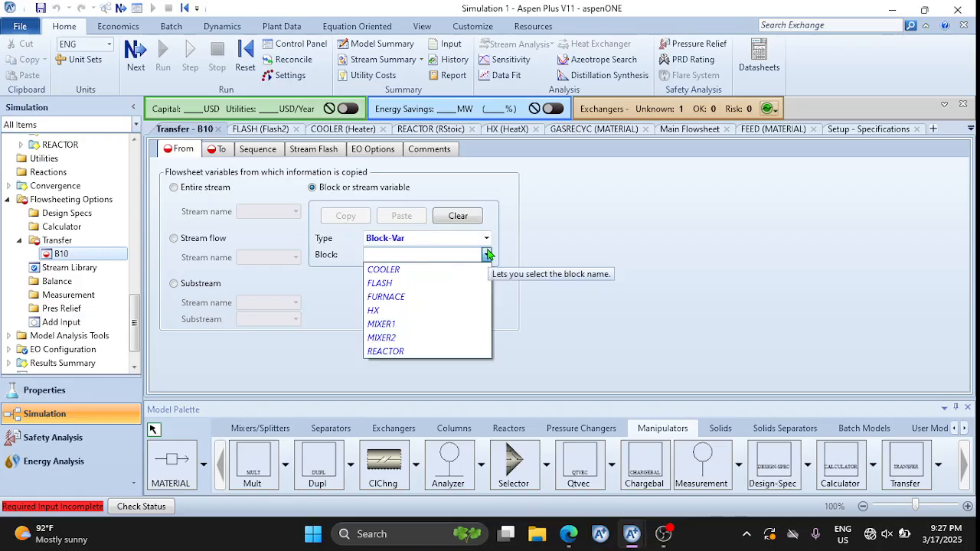
click(486, 239)
click(487, 239)
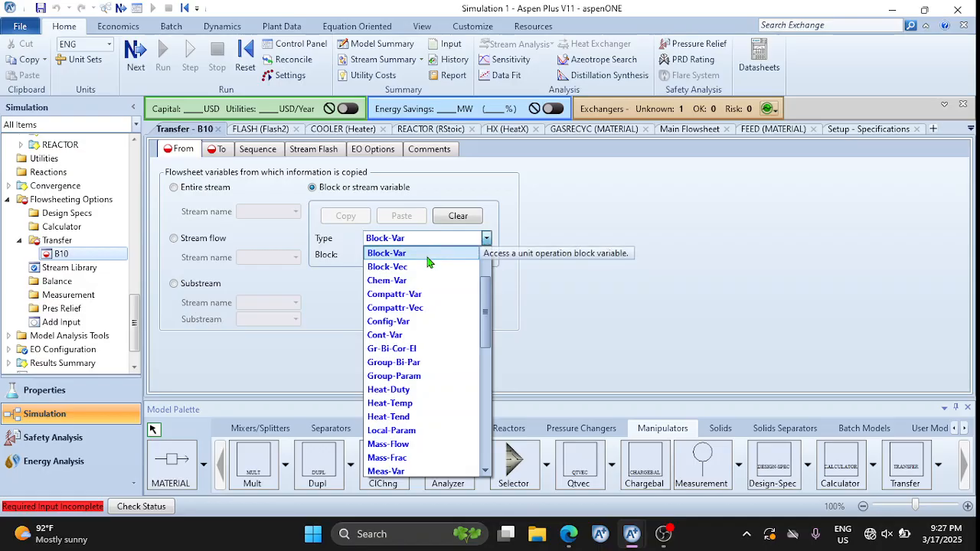
click(545, 250)
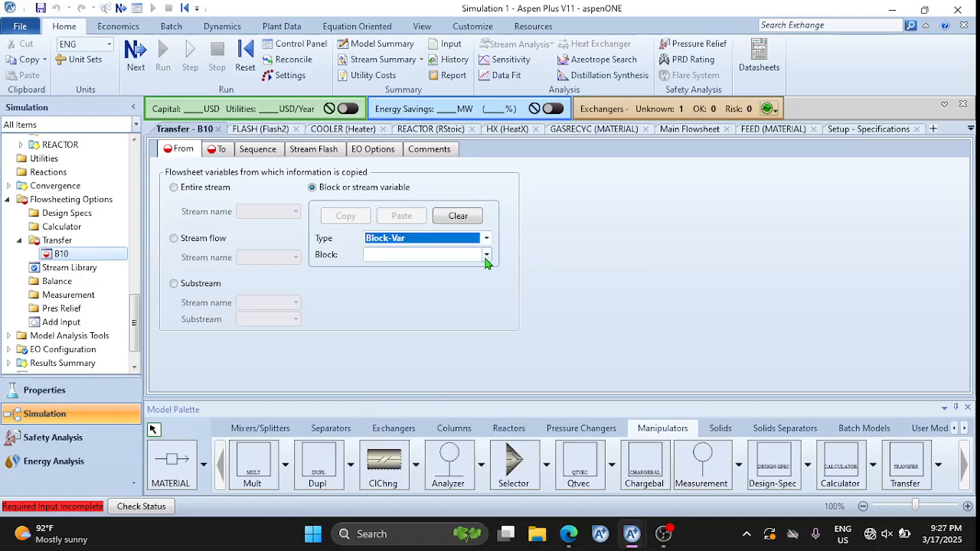
click(486, 258)
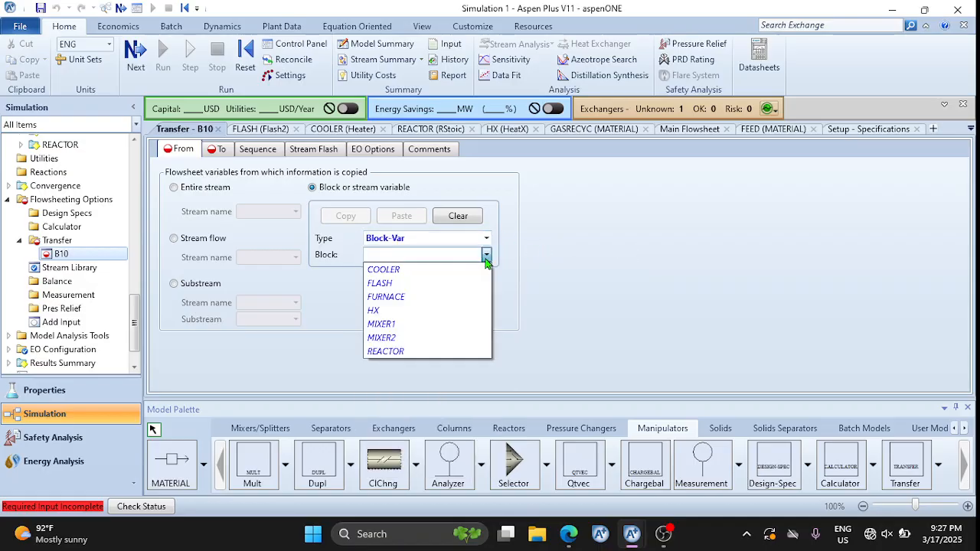
click(407, 285)
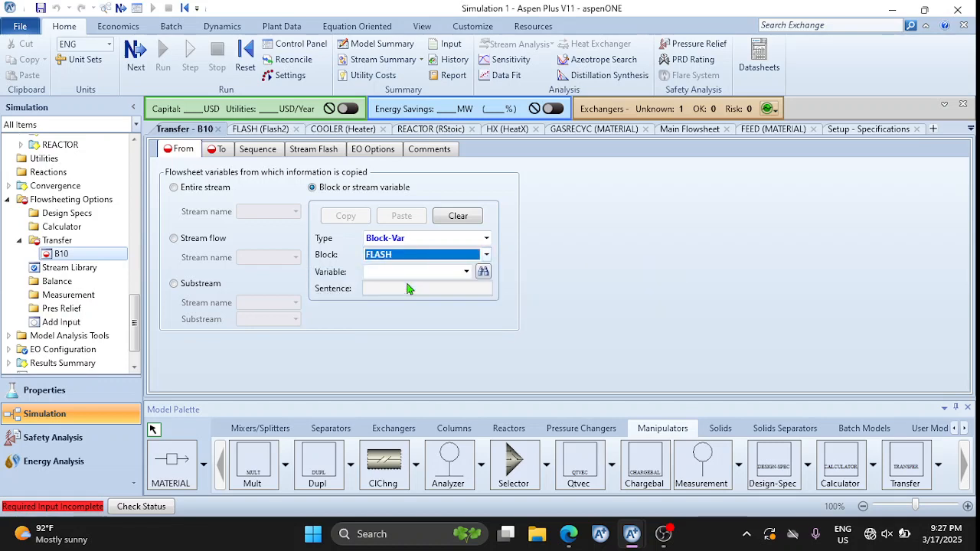
click(465, 274)
drag(466, 328, 466, 463)
click(374, 370)
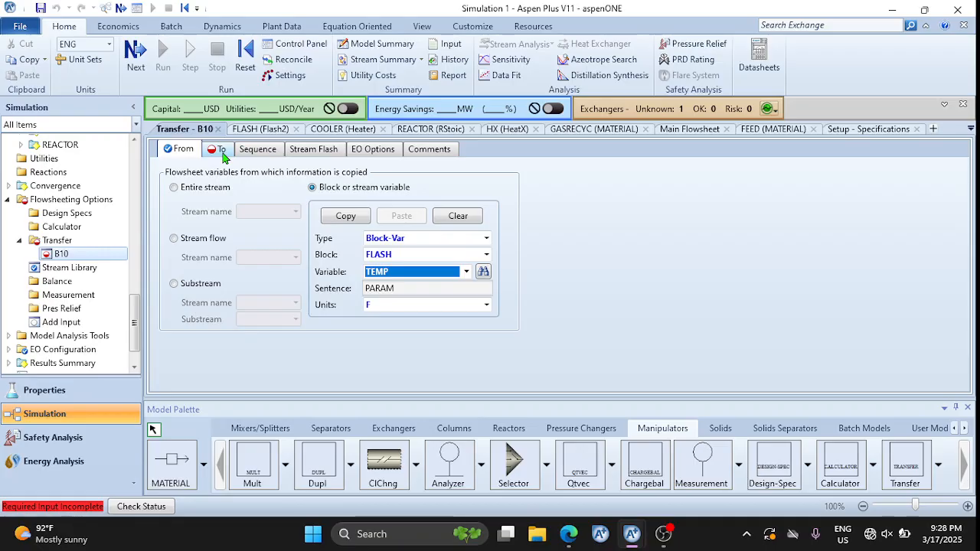
Define the transfer's target as new variable 1 in the Blocks category, type Block-Var, block COOLER, variable TEMP
click(219, 150)
click(276, 188)
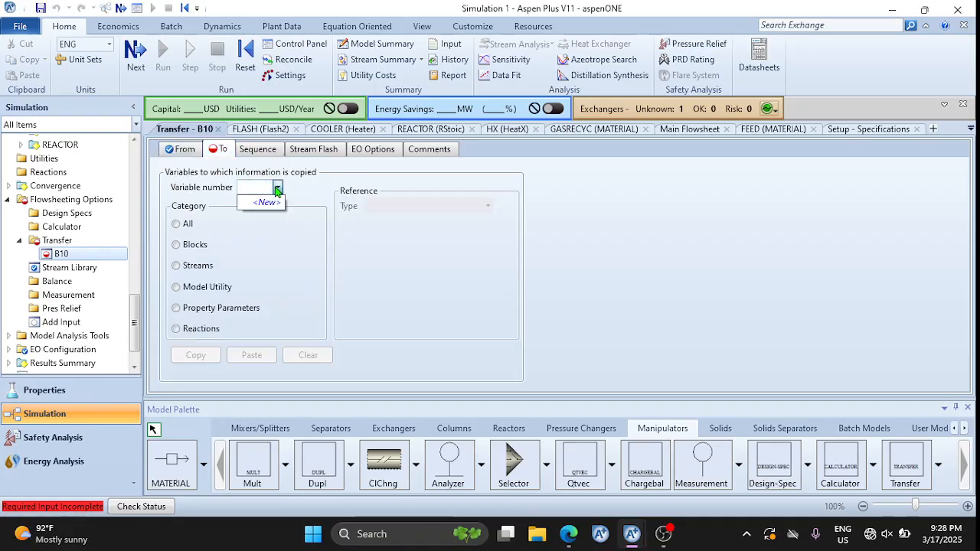
click(267, 202)
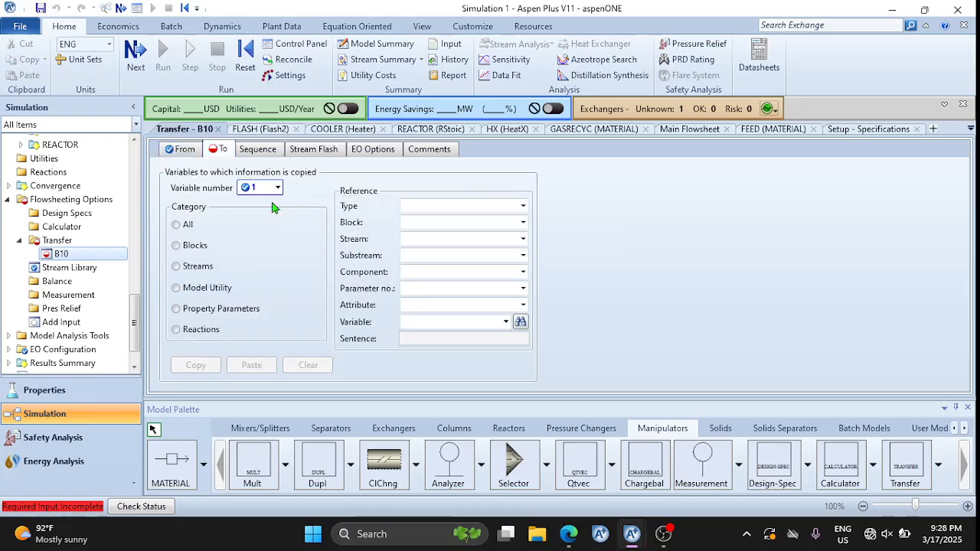
click(176, 246)
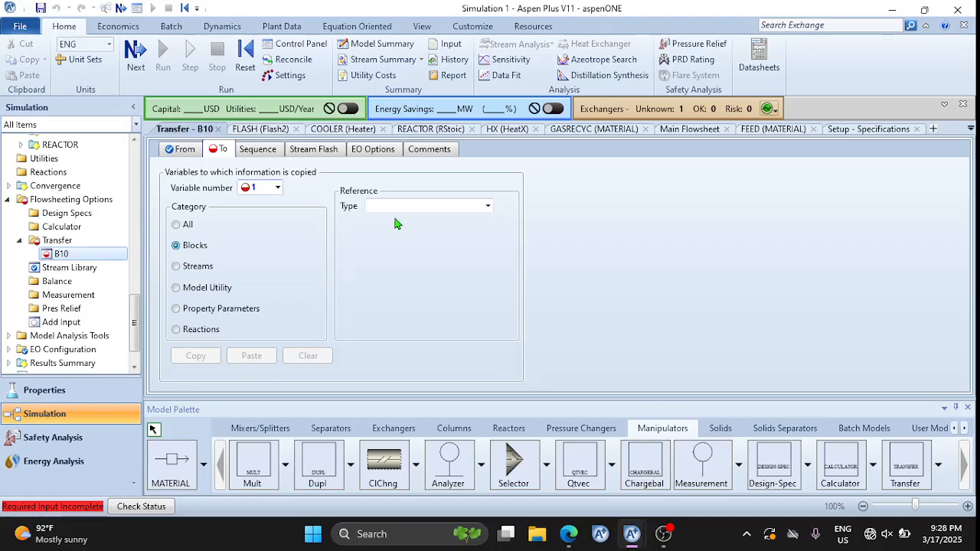
click(486, 208)
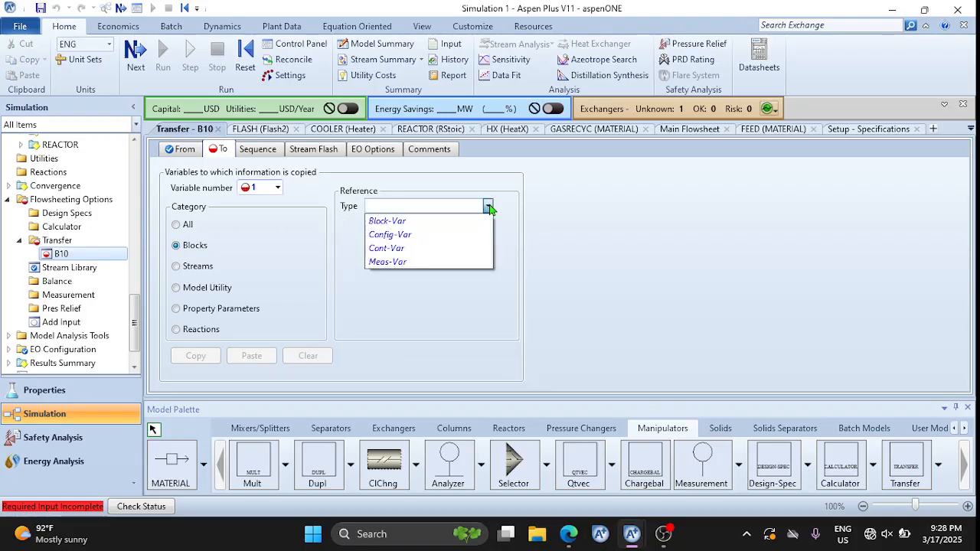
click(424, 221)
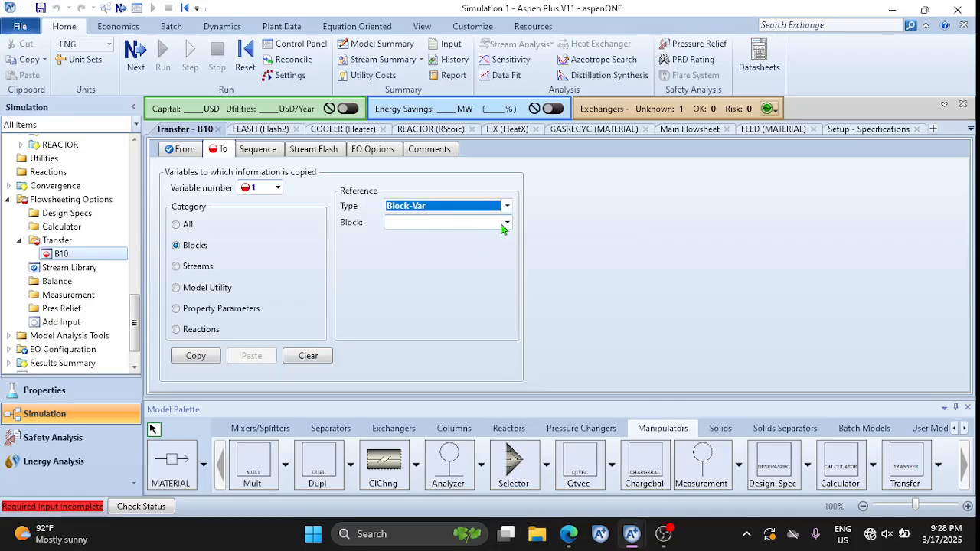
click(505, 223)
click(444, 239)
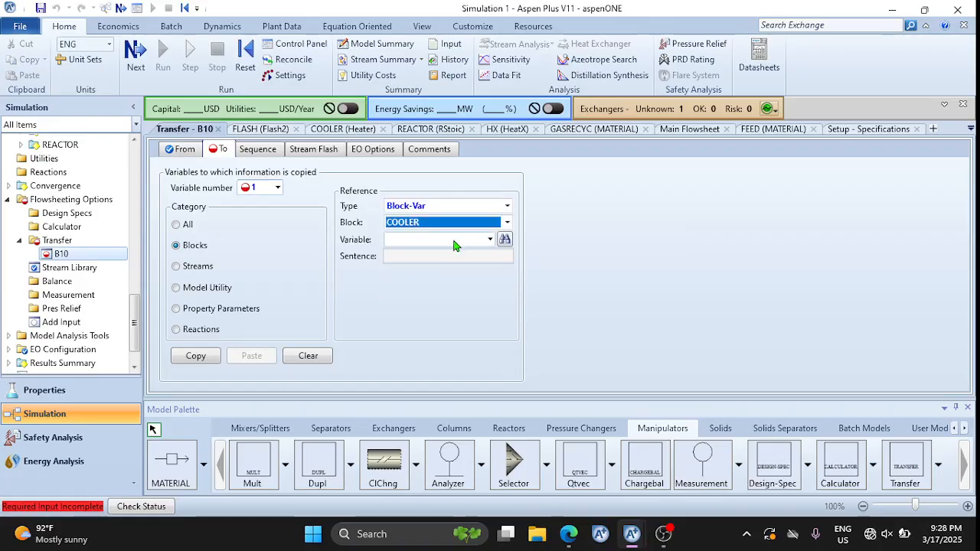
click(489, 240)
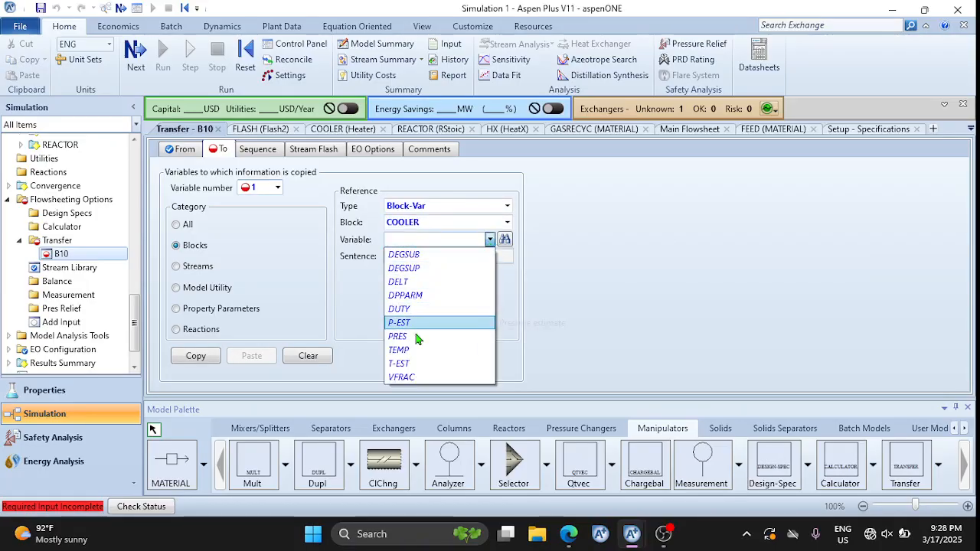
click(407, 351)
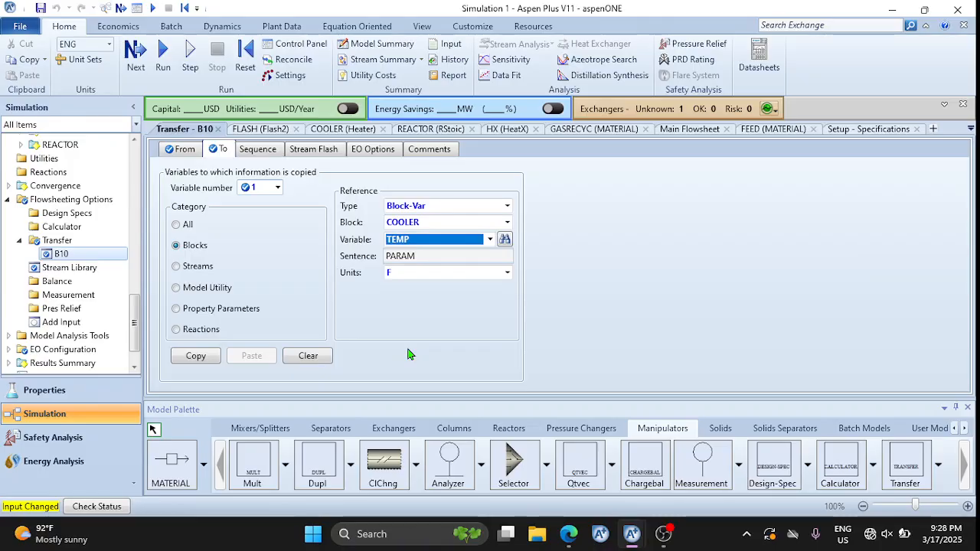
Run the simulation from the main flowsheet, and rerun it with the FLASH block's temperature set to 200 F
click(673, 132)
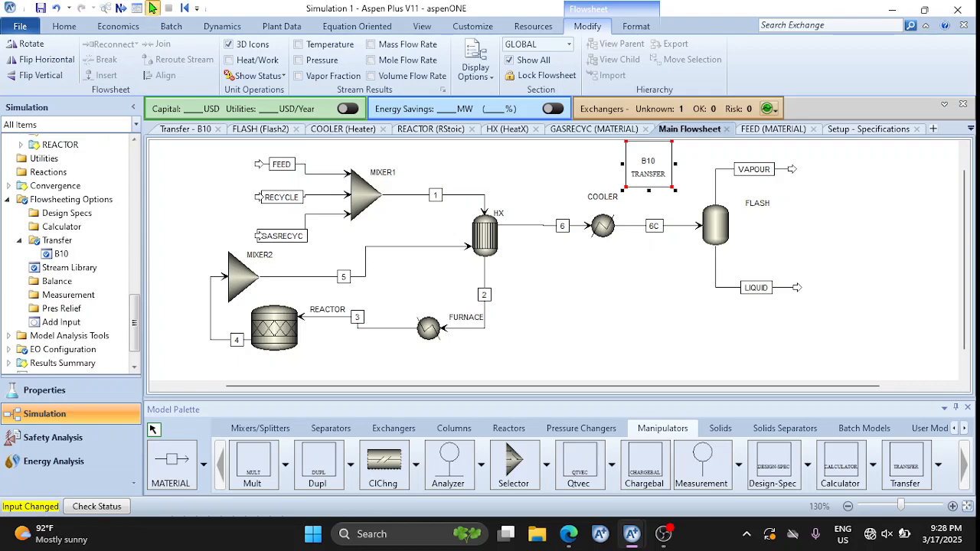
click(151, 8)
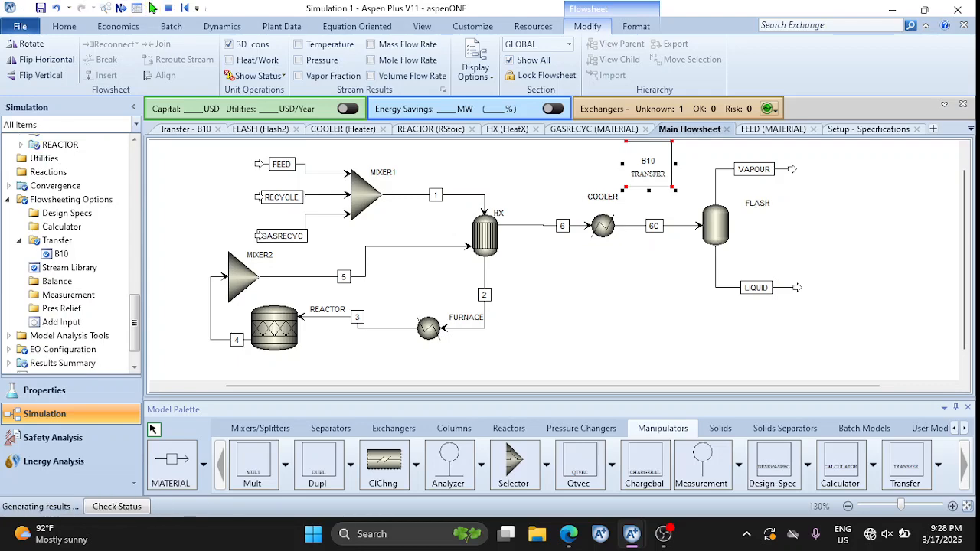
click(720, 227)
double_click(720, 227)
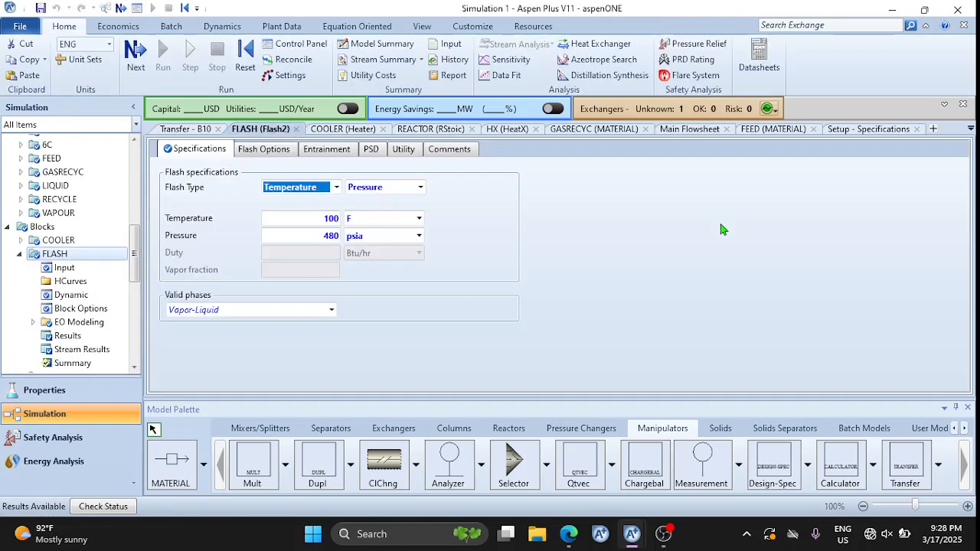
click(328, 222)
text(200)
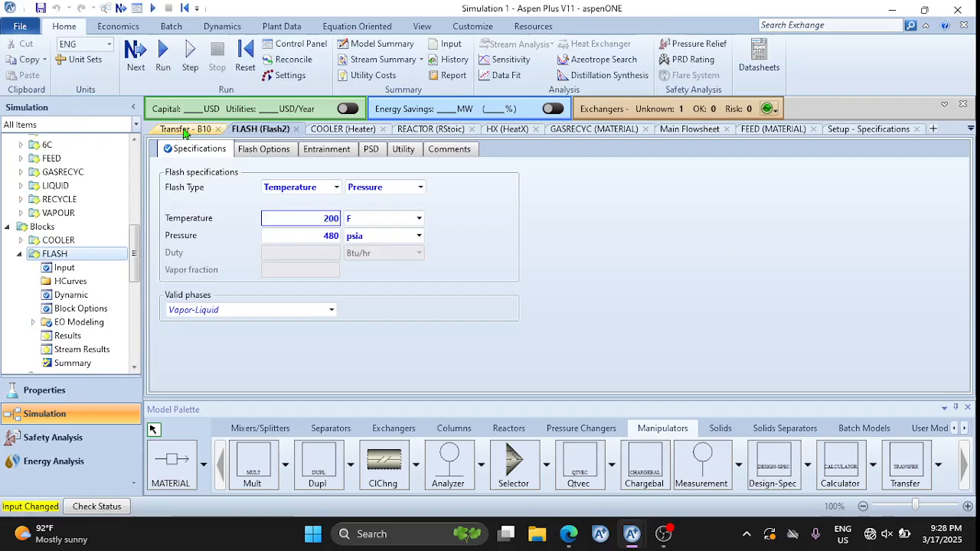
click(689, 128)
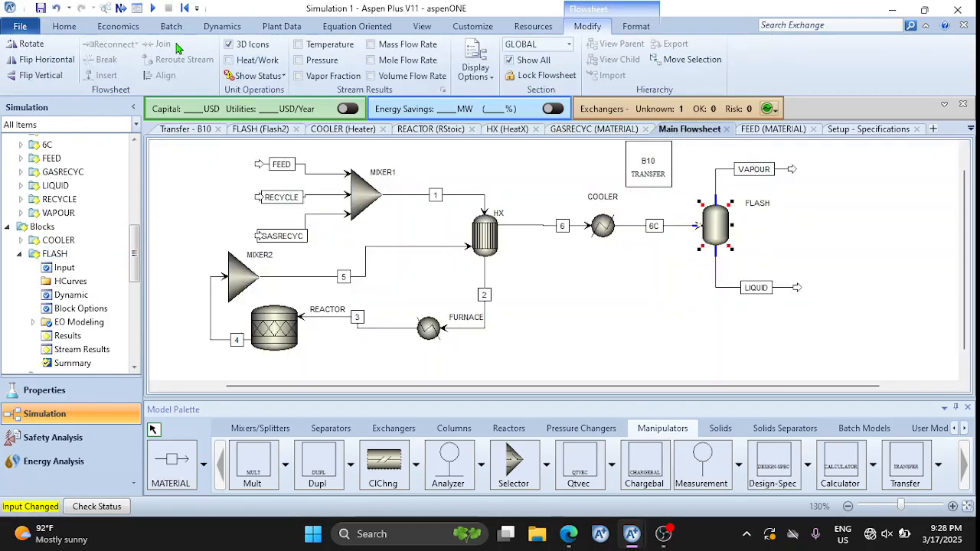
click(153, 7)
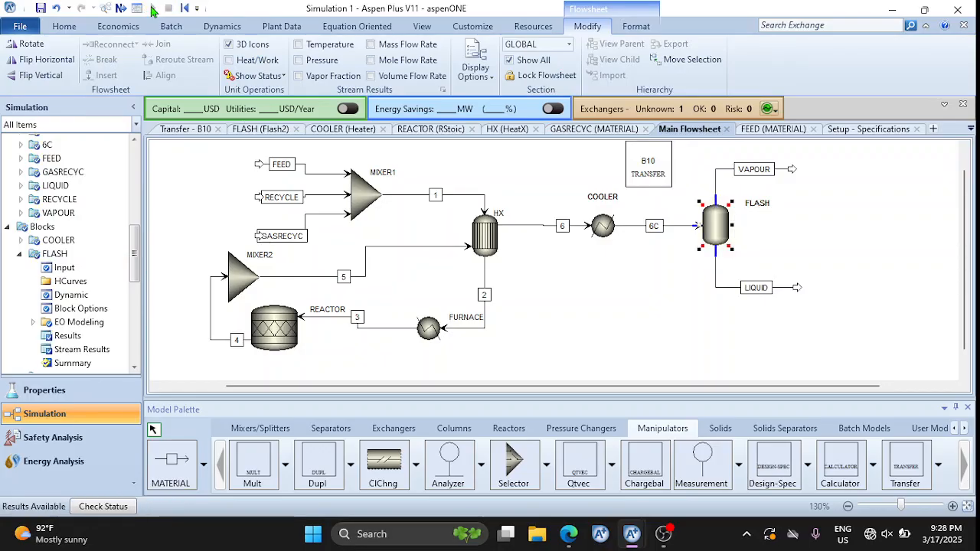
Check the COOLER block's specifications and its stream results for the temperature of outlet stream 6C
double_click(601, 227)
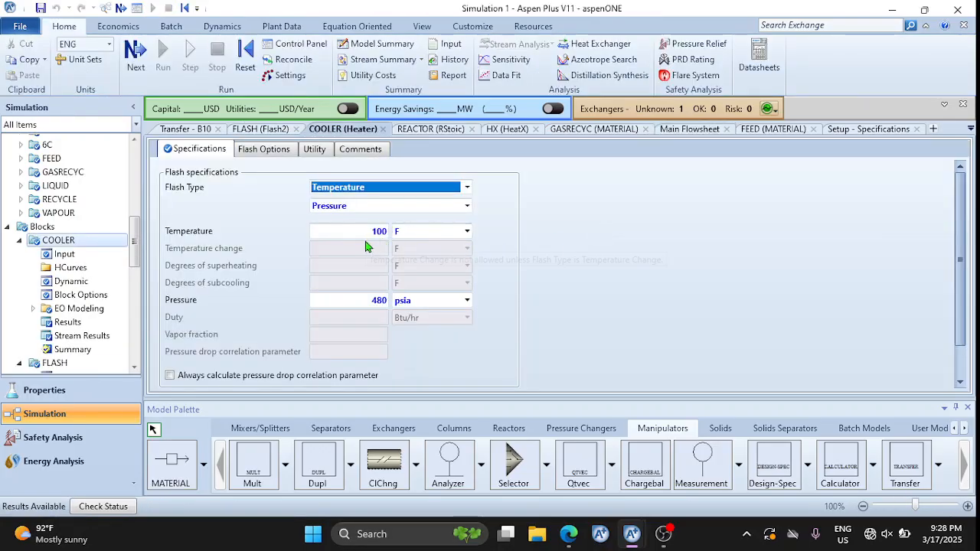
click(674, 130)
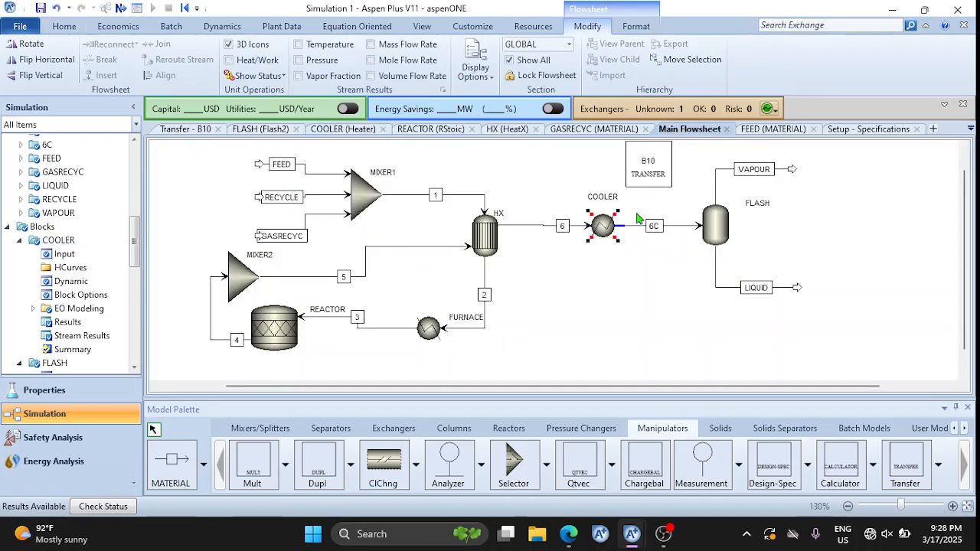
right_click(609, 233)
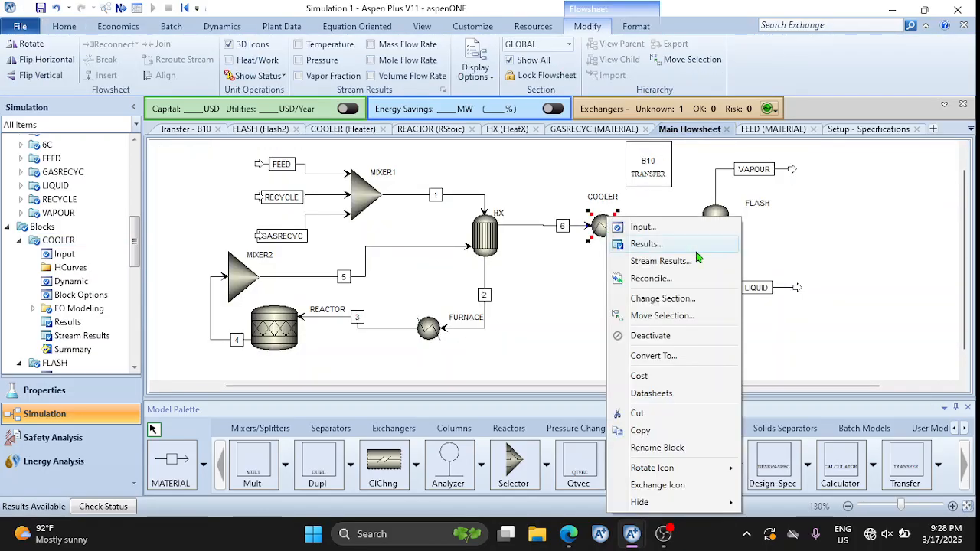
click(647, 255)
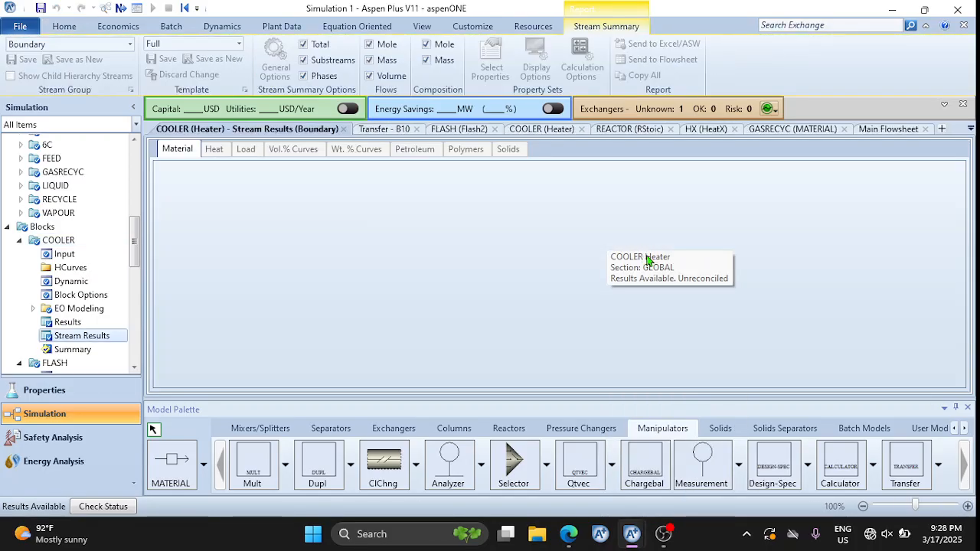
scroll(379, 347, down, 1)
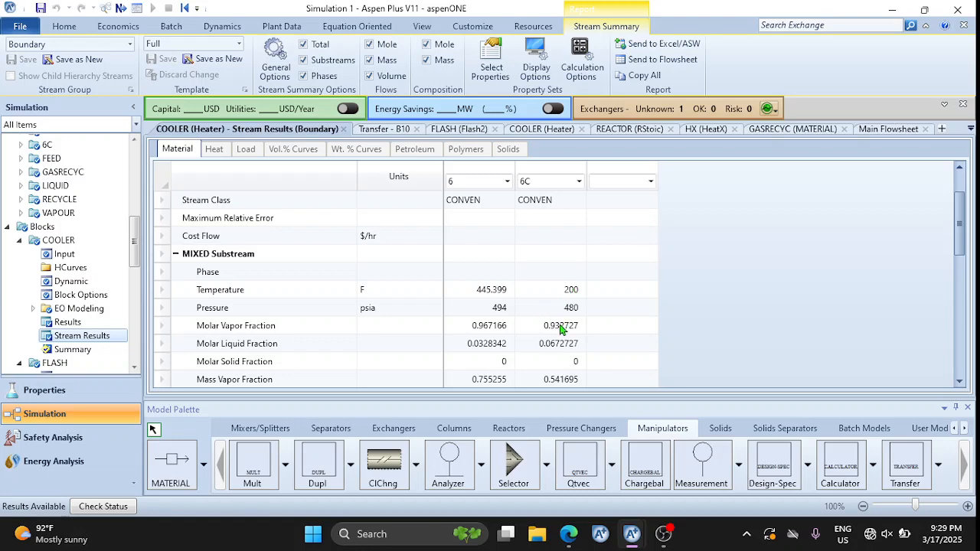
click(344, 130)
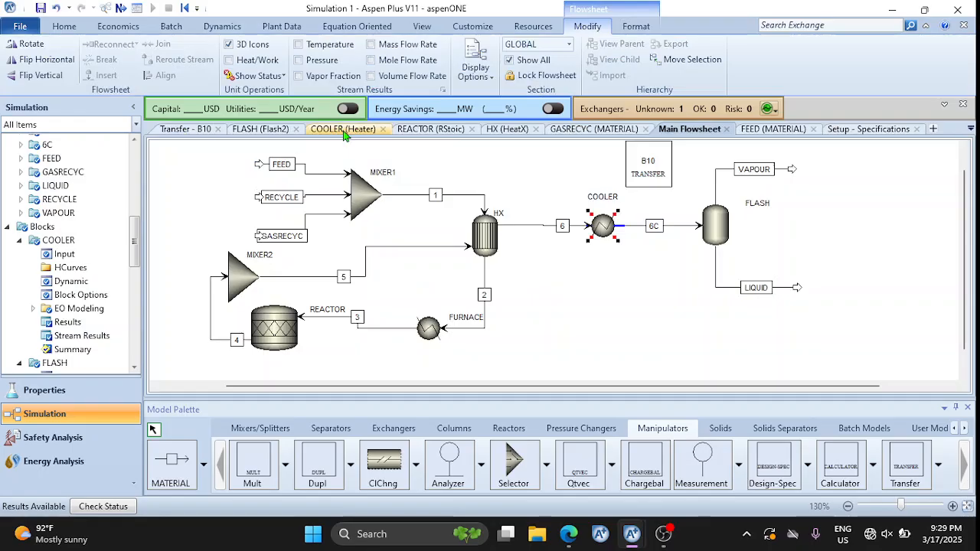
Clear the COOLER block's temperature specification and re-enter it as 100 F
double_click(602, 230)
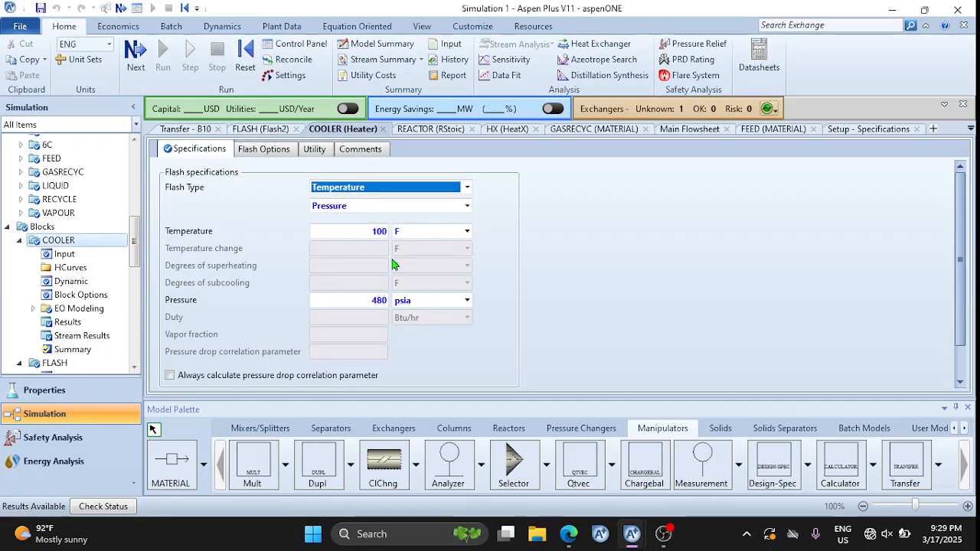
click(381, 235)
key(Delete)
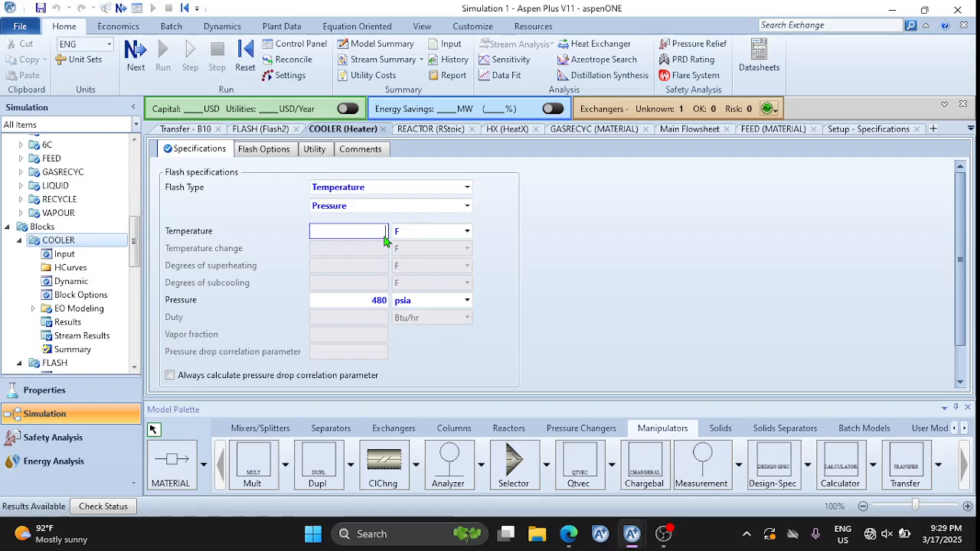
text(1)
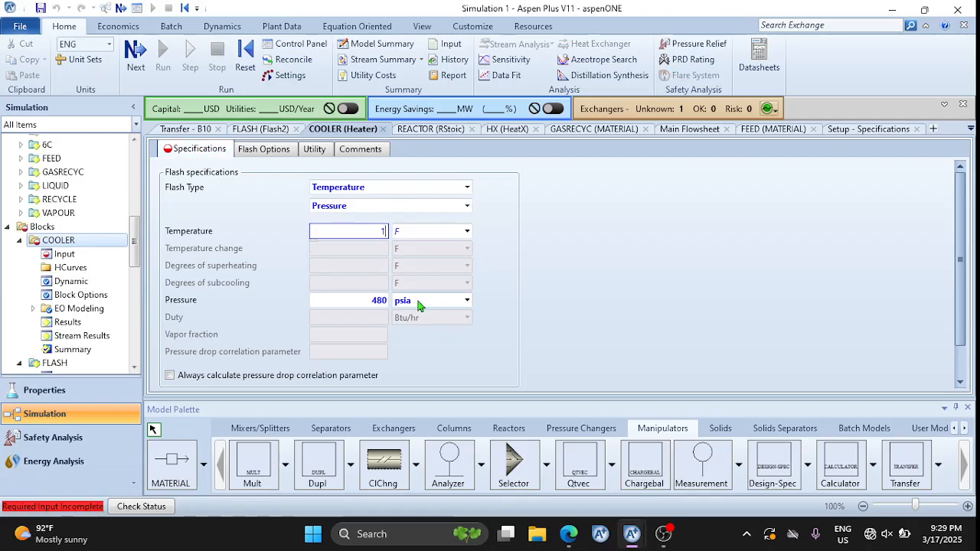
text(00)
key(Return)
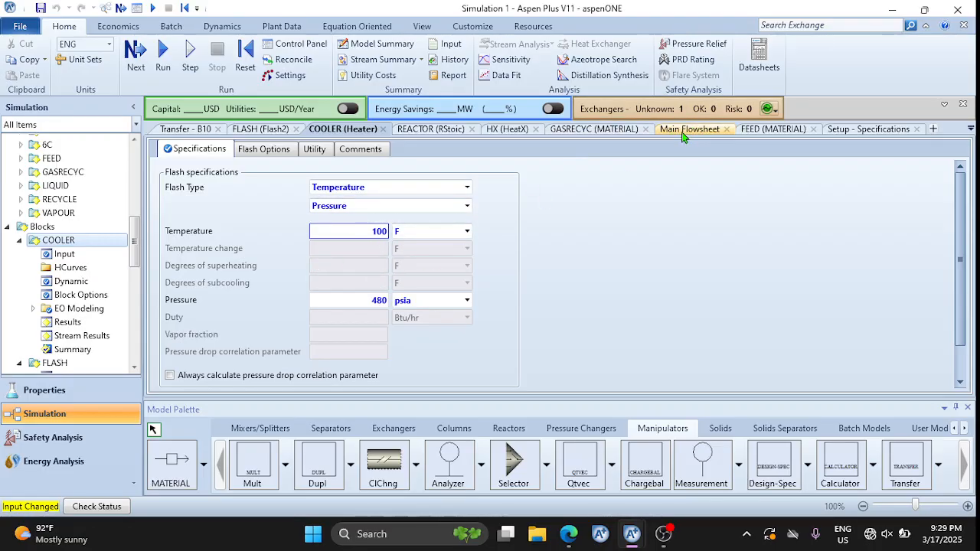
Close the Transfer and FLASH forms and return to the main flowsheet
click(218, 129)
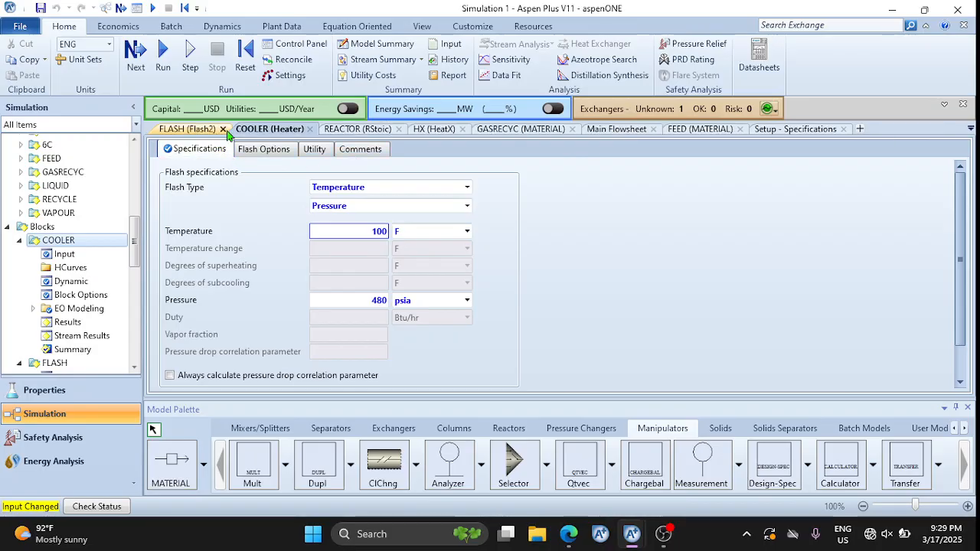
click(224, 129)
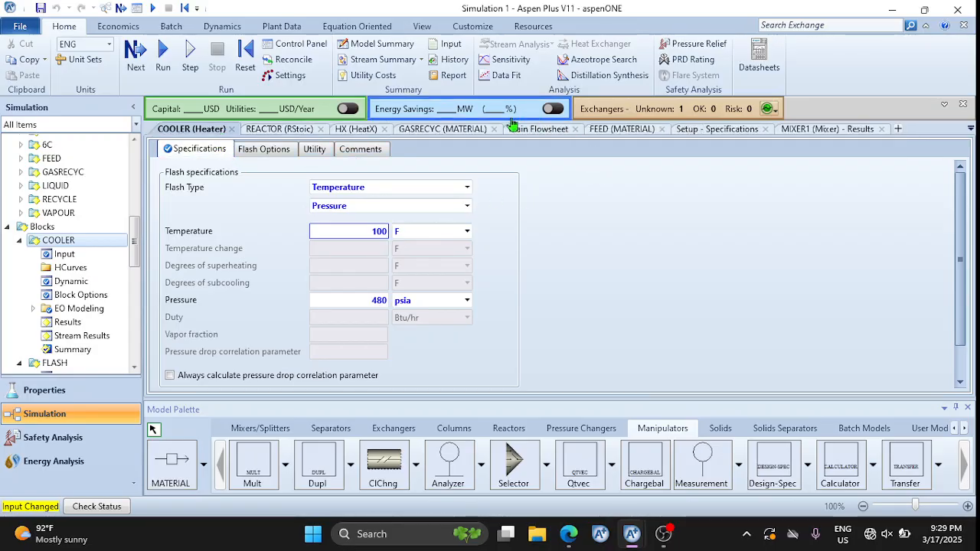
click(530, 131)
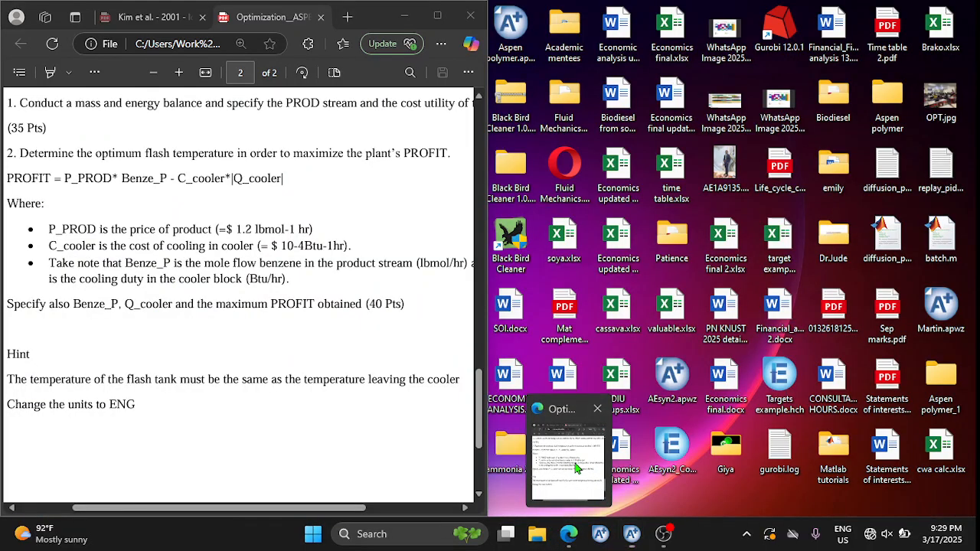
Examine the assignment's process diagram for the equipment downstream of the flash tank's liquid stream
click(569, 479)
scroll(343, 316, up, 15)
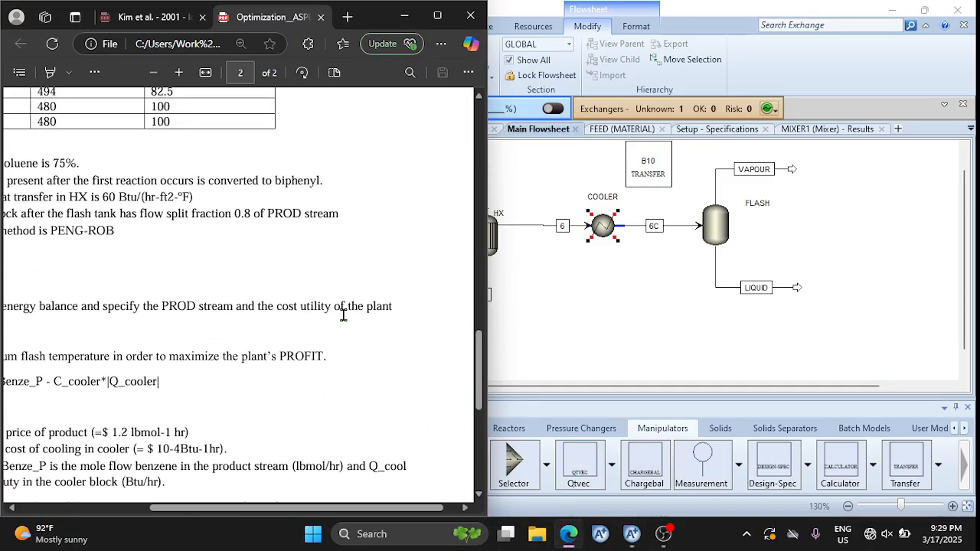
scroll(345, 311, left, 2)
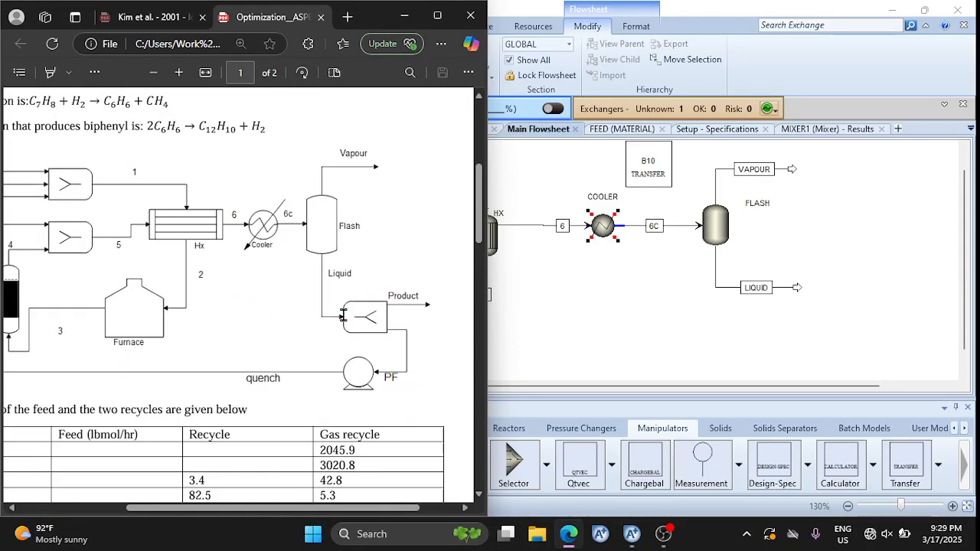
scroll(351, 287, down, 2)
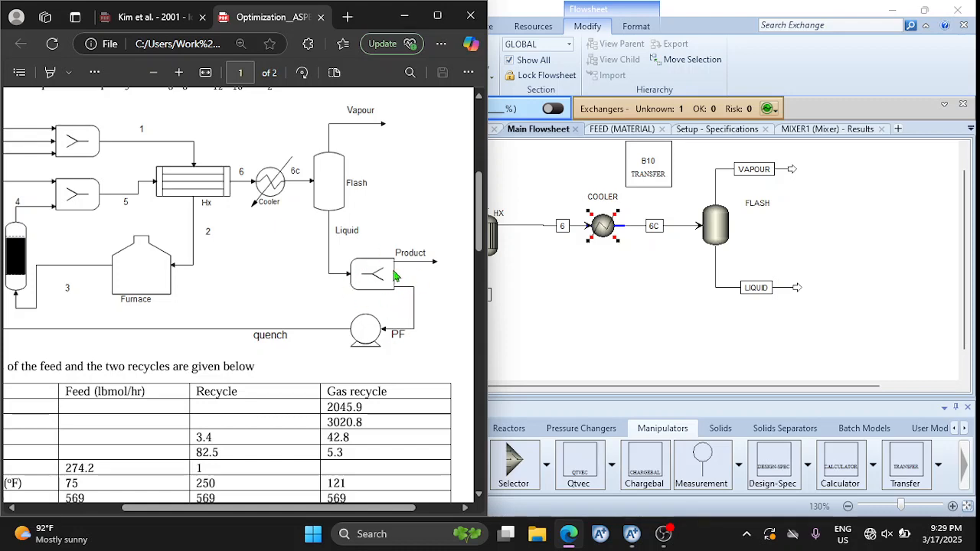
click(536, 398)
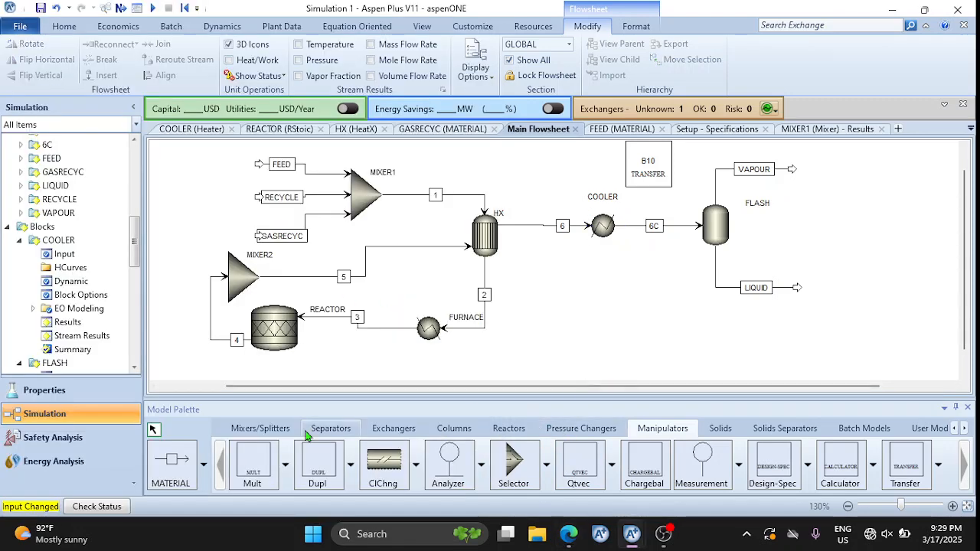
Place an FSplit block at the end of the LIQUID stream and connect that stream to its inlet
click(261, 430)
click(309, 467)
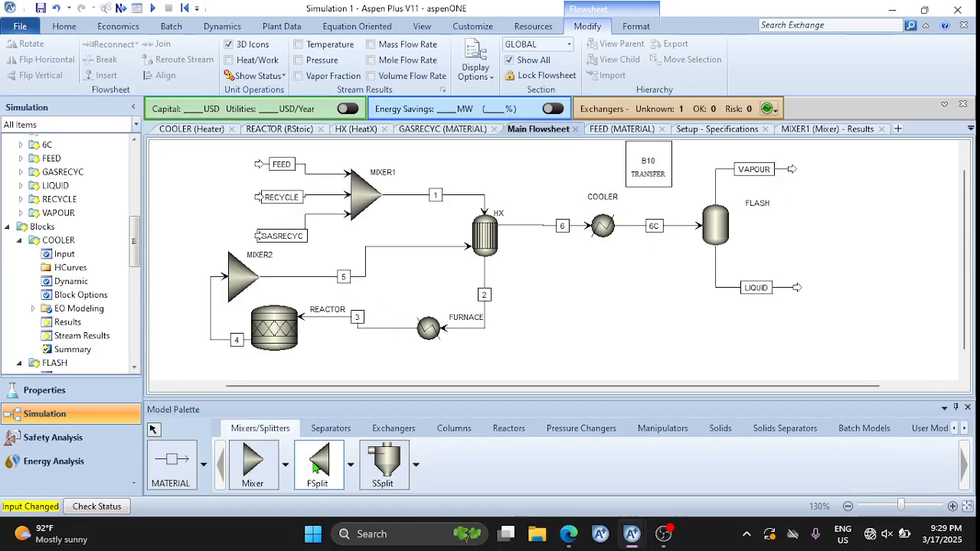
click(829, 286)
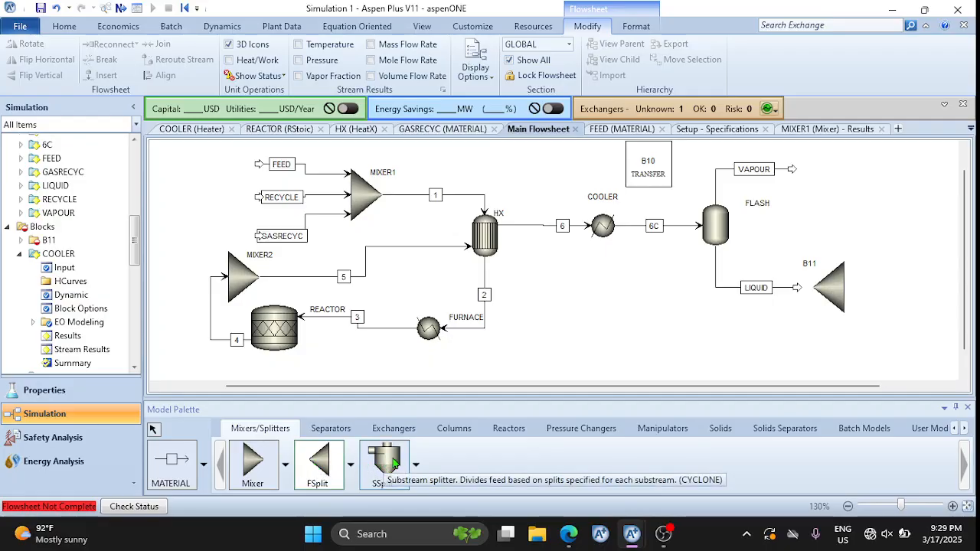
click(339, 466)
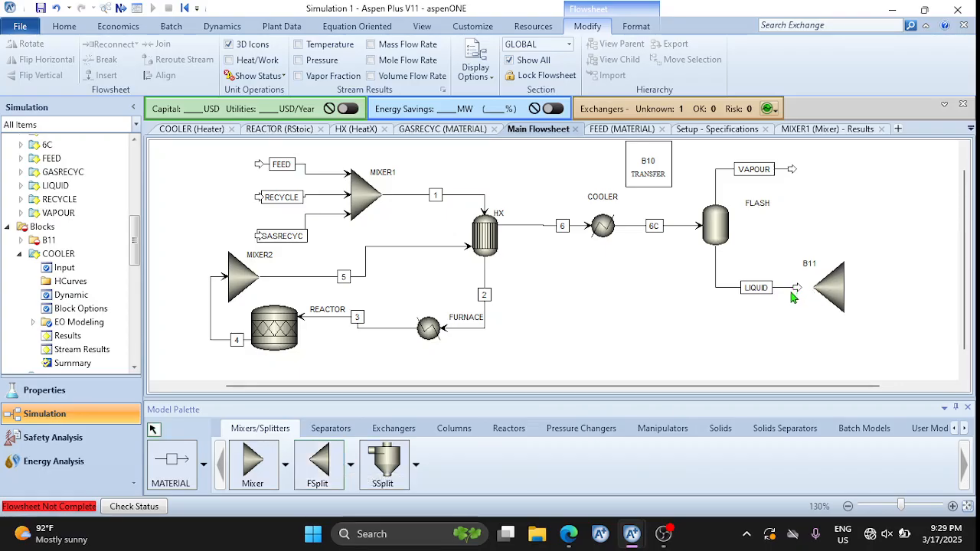
drag(798, 292, 813, 288)
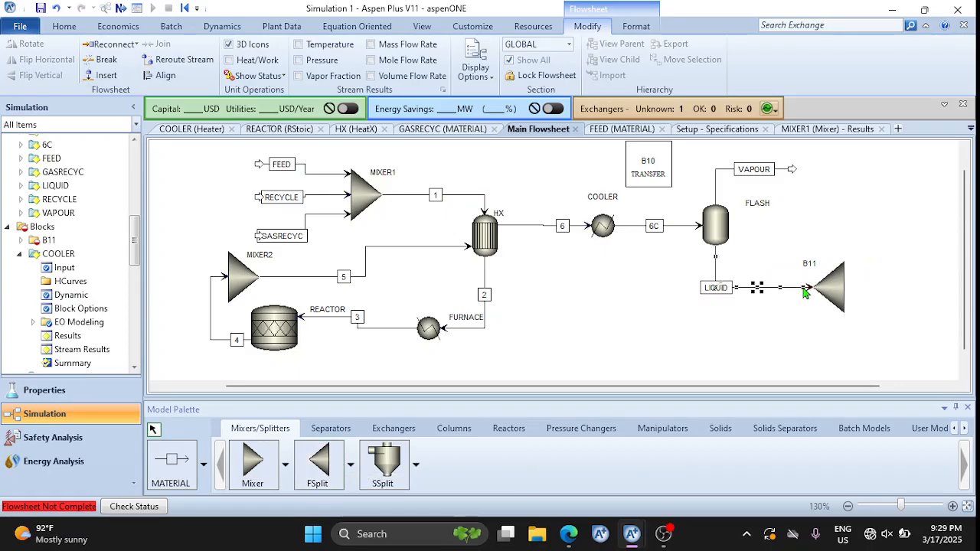
Draw two material outlet streams from the splitter, one going straight out and one leading down and back
click(188, 459)
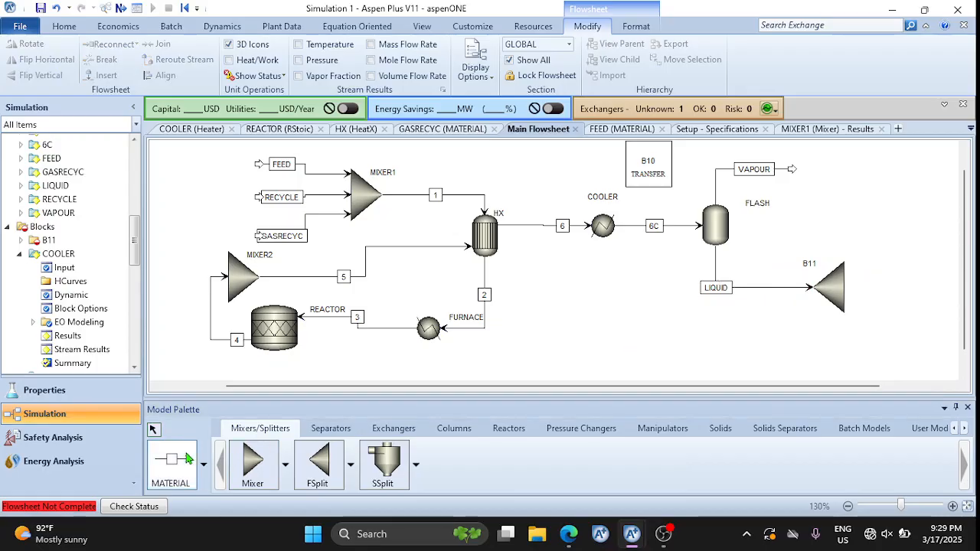
click(850, 287)
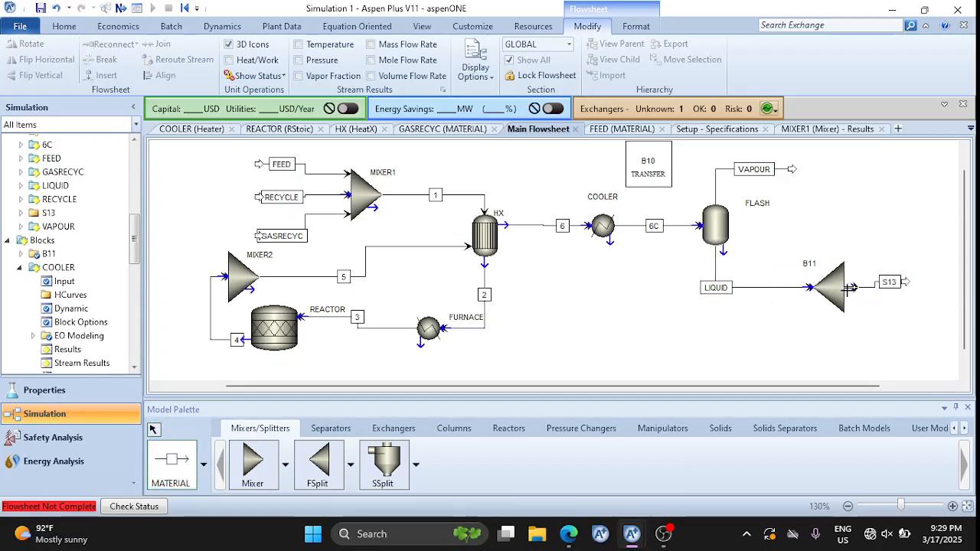
click(835, 307)
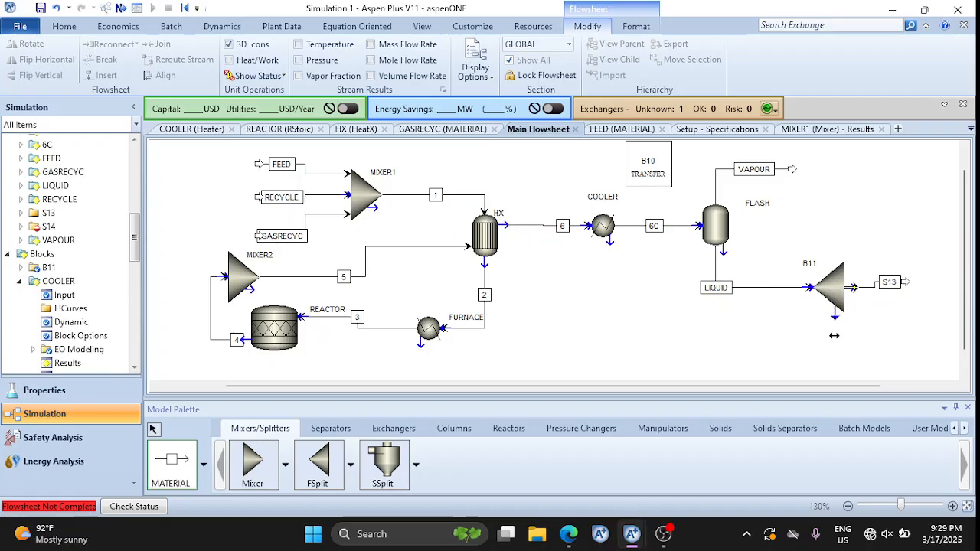
click(761, 348)
right_click(853, 329)
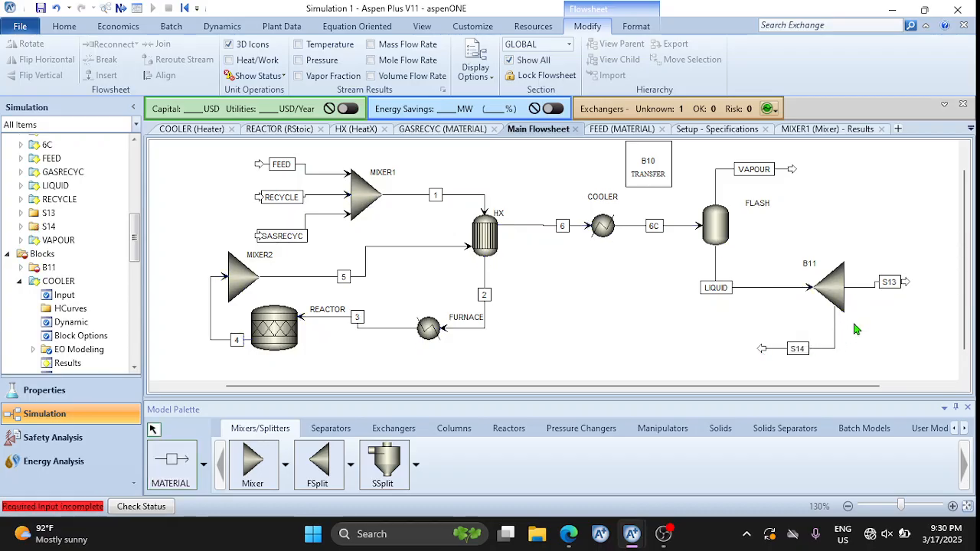
Rename the splitter's straight outlet stream as PRODUCT and align it with the splitter outlet
mouse_move(573, 540)
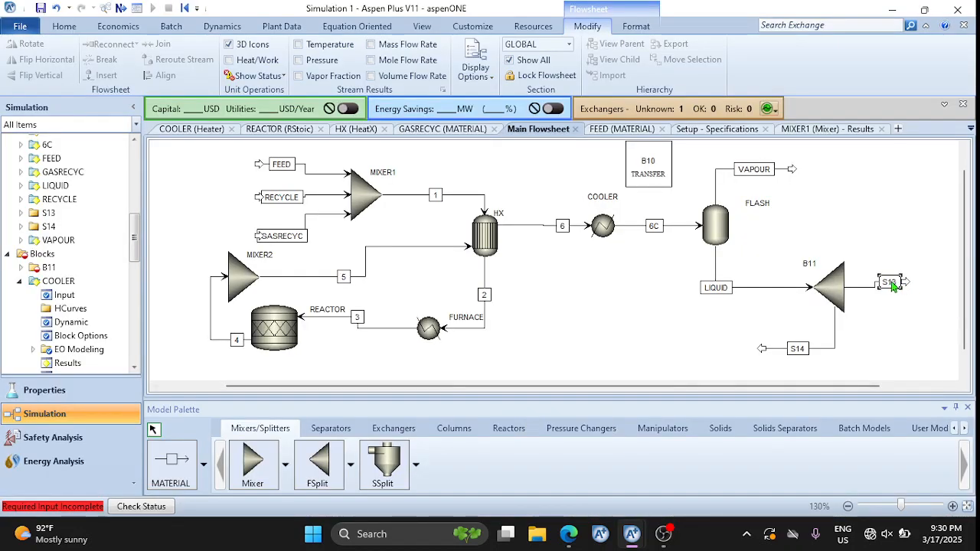
click(891, 283)
text(PRODUCY)
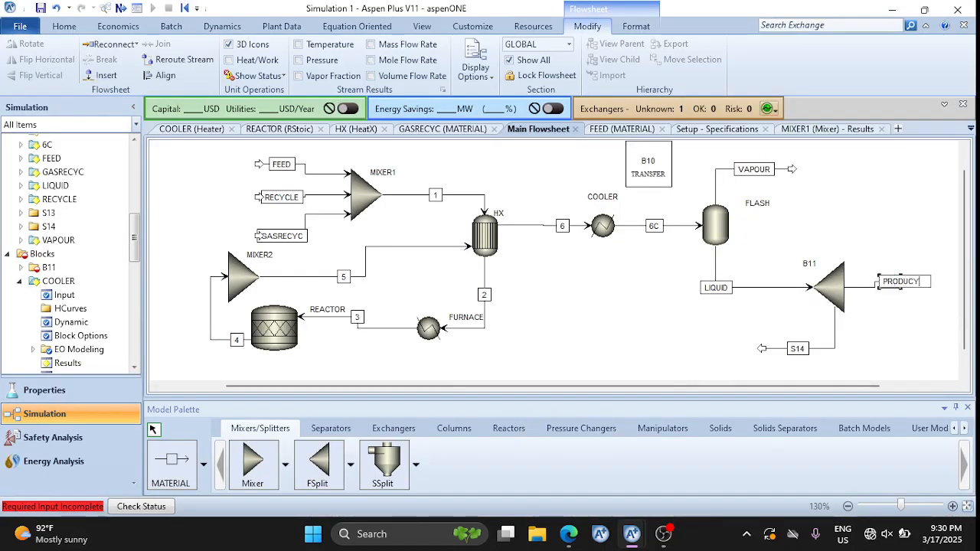
key(BackSpace)
text(T)
key(Return)
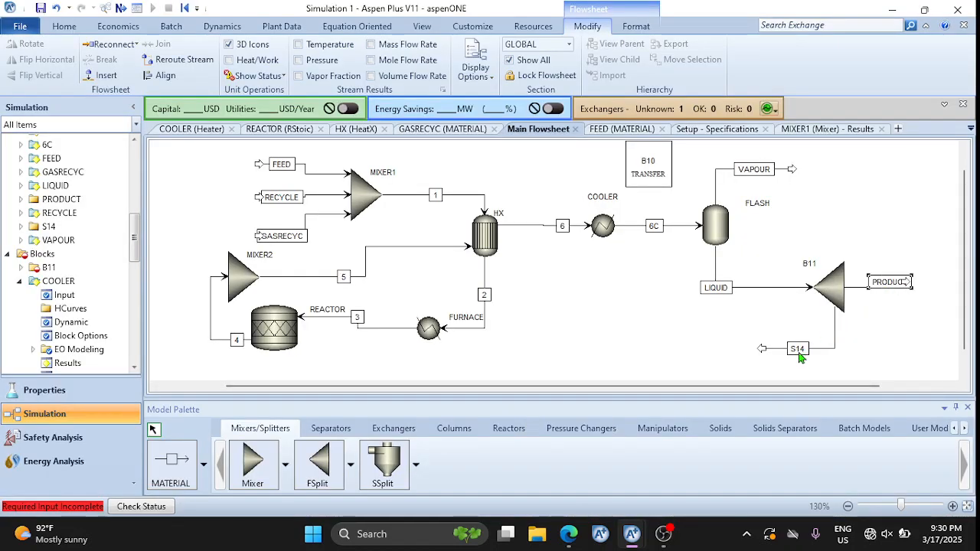
mouse_move(909, 285)
mouse_down()
mouse_move(948, 289)
mouse_move(900, 288)
mouse_up()
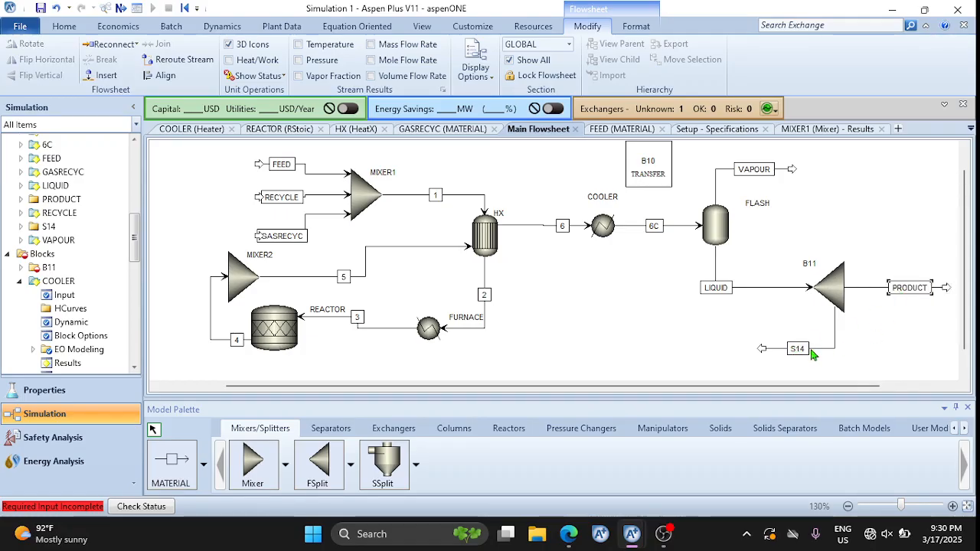
Rename the splitter's lower outlet stream as PF
key(ctrl+m)
text(PF)
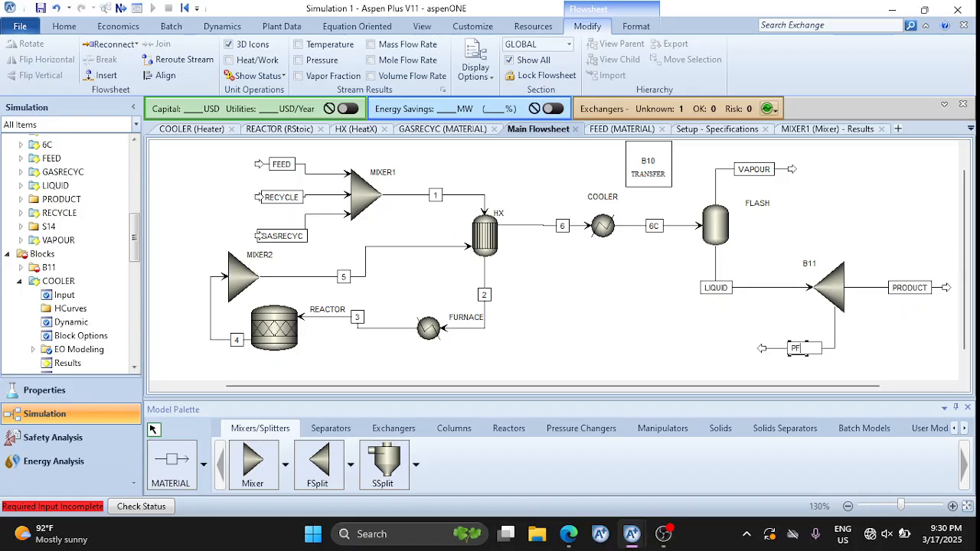
key(Return)
Look up the splitter specification in the assignment PDF and set the PRODUCT stream's split fraction to 0.8
click(568, 534)
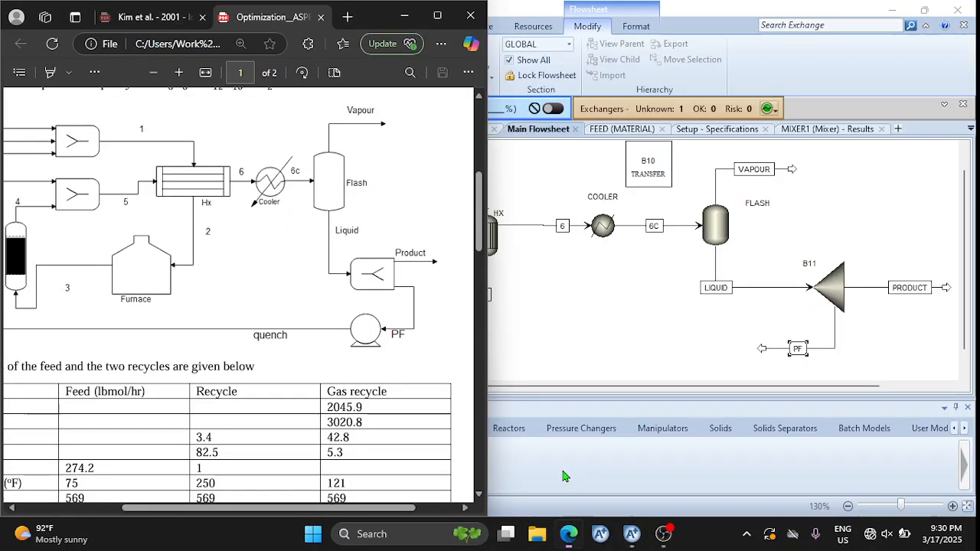
scroll(176, 390, down, 7)
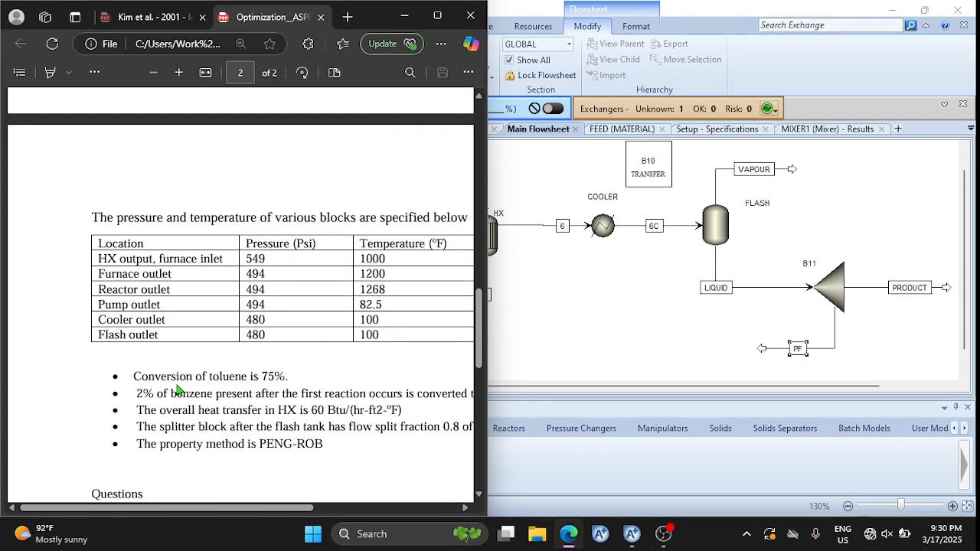
scroll(176, 391, right, 3)
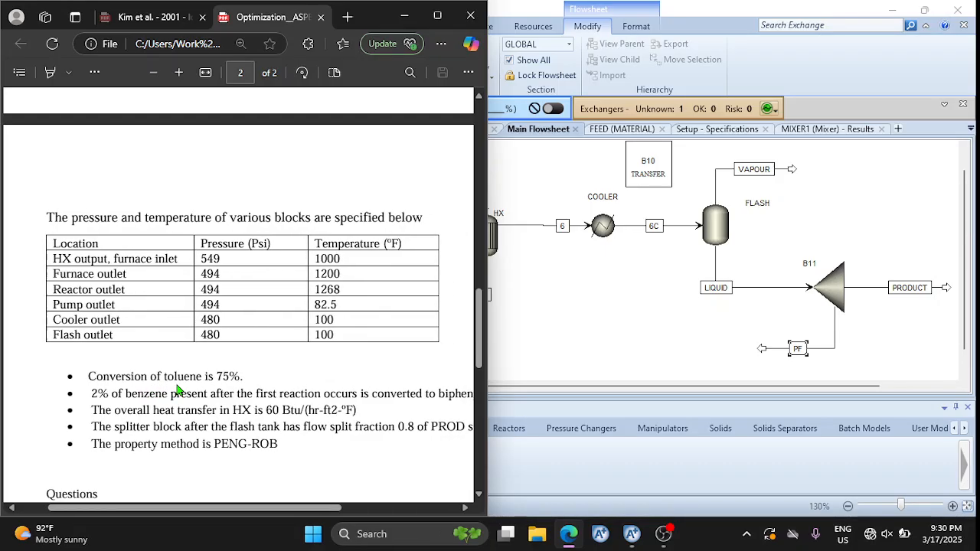
scroll(177, 389, down, 2)
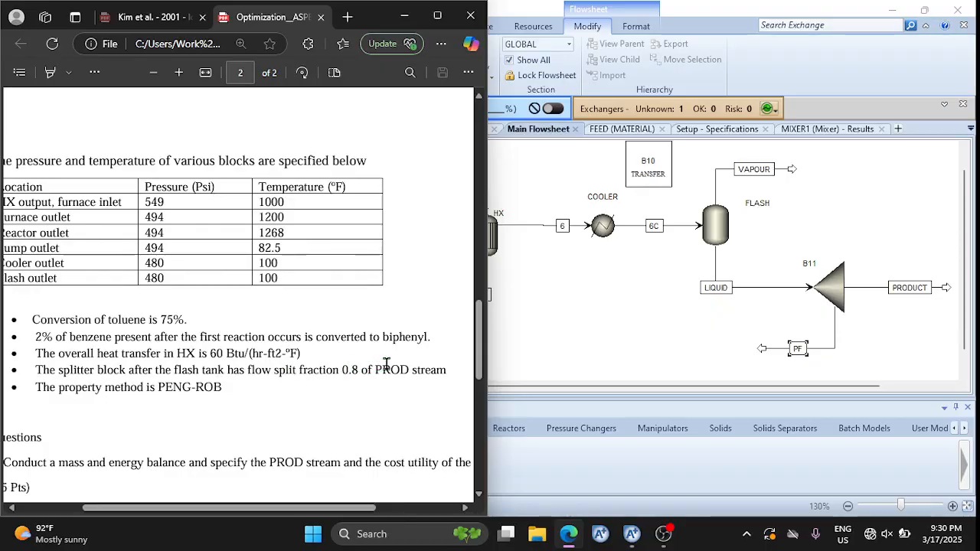
click(835, 287)
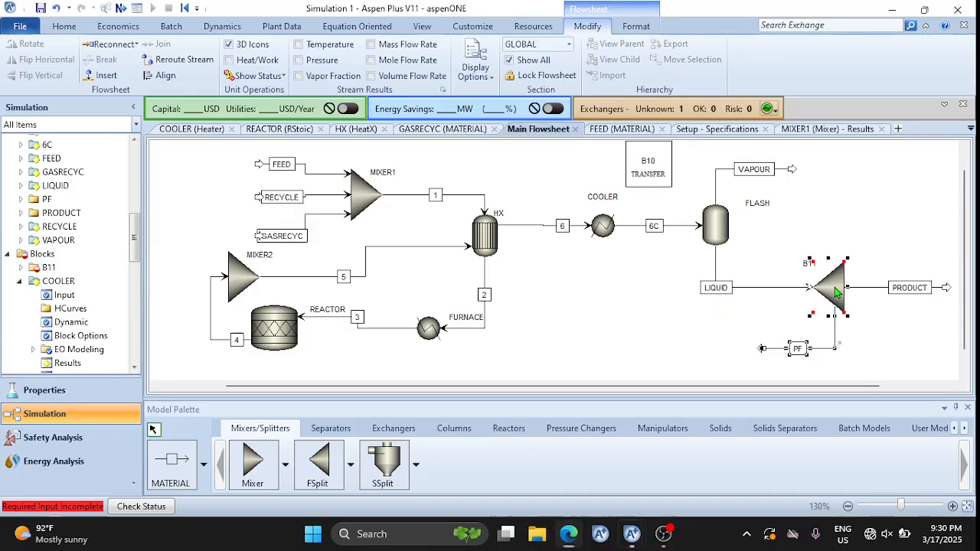
double_click(834, 287)
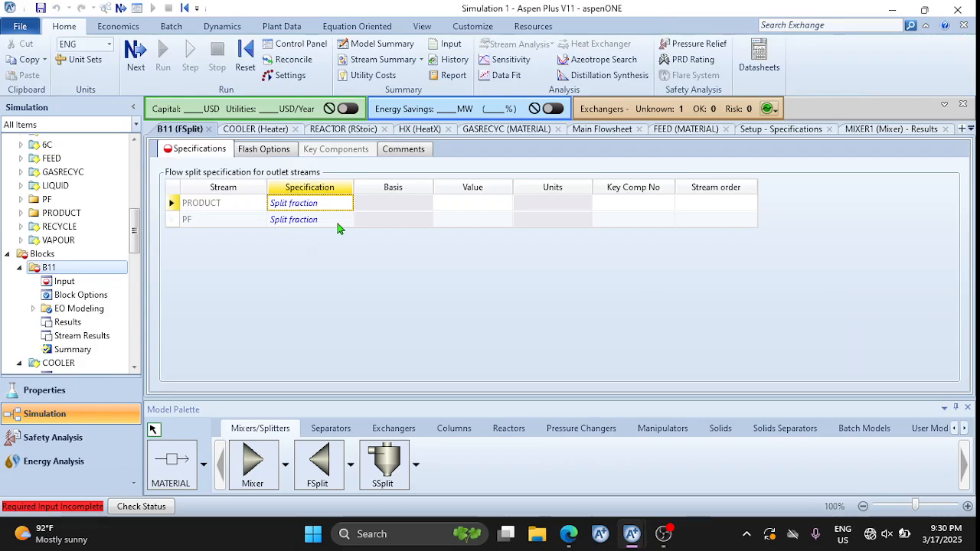
click(469, 208)
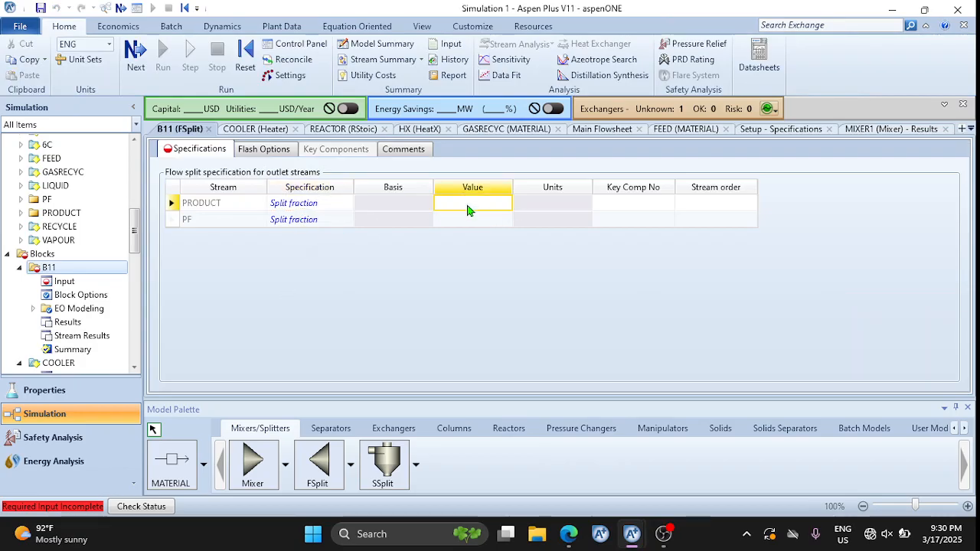
text(0.8)
key(Tab)
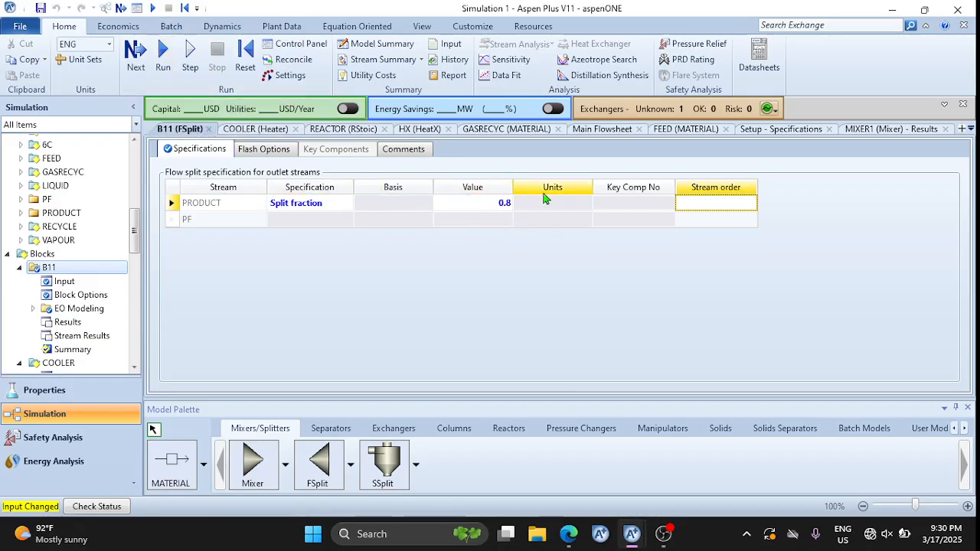
Check the assignment diagram, place a Pump block below the LIQUID stream, and connect the PF stream to its inlet
click(597, 127)
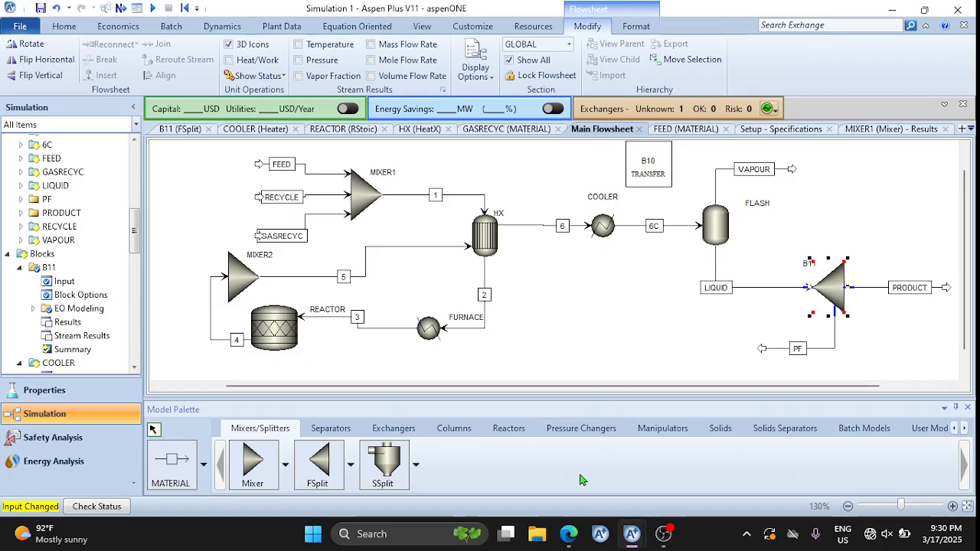
mouse_move(568, 534)
click(554, 484)
scroll(337, 314, up, 10)
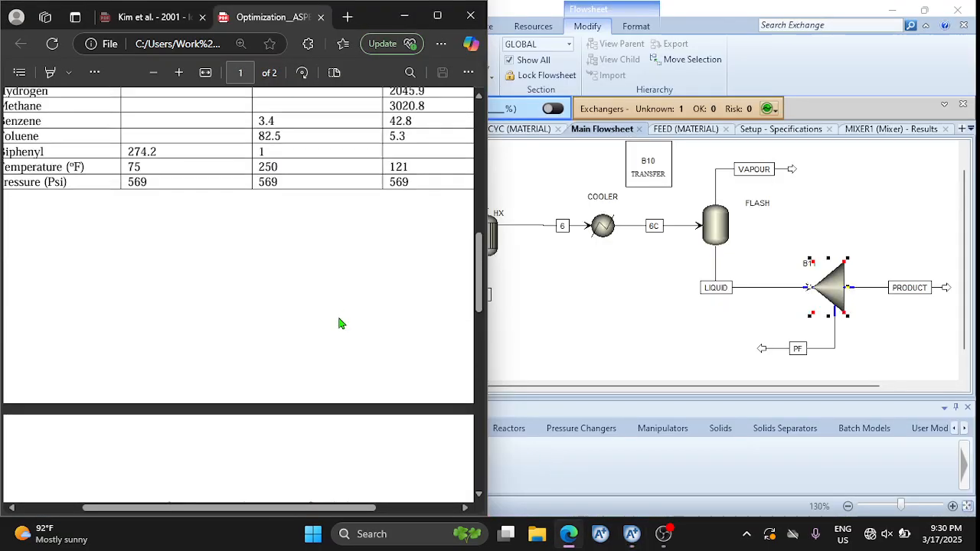
scroll(342, 323, down, 3)
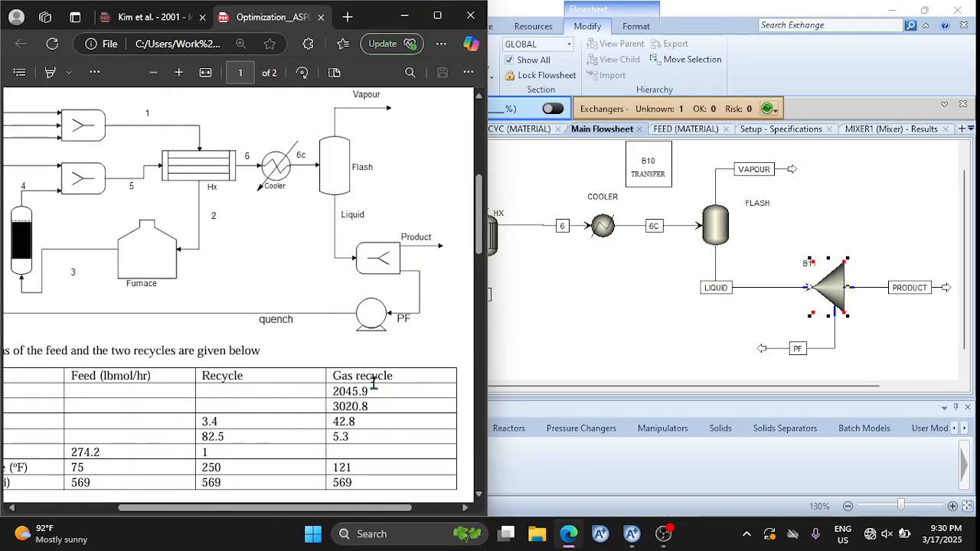
click(558, 429)
click(559, 429)
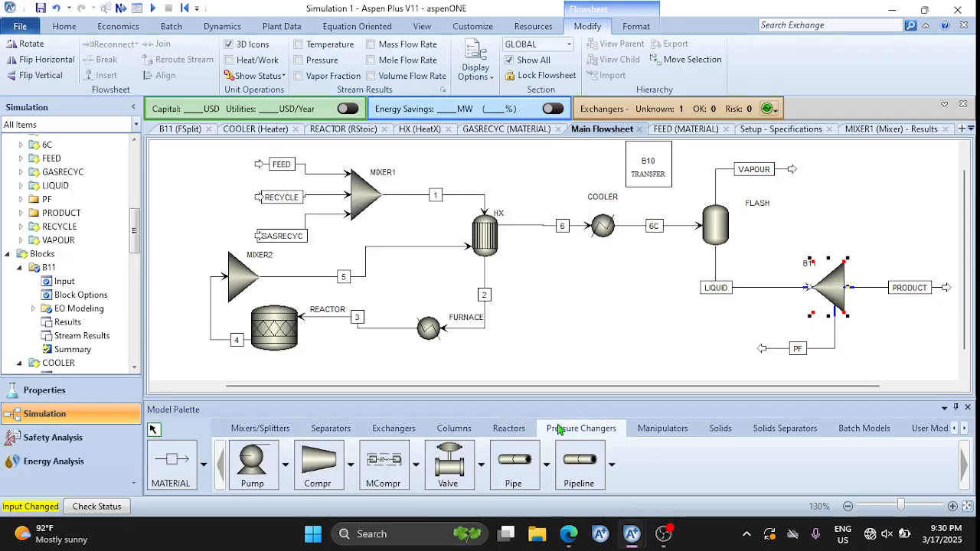
click(251, 487)
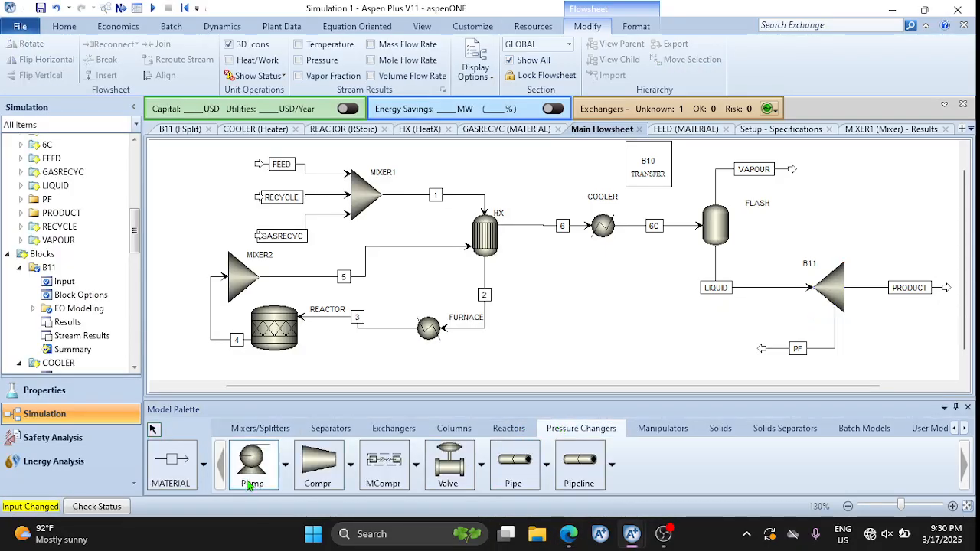
click(718, 360)
drag(763, 354, 698, 359)
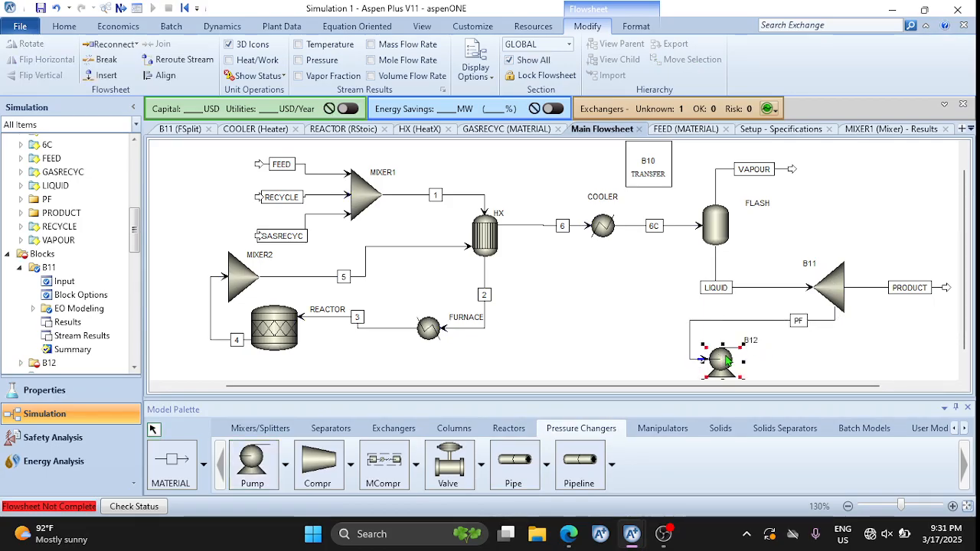
Flip the pump icon horizontally and draw a material outlet stream from its discharge
right_click(724, 356)
mouse_move(762, 314)
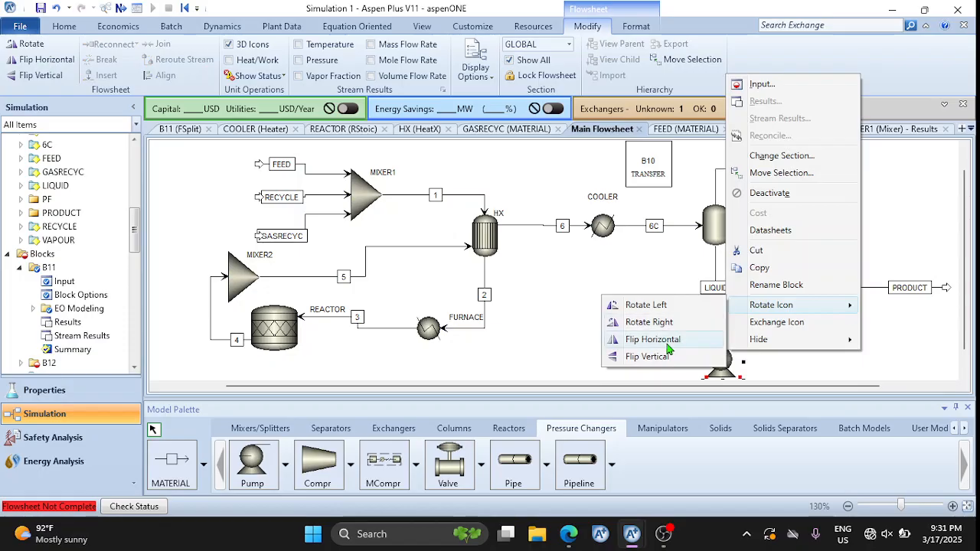
click(722, 466)
click(171, 463)
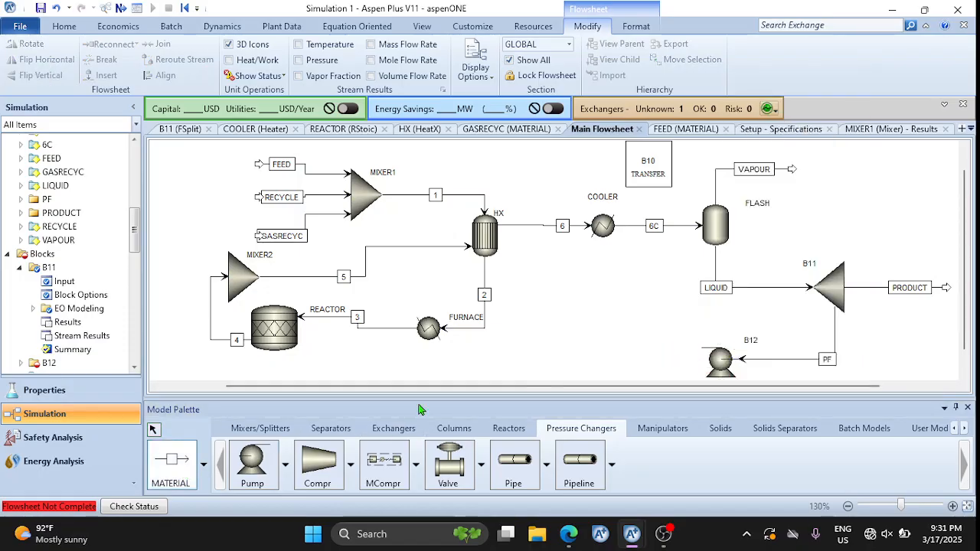
click(689, 346)
click(612, 351)
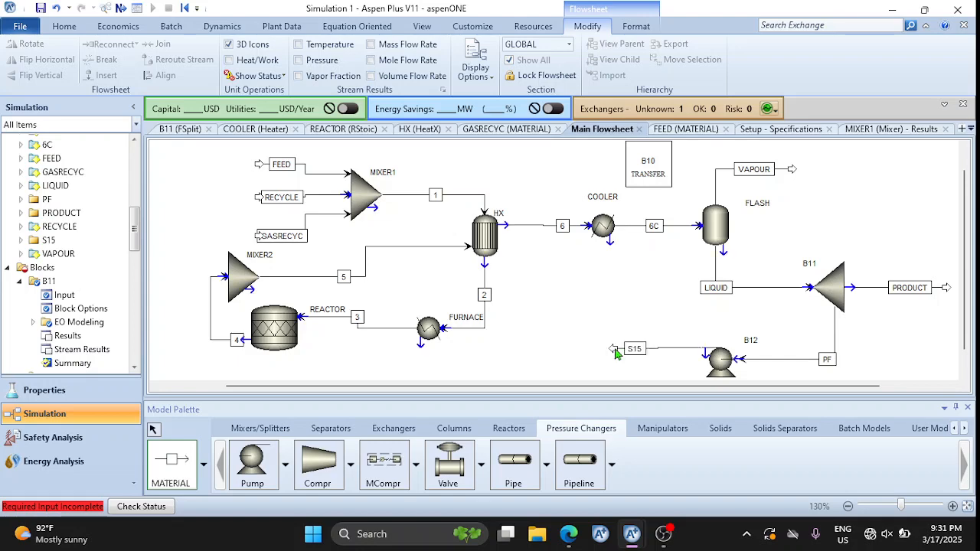
right_click(561, 348)
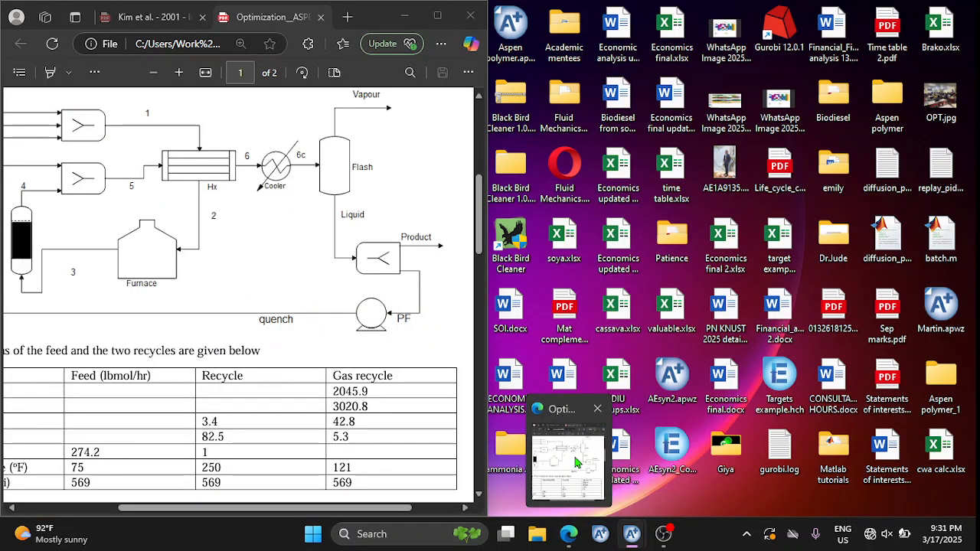
Look up the pump outlet pressure and temperature in the assignment PDF's block specification table
click(565, 494)
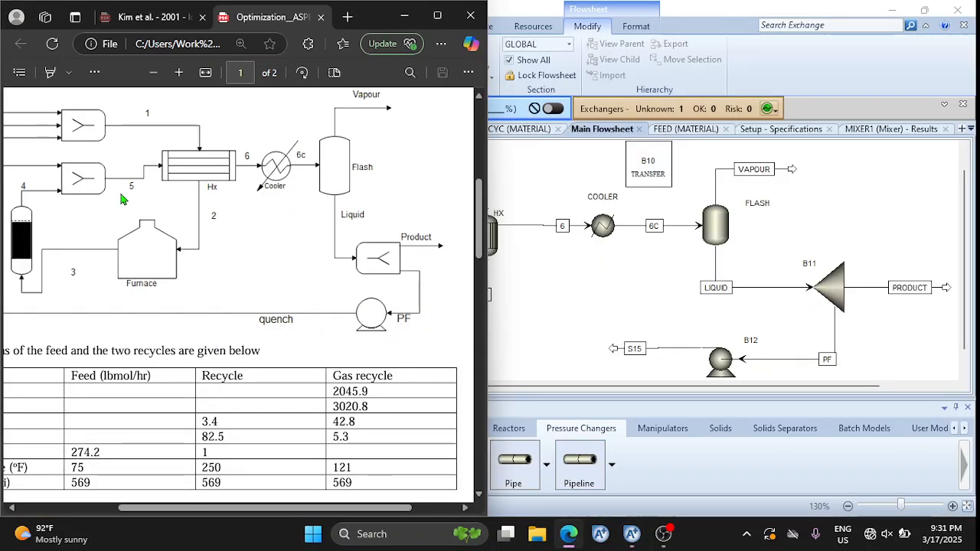
scroll(120, 195, down, 8)
scroll(121, 199, down, 1)
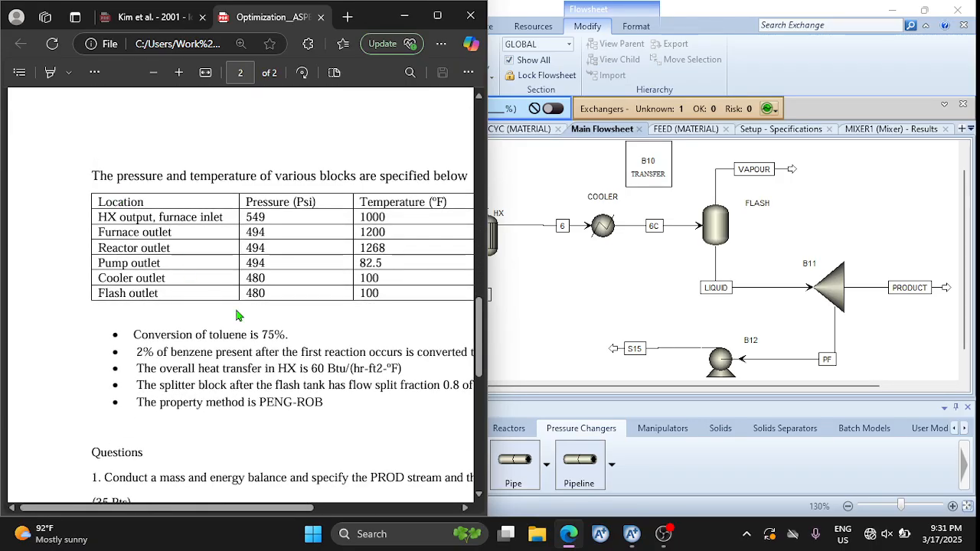
scroll(291, 299, right, 2)
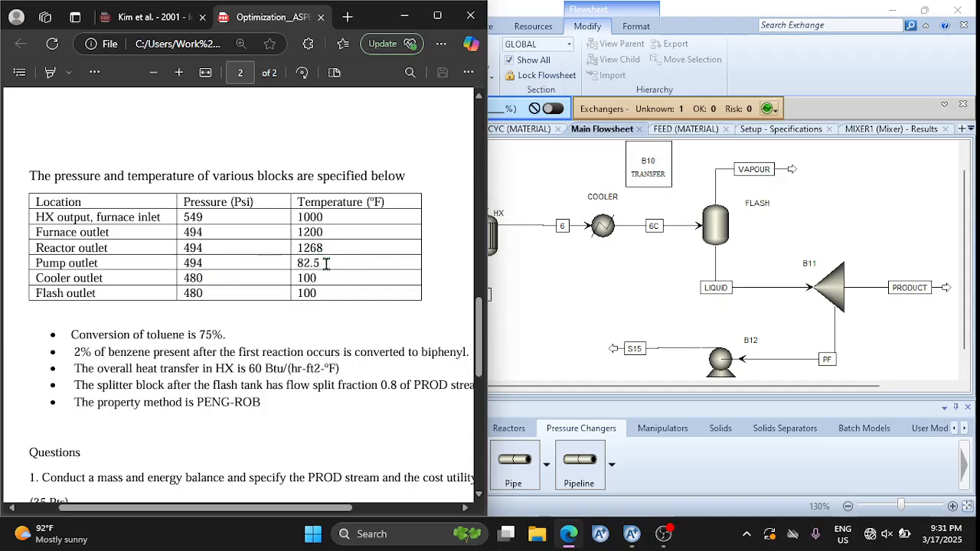
Open the B12 pump block's input and look through its calculation, flash, utility and comment options
click(719, 360)
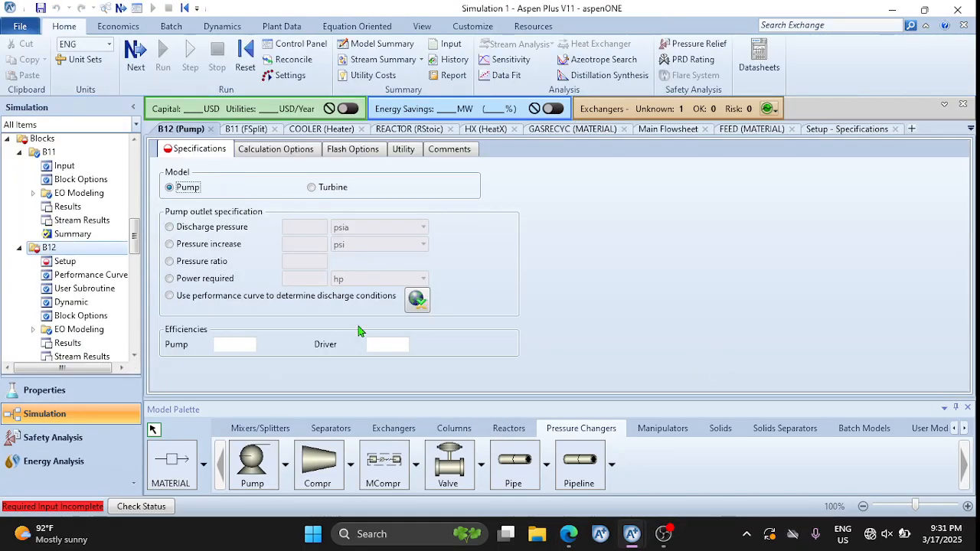
click(276, 151)
click(343, 151)
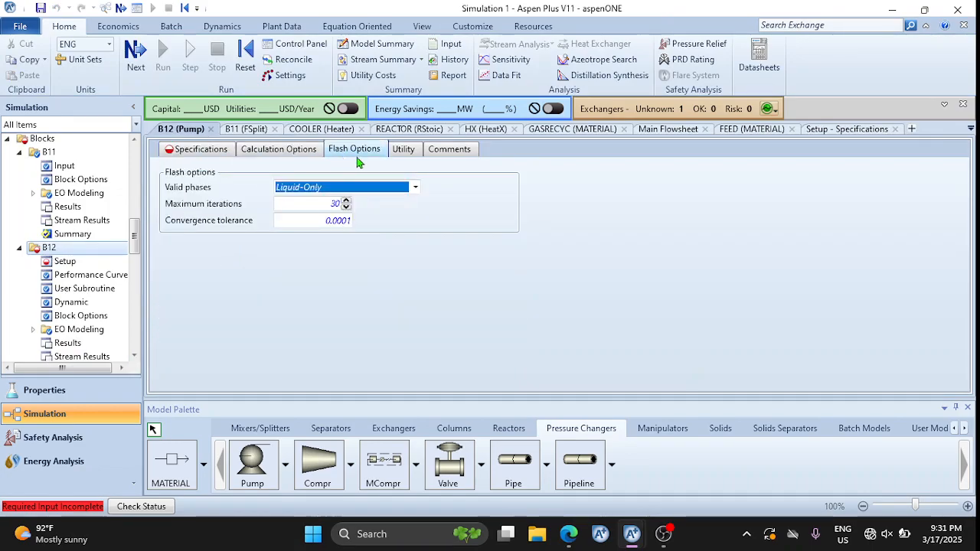
click(404, 151)
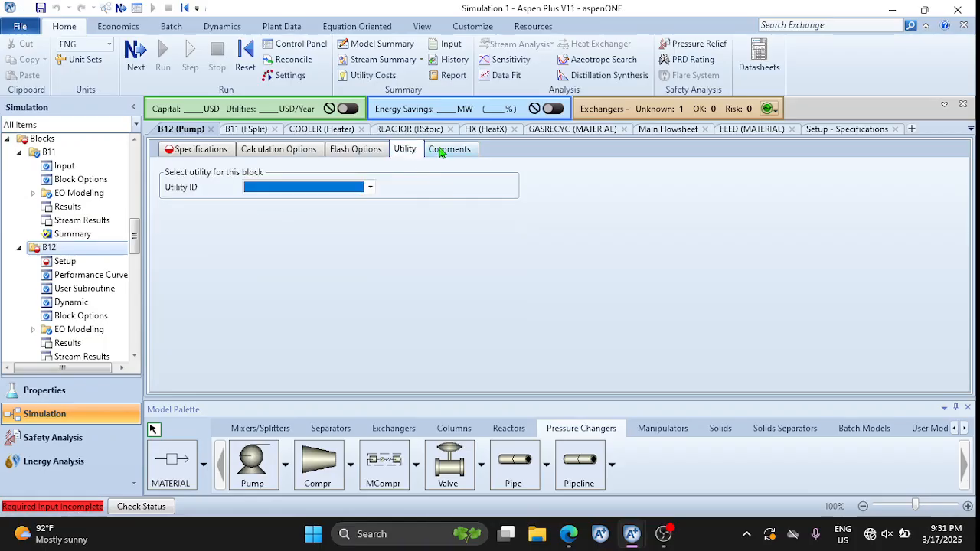
click(450, 151)
click(191, 151)
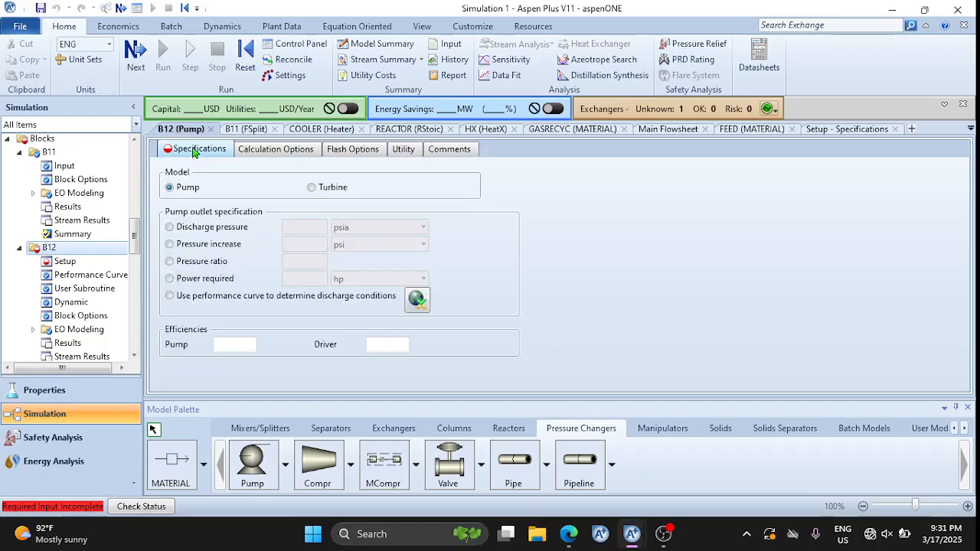
mouse_move(568, 534)
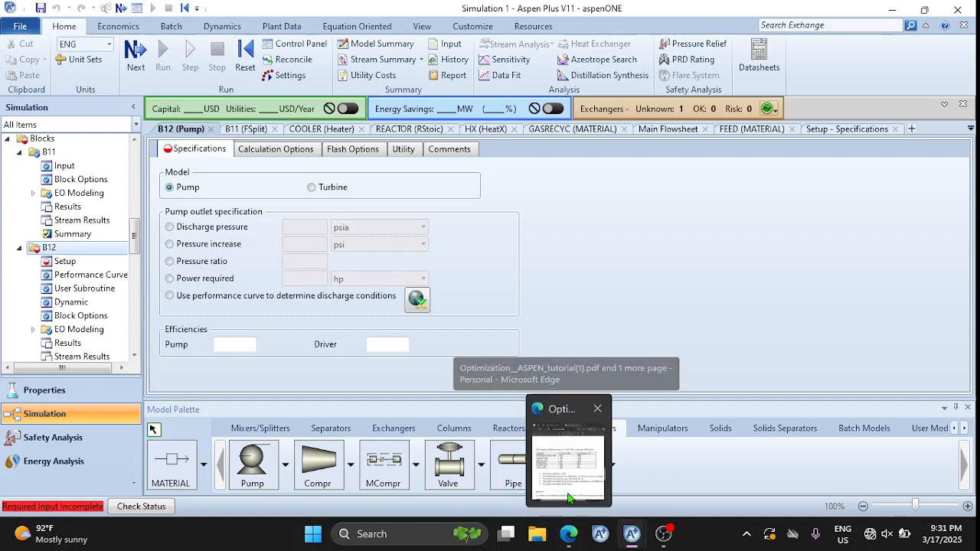
mouse_move(568, 498)
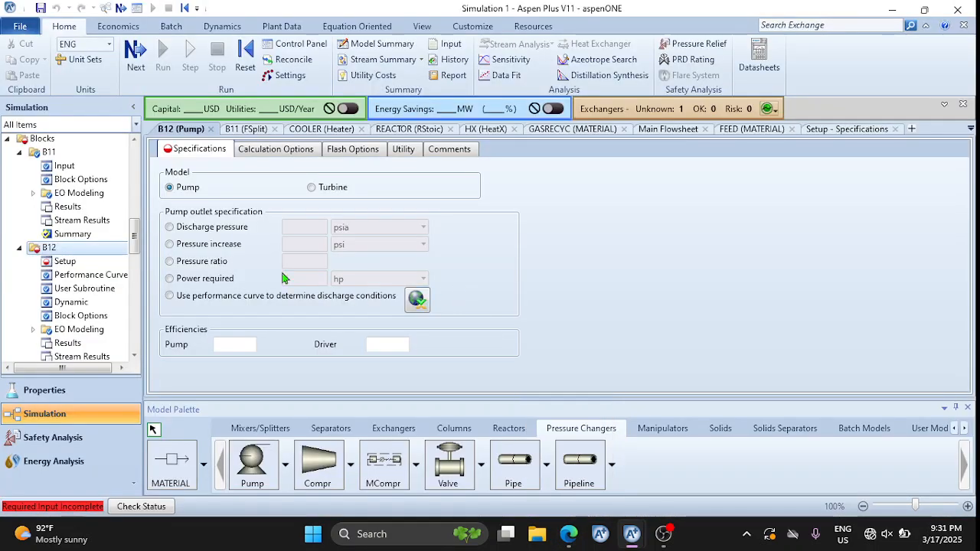
Specify the B12 pump outlet by discharge pressure and set it to 494 psia
click(170, 227)
click(301, 228)
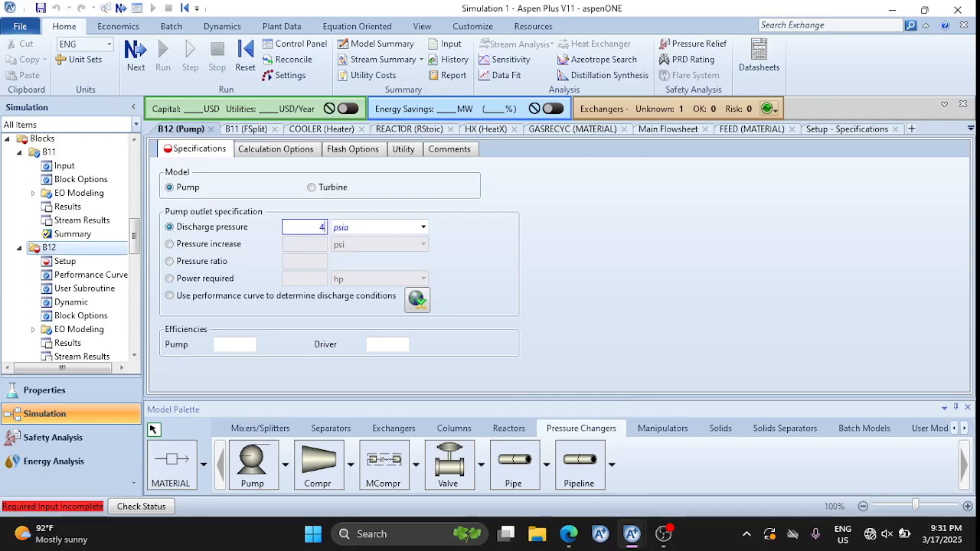
text(494)
key(Return)
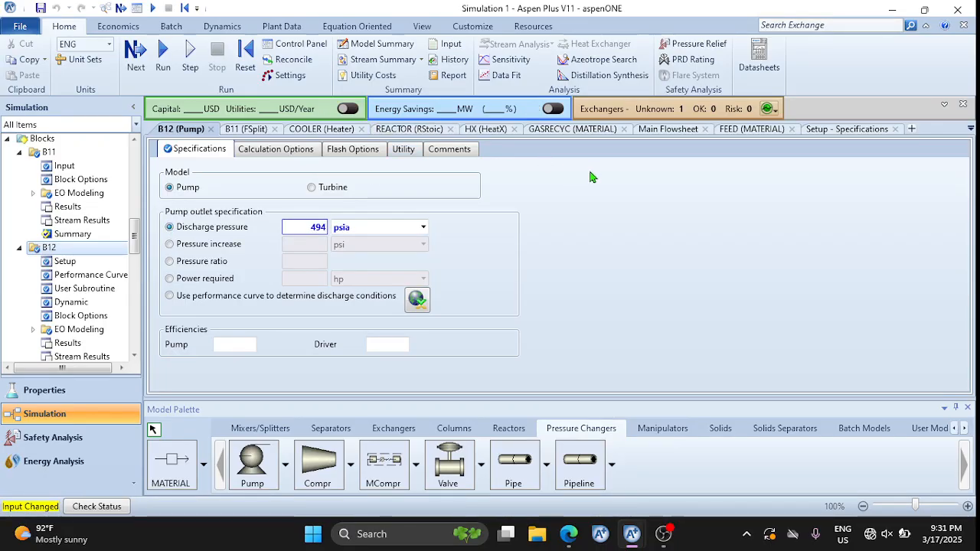
Return to the main flowsheet and check the quench pump in the assignment PDF's process diagram and block specification table
click(650, 134)
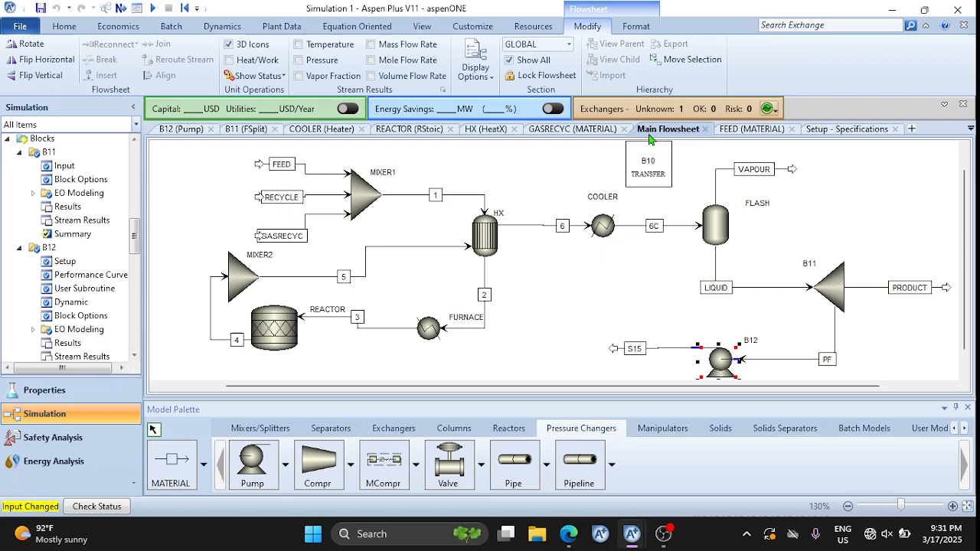
mouse_move(569, 534)
click(570, 463)
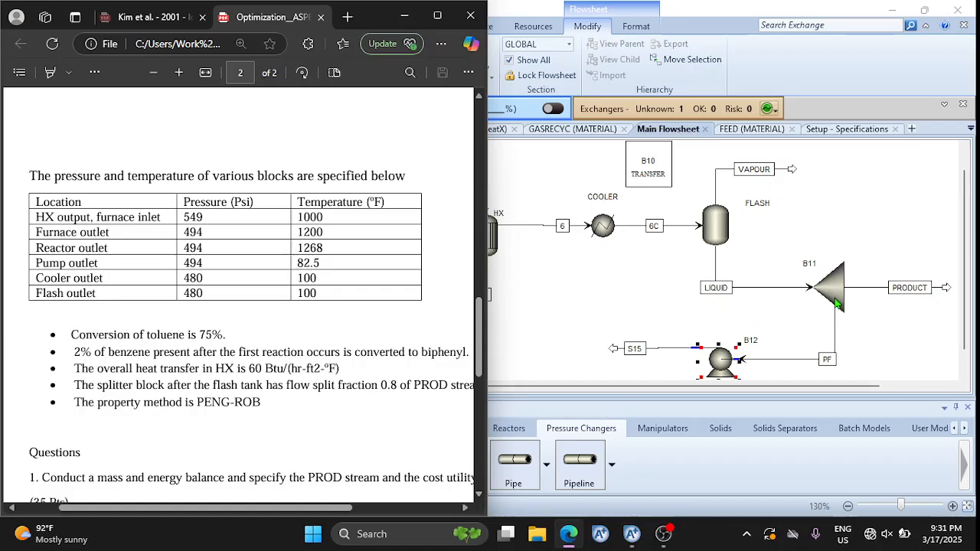
scroll(246, 291, up, 6)
scroll(245, 291, right, 2)
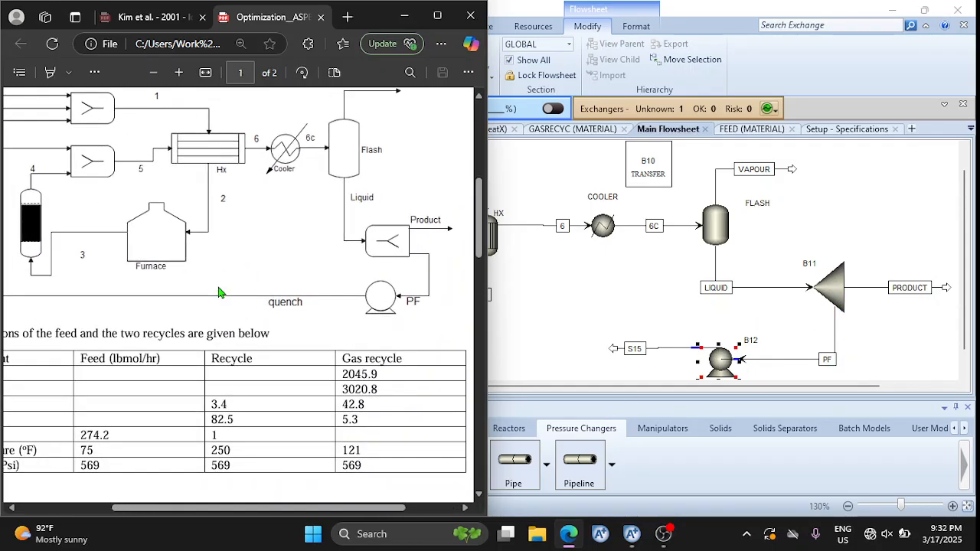
scroll(218, 291, down, 10)
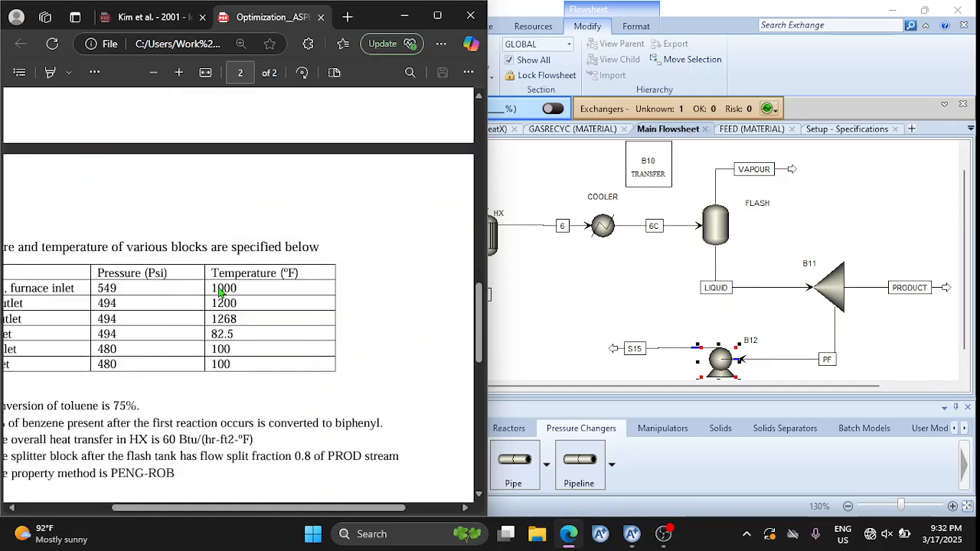
scroll(219, 292, up, 1)
scroll(218, 292, right, 1)
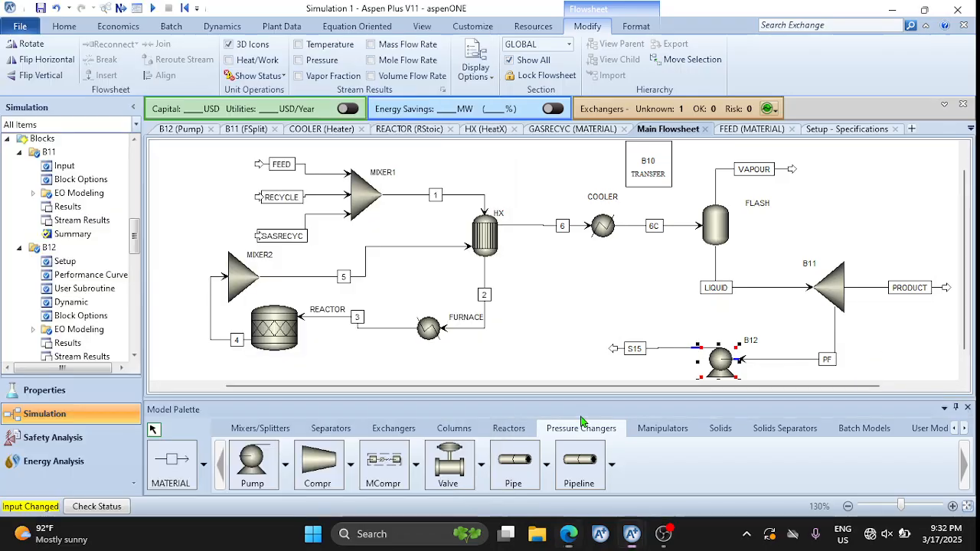
Place a Heater block with the PUMP icon below the LIQUID stream, just above the existing B12 pump
click(586, 417)
click(396, 431)
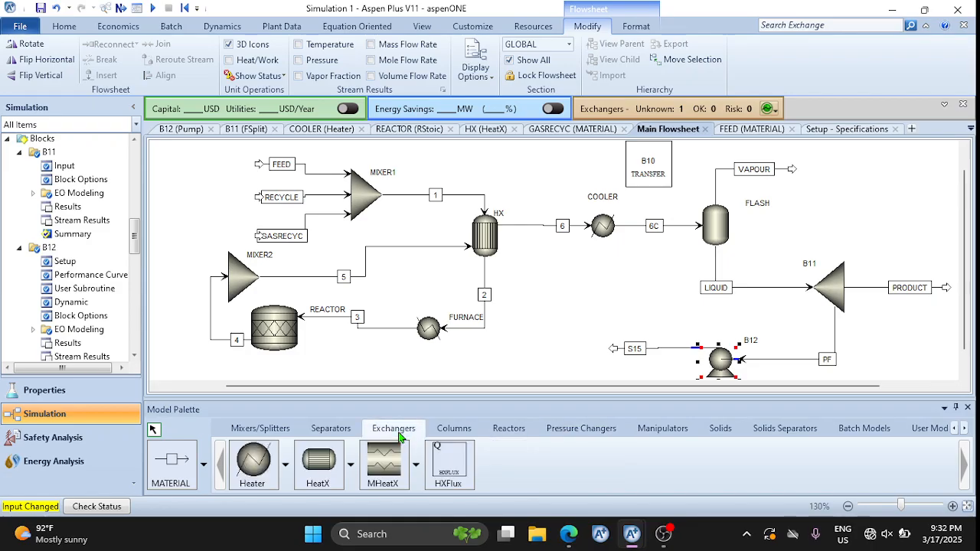
click(286, 464)
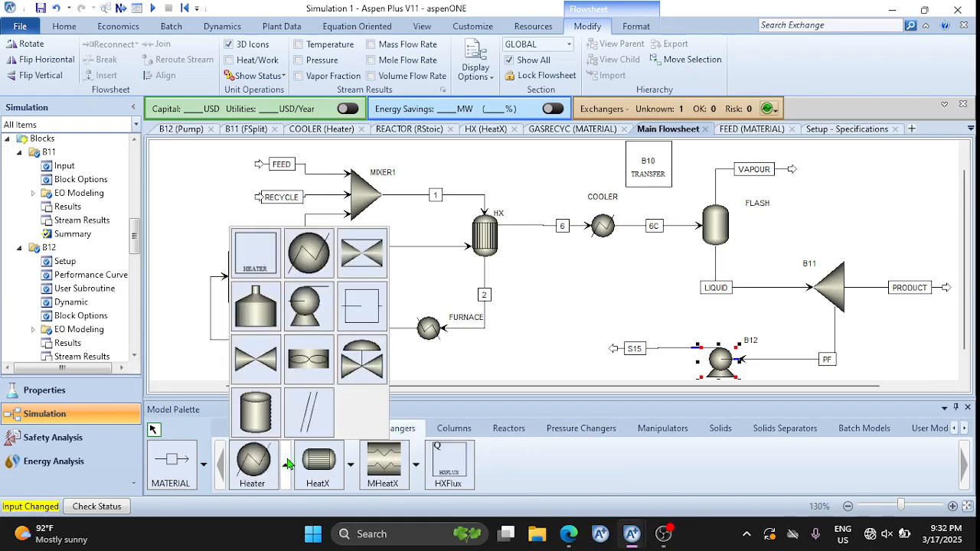
click(452, 410)
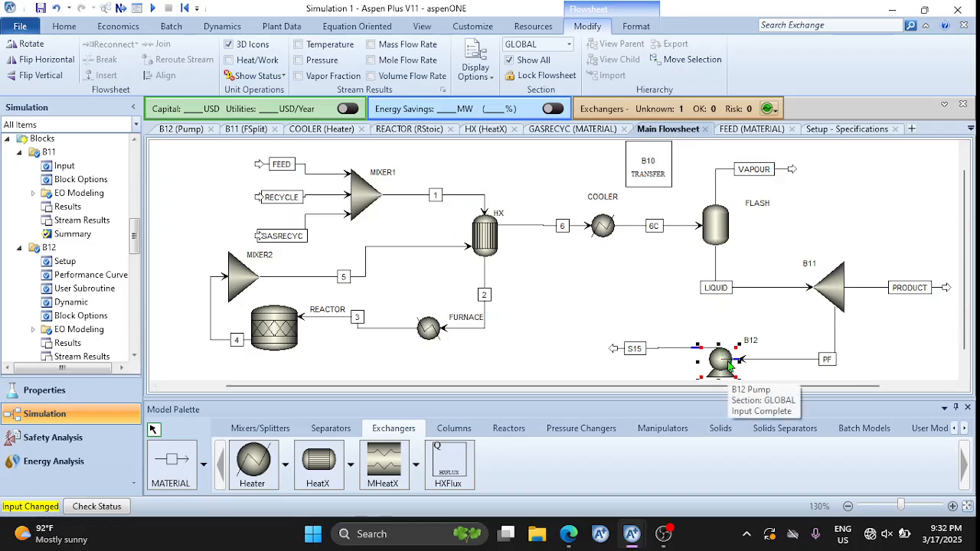
click(284, 467)
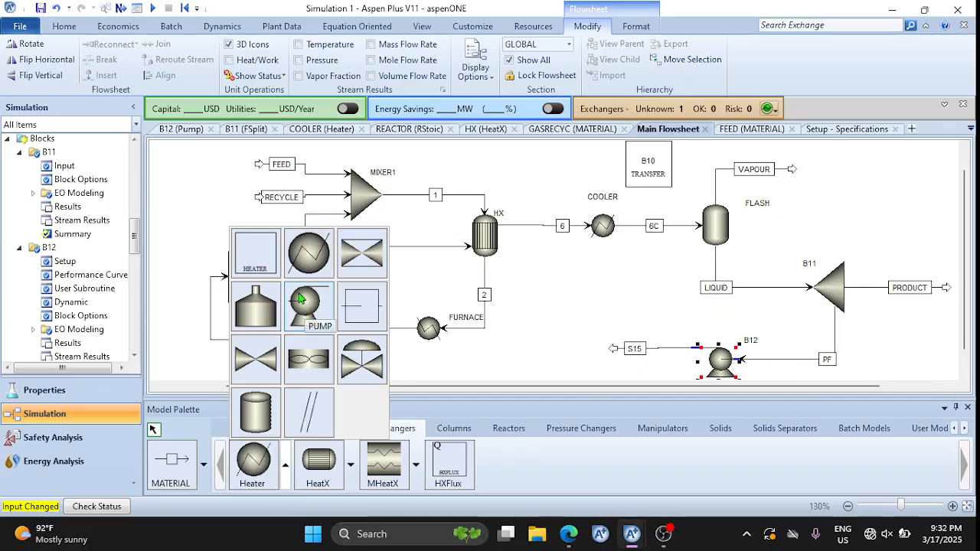
click(302, 298)
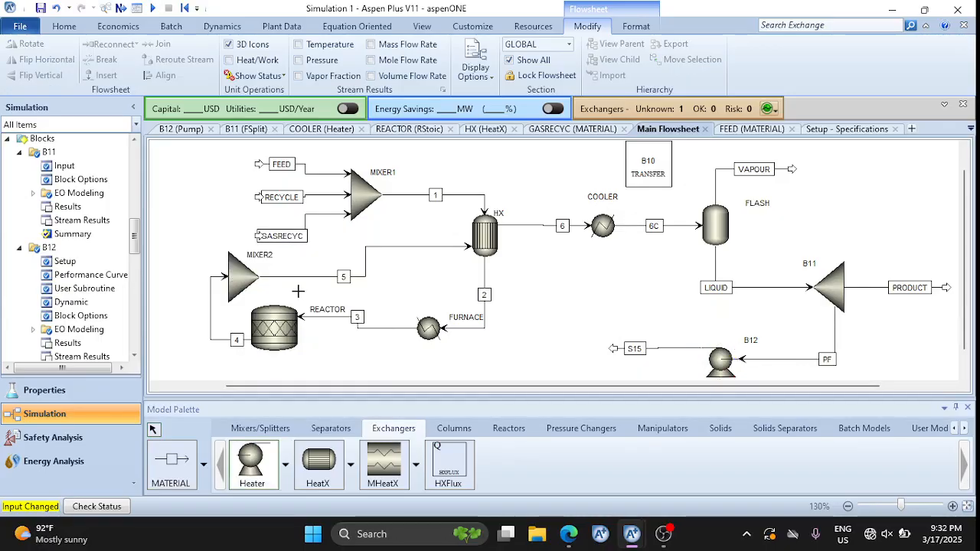
click(719, 327)
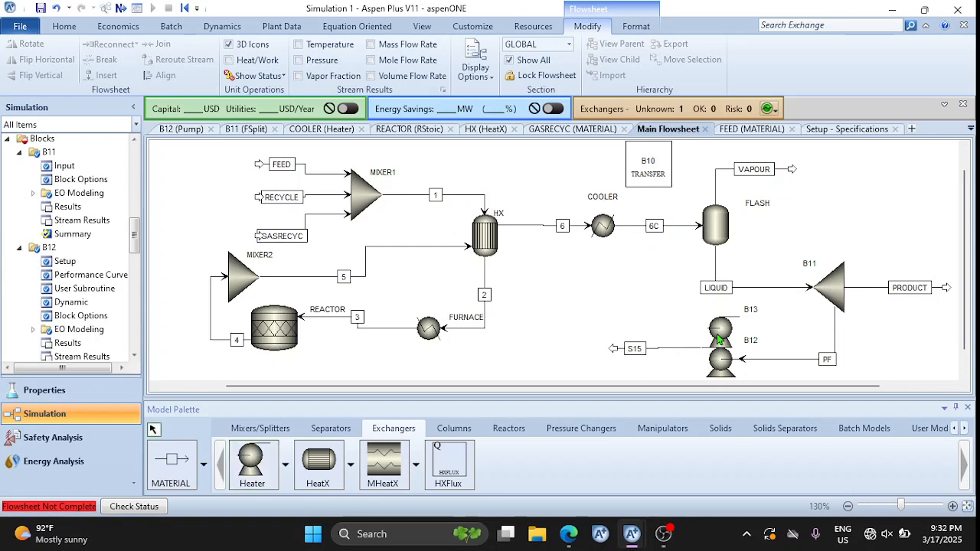
drag(719, 338, 695, 327)
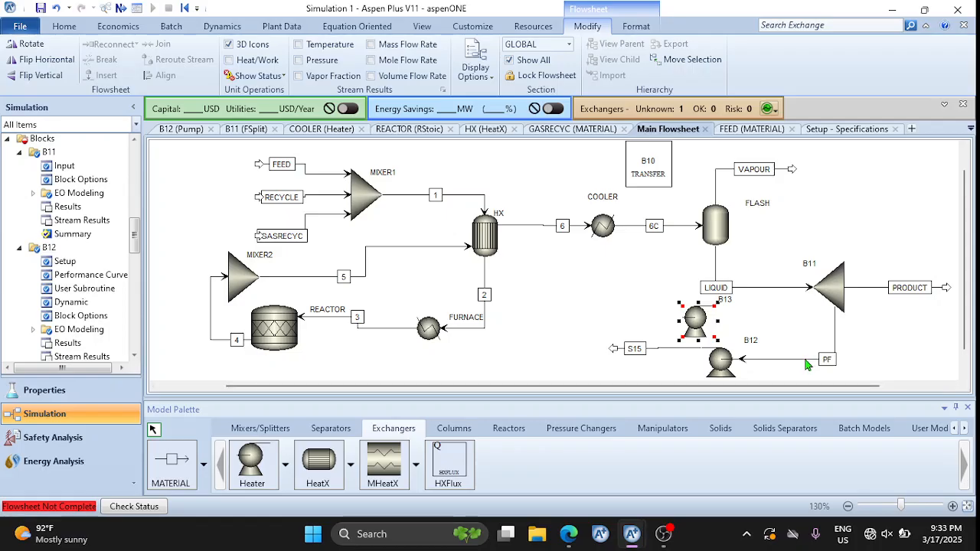
Delete the original Pump block B12 from the flowsheet
click(719, 361)
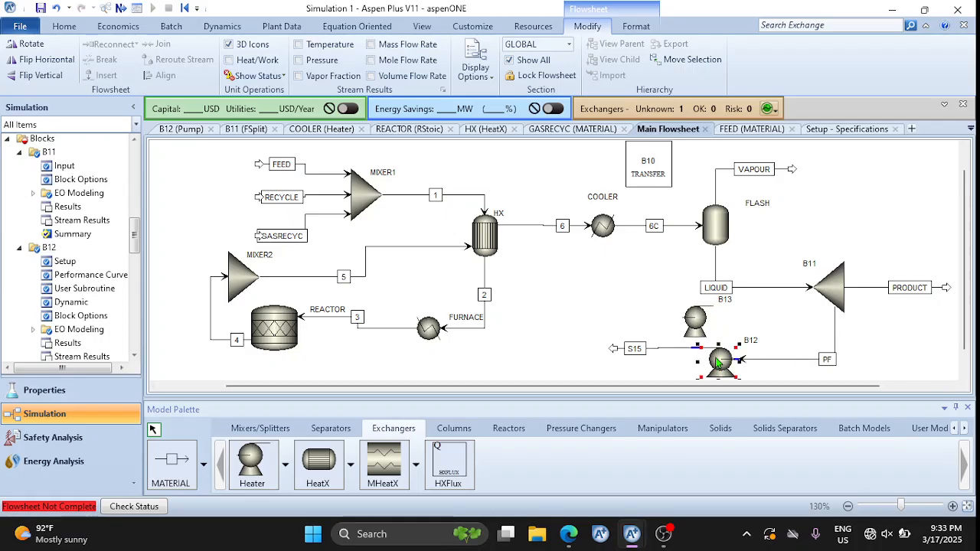
key(Delete)
key(Return)
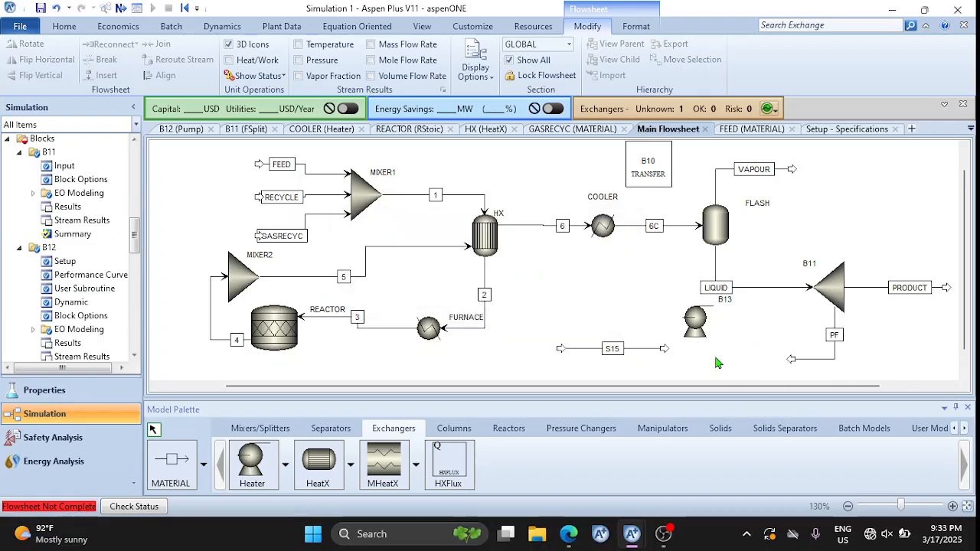
Move the pump-shaped Heater block B13 into the deleted pump's place and flip its icon horizontally
drag(695, 321, 733, 357)
right_click(733, 357)
mouse_move(779, 309)
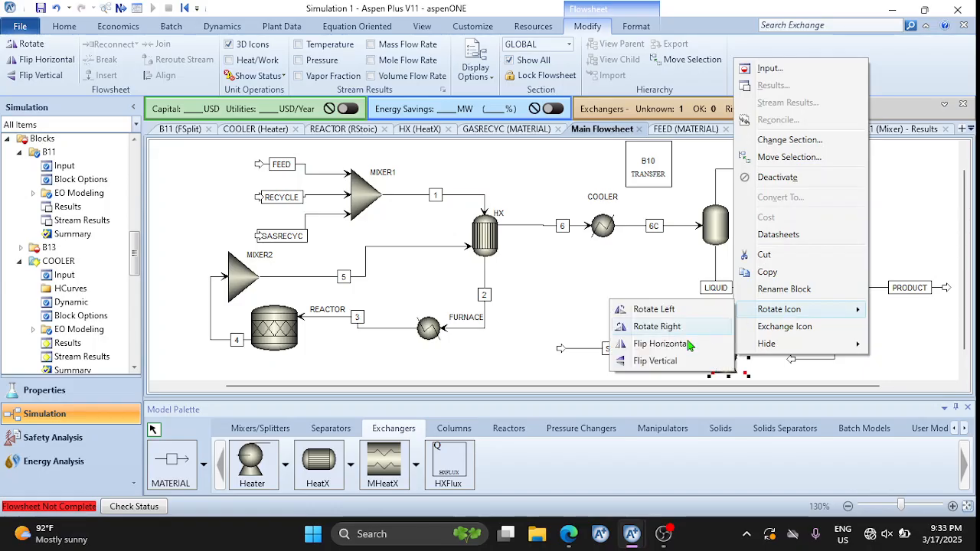
click(673, 351)
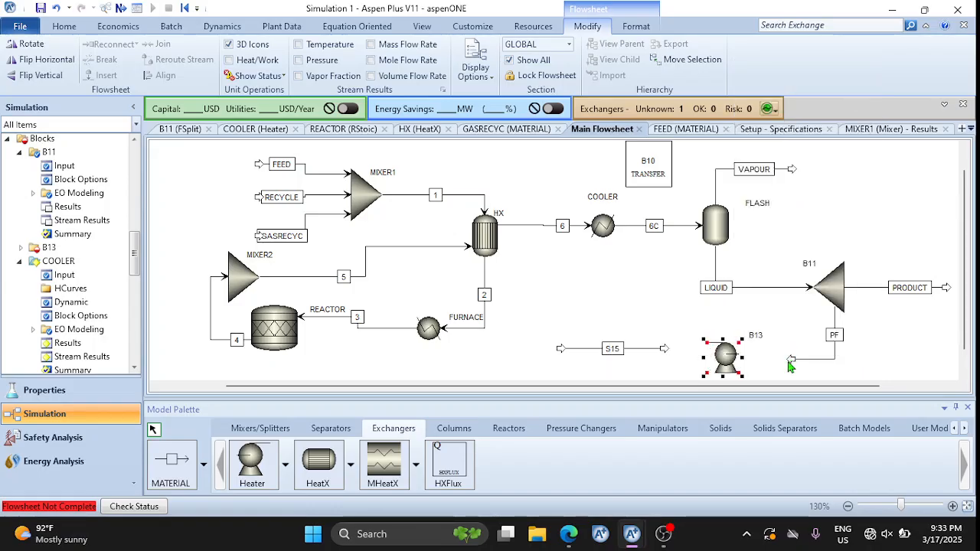
Reconnect the PF stream to the B13 inlet and the source end of stream S15 to the B13 outlet
drag(789, 361, 748, 353)
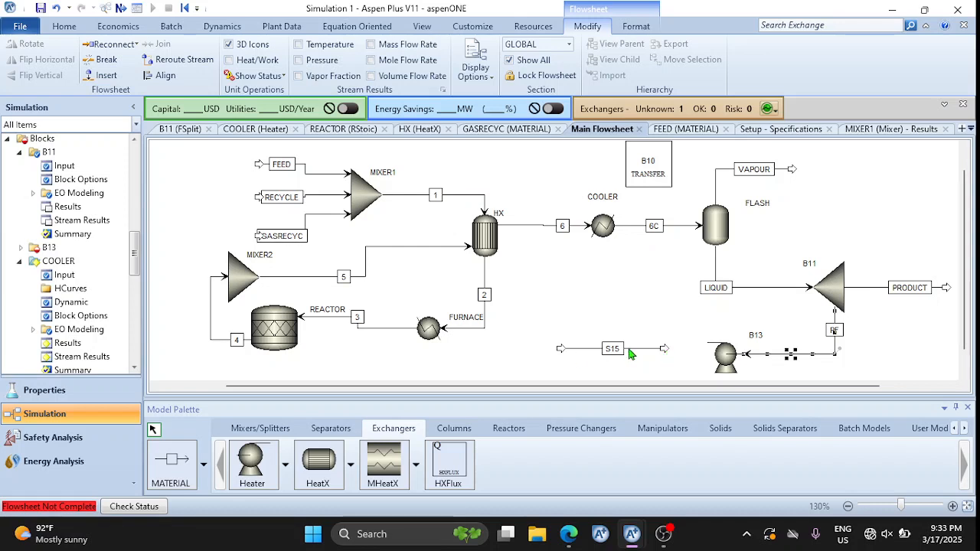
drag(561, 349, 696, 342)
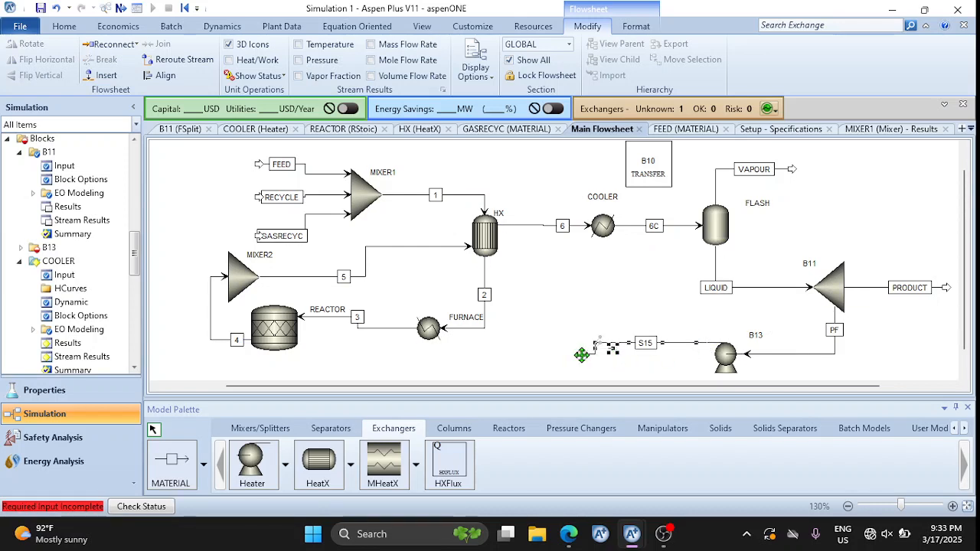
drag(582, 353, 575, 352)
click(592, 308)
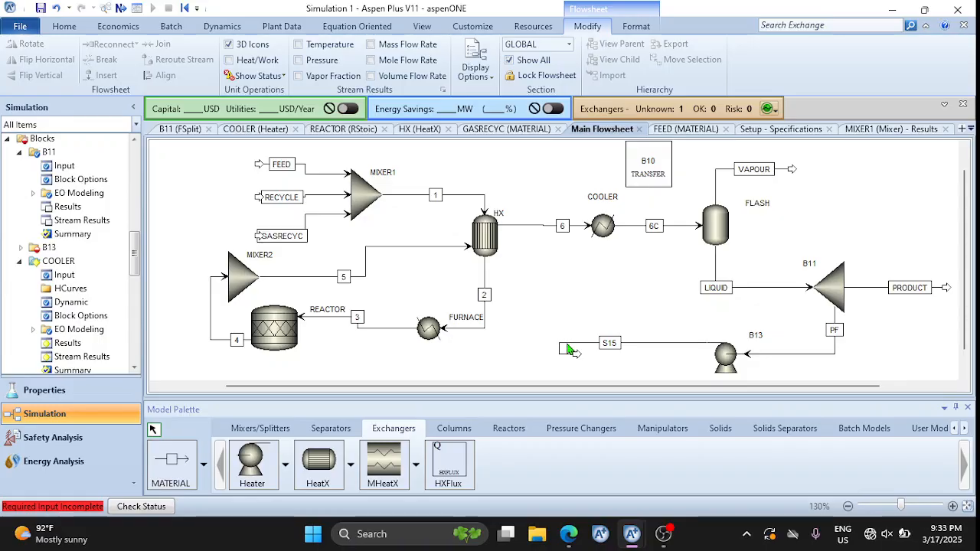
Align all blocks and streams of the flowsheet and reroute stream S15 into a straight line from B13
key(ctrl+a)
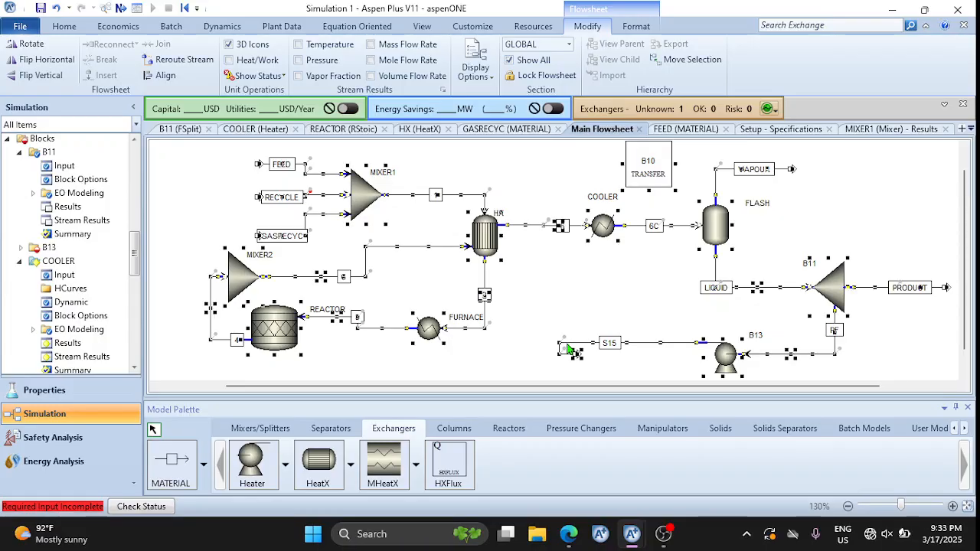
key(ctrl+b)
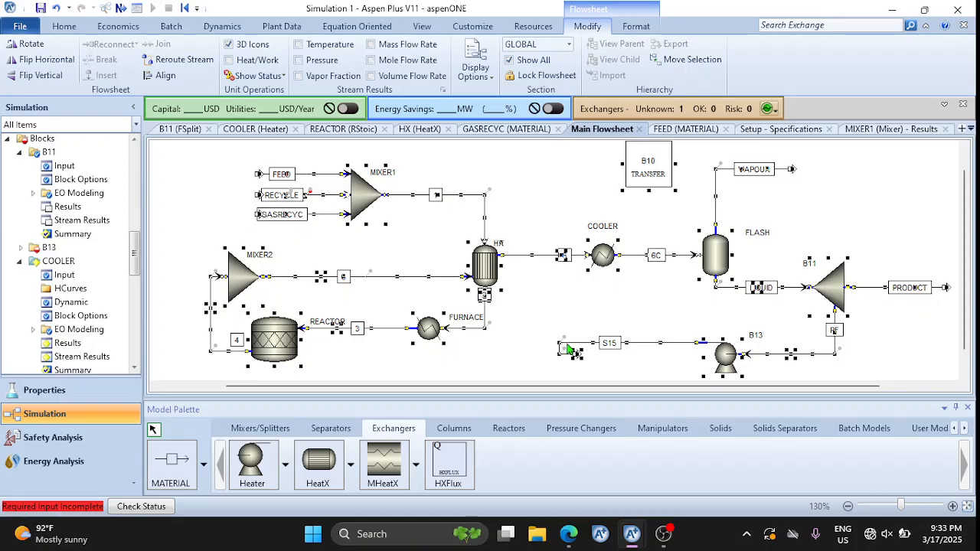
click(526, 271)
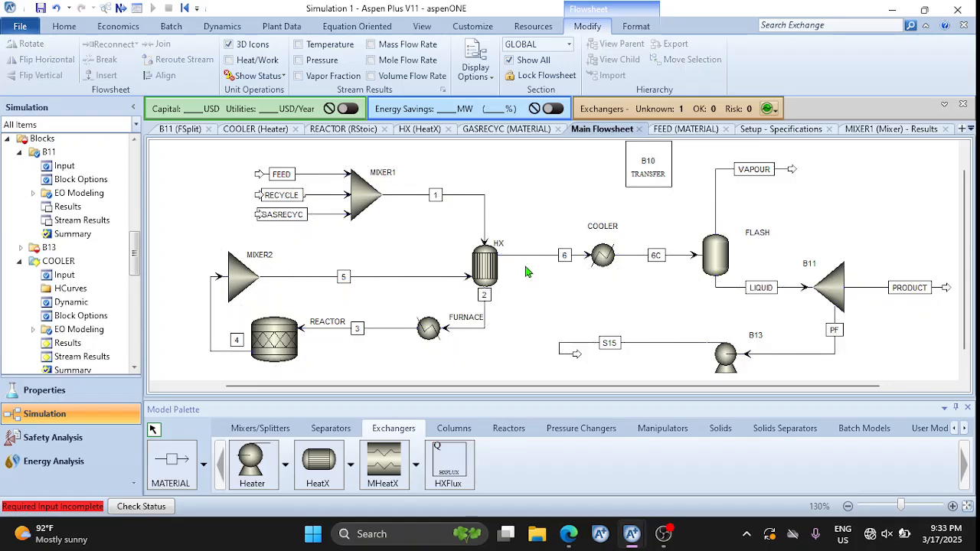
click(561, 350)
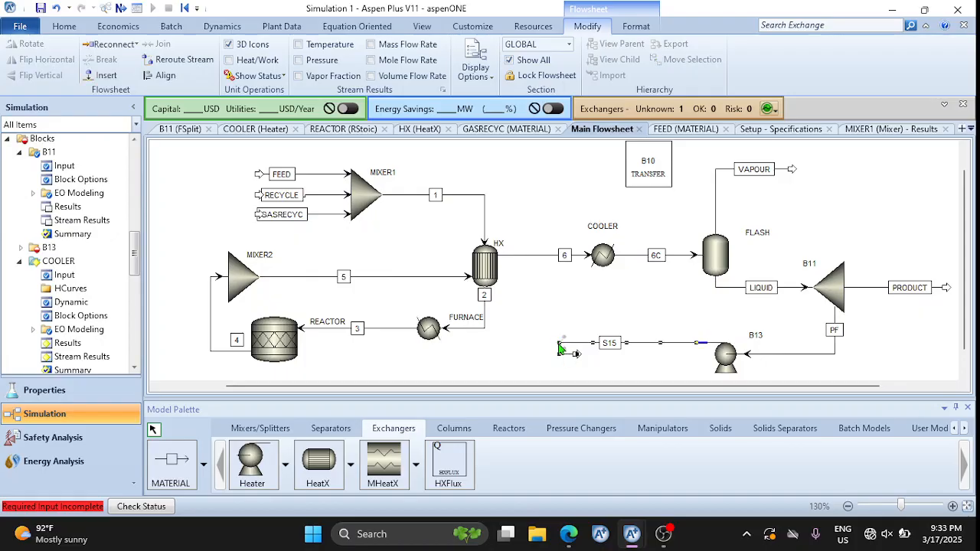
drag(623, 343, 629, 355)
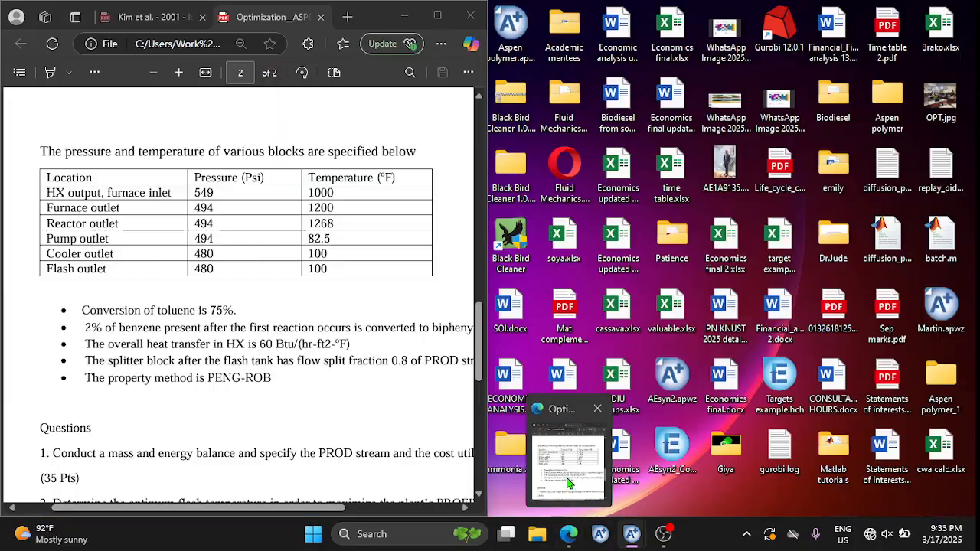
Review the block specification table, process notes and questions in the assignment PDF
click(568, 471)
scroll(252, 192, up, 3)
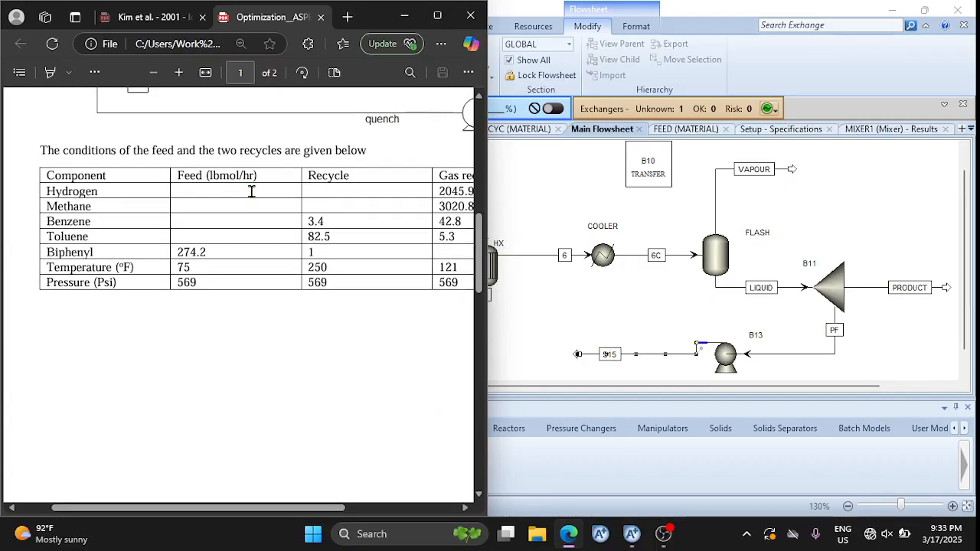
scroll(251, 191, down, 8)
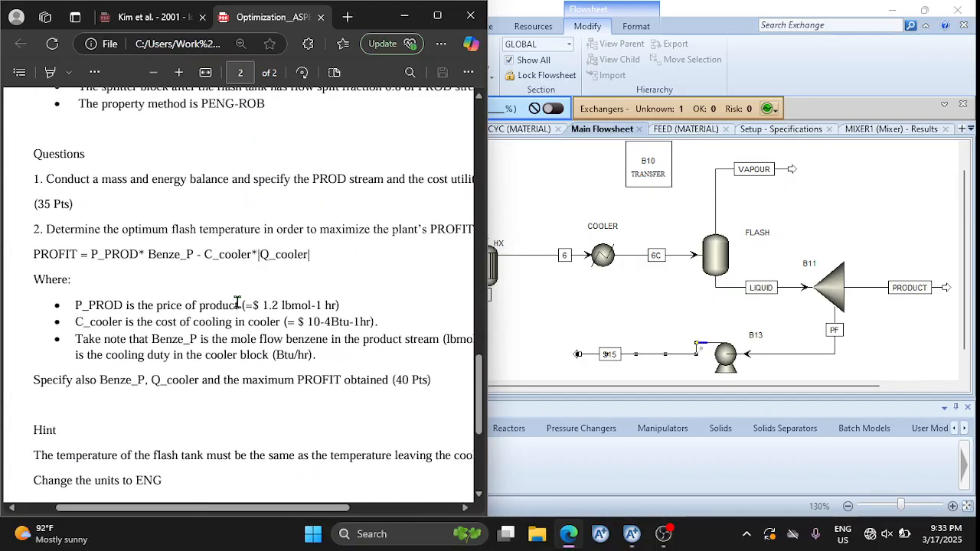
scroll(269, 396, up, 3)
scroll(270, 406, up, 2)
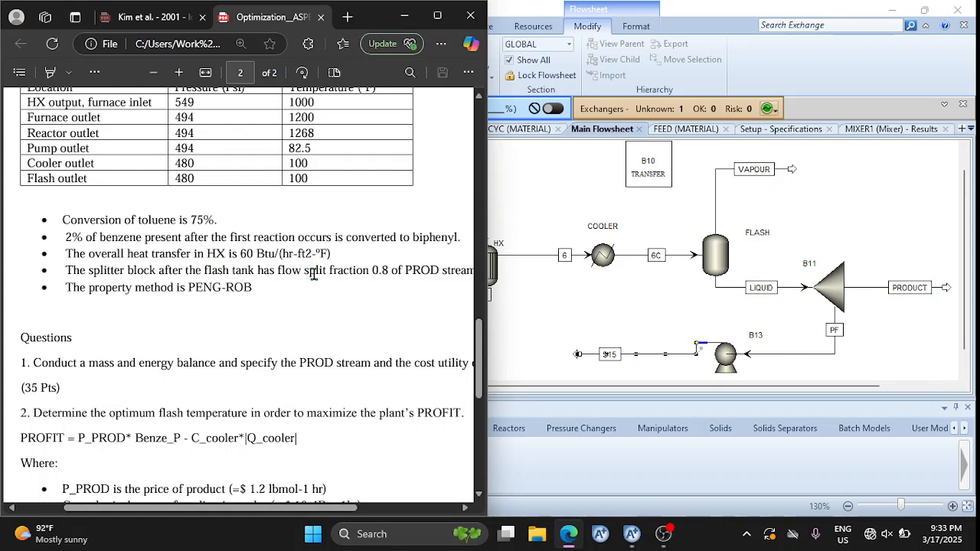
Switch to Aspen Plus and give the HX exchanger a constant U value of 60 Btu/hr-sqft-F, as listed in the assignment PDF
scroll(314, 250, up, 3)
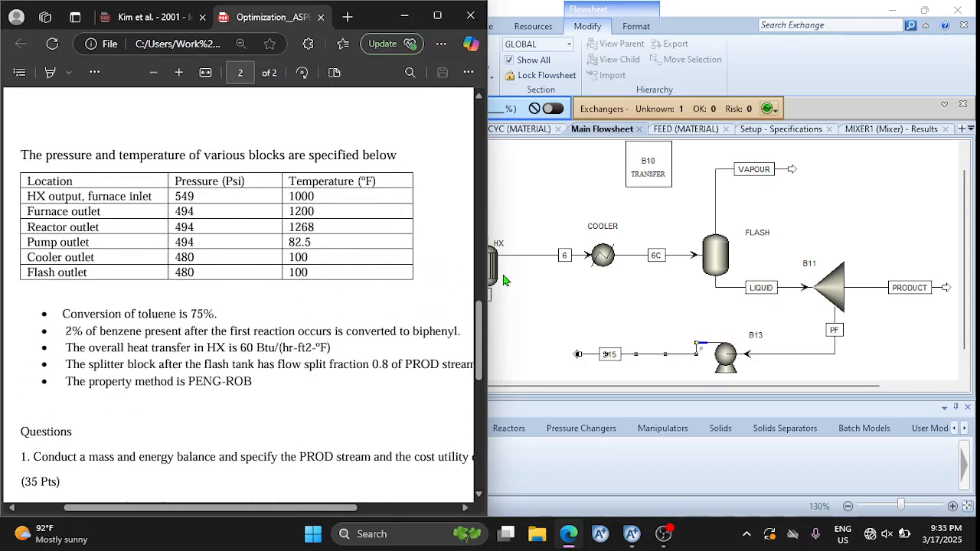
click(541, 306)
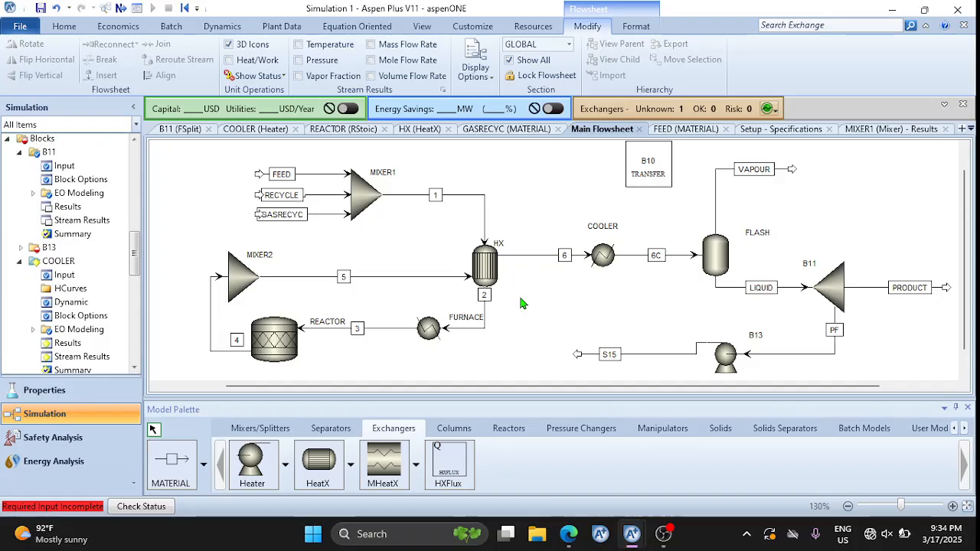
double_click(486, 268)
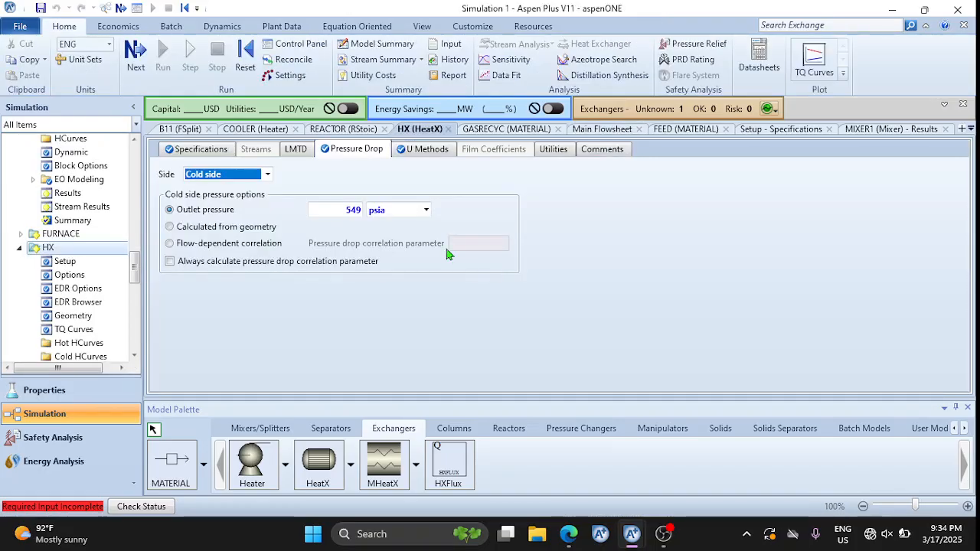
click(201, 150)
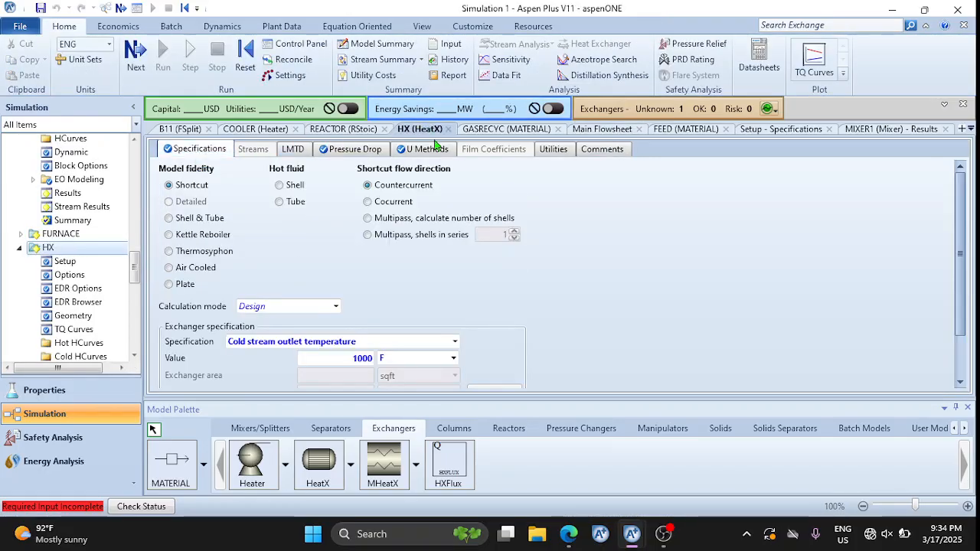
click(419, 149)
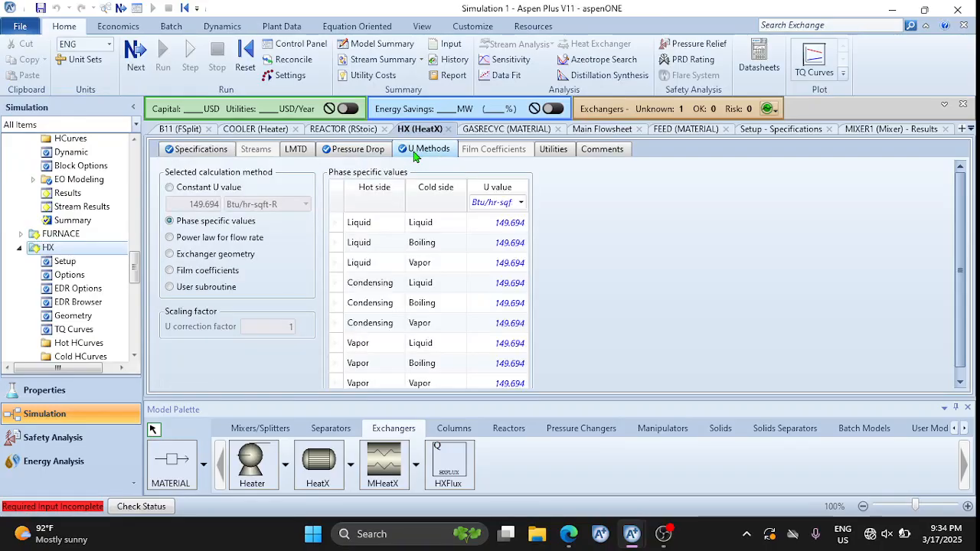
click(170, 187)
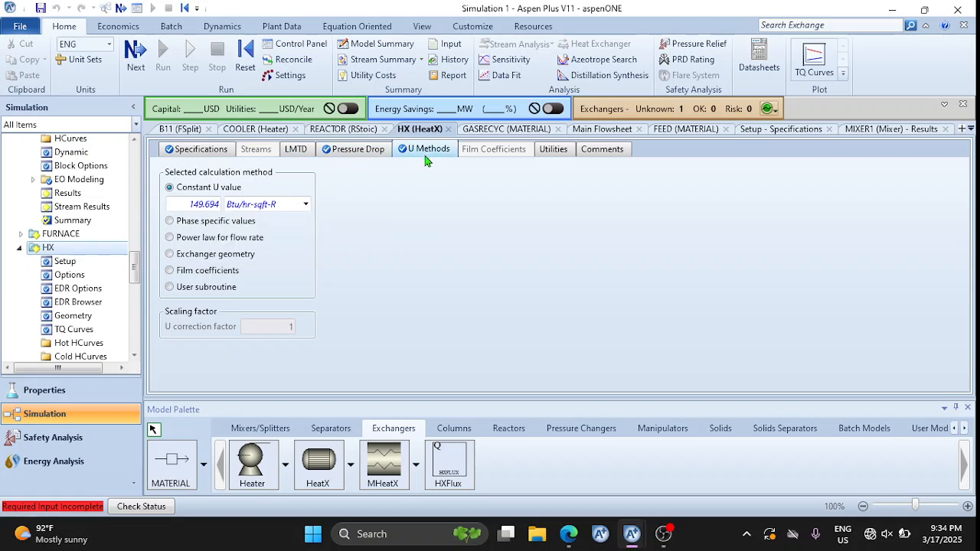
double_click(194, 209)
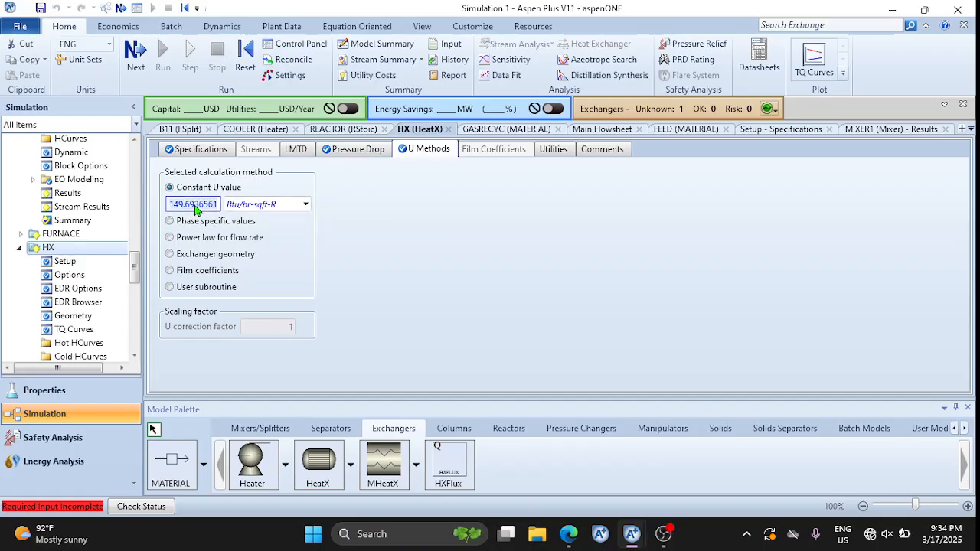
text(60)
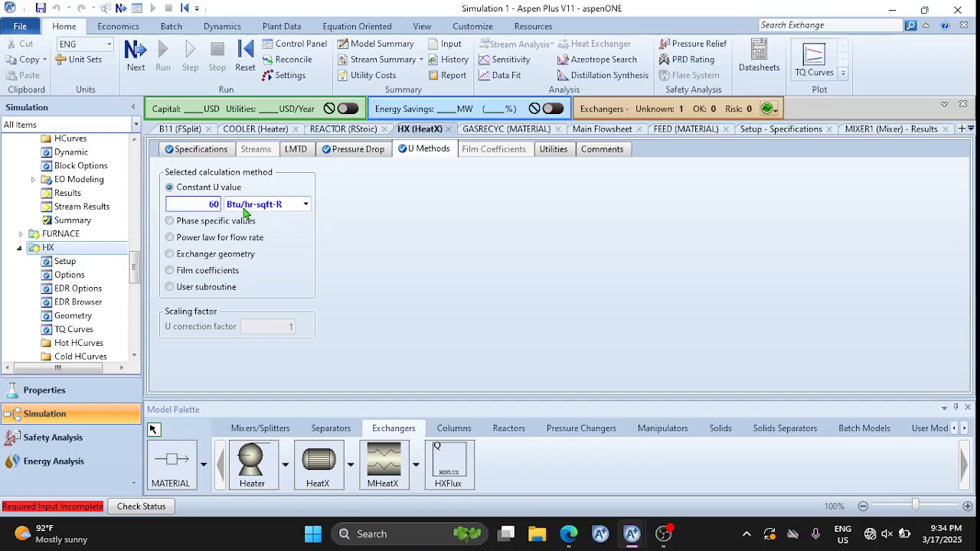
click(305, 205)
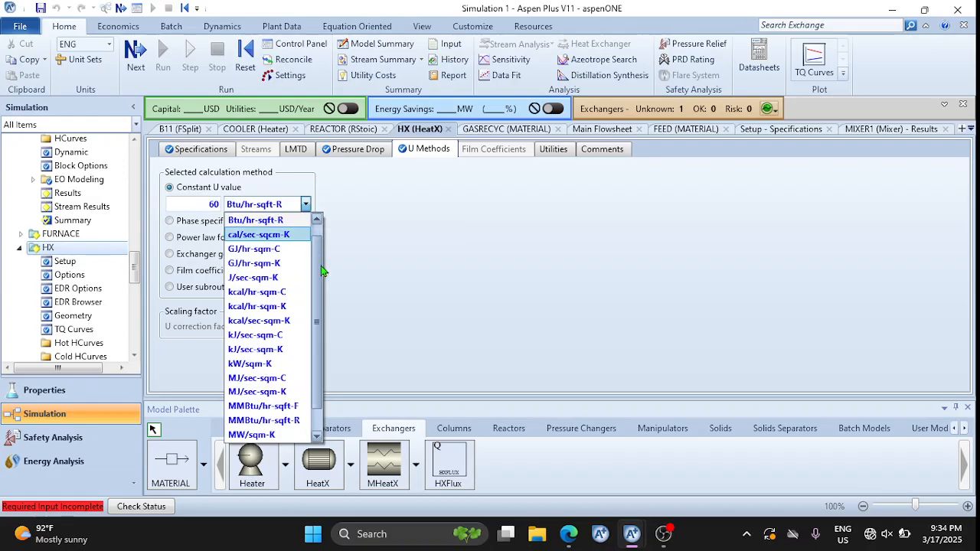
scroll(321, 260, up, 1)
click(280, 222)
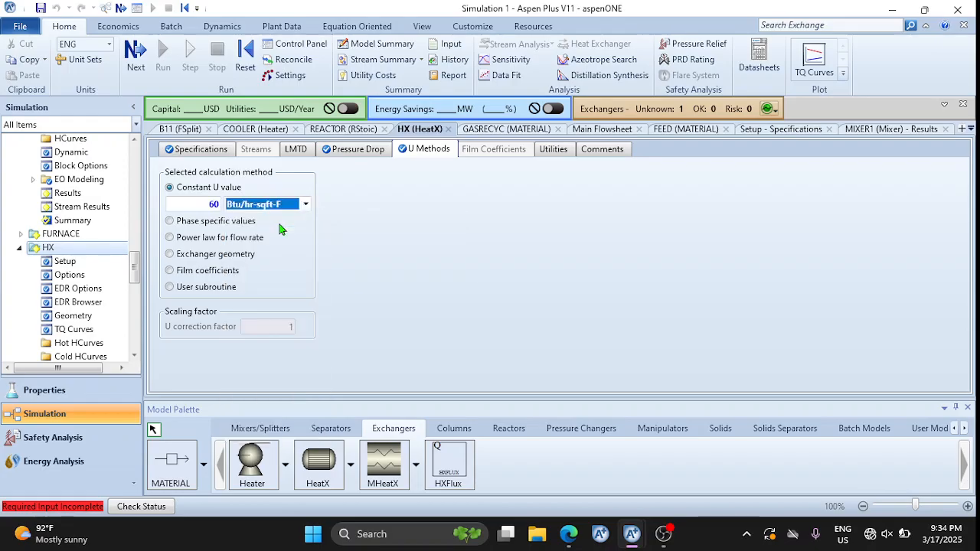
Check the quench line in the assignment PDF's flowsheet diagram and connect the free end of stream S15 to the MIXER2 inlet
click(568, 534)
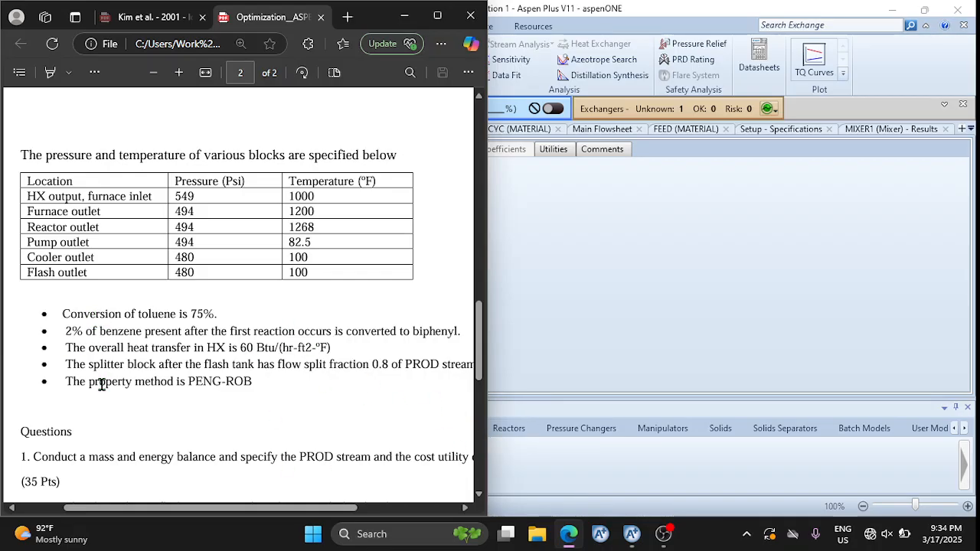
scroll(280, 223, up, 10)
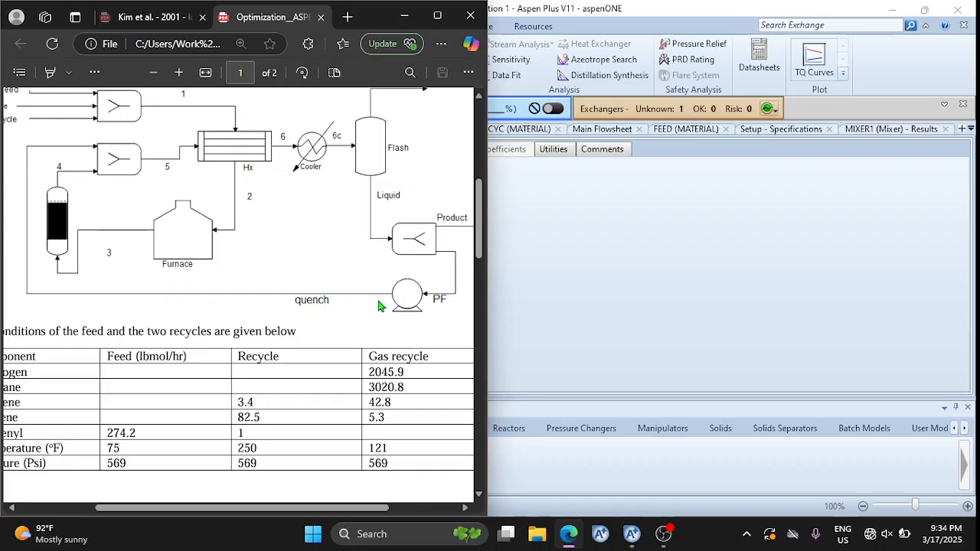
scroll(203, 295, left, 3)
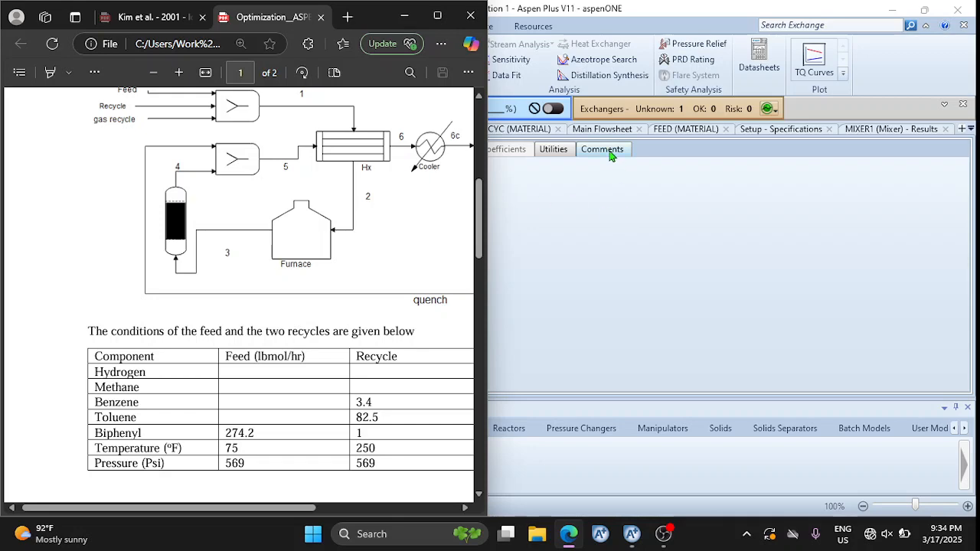
click(601, 129)
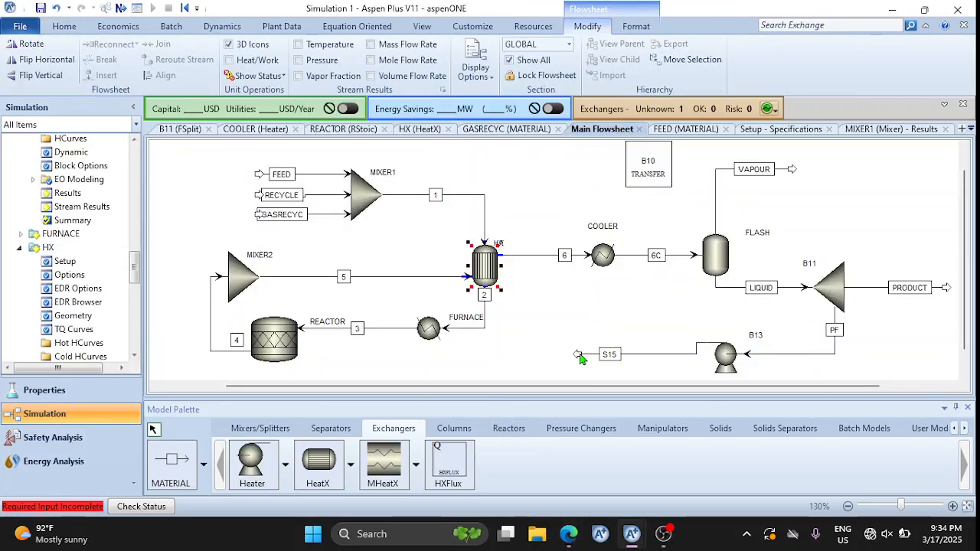
drag(577, 358, 220, 264)
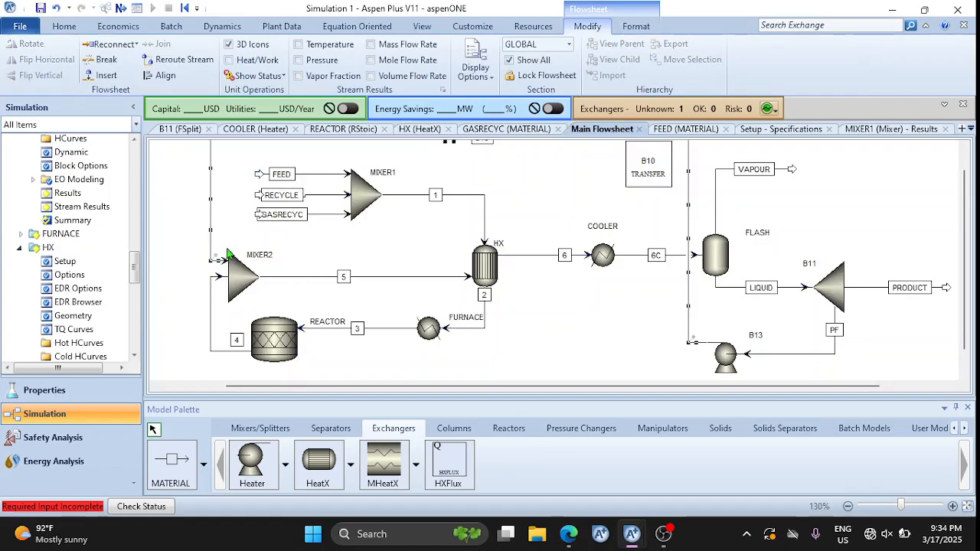
Reroute stream S15 below all the blocks and around the outer side of the reactor loop to MIXER2
scroll(595, 172, down, 1)
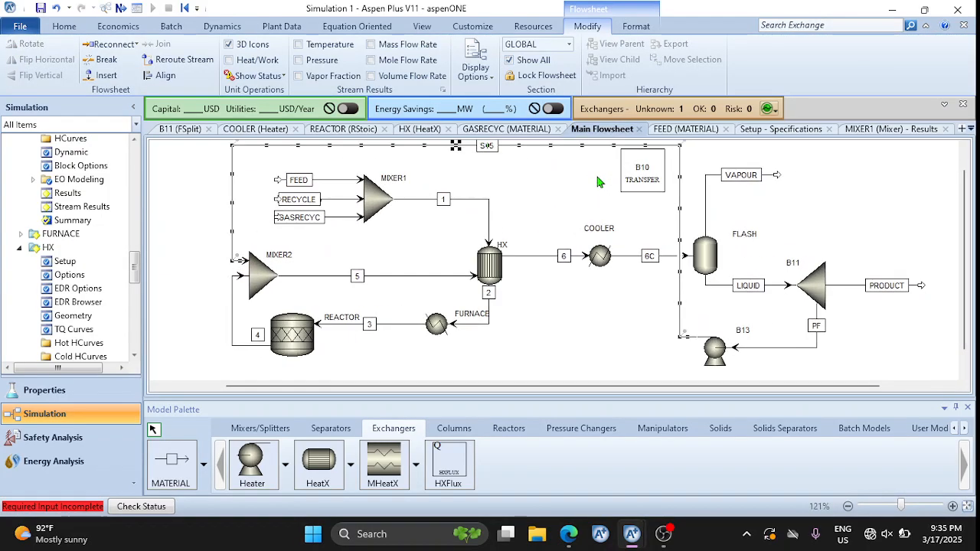
drag(522, 146, 492, 376)
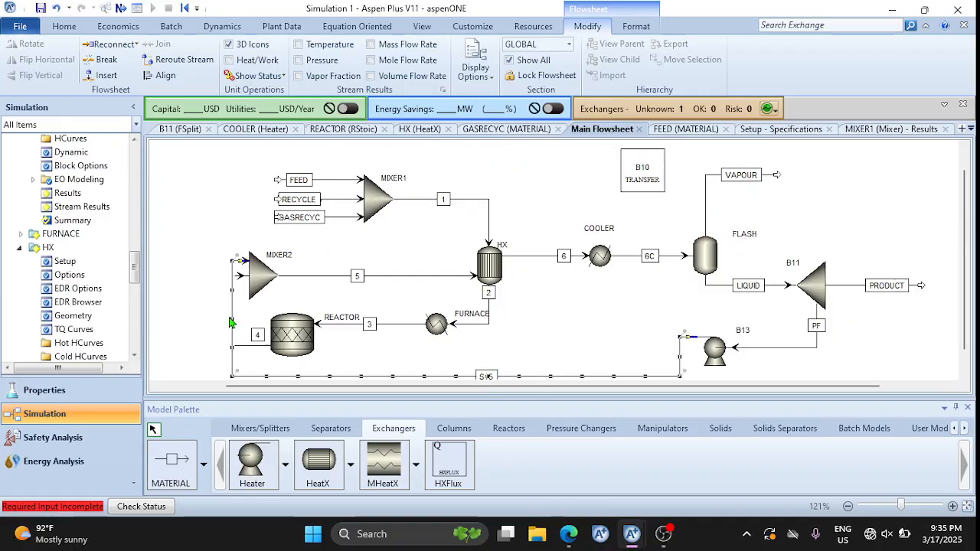
click(238, 377)
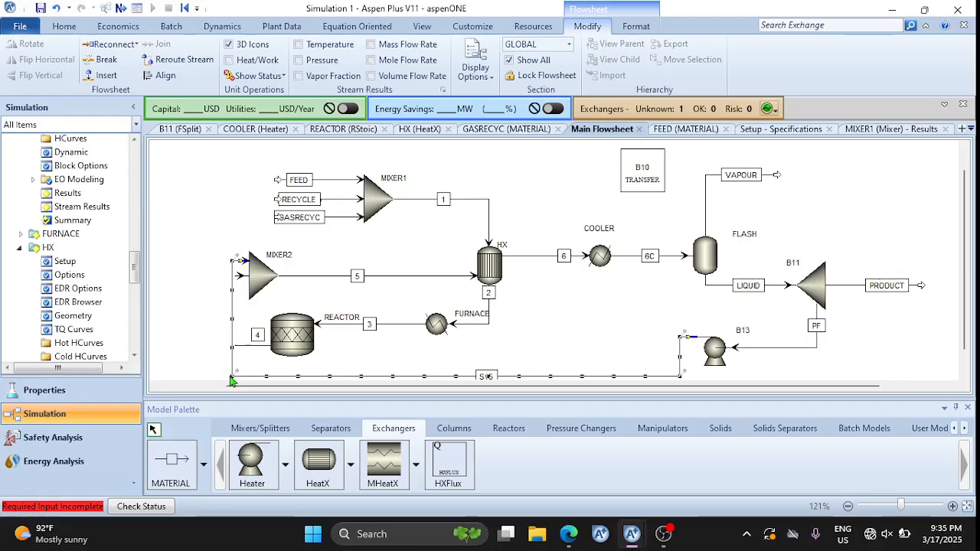
drag(230, 381, 187, 372)
click(572, 329)
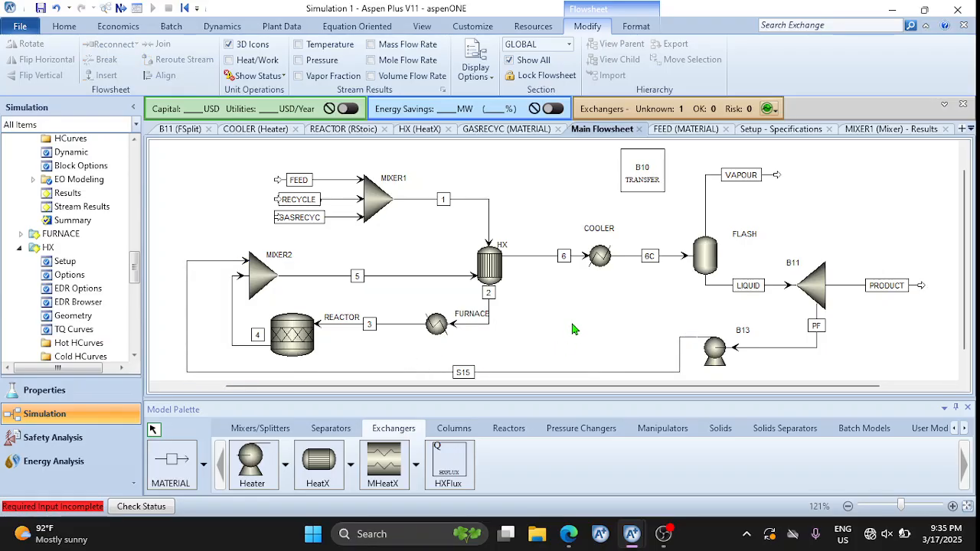
Specify block B13 with the assignment's pump outlet conditions, 82.5 F and 494 psia, and run the simulation
click(718, 353)
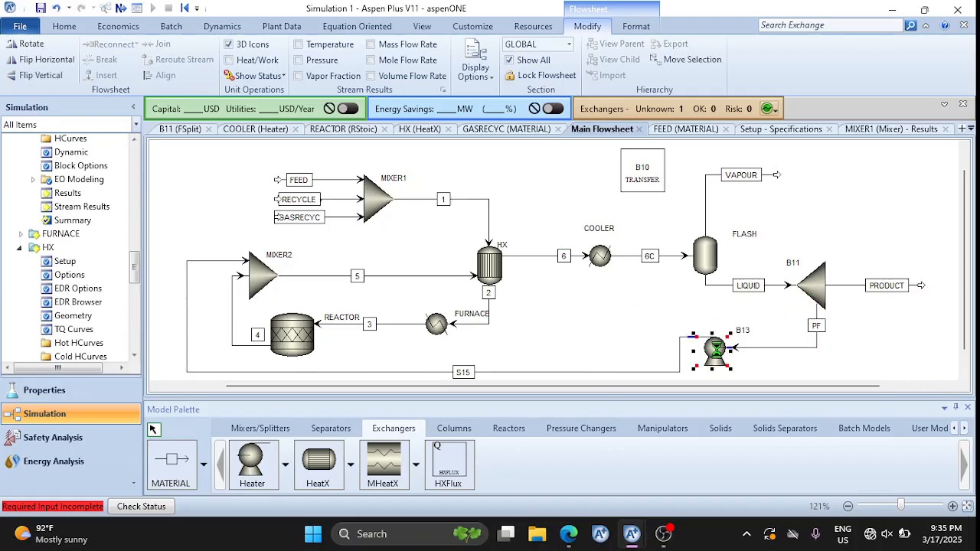
double_click(719, 353)
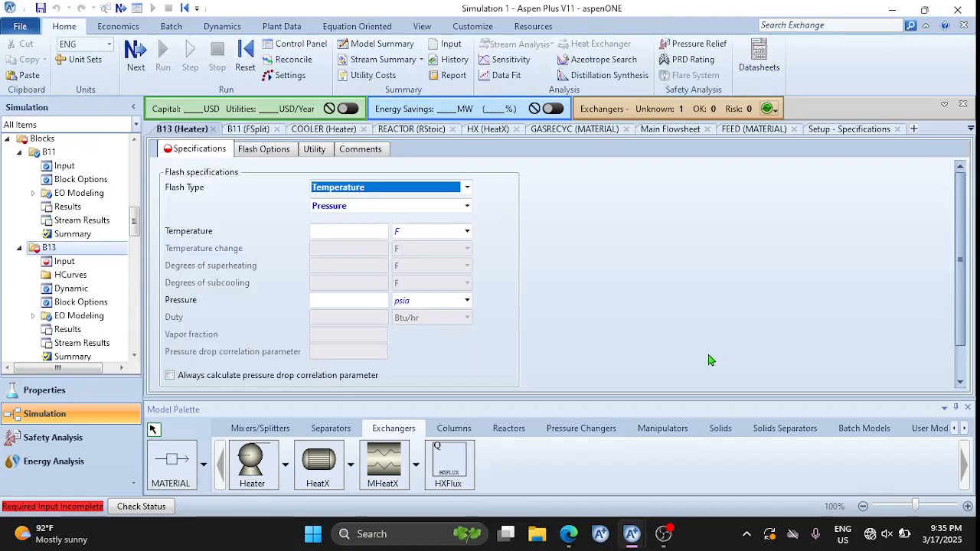
click(361, 232)
mouse_move(568, 534)
click(567, 483)
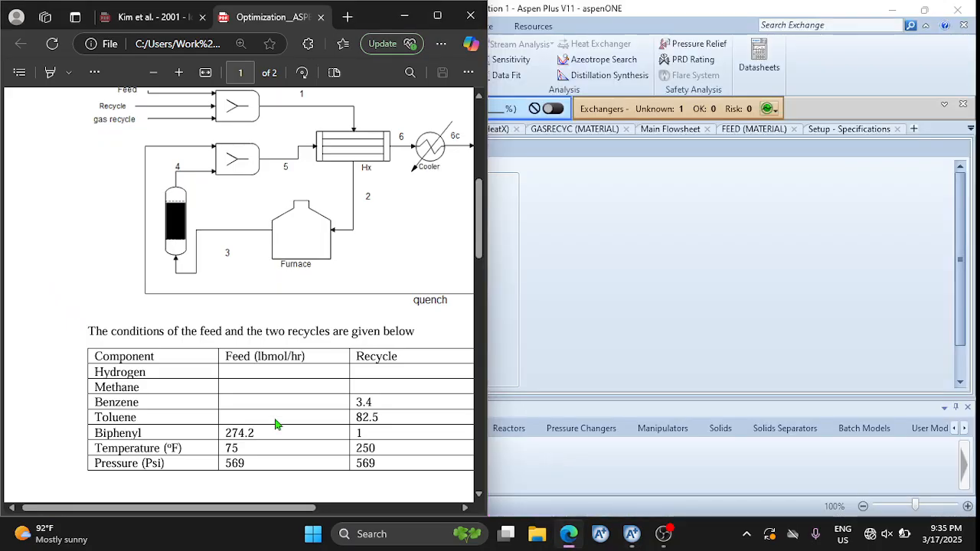
scroll(276, 425, down, 5)
scroll(275, 423, down, 3)
scroll(283, 409, right, 1)
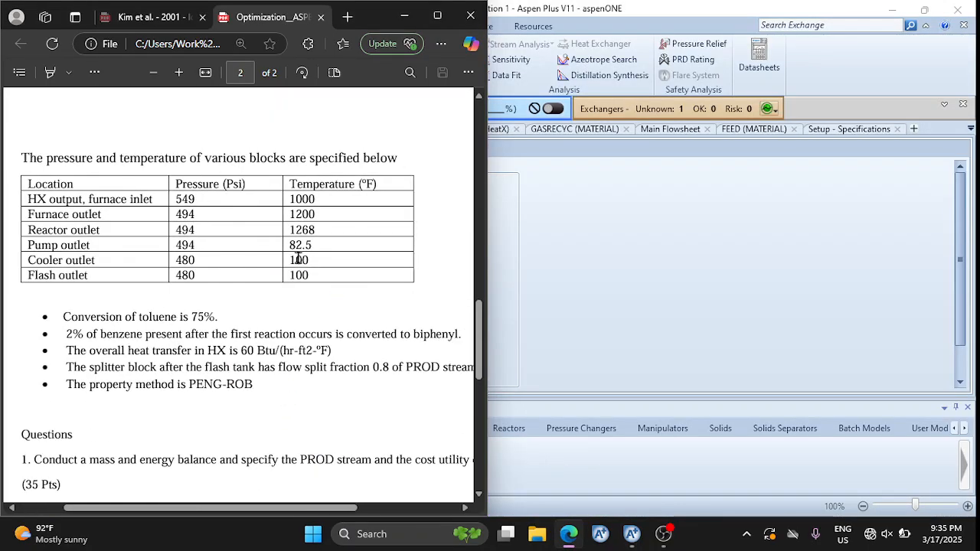
click(637, 355)
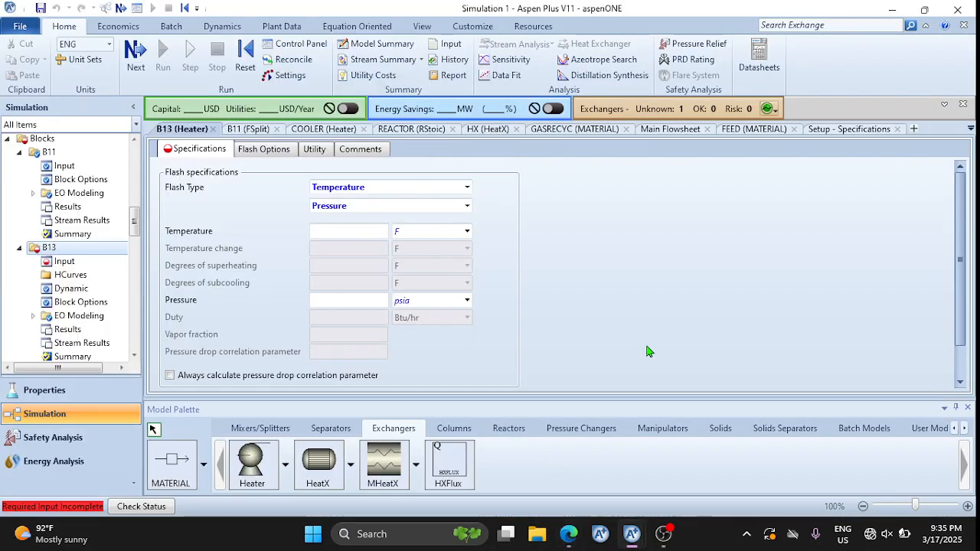
click(364, 234)
click(360, 301)
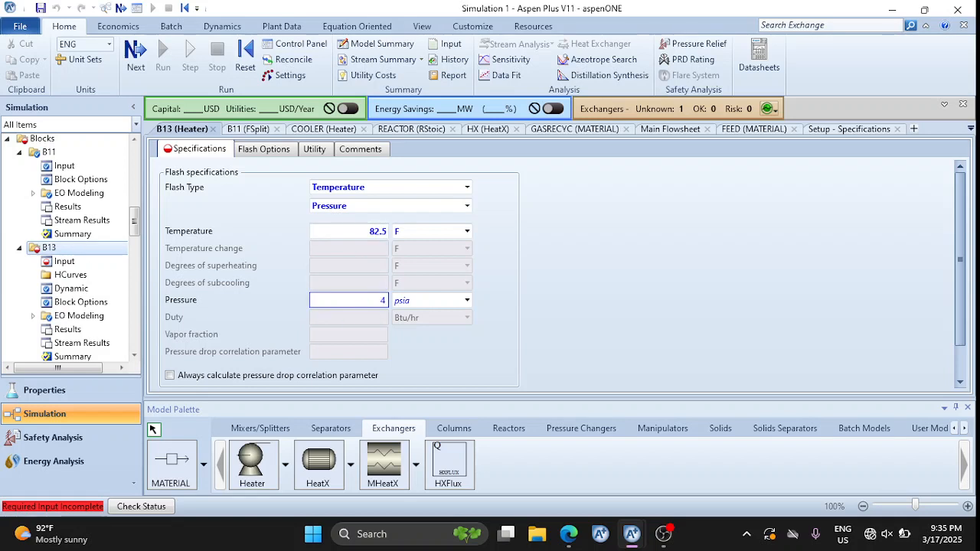
text(494)
key(Return)
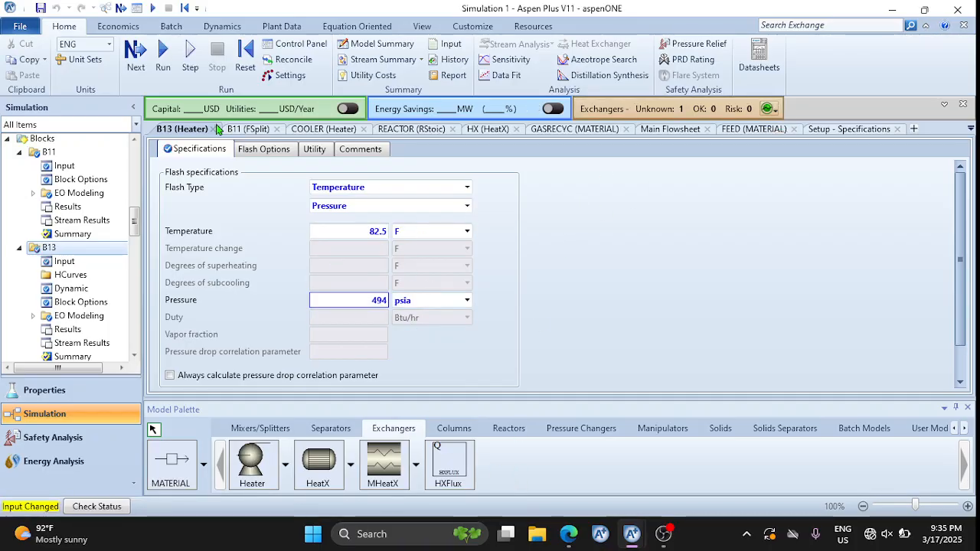
click(163, 54)
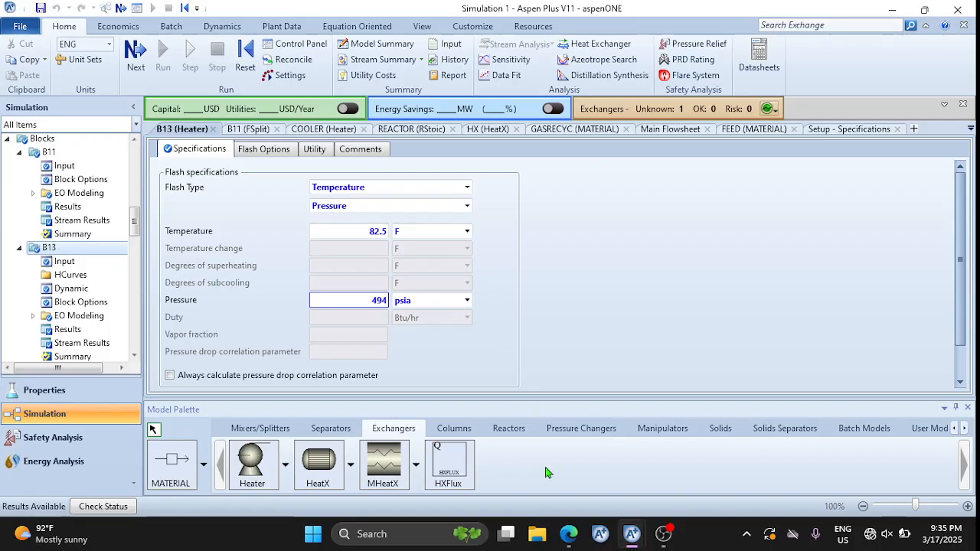
Review the mass and energy balance question and the profit optimization question in the assignment PDF, and return to Aspen Plus
mouse_move(571, 535)
click(540, 429)
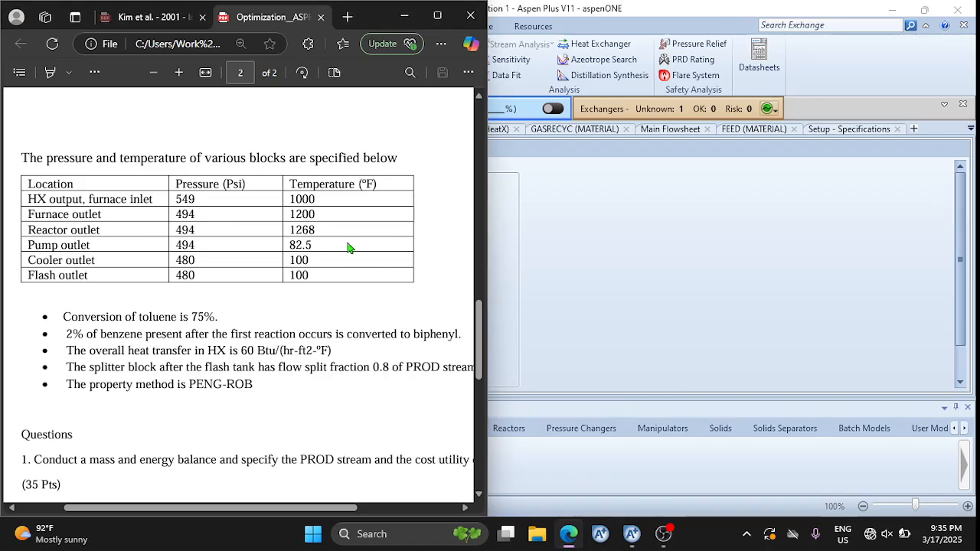
scroll(350, 247, down, 3)
scroll(284, 255, right, 1)
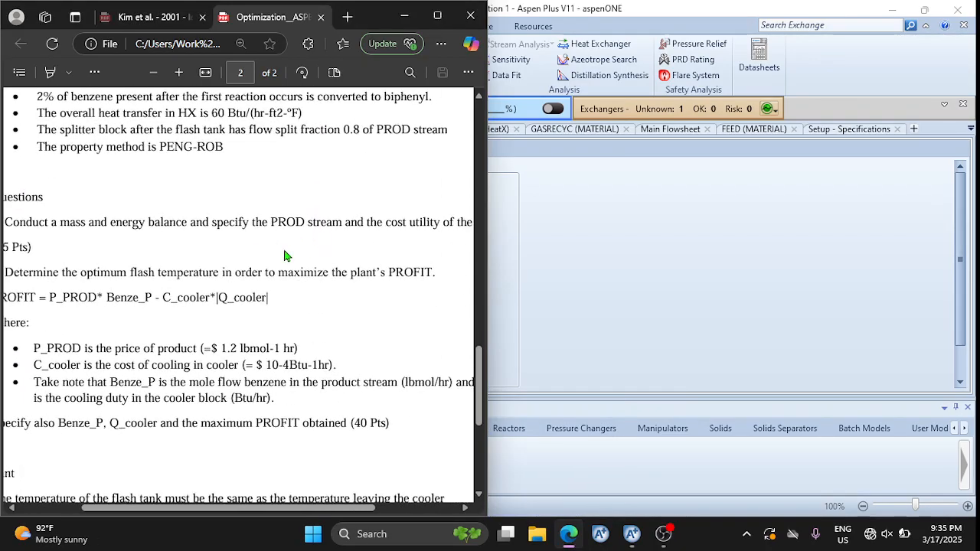
ctrl+scroll(285, 255, down, 1)
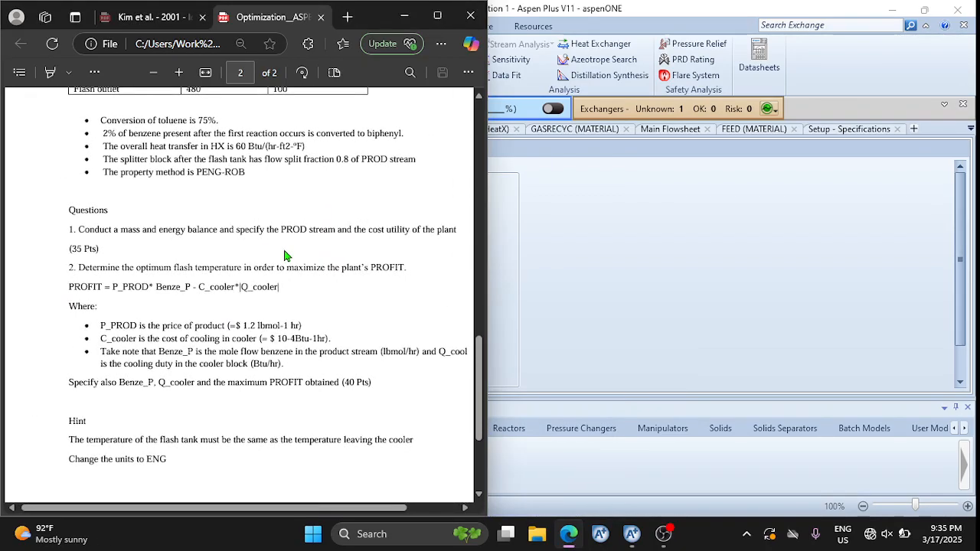
mouse_move(74, 231)
mouse_down()
mouse_move(461, 229)
mouse_move(66, 245)
mouse_up()
click(67, 230)
click(739, 332)
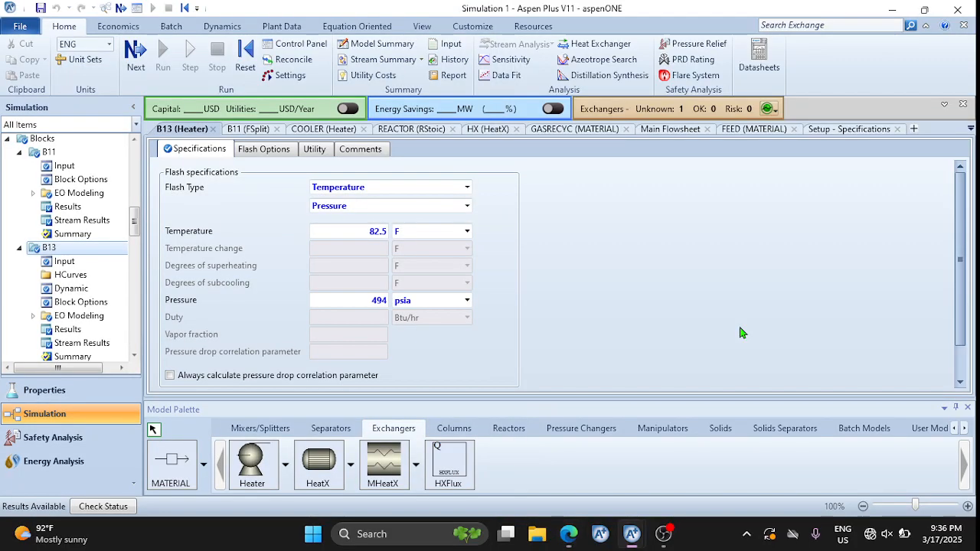